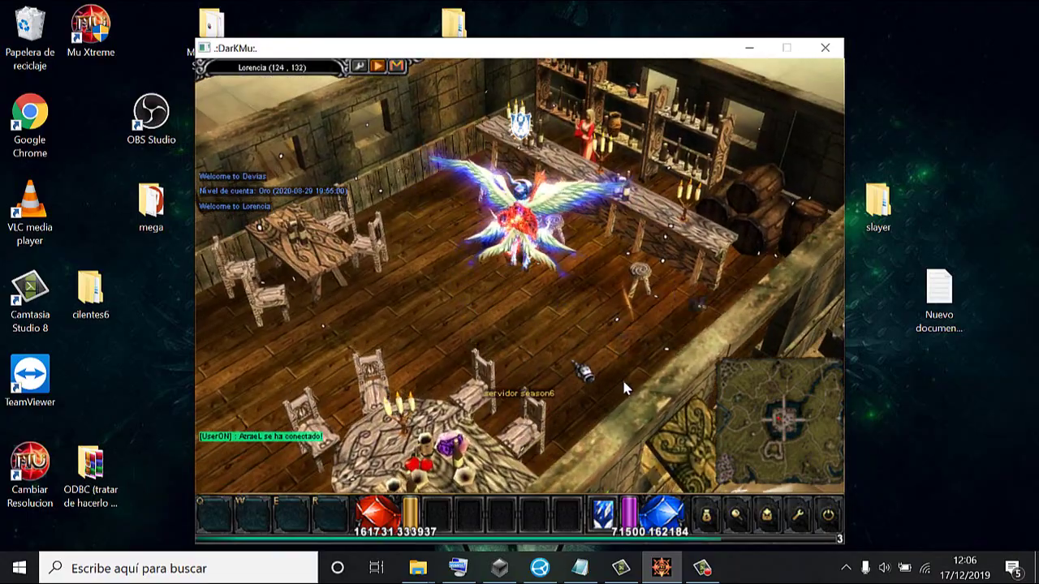
Walk the character out of the Lorencia tavern and across the glowing wooden plaza to the bridge
{"action": "left_click", "coordinate": [658, 405]}
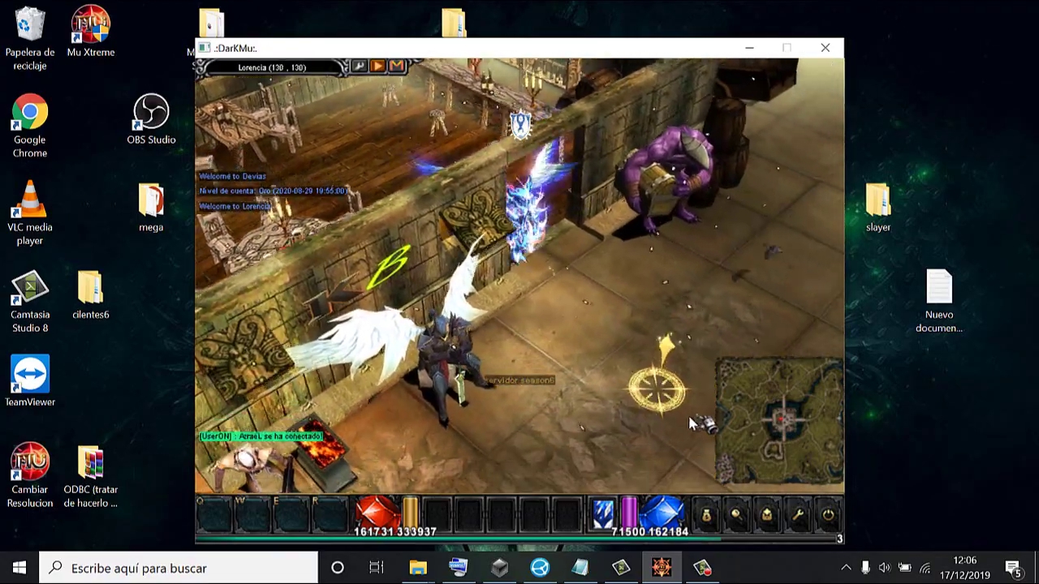
{"action": "left_click", "coordinate": [682, 430]}
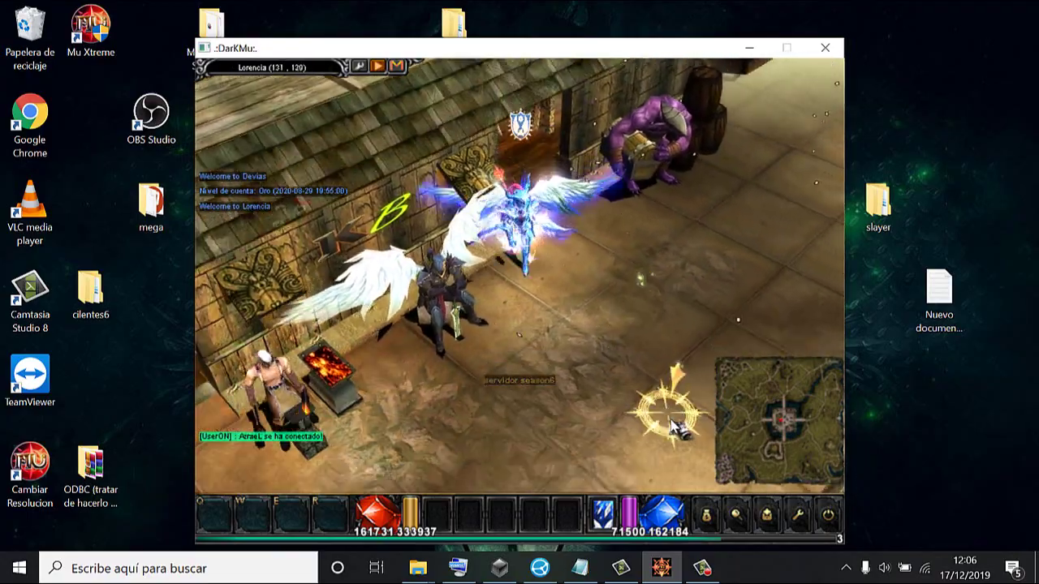
{"action": "left_click", "coordinate": [684, 397]}
{"action": "left_click", "coordinate": [680, 396]}
{"action": "left_click", "coordinate": [679, 396]}
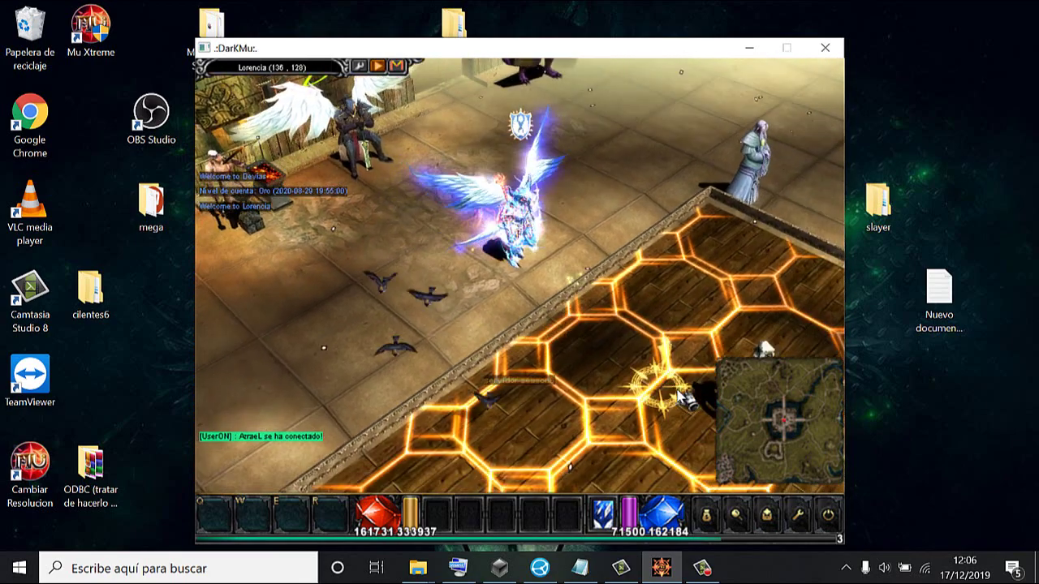
{"action": "left_click", "coordinate": [679, 396]}
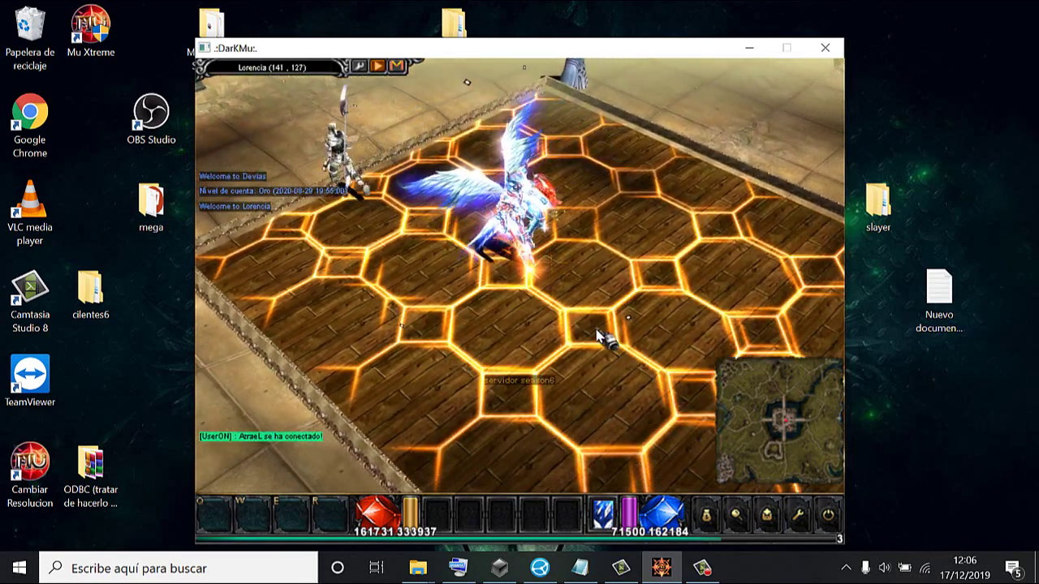
{"action": "left_click", "coordinate": [598, 339]}
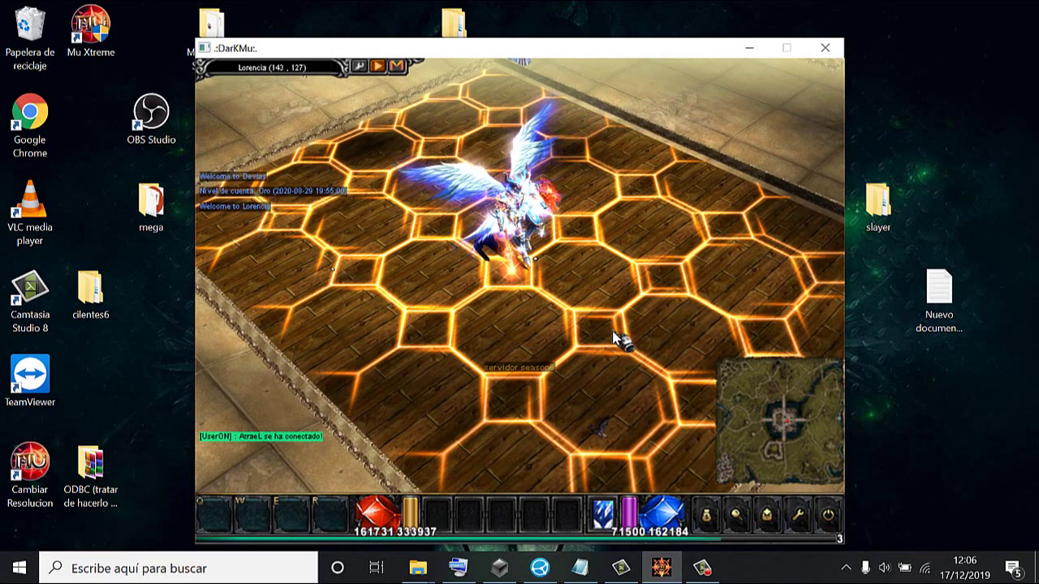
{"action": "left_click", "coordinate": [617, 339]}
{"action": "left_click", "coordinate": [623, 340]}
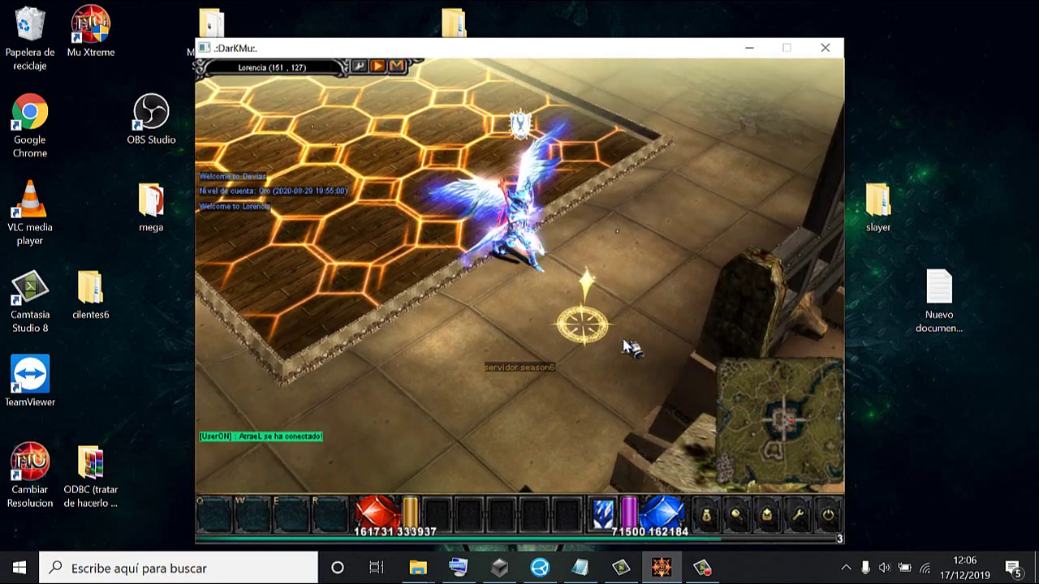
{"action": "left_click", "coordinate": [623, 340]}
{"action": "left_click", "coordinate": [623, 340]}
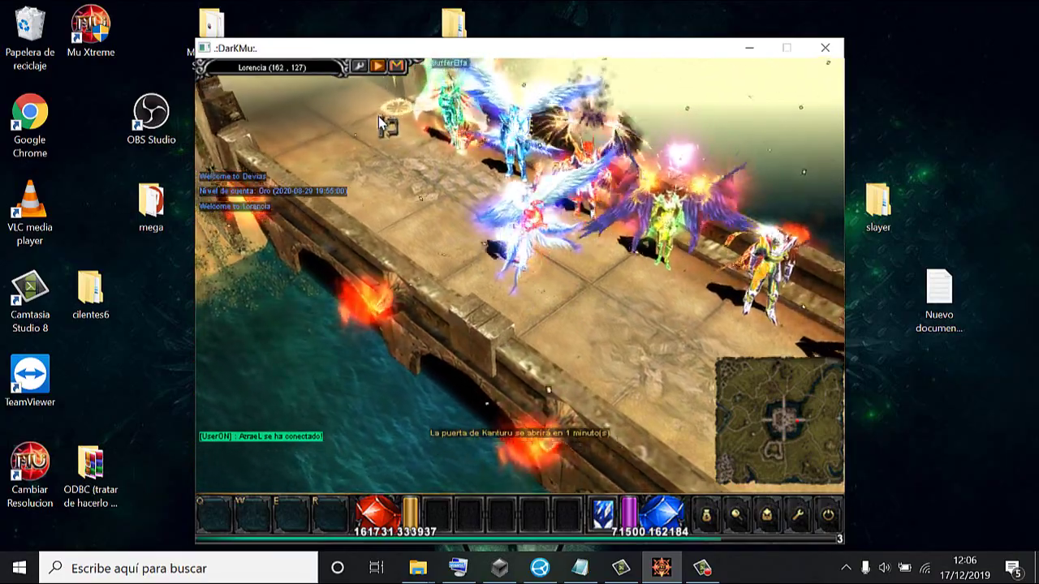
Walk the character back from the bridge across the plaza and stop it near the robed NPC
{"action": "left_click", "coordinate": [379, 120]}
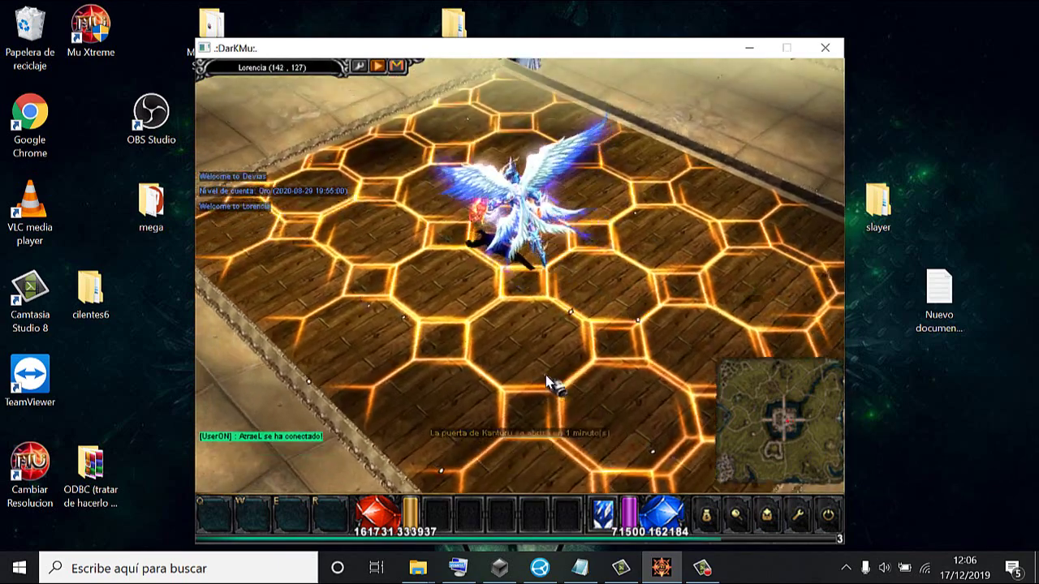
{"action": "left_click", "coordinate": [538, 323]}
{"action": "left_click", "coordinate": [539, 317]}
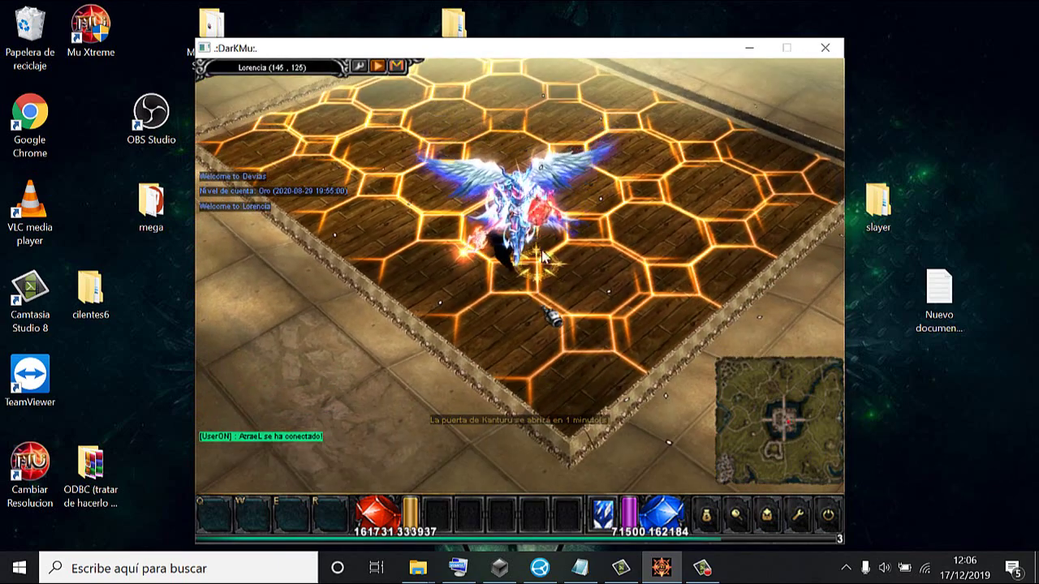
{"action": "left_click", "coordinate": [543, 188]}
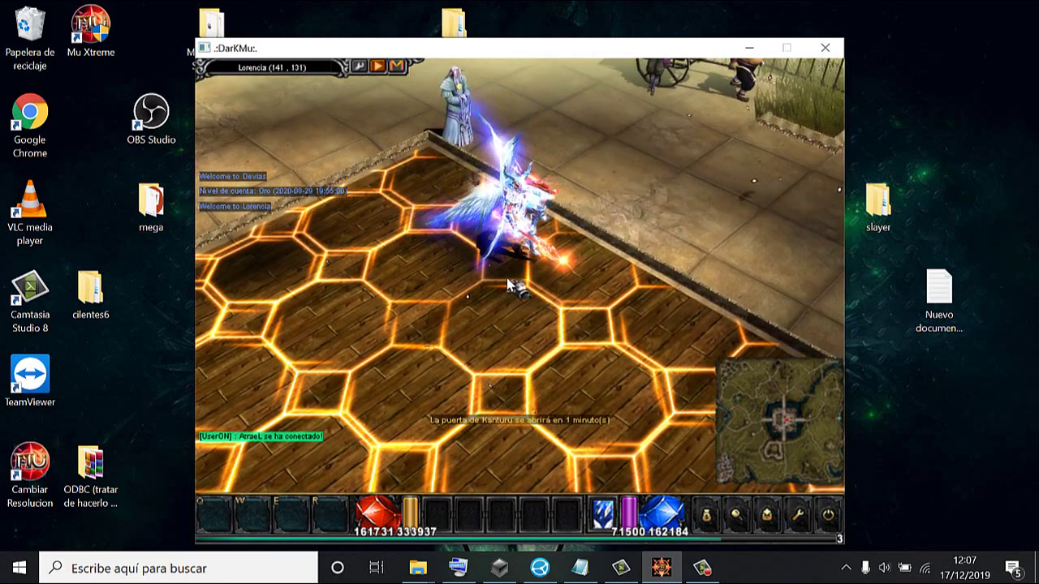
{"action": "left_click", "coordinate": [507, 278]}
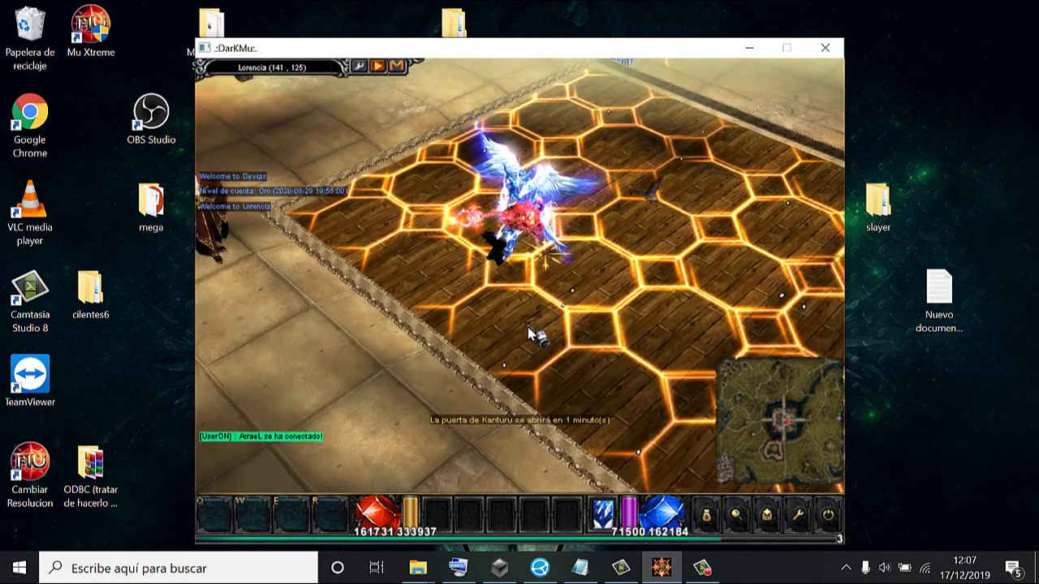
{"action": "left_click", "coordinate": [593, 325]}
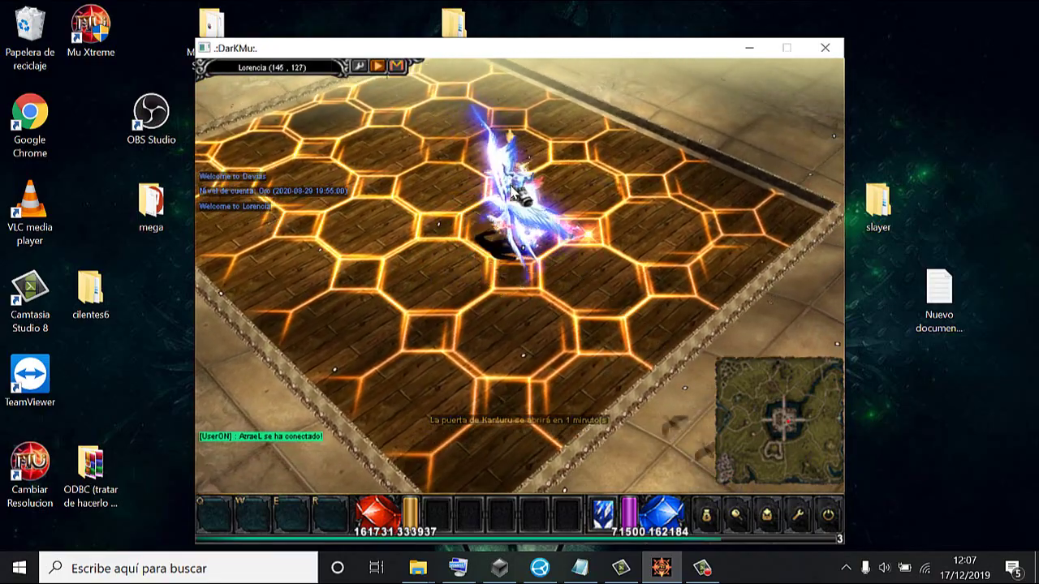
{"action": "left_click", "coordinate": [508, 134]}
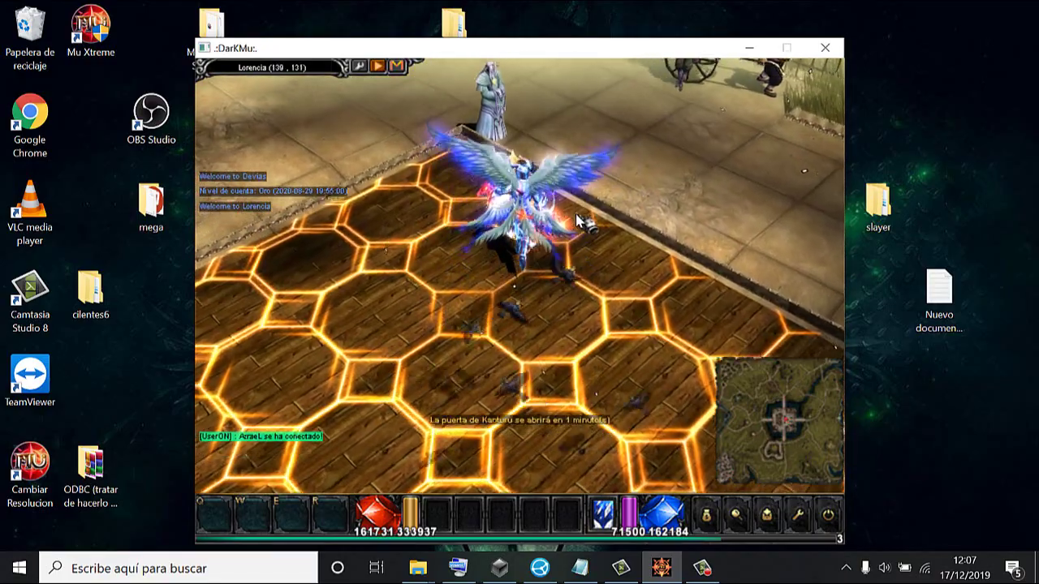
{"action": "left_click", "coordinate": [578, 219]}
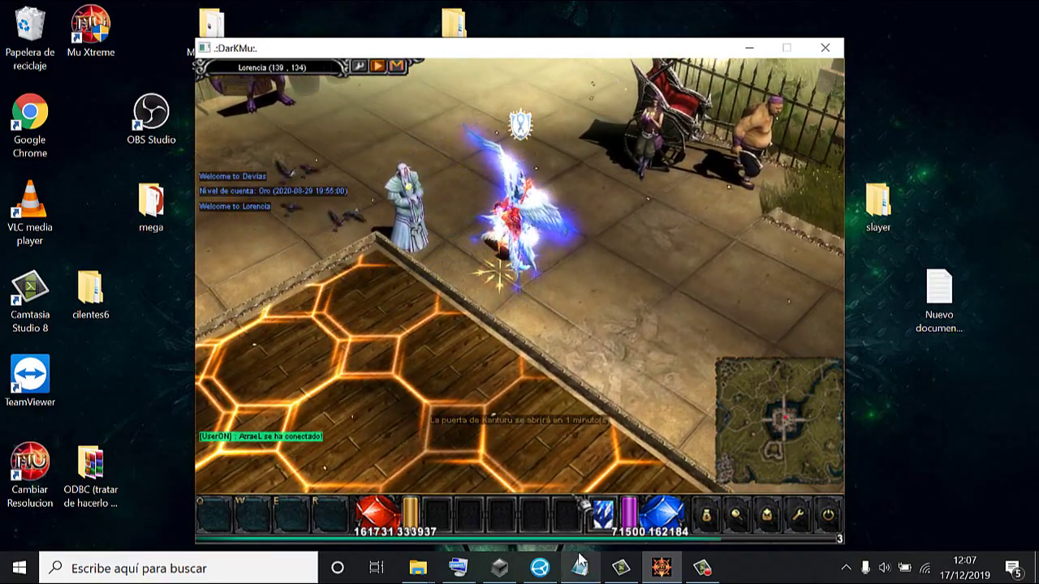
Switch to the Titan Editor S6 folder window in File Explorer and go to the repack's Data > Item folder
{"action": "mouse_move", "coordinate": [581, 561]}
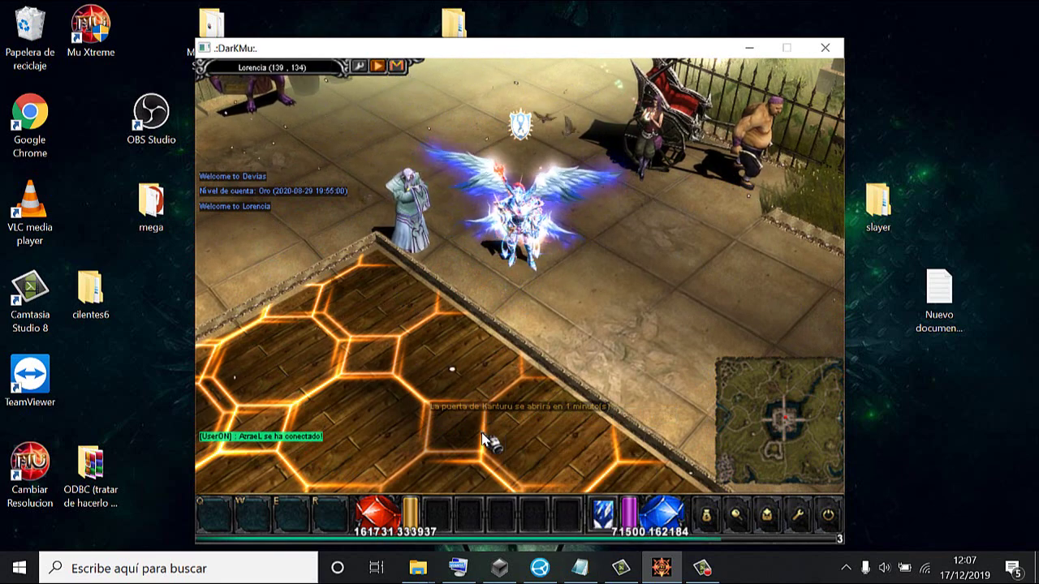
{"action": "mouse_move", "coordinate": [418, 568]}
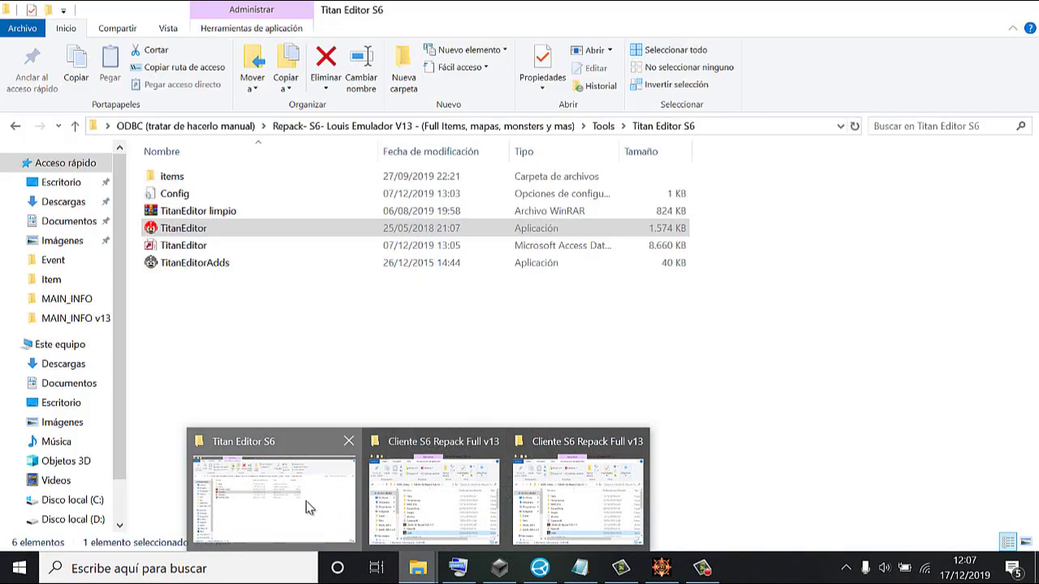
{"action": "left_click", "coordinate": [309, 507]}
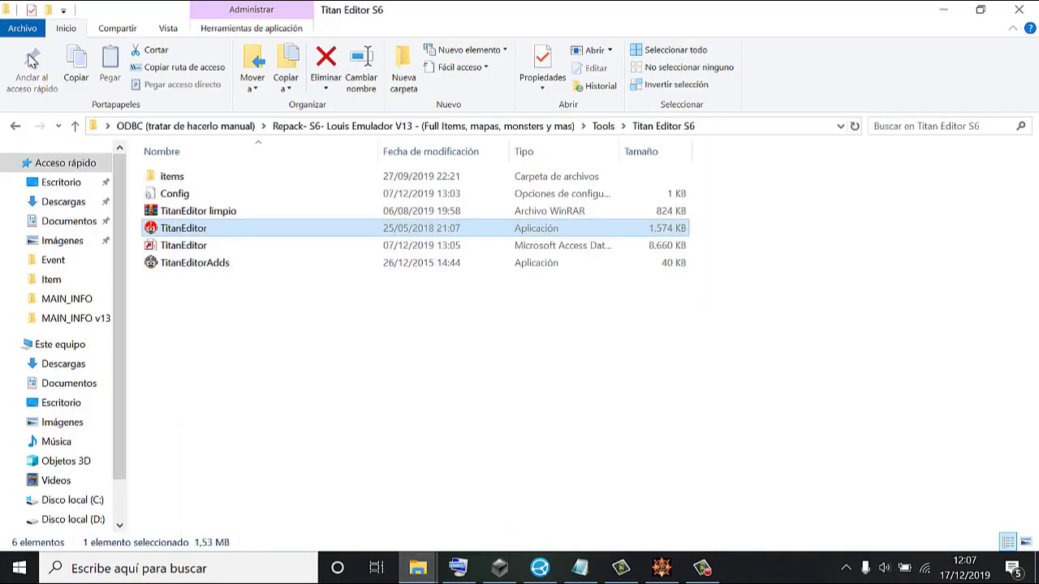
{"action": "left_click", "coordinate": [16, 125]}
{"action": "left_click", "coordinate": [16, 125]}
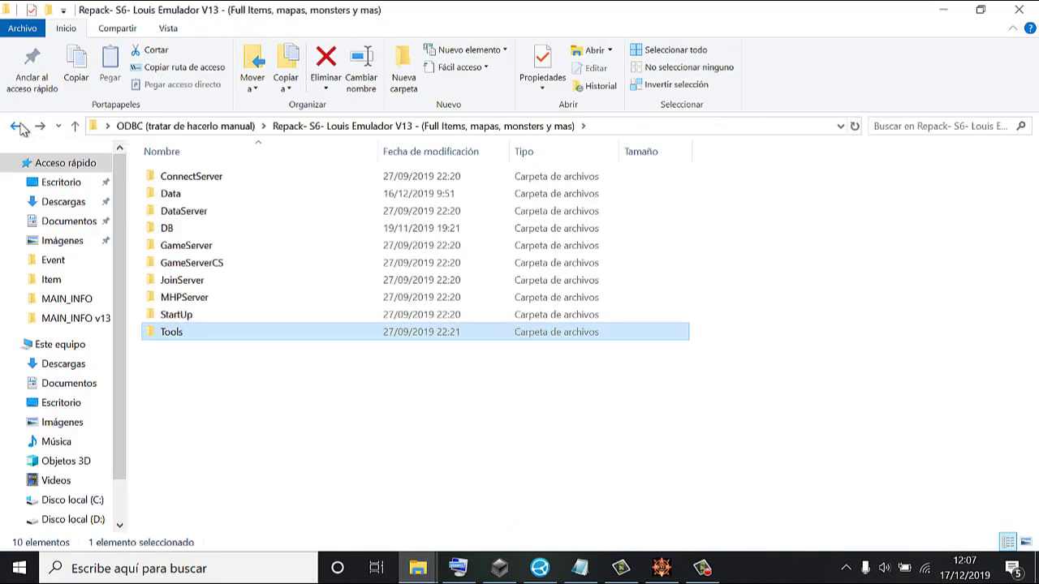
{"action": "double_click", "coordinate": [170, 193]}
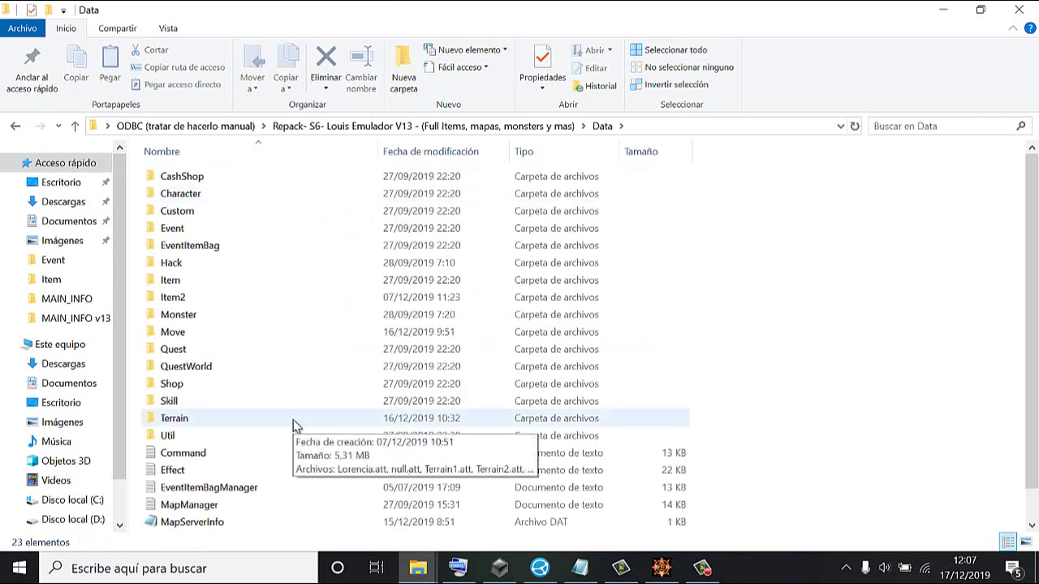
{"action": "double_click", "coordinate": [230, 280]}
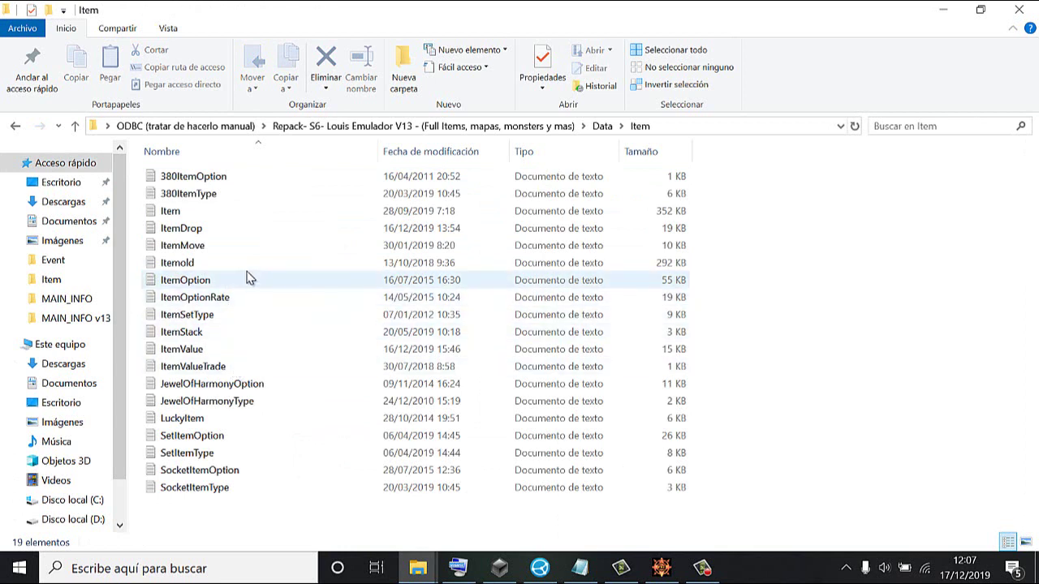
Open the ItemDrop text file in Notepad and put the folder window out of the way
{"action": "double_click", "coordinate": [248, 232]}
{"action": "left_click", "coordinate": [945, 12]}
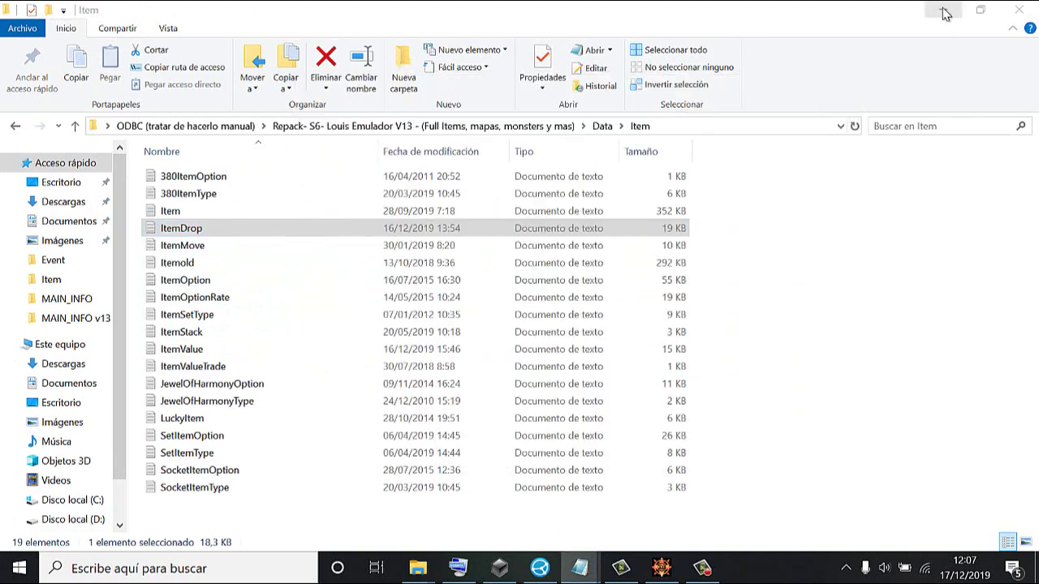
{"action": "left_click", "coordinate": [944, 12]}
{"action": "left_click", "coordinate": [791, 86]}
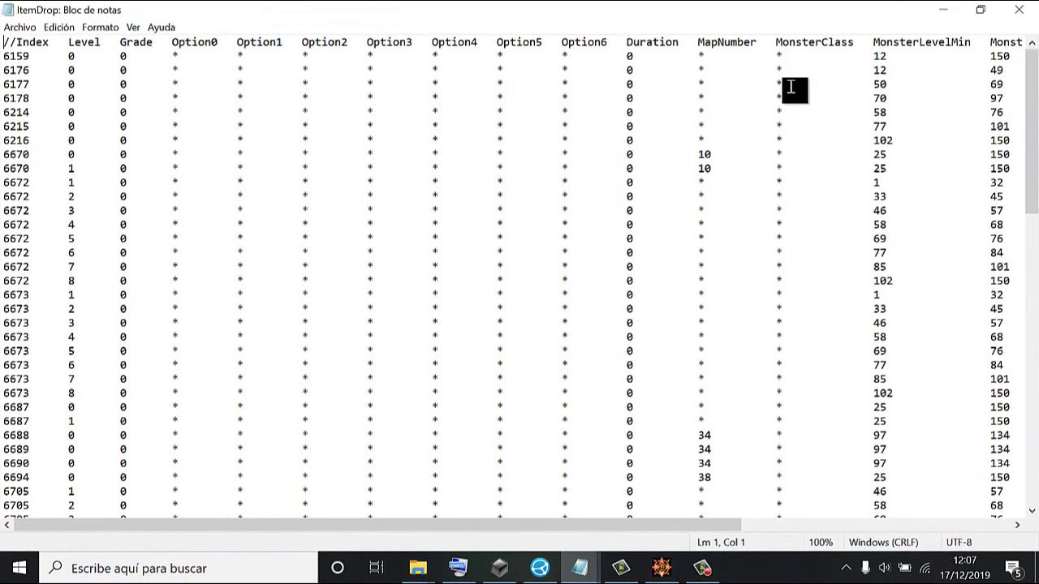
Examine the ItemDrop entries from first to last, including the map, monster, level, drop rate and comment columns
{"action": "left_click_drag", "start_coordinate": [1036, 146], "coordinate": [1030, 439]}
{"action": "left_click_drag", "start_coordinate": [666, 526], "coordinate": [938, 526]}
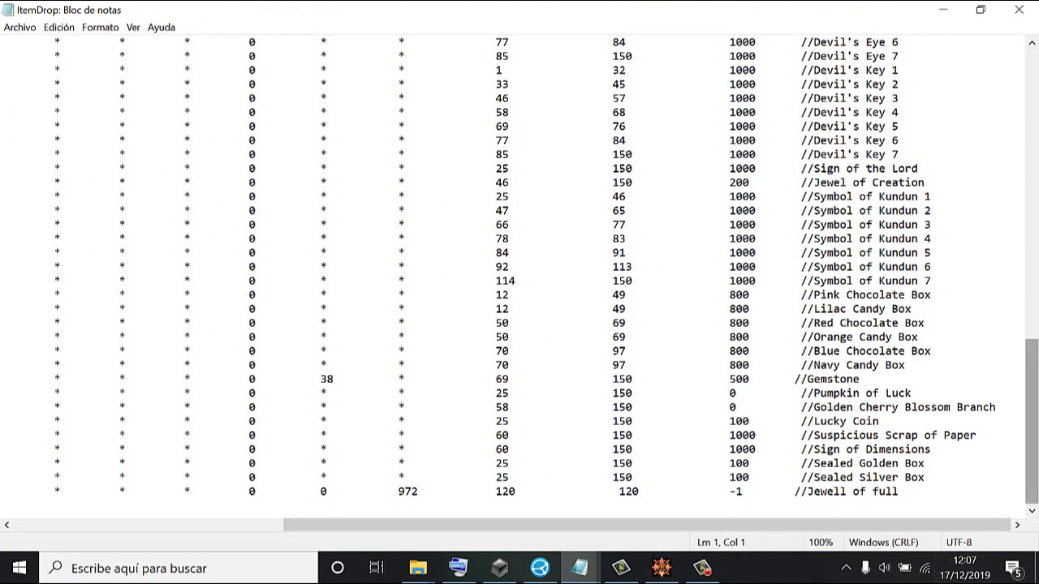
{"action": "left_click_drag", "start_coordinate": [1033, 481], "coordinate": [1013, 154]}
{"action": "scroll", "coordinate": [1022, 267], "scroll_direction": "down", "scroll_amount": 7}
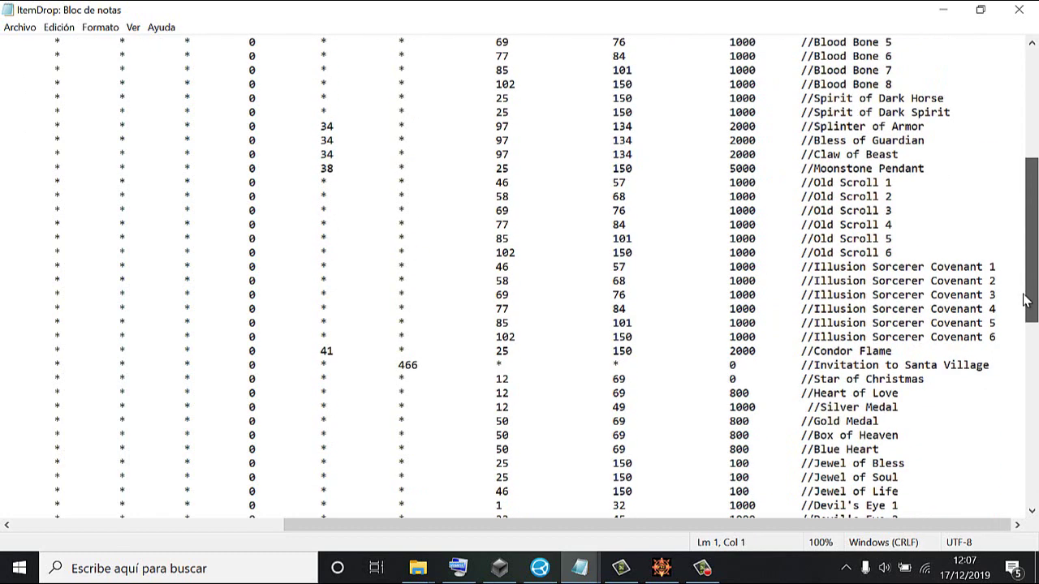
{"action": "left_click_drag", "start_coordinate": [1024, 302], "coordinate": [1030, 491]}
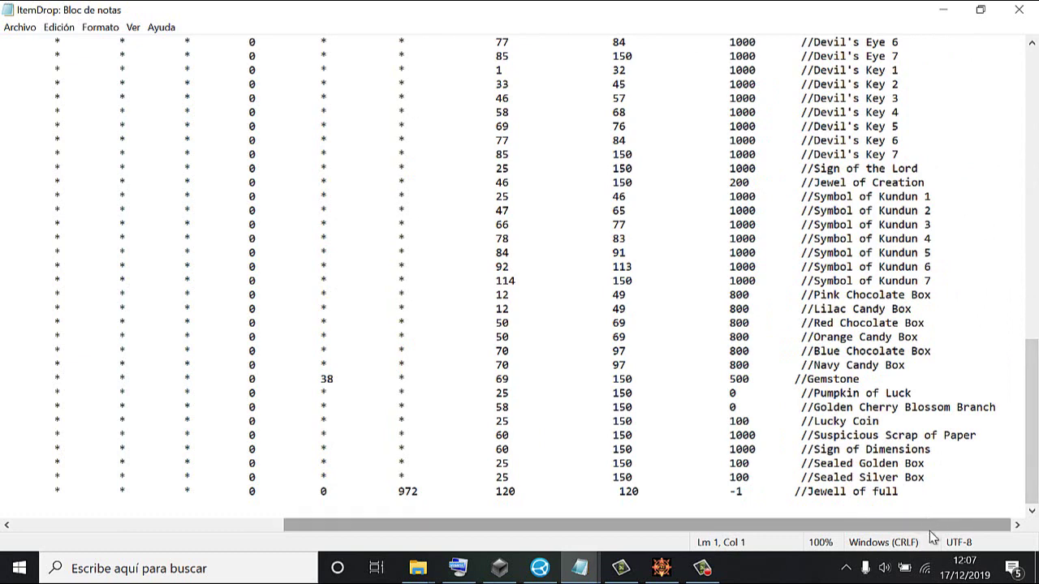
{"action": "left_click_drag", "start_coordinate": [1037, 422], "coordinate": [1035, 117]}
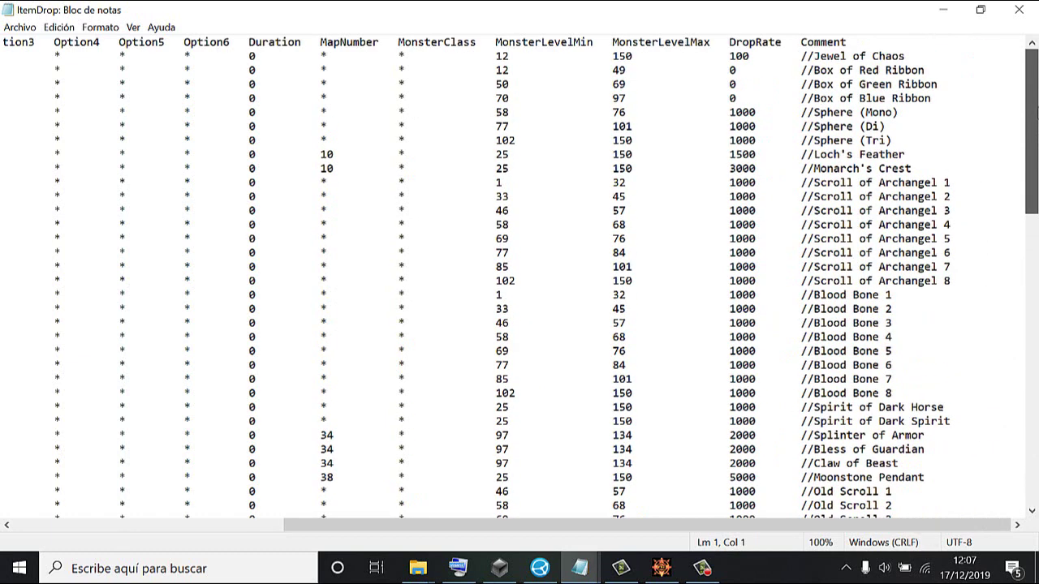
Copy the Jewel of Chaos row (index 6159) and paste it as a new row just above the closing end line
{"action": "left_click_drag", "start_coordinate": [919, 55], "coordinate": [4, 59]}
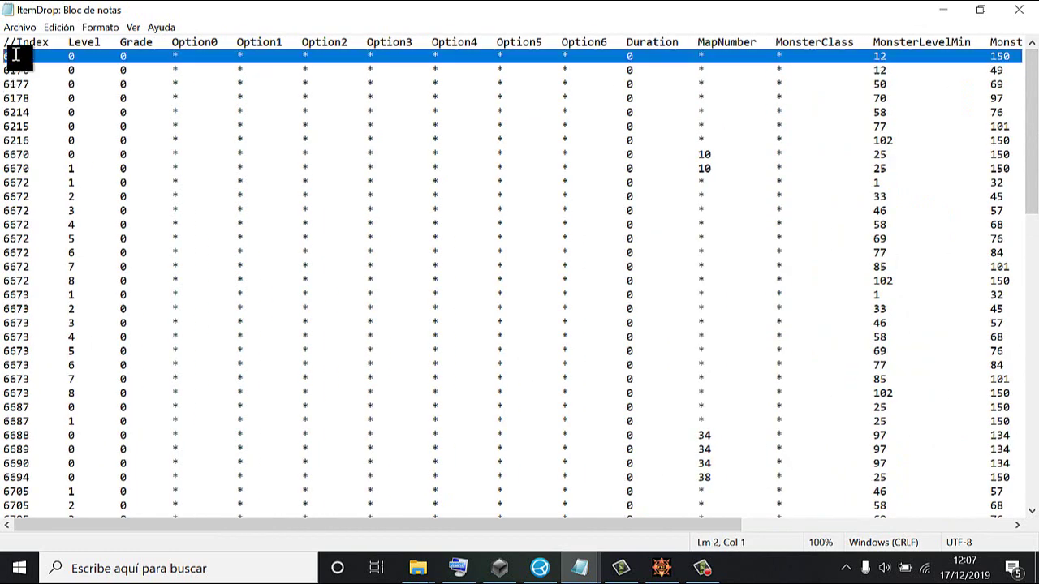
{"action": "left_click", "coordinate": [18, 54]}
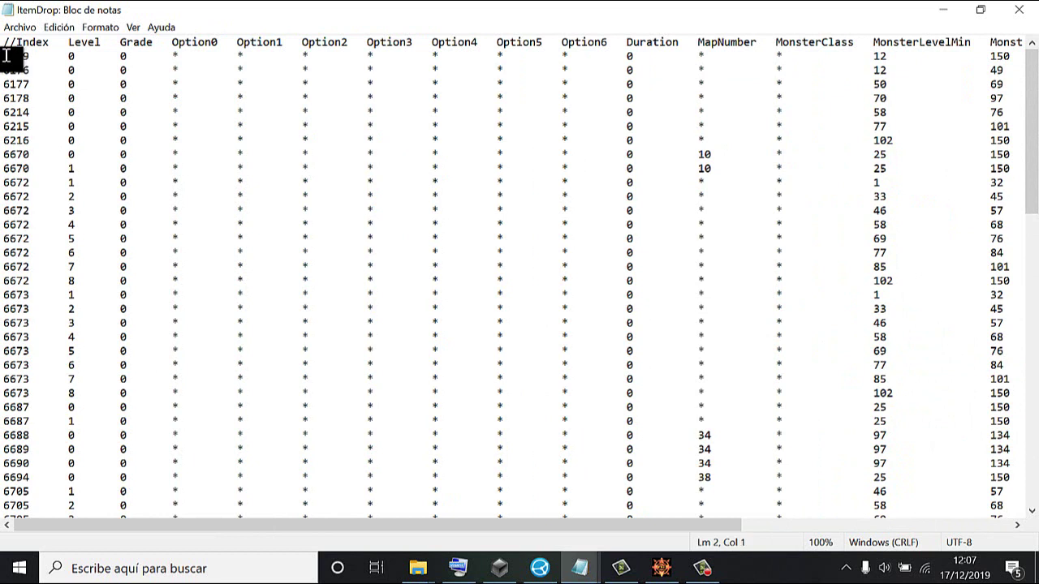
{"action": "left_click_drag", "start_coordinate": [5, 55], "coordinate": [4, 69]}
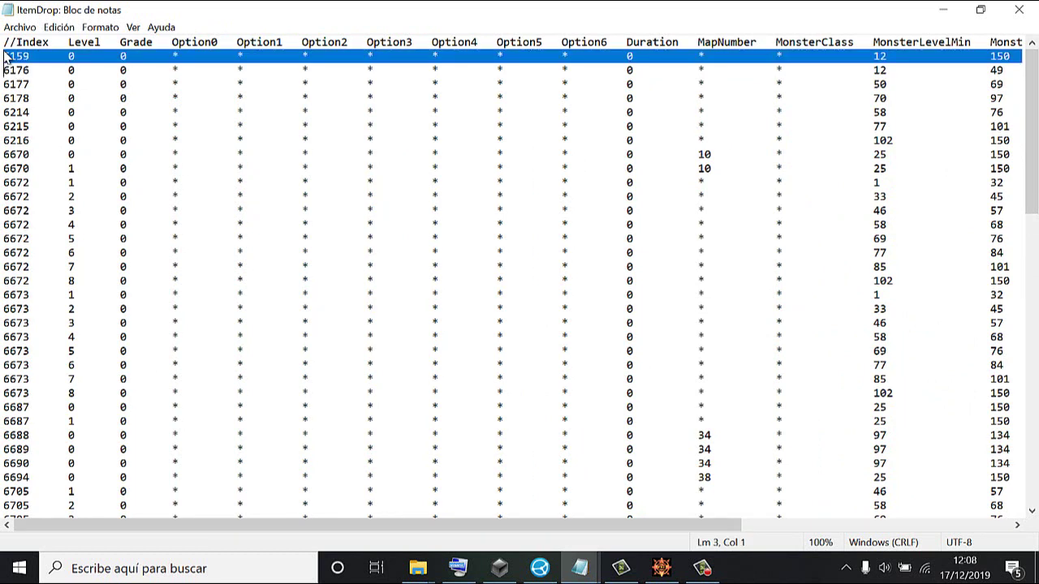
{"action": "right_click", "coordinate": [5, 56]}
{"action": "left_click", "coordinate": [31, 96]}
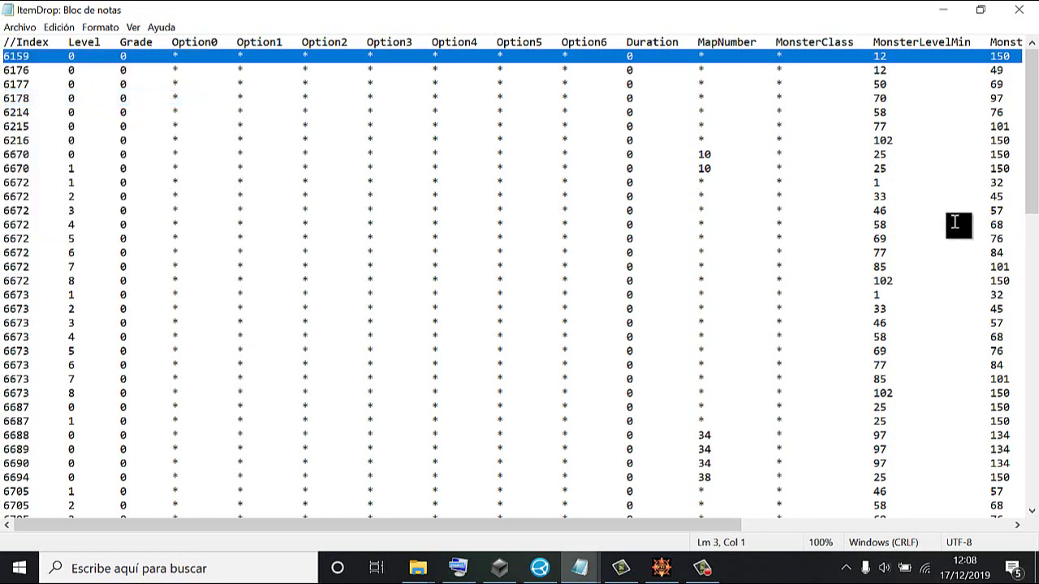
{"action": "left_click_drag", "start_coordinate": [1024, 203], "coordinate": [1029, 495]}
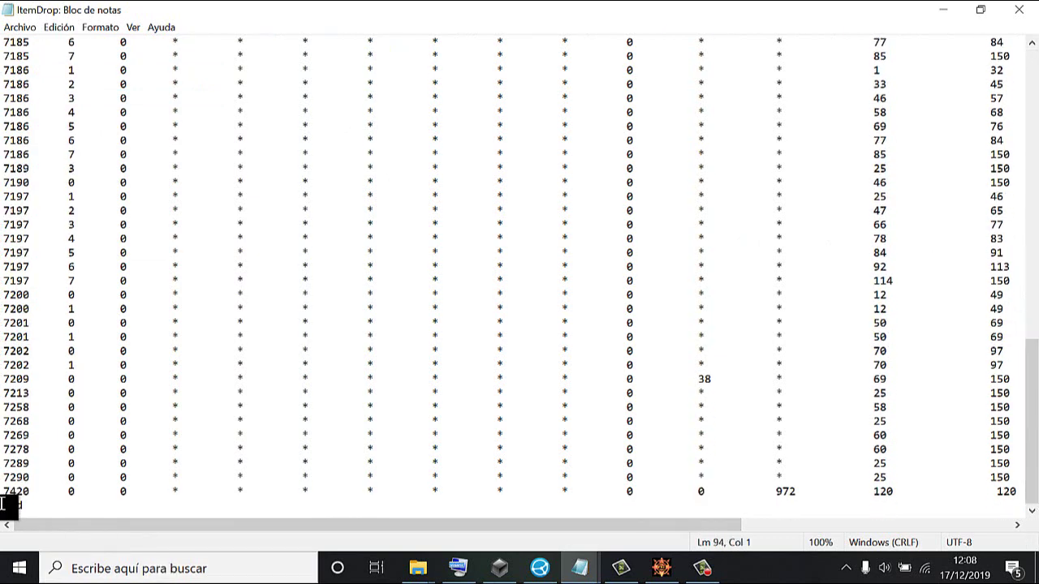
{"action": "key", "text": "Return"}
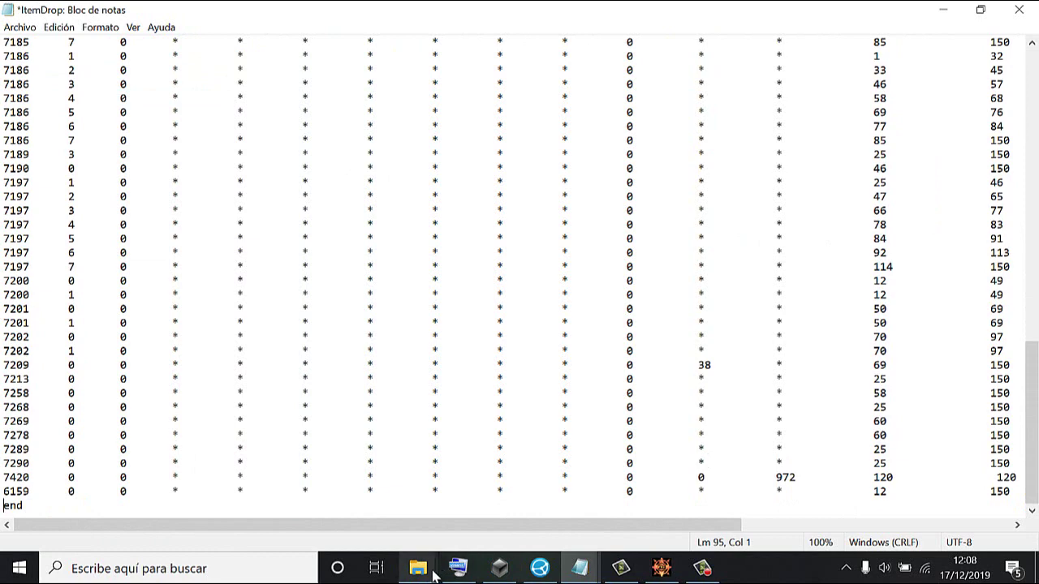
Compare the column headings at the start of the file, from Index to MapNumber, with the fields of the new 6159 row
{"action": "left_click", "coordinate": [559, 184]}
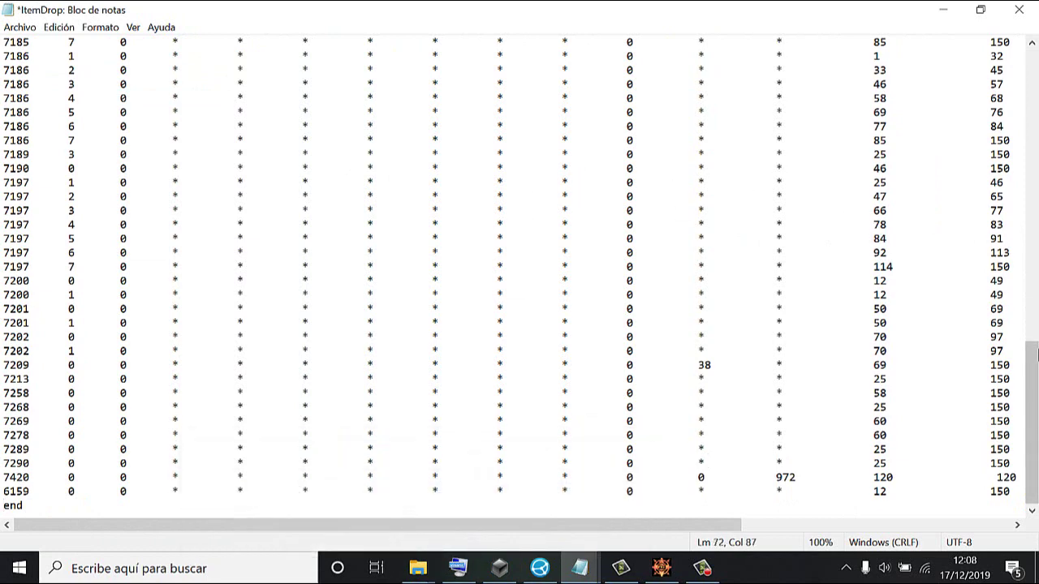
{"action": "left_click", "coordinate": [1035, 327]}
{"action": "left_click_drag", "start_coordinate": [1032, 187], "coordinate": [1029, 41]}
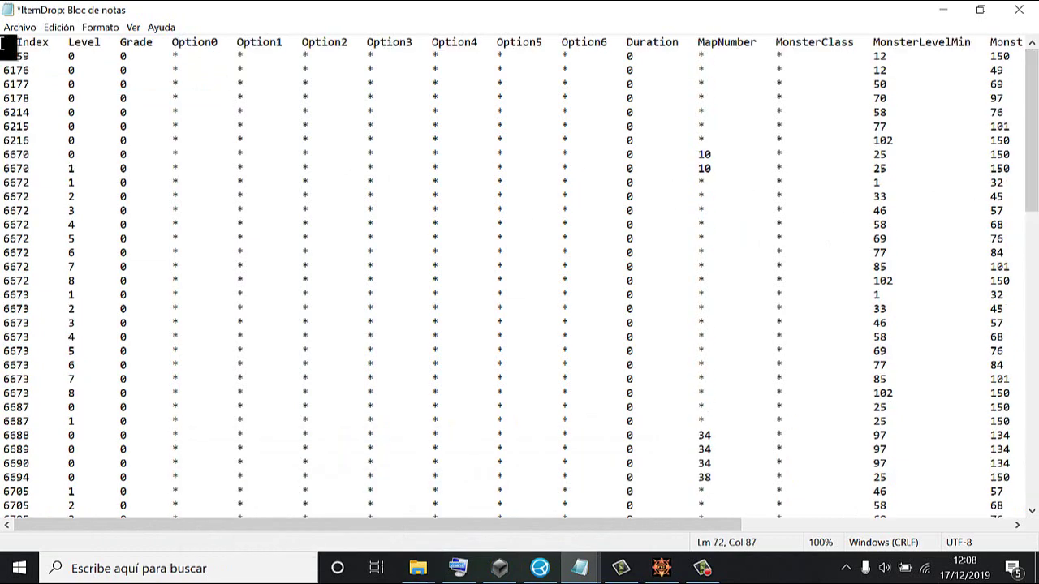
{"action": "left_click_drag", "start_coordinate": [25, 55], "coordinate": [6, 40]}
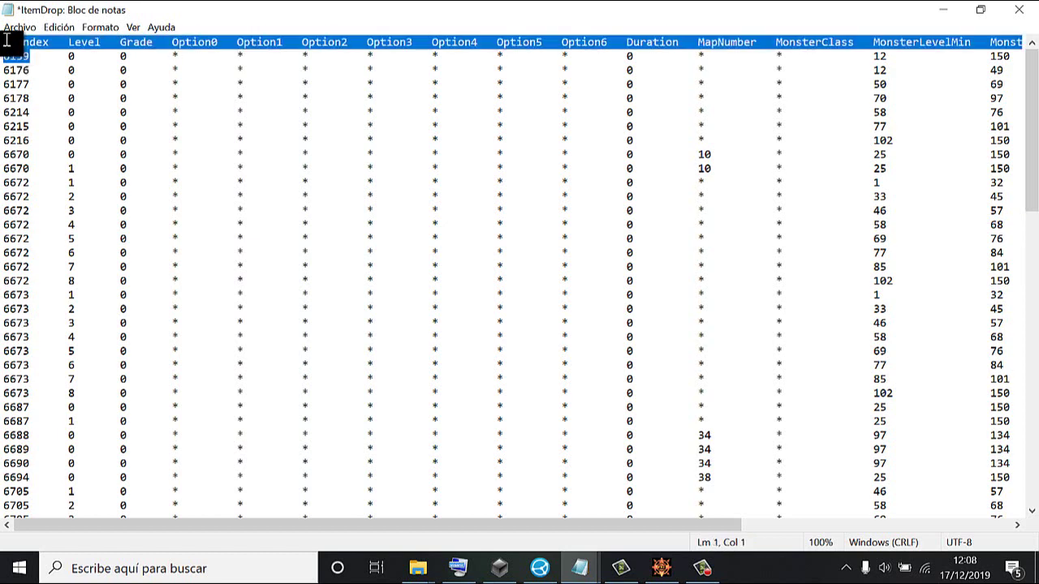
{"action": "left_click", "coordinate": [6, 45]}
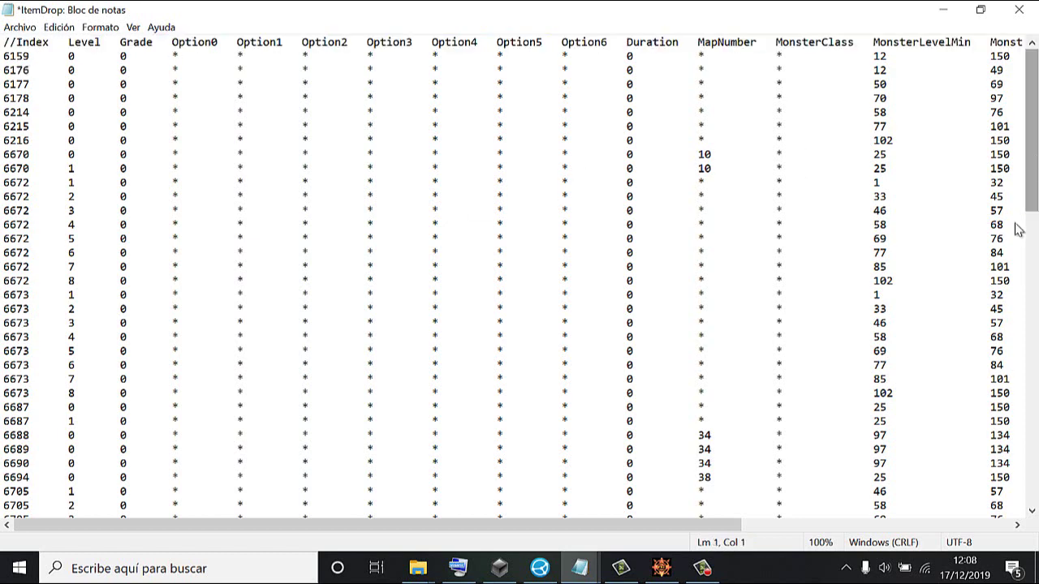
{"action": "scroll", "coordinate": [1018, 229], "scroll_direction": "down", "scroll_amount": 20}
{"action": "left_click", "coordinate": [1022, 511]}
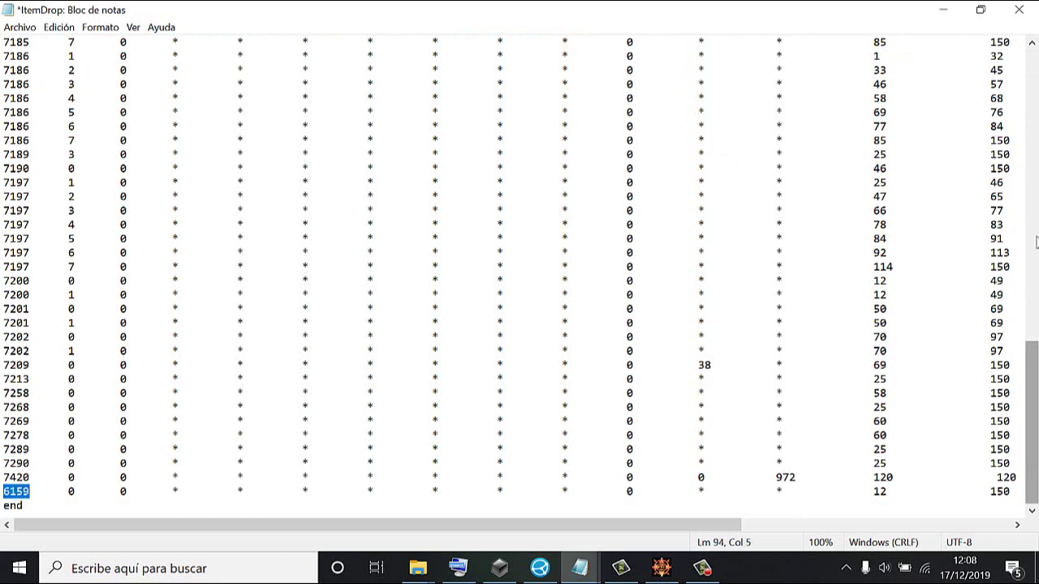
{"action": "scroll", "coordinate": [62, 52], "scroll_direction": "up", "scroll_amount": 20}
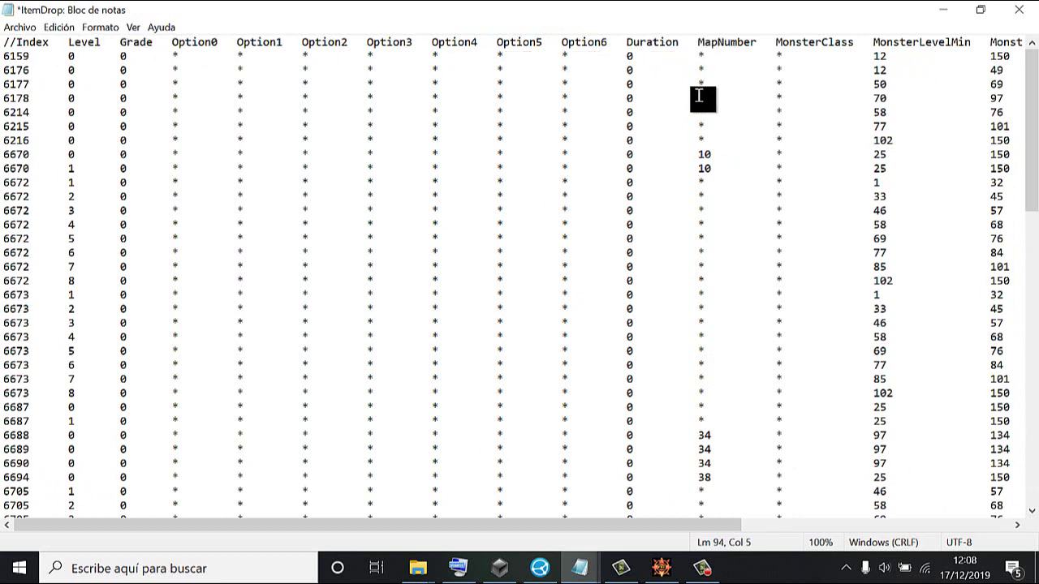
Clear the MapNumber of the new 6159 row and look up the Blood Castle 1 to 7 map numbers in the map list document
{"action": "left_click_drag", "start_coordinate": [1029, 130], "coordinate": [1029, 454]}
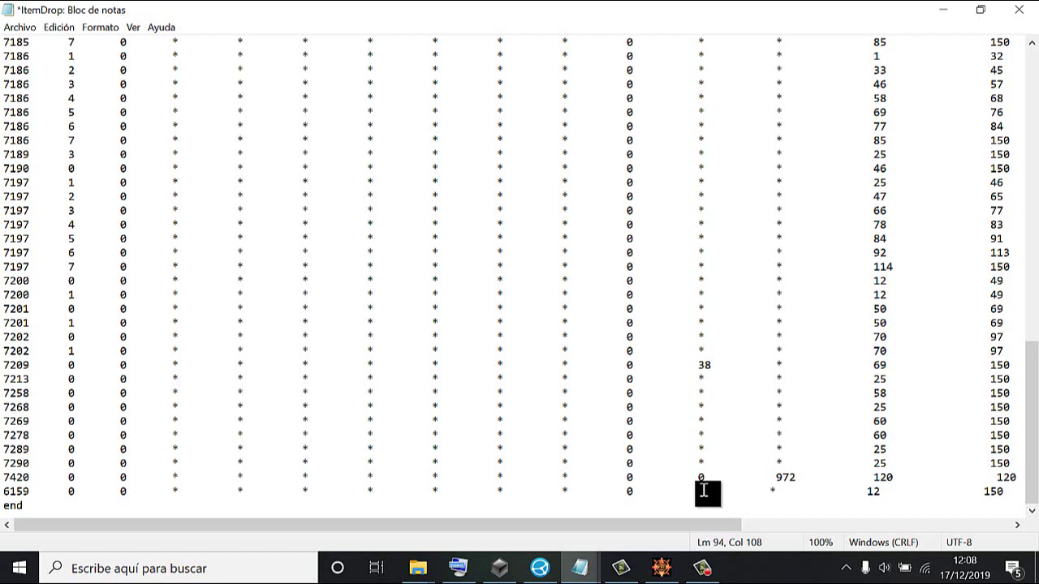
{"action": "left_click", "coordinate": [579, 570]}
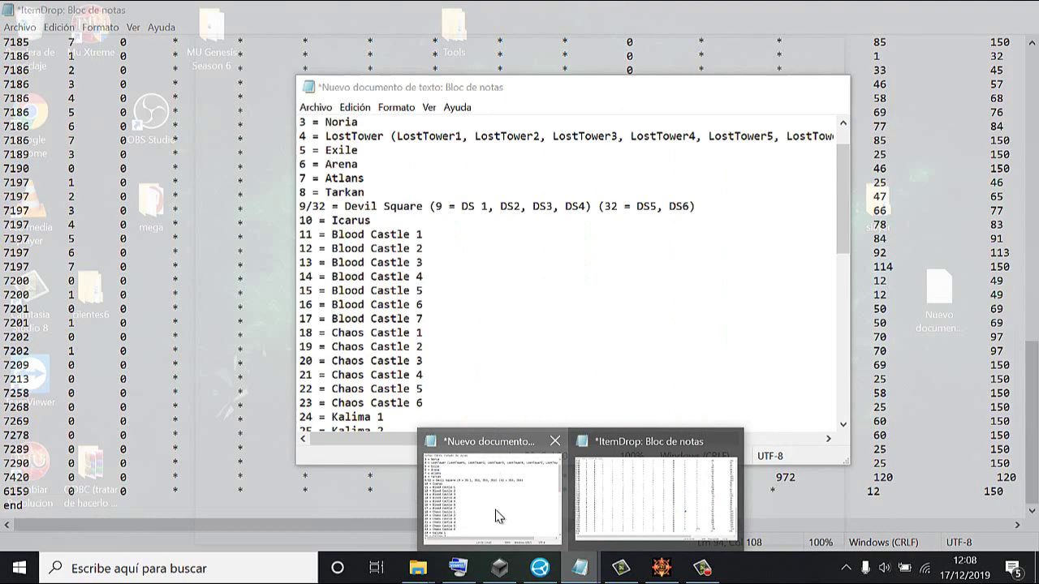
{"action": "left_click", "coordinate": [494, 512]}
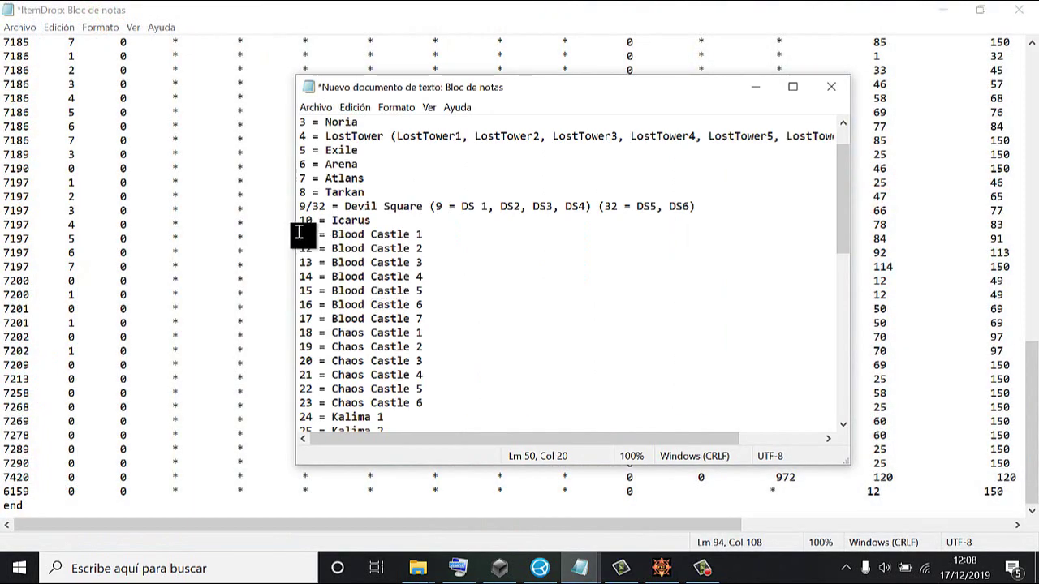
{"action": "left_click_drag", "start_coordinate": [299, 235], "coordinate": [424, 327]}
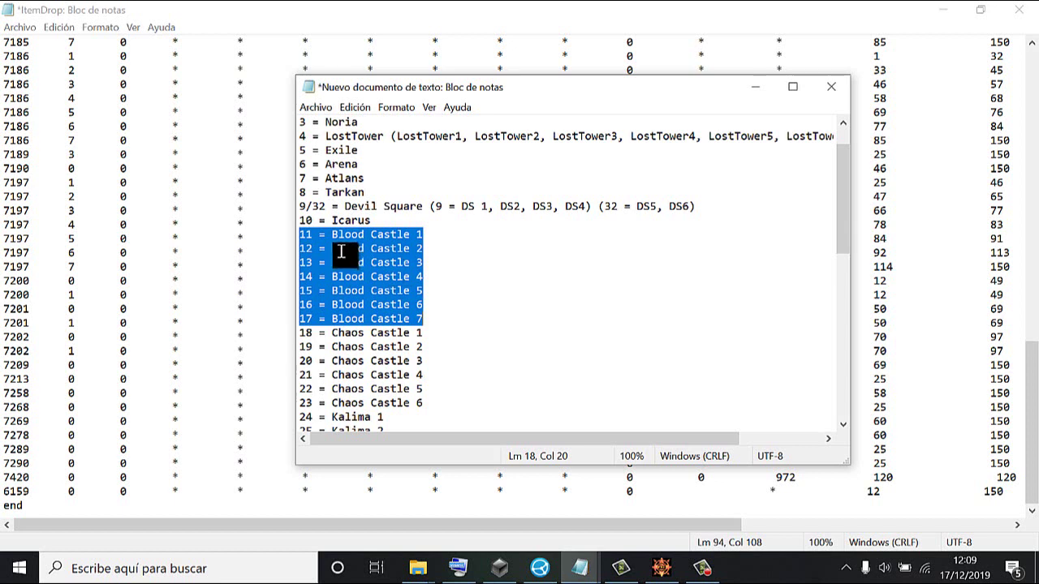
{"action": "left_click", "coordinate": [504, 17]}
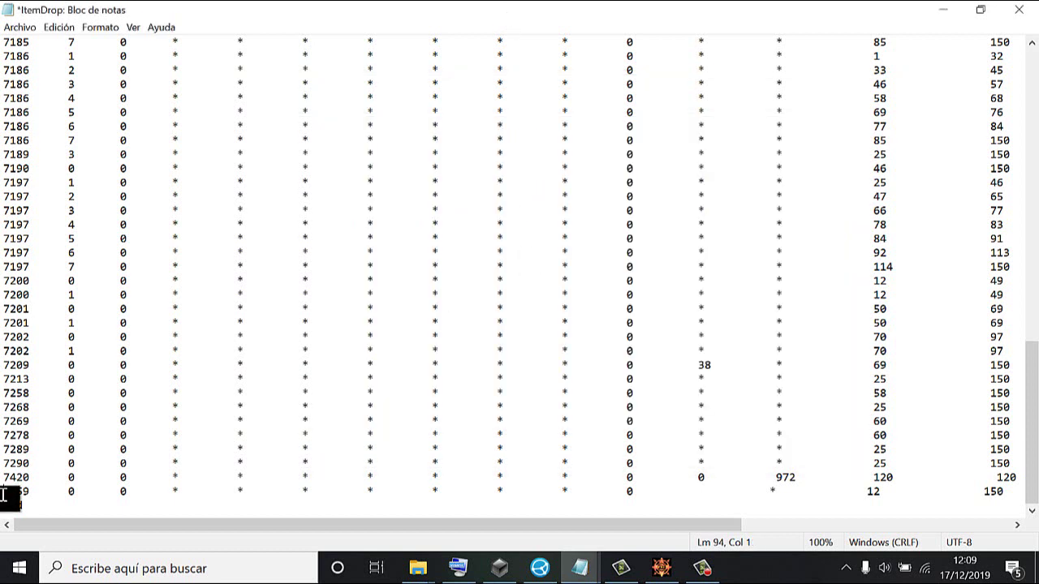
Copy the 6159 row with the blank MapNumber and paste it seven more times above the end line
{"action": "left_click_drag", "start_coordinate": [3, 493], "coordinate": [3, 504]}
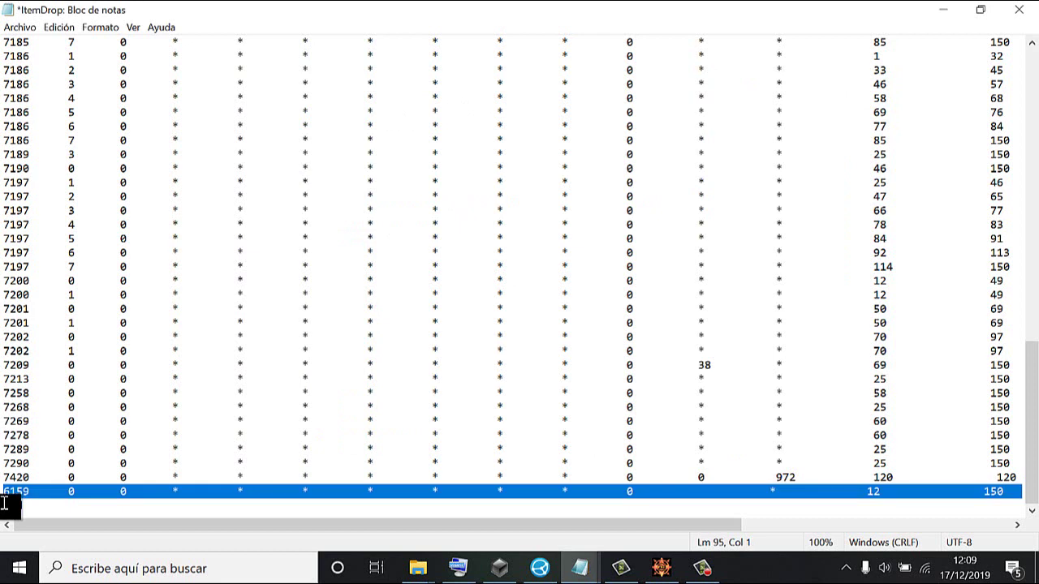
{"action": "left_click", "coordinate": [4, 503]}
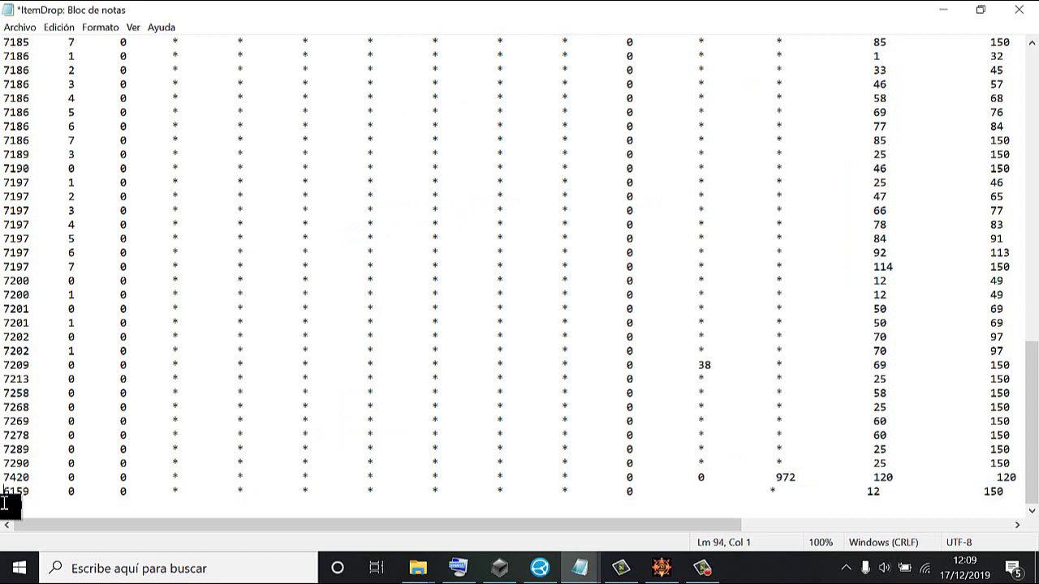
{"action": "key", "text": "Return"}
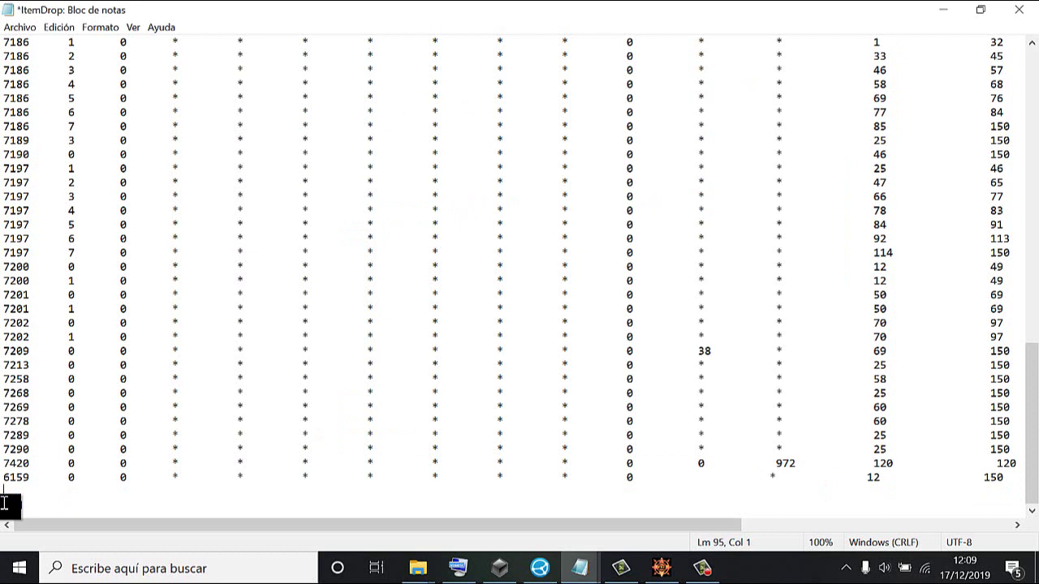
{"action": "key", "text": "ctrl+v"}
{"action": "key", "text": "ctrl+v"}
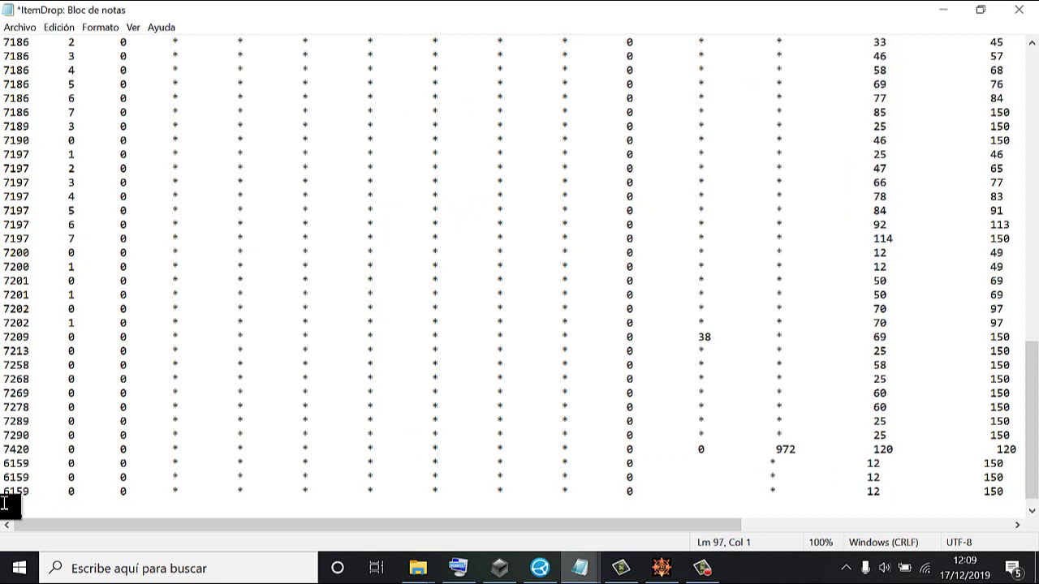
{"action": "key", "text": "ctrl+v"}
{"action": "key", "text": "ctrl+v"}
{"action": "key", "text": "ctrl+v"}
{"action": "key", "text": "ctrl+v"}
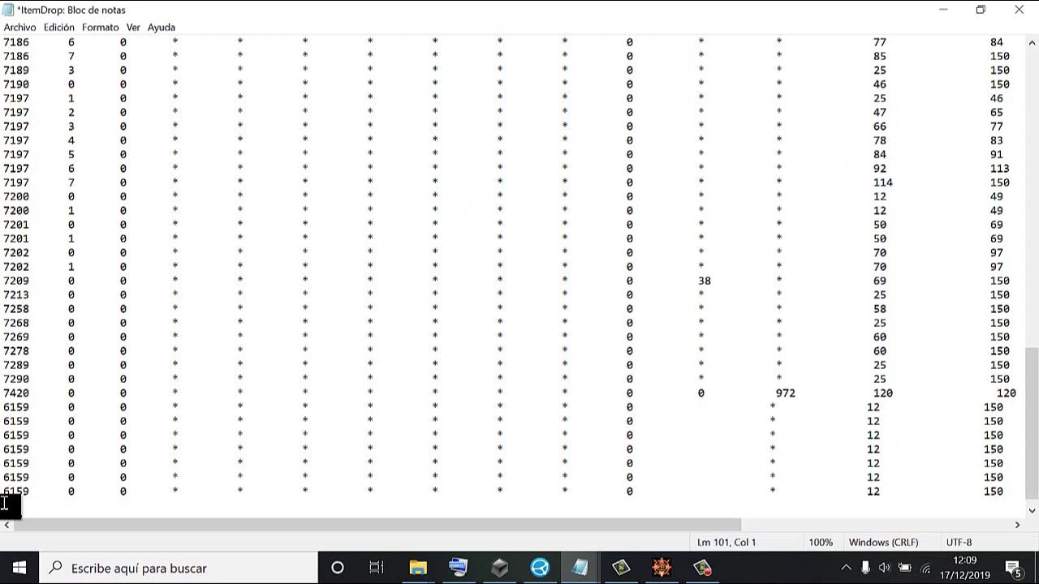
{"action": "key", "text": "ctrl+v"}
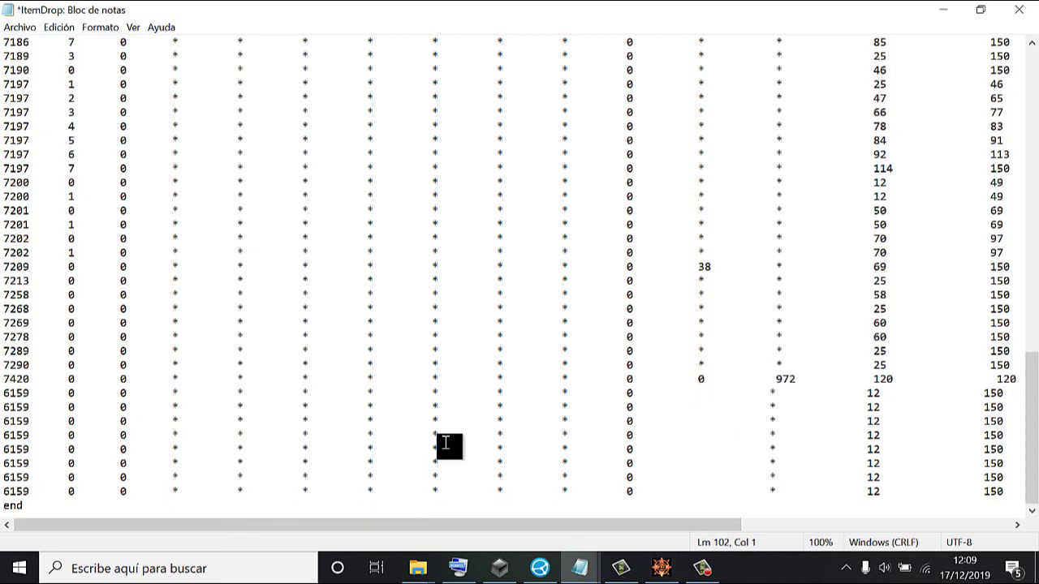
Fill the MapNumber of the first seven new 6159 rows with 11 to 17 and delete the surplus eighth row
{"action": "left_click_drag", "start_coordinate": [1036, 437], "coordinate": [1024, 454]}
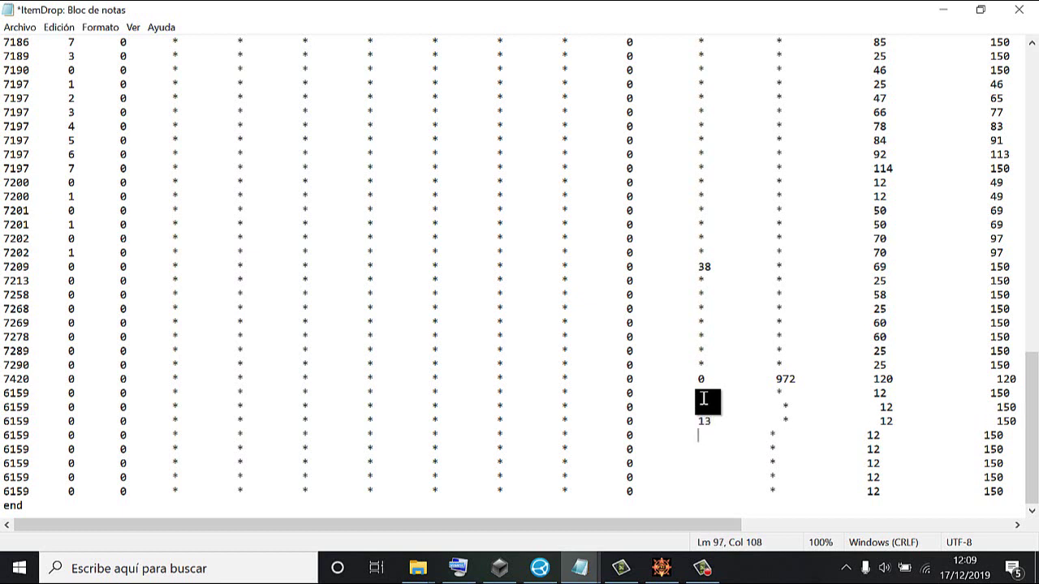
{"action": "type", "text": "14"}
{"action": "key", "text": "Return"}
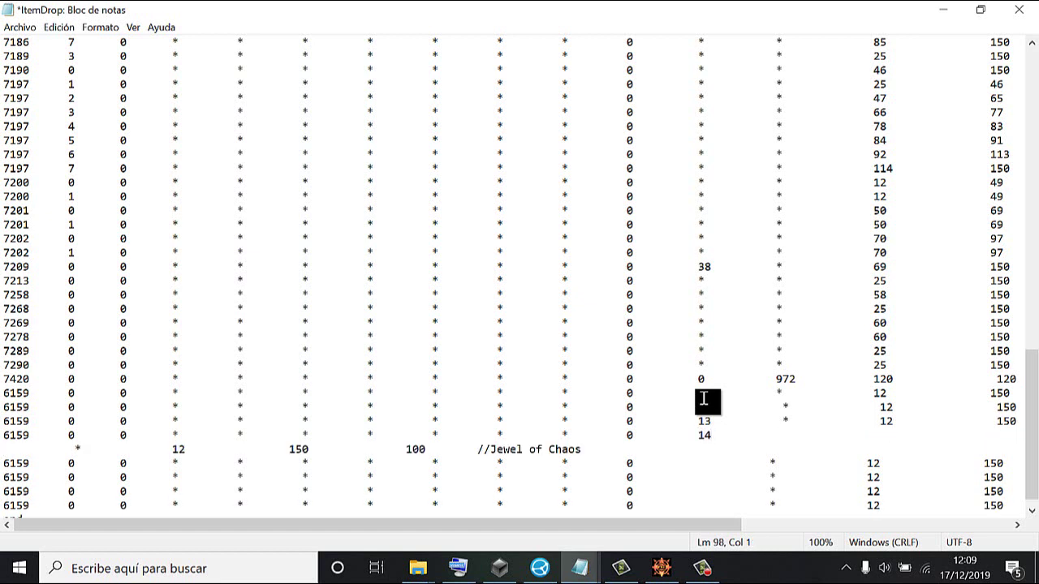
{"action": "key", "text": "BackSpace"}
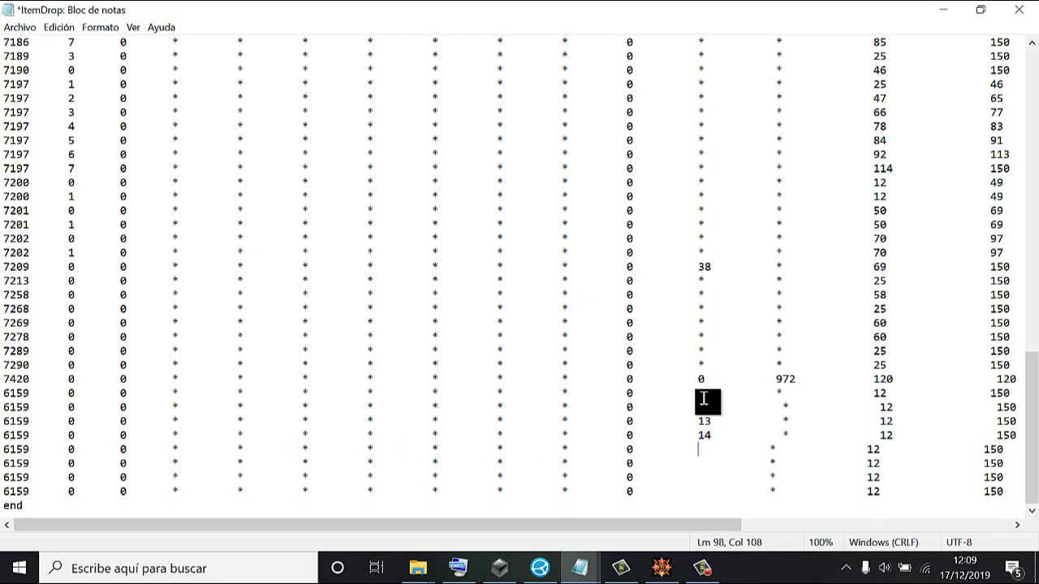
{"action": "type", "text": "15 "}
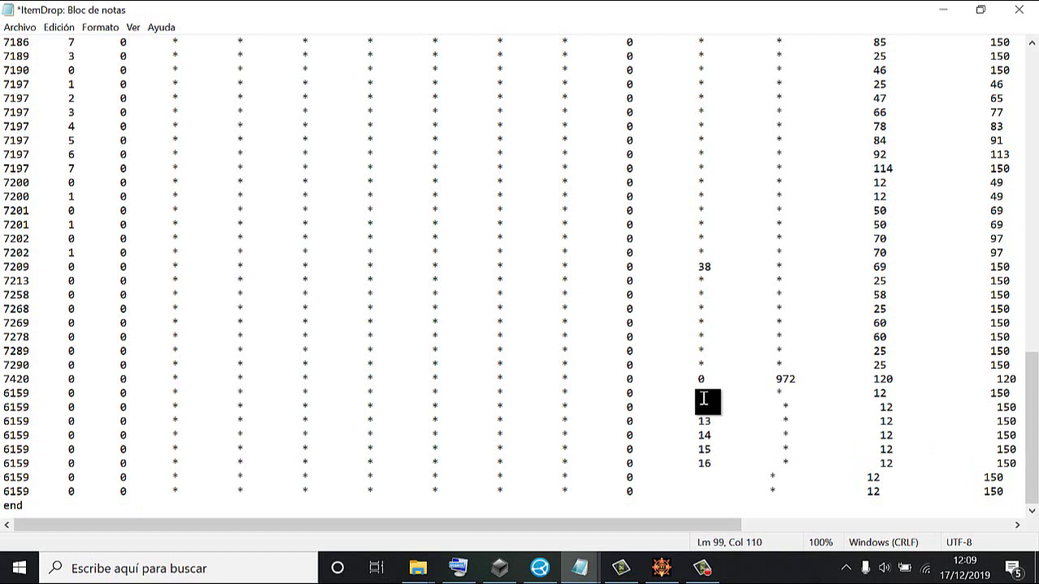
{"action": "type", "text": "7"}
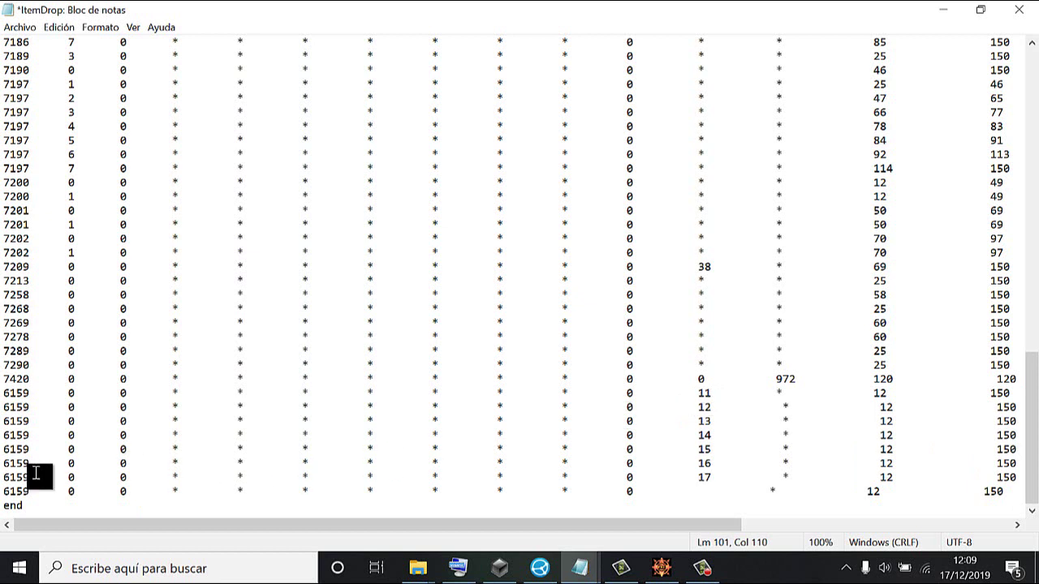
{"action": "left_click_drag", "start_coordinate": [6, 493], "coordinate": [5, 505]}
{"action": "key", "text": "Delete"}
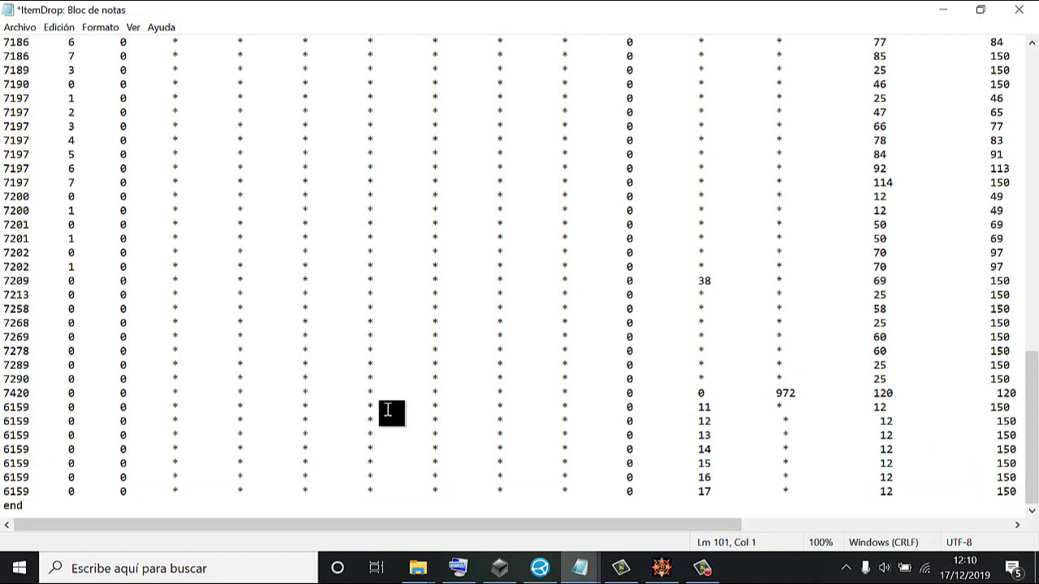
Review the seven new rows and check their MapNumber and MonsterClass fields against the column headings
{"action": "left_click", "coordinate": [7, 407]}
{"action": "left_click", "coordinate": [3, 479], "text": "shift"}
{"action": "left_click_drag", "start_coordinate": [3, 480], "coordinate": [4, 503]}
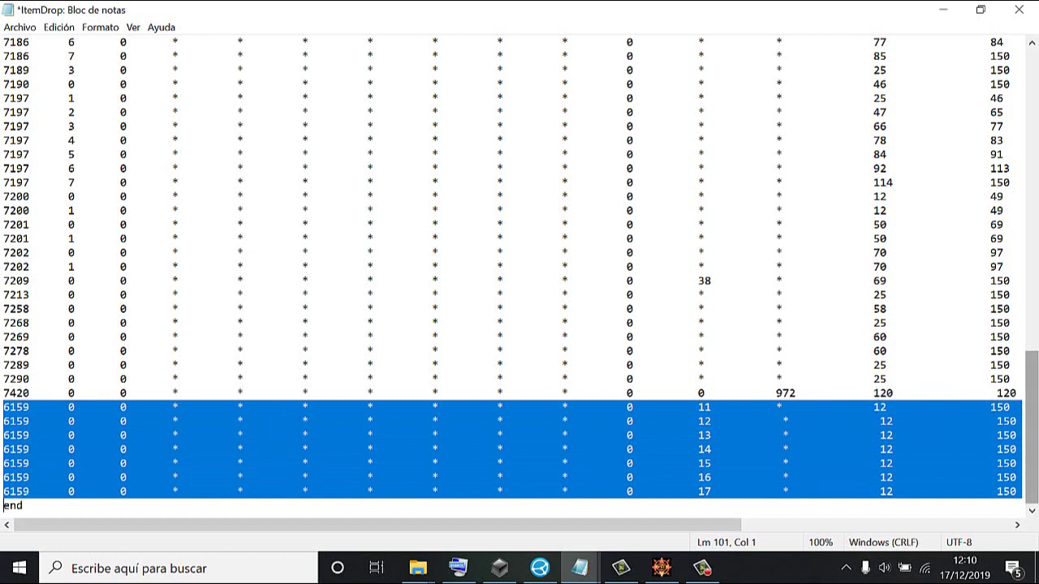
{"action": "left_click", "coordinate": [786, 463]}
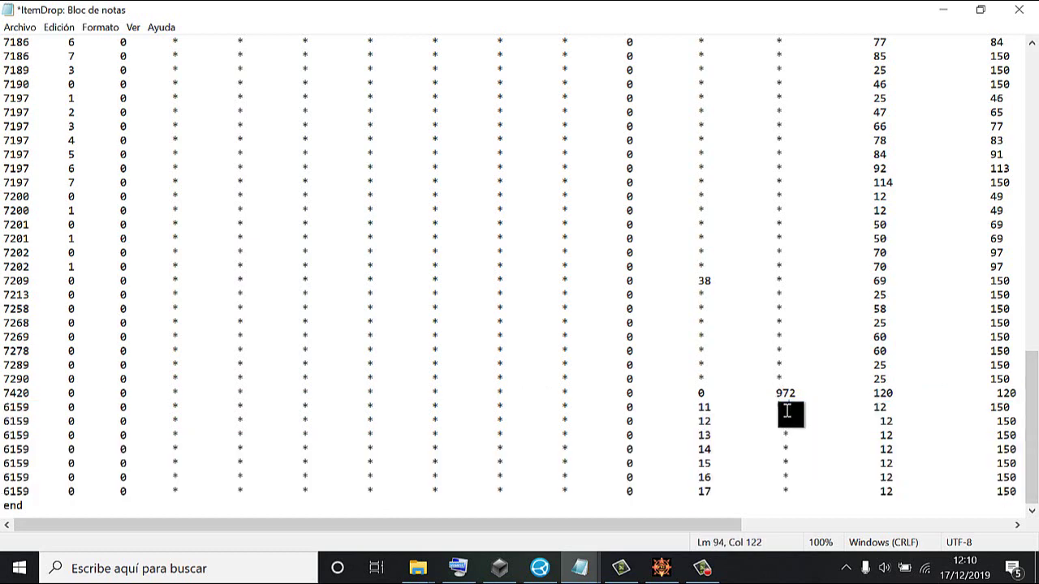
{"action": "left_click", "coordinate": [791, 408]}
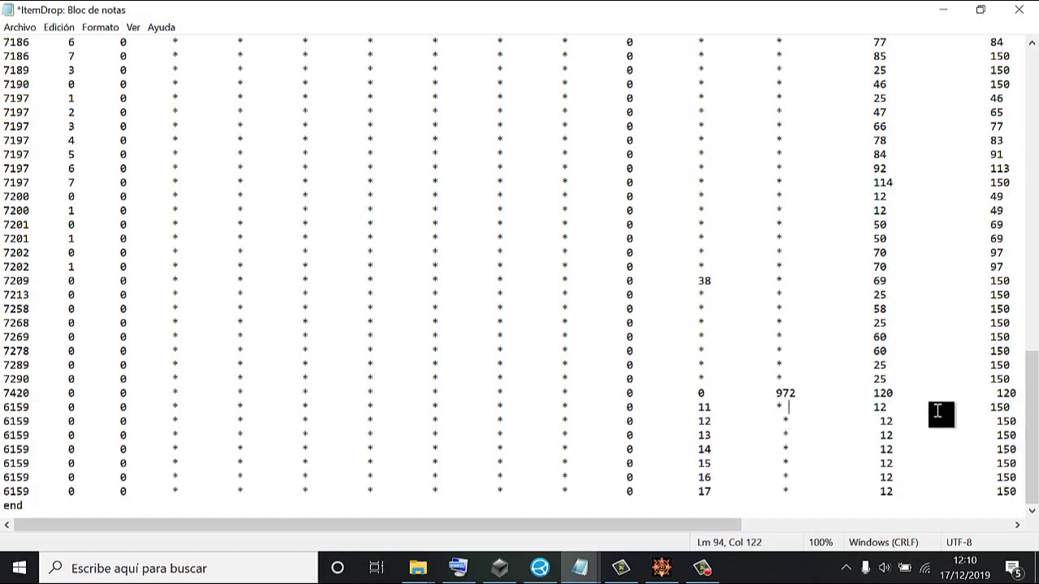
{"action": "left_click_drag", "start_coordinate": [1031, 428], "coordinate": [1031, 126]}
{"action": "left_click_drag", "start_coordinate": [777, 42], "coordinate": [860, 43]}
{"action": "left_click_drag", "start_coordinate": [1031, 122], "coordinate": [1031, 424]}
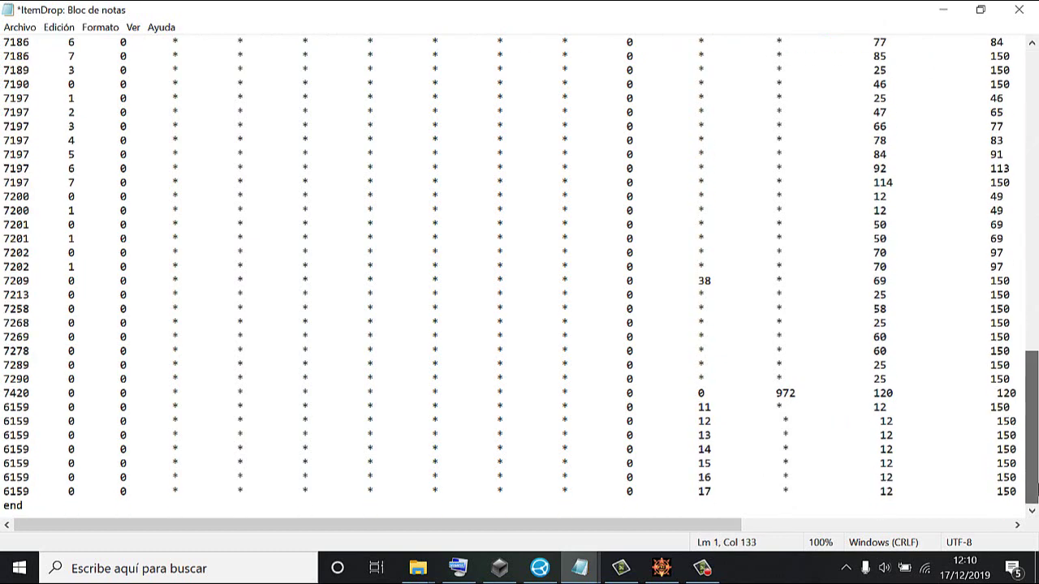
{"action": "left_click", "coordinate": [707, 423]}
{"action": "left_click_drag", "start_coordinate": [707, 422], "coordinate": [817, 497]}
{"action": "left_click_drag", "start_coordinate": [1030, 428], "coordinate": [1030, 122]}
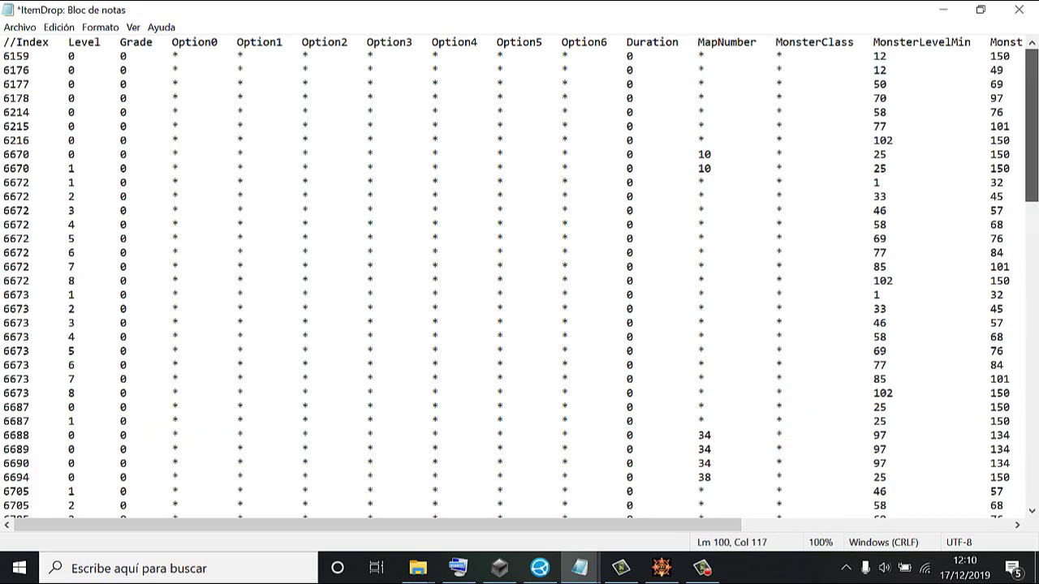
Find the MonsterLevelMin column and set its value to 1 in the new Jewel of Chaos row for map 11
{"action": "left_click_drag", "start_coordinate": [873, 43], "coordinate": [979, 45]}
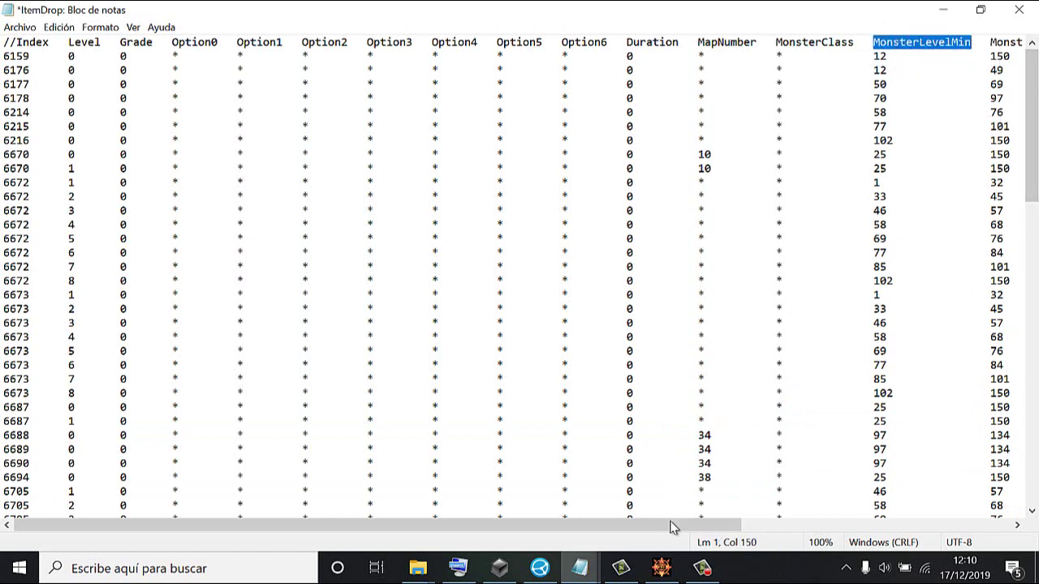
{"action": "left_click_drag", "start_coordinate": [673, 525], "coordinate": [960, 535]}
{"action": "left_click_drag", "start_coordinate": [1030, 122], "coordinate": [1031, 427]}
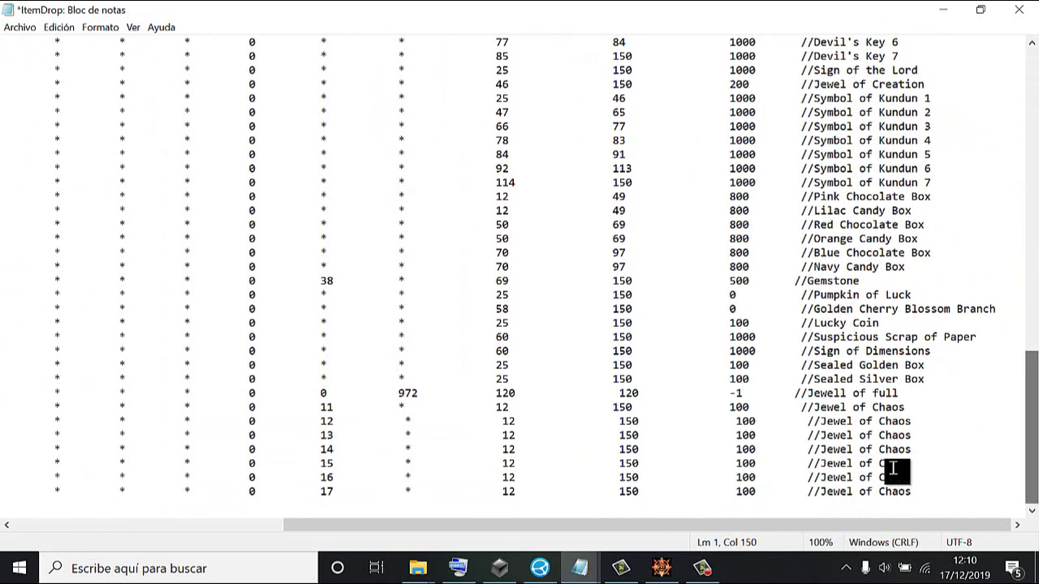
{"action": "left_click", "coordinate": [503, 407]}
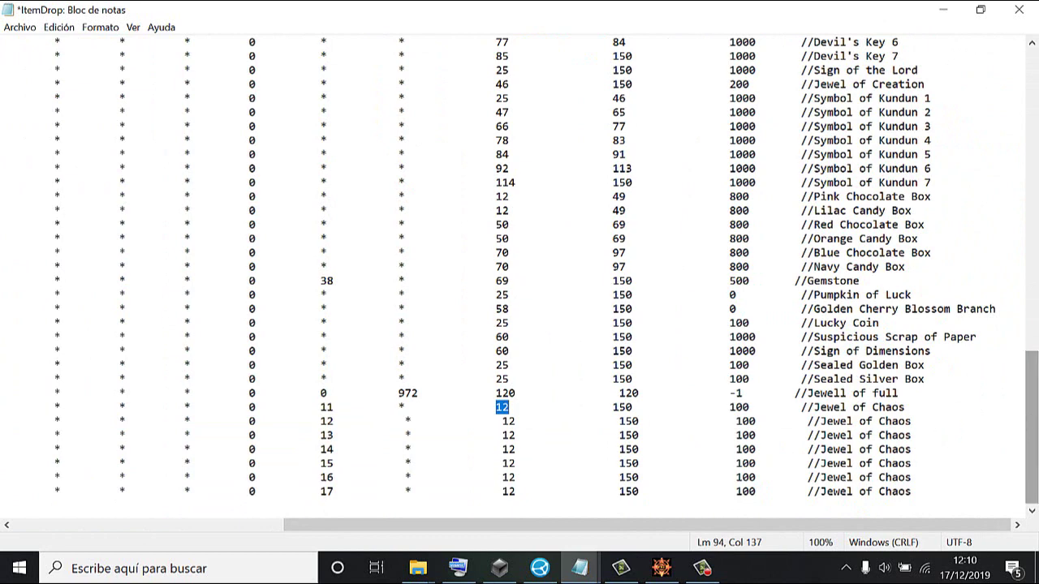
{"action": "left_click_drag", "start_coordinate": [1030, 428], "coordinate": [1031, 131]}
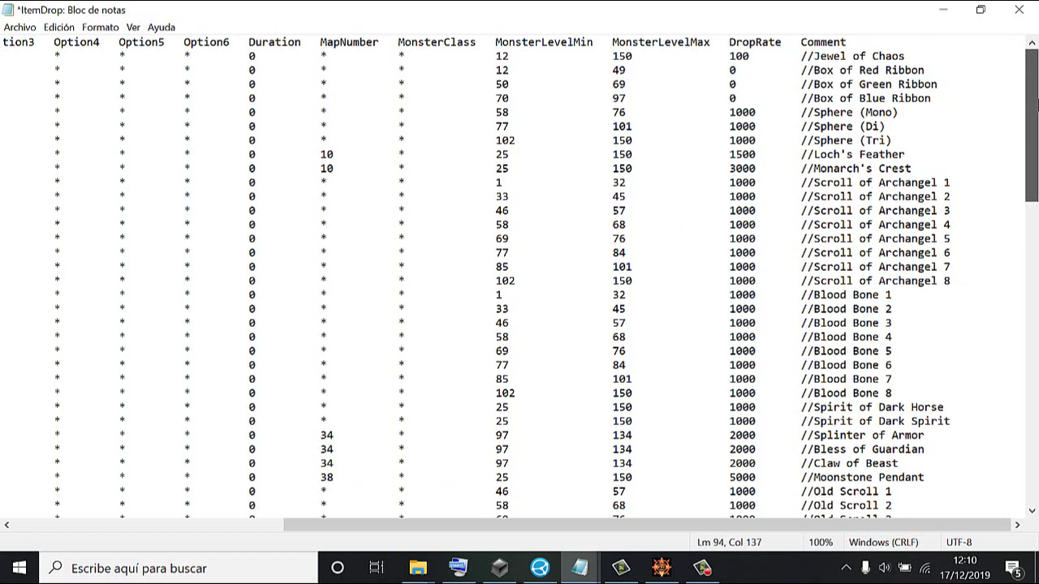
{"action": "left_click_drag", "start_coordinate": [1030, 132], "coordinate": [1001, 501]}
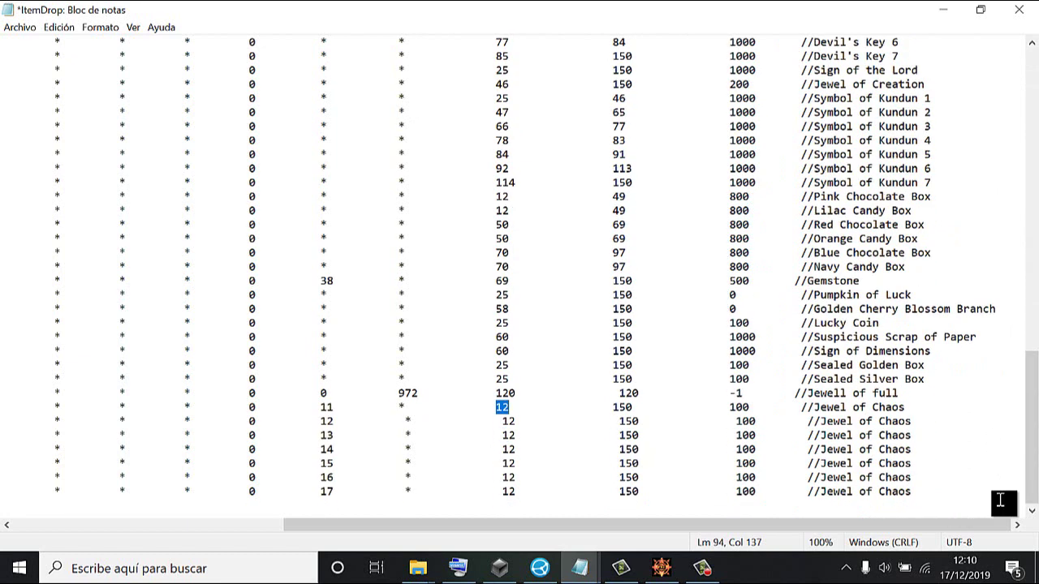
{"action": "type", "text": "1"}
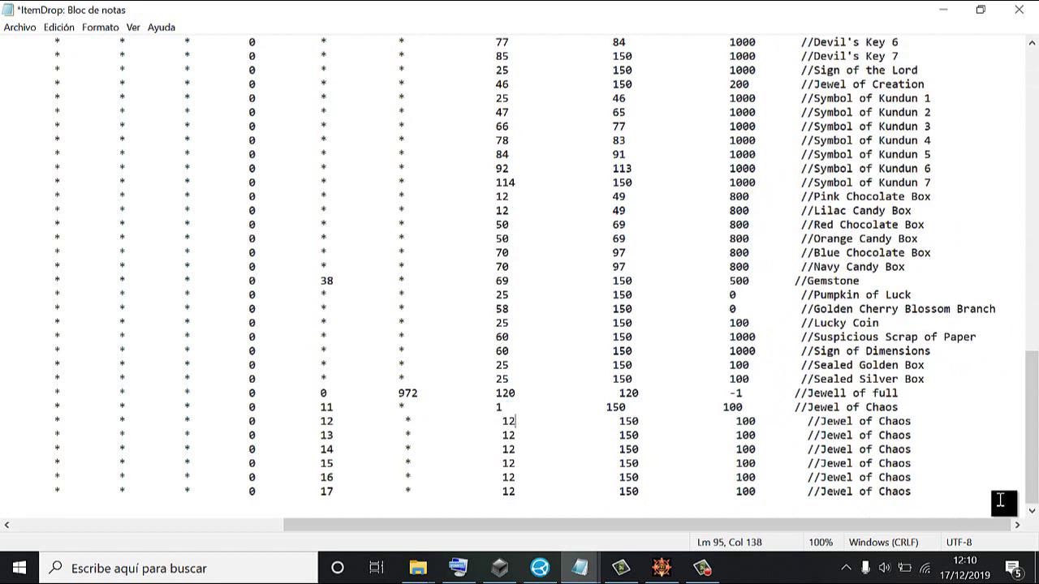
Set MonsterLevelMin to 1 in the remaining six Jewel of Chaos rows, for maps 12 to 17
{"action": "key", "text": "BackSpace"}
{"action": "key", "text": "BackSpace"}
{"action": "key", "text": "Down"}
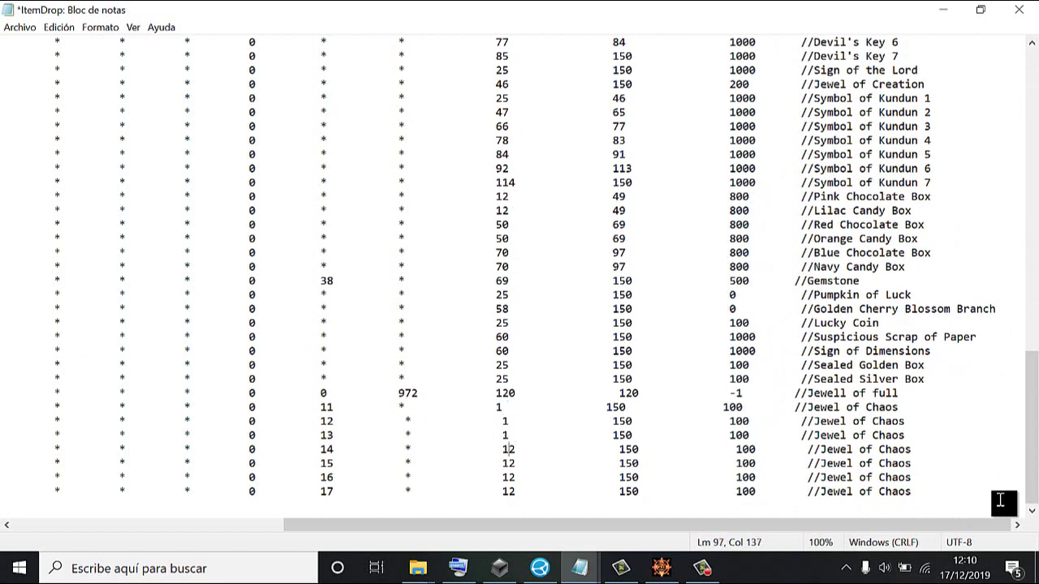
{"action": "key", "text": "Right"}
{"action": "key", "text": "BackSpace"}
{"action": "key", "text": "Down"}
{"action": "key", "text": "BackSpace"}
{"action": "key", "text": "Down"}
{"action": "key", "text": "Right"}
{"action": "key", "text": "BackSpace"}
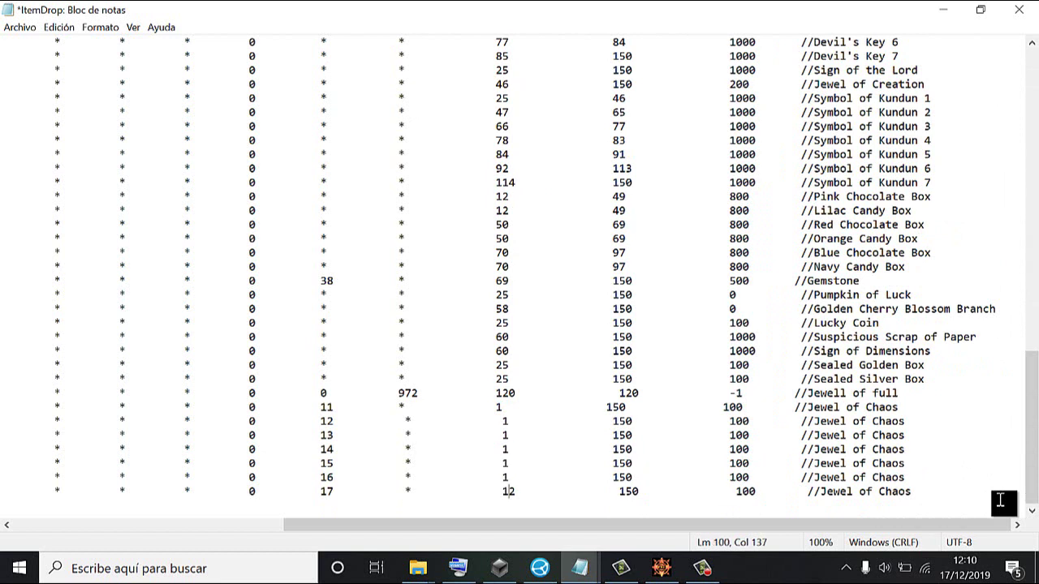
{"action": "key", "text": "Down"}
{"action": "key", "text": "Right"}
{"action": "key", "text": "BackSpace"}
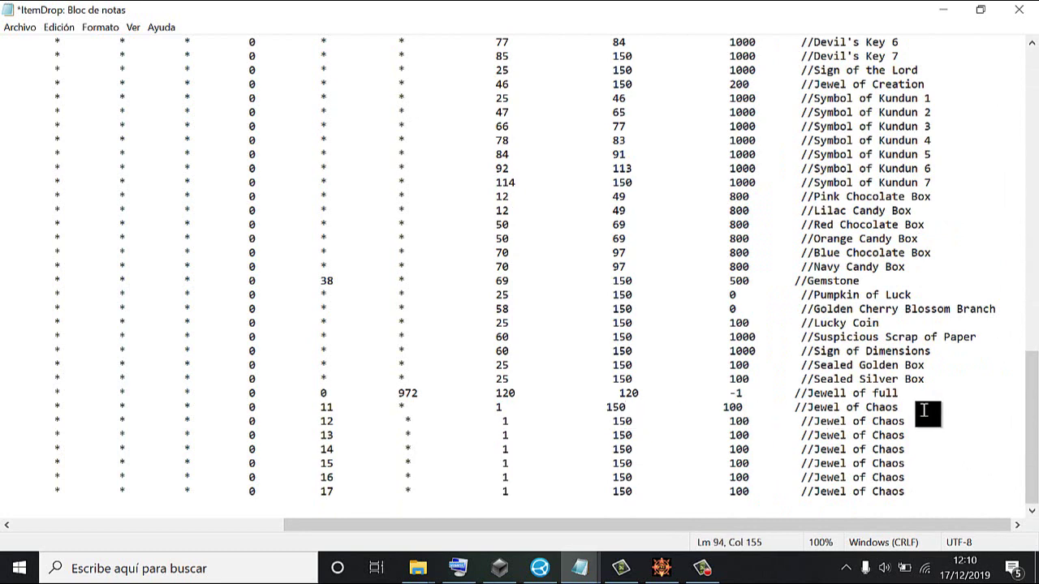
Set the DropRate of all seven new Jewel of Chaos rows to 10000 and save the ItemDrop file
{"action": "left_click_drag", "start_coordinate": [1031, 414], "coordinate": [1031, 150]}
{"action": "left_click_drag", "start_coordinate": [730, 41], "coordinate": [781, 41]}
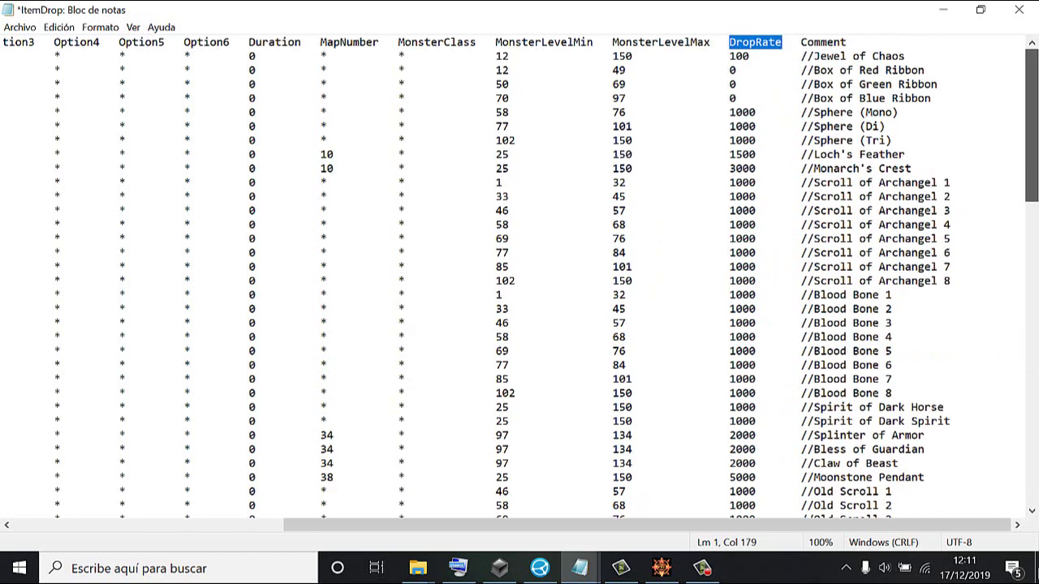
{"action": "left_click_drag", "start_coordinate": [1030, 150], "coordinate": [1036, 550]}
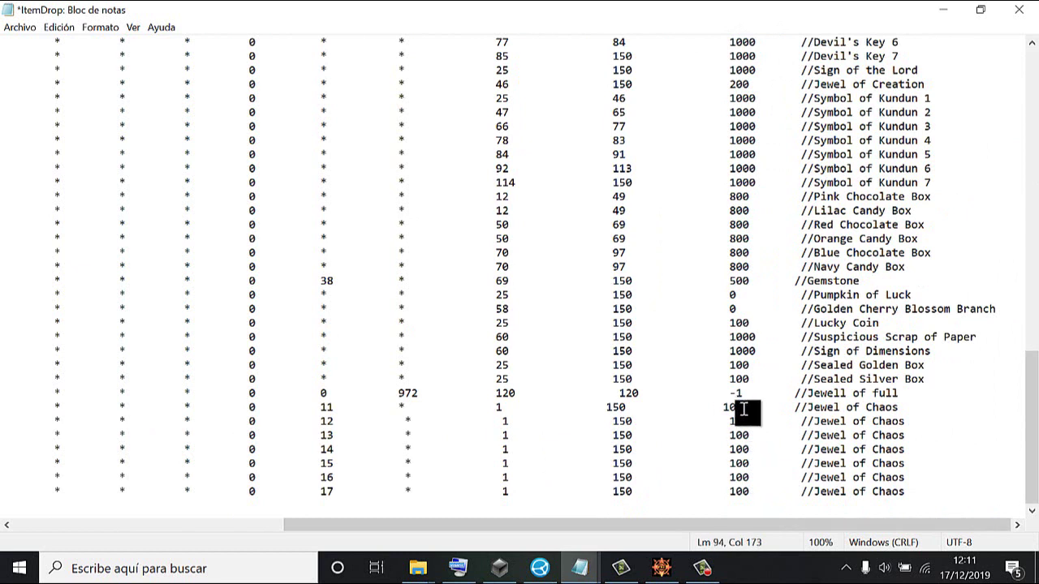
{"action": "left_click", "coordinate": [750, 452]}
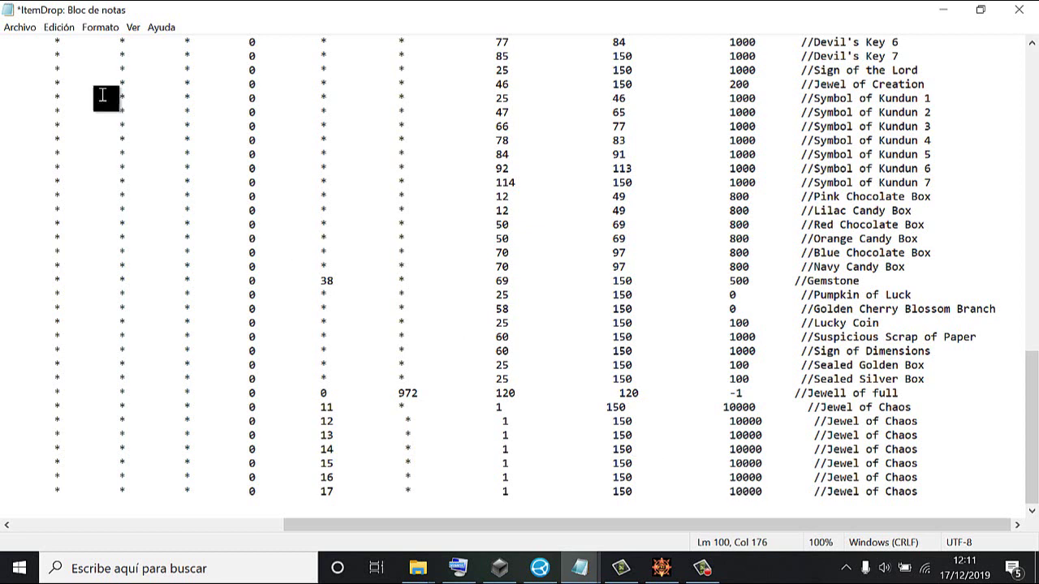
{"action": "left_click", "coordinate": [25, 28]}
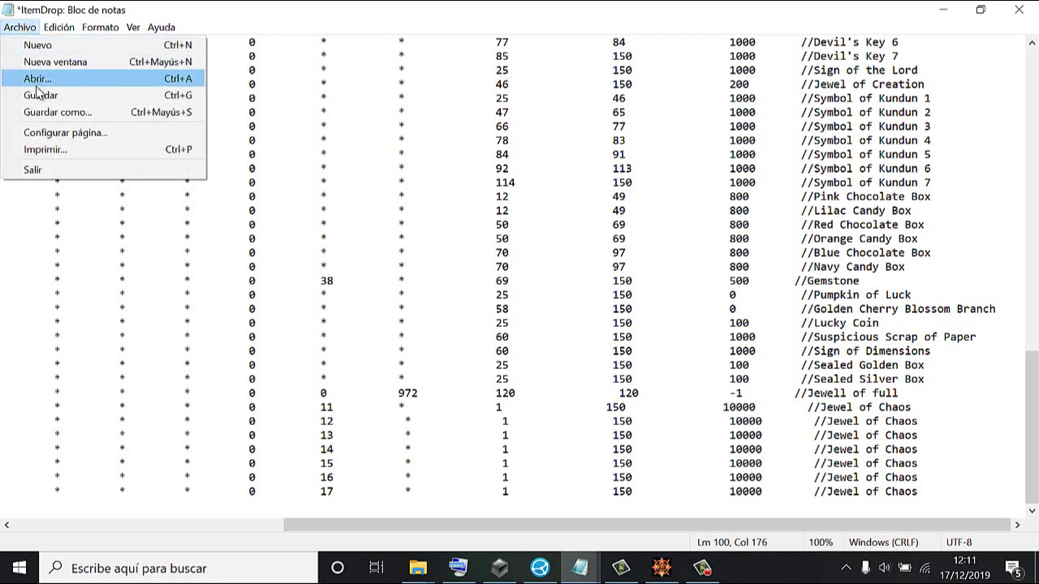
{"action": "left_click", "coordinate": [38, 95]}
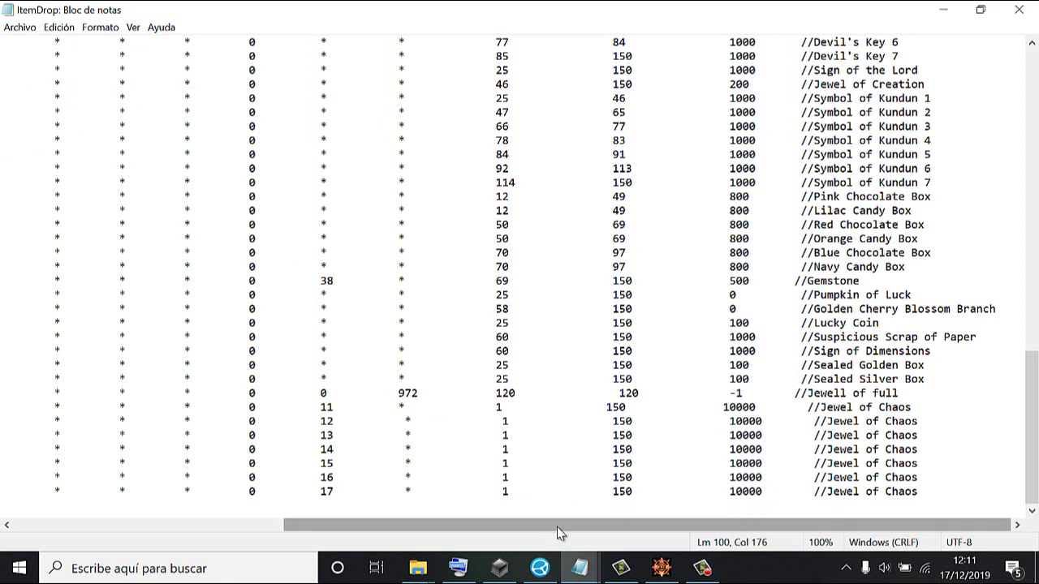
Review the seven new Jewel of Chaos rows and compare their DropRate with the Jewell of full row and the column heading
{"action": "left_click_drag", "start_coordinate": [919, 491], "coordinate": [3, 411]}
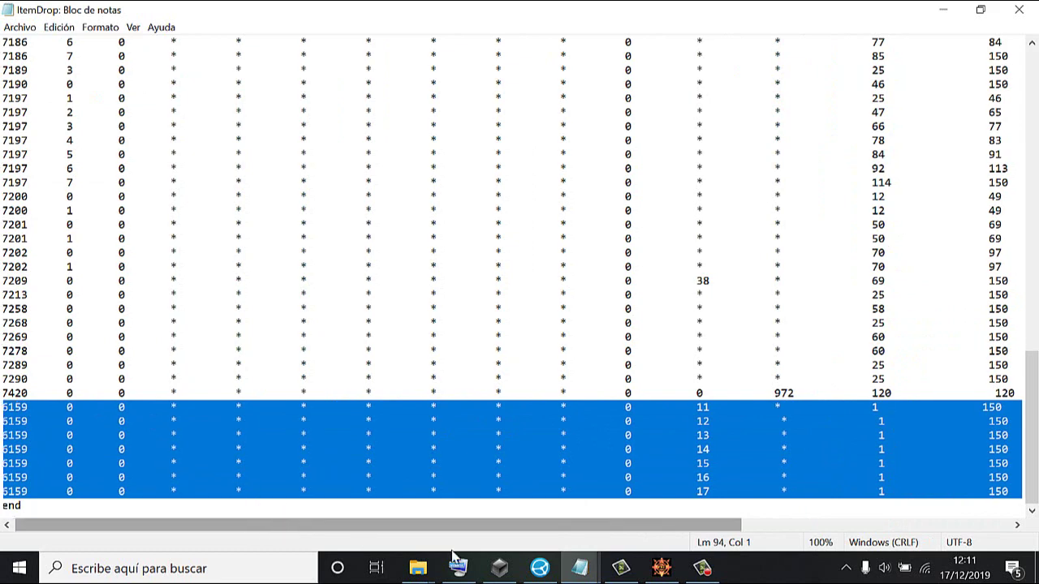
{"action": "left_click_drag", "start_coordinate": [273, 525], "coordinate": [646, 566]}
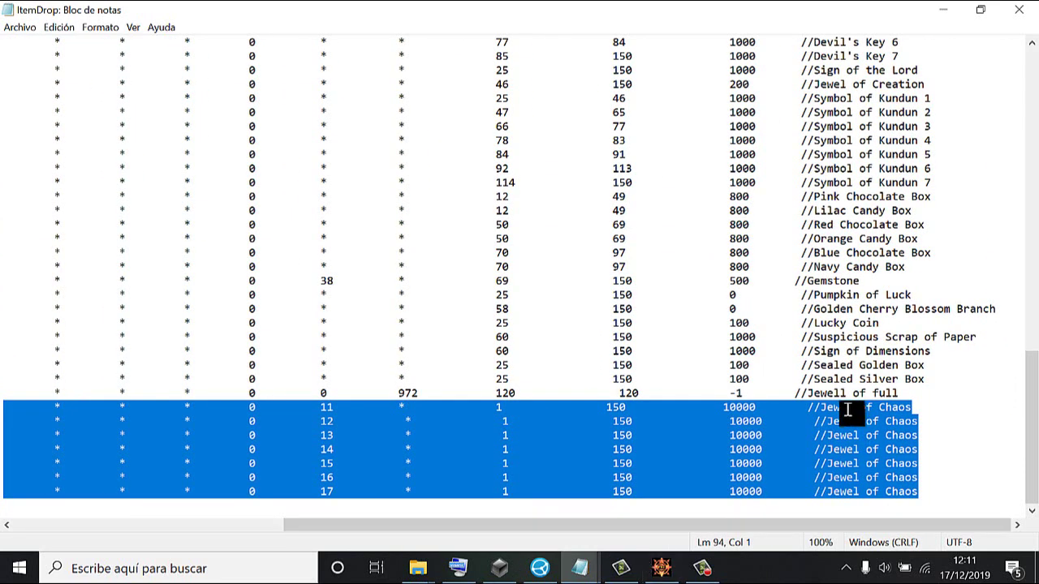
{"action": "left_click", "coordinate": [740, 426]}
{"action": "left_click_drag", "start_coordinate": [725, 408], "coordinate": [753, 410]}
{"action": "left_click", "coordinate": [736, 395]}
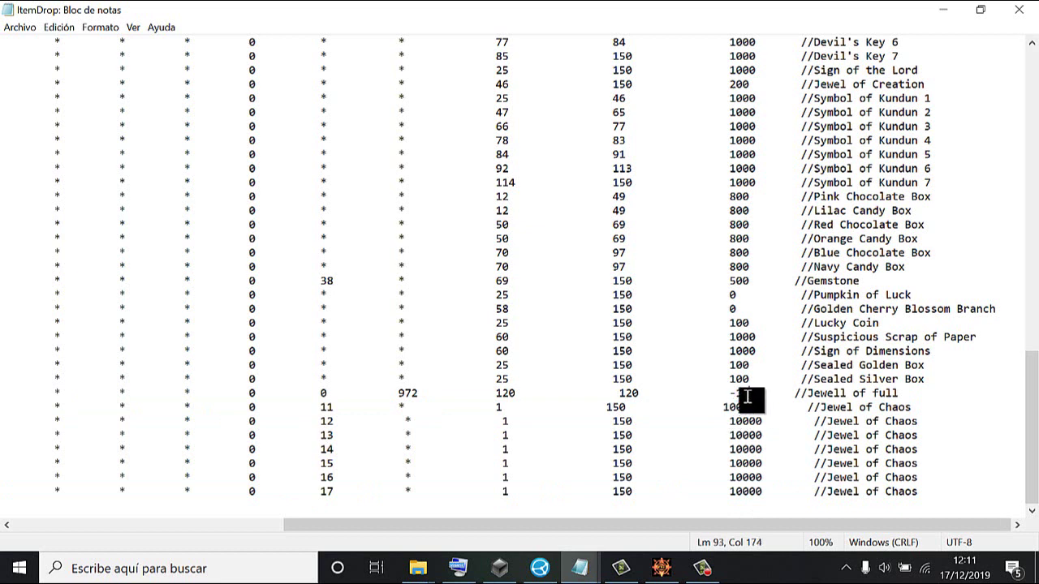
{"action": "mouse_move", "coordinate": [725, 408]}
{"action": "left_mouse_down"}
{"action": "mouse_move", "coordinate": [753, 407]}
{"action": "mouse_move", "coordinate": [725, 408]}
{"action": "left_mouse_up"}
{"action": "left_click", "coordinate": [755, 407]}
{"action": "mouse_move", "coordinate": [753, 407]}
{"action": "left_mouse_down"}
{"action": "mouse_move", "coordinate": [726, 410]}
{"action": "mouse_move", "coordinate": [753, 408]}
{"action": "left_mouse_up"}
{"action": "double_click", "coordinate": [725, 406]}
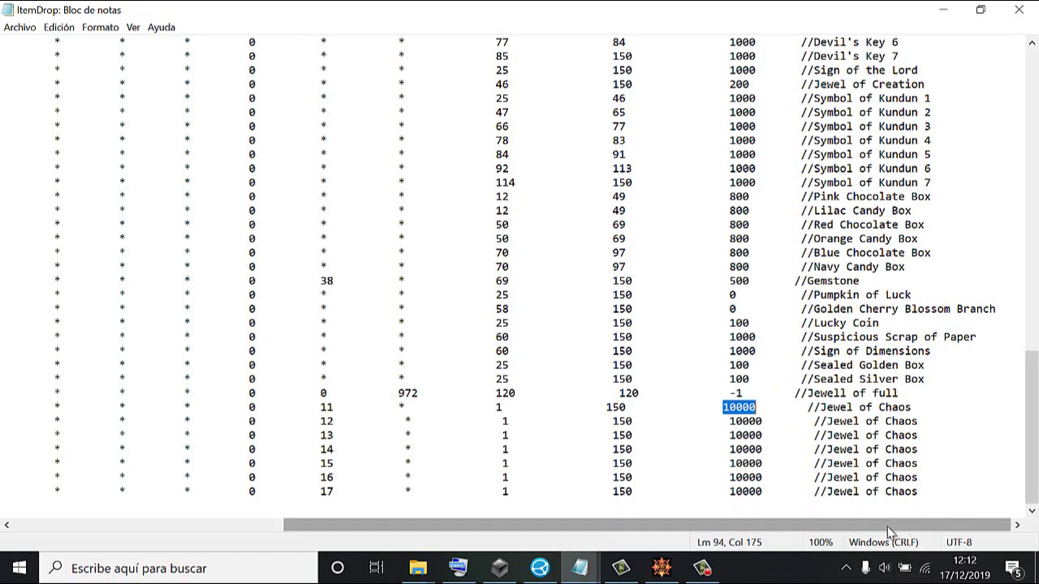
{"action": "left_click_drag", "start_coordinate": [893, 526], "coordinate": [913, 568]}
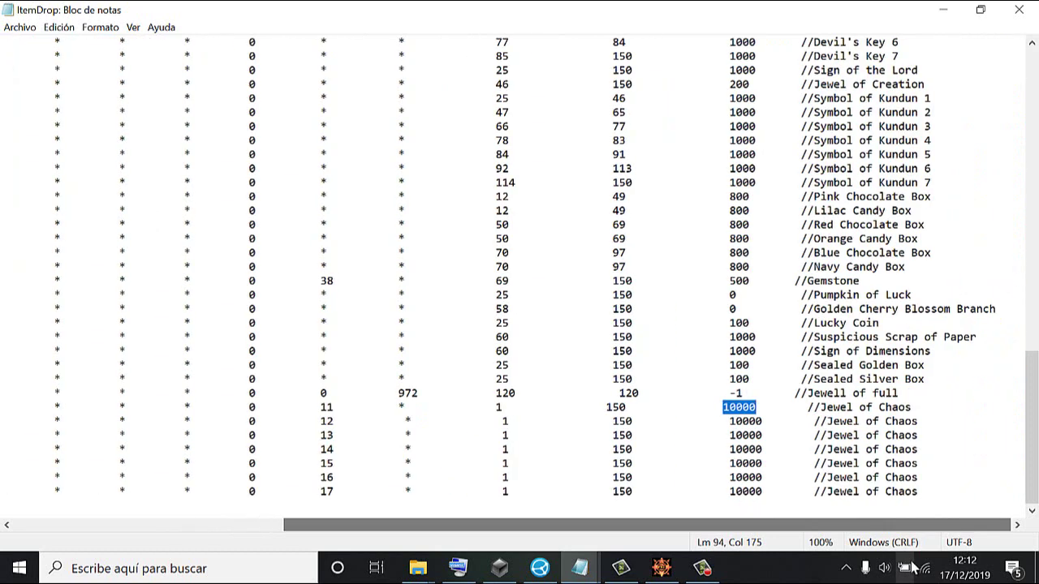
{"action": "left_click_drag", "start_coordinate": [1030, 426], "coordinate": [1026, 122]}
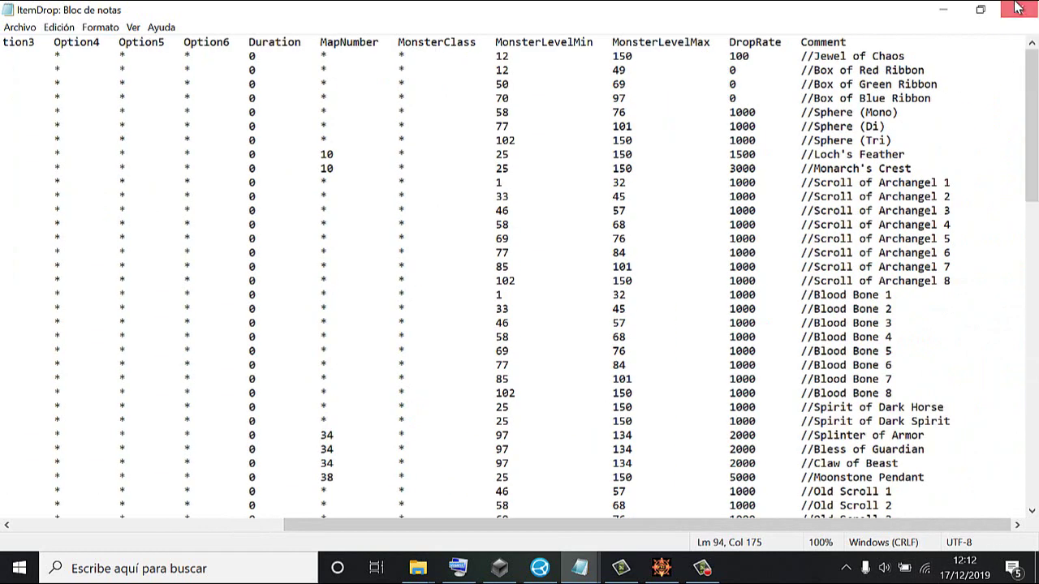
Close the ItemDrop file and reload the Item data in the GS01ZG game server
{"action": "left_click", "coordinate": [1018, 7]}
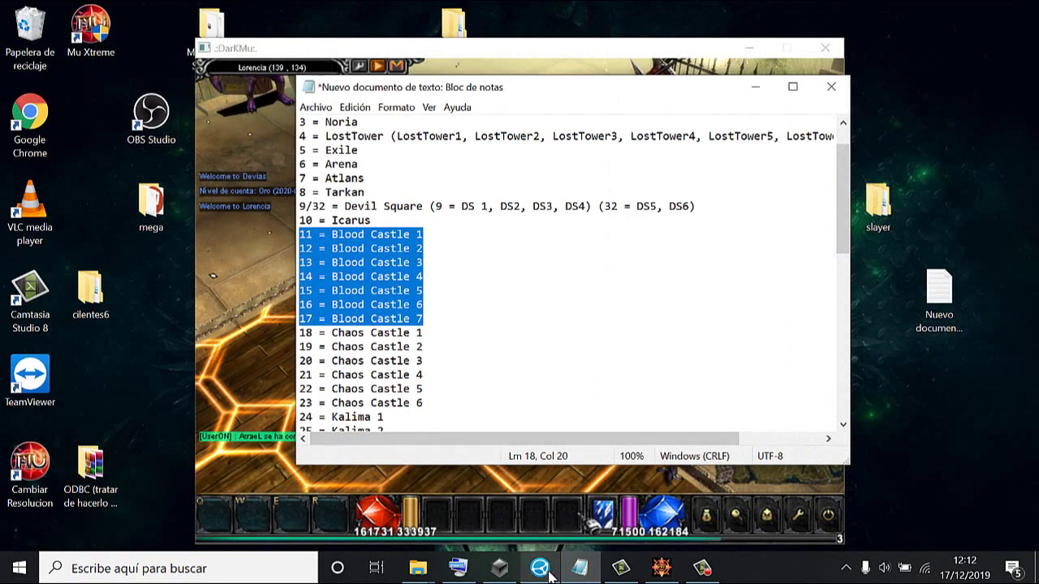
{"action": "left_click", "coordinate": [540, 568]}
{"action": "left_click", "coordinate": [101, 35]}
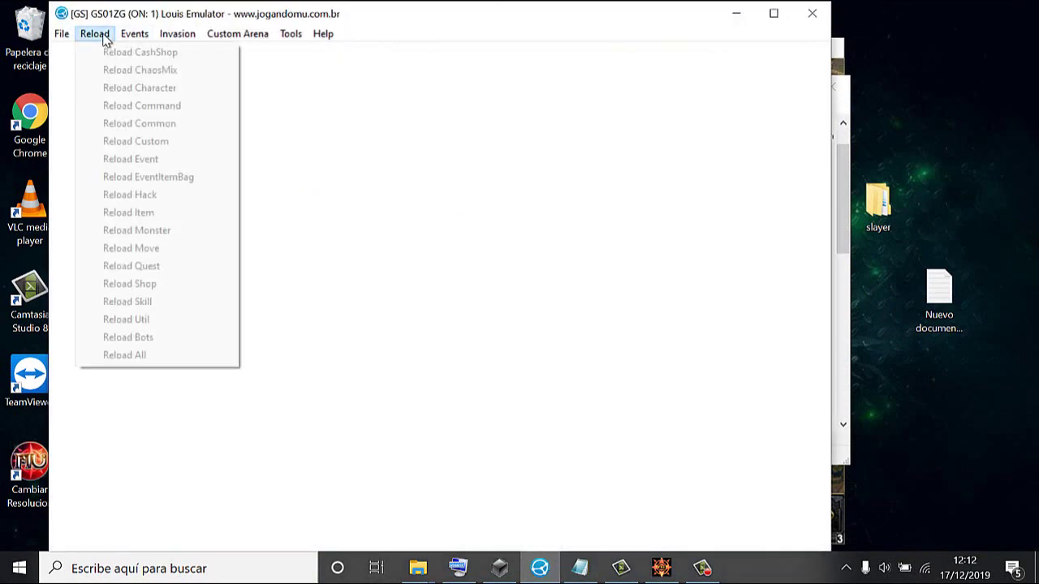
{"action": "left_click", "coordinate": [152, 215]}
Start the Blood Castle event from the game server
{"action": "left_click", "coordinate": [94, 39]}
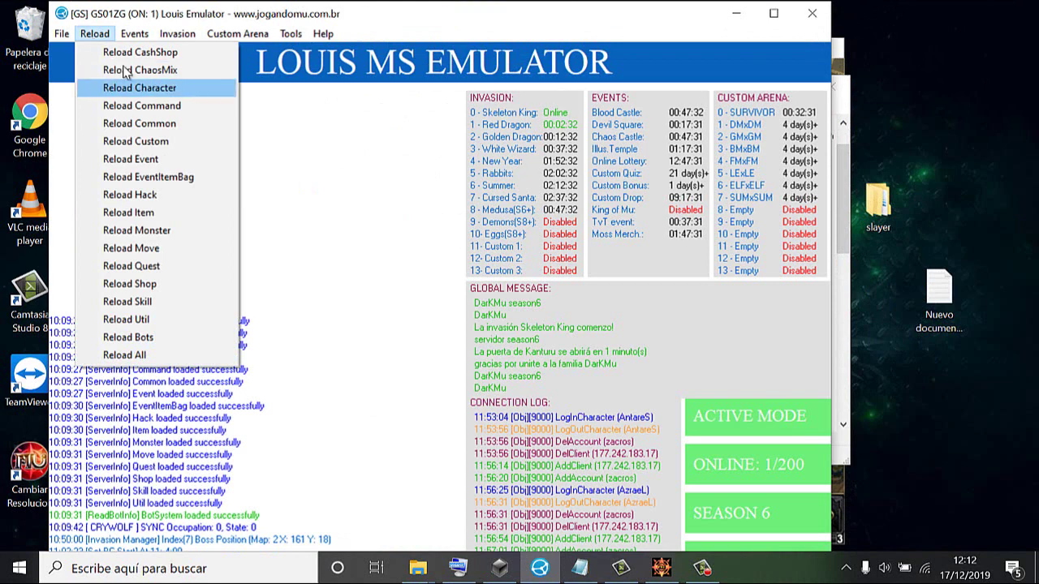
{"action": "mouse_move", "coordinate": [128, 45]}
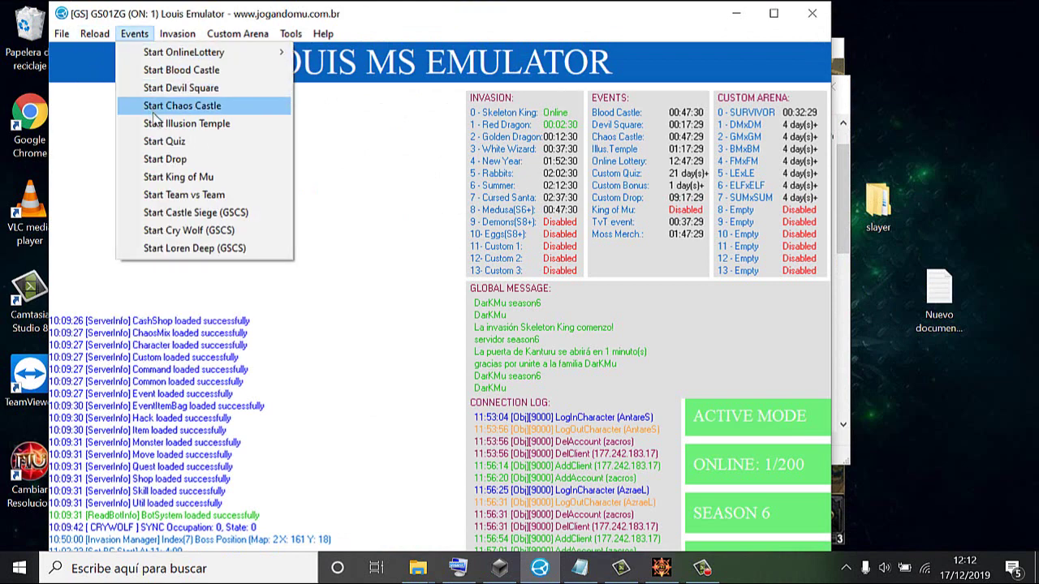
{"action": "left_click", "coordinate": [195, 71]}
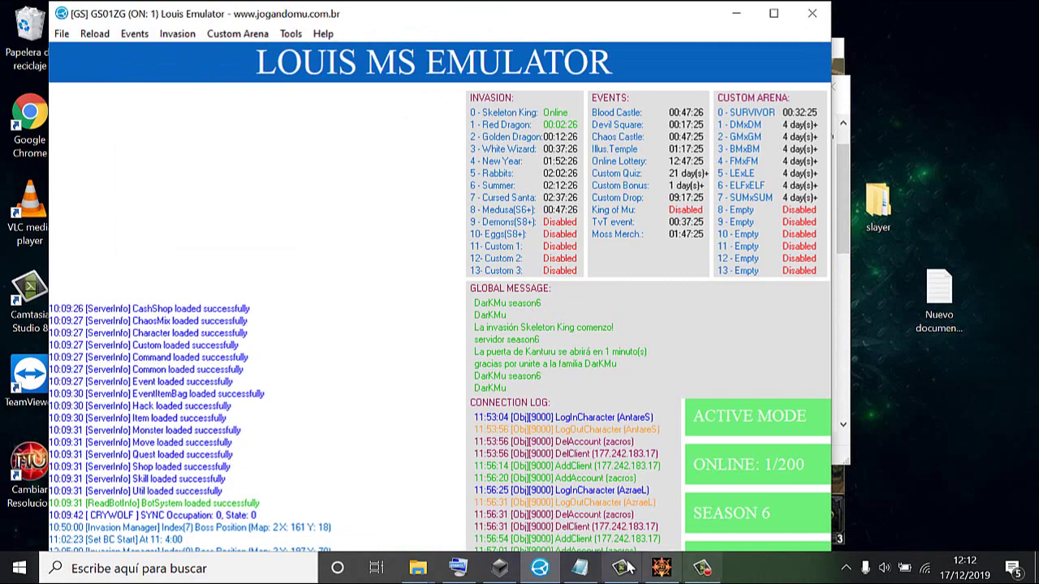
Switch to the DarKMu game client and walk the character through Lorencia to Lumen the Barmaid in the tavern
{"action": "left_click", "coordinate": [674, 572]}
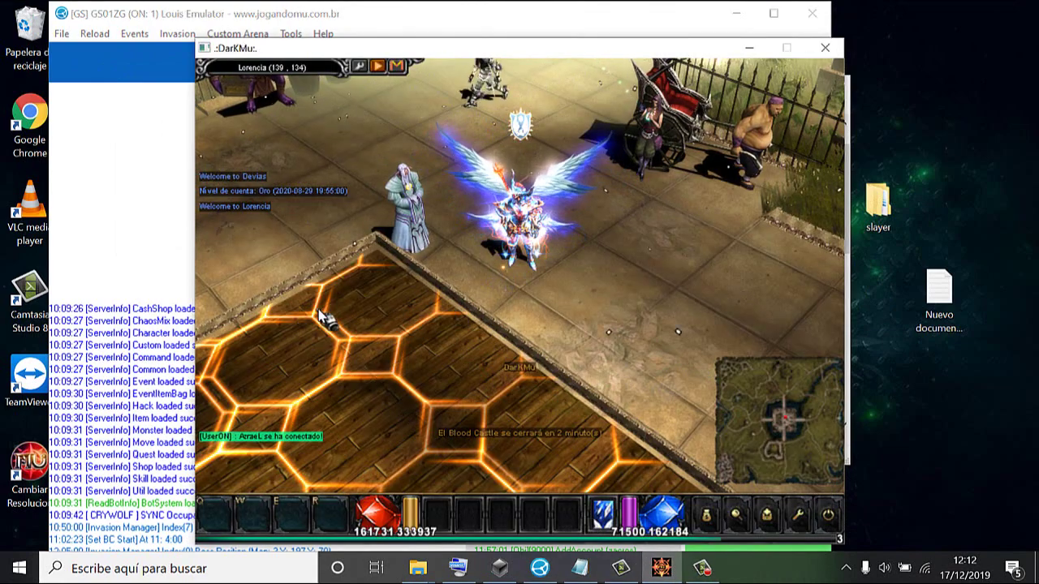
{"action": "left_click", "coordinate": [327, 320]}
{"action": "left_click", "coordinate": [380, 317]}
{"action": "key", "text": "m"}
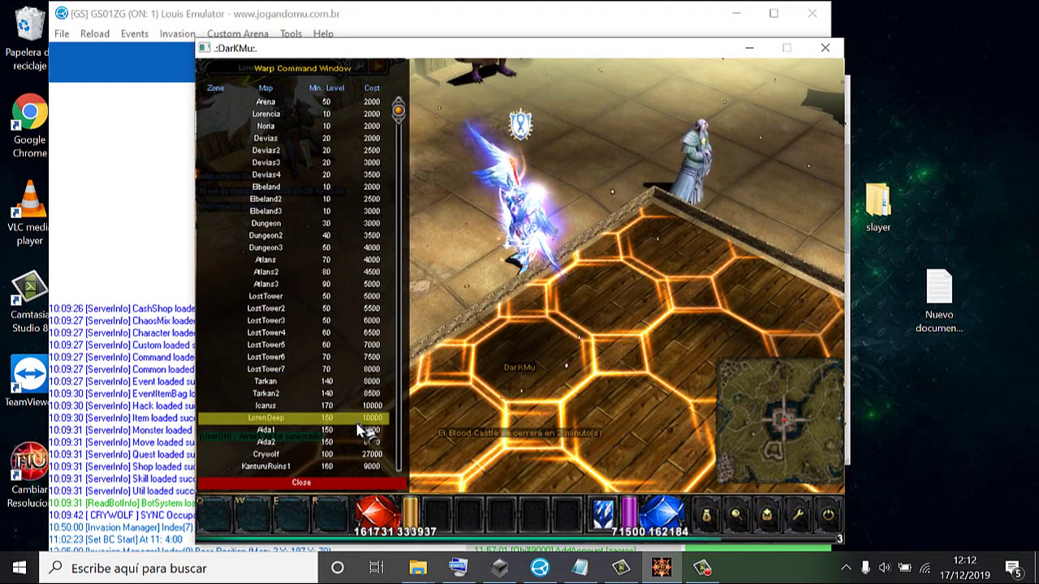
{"action": "left_click", "coordinate": [452, 252]}
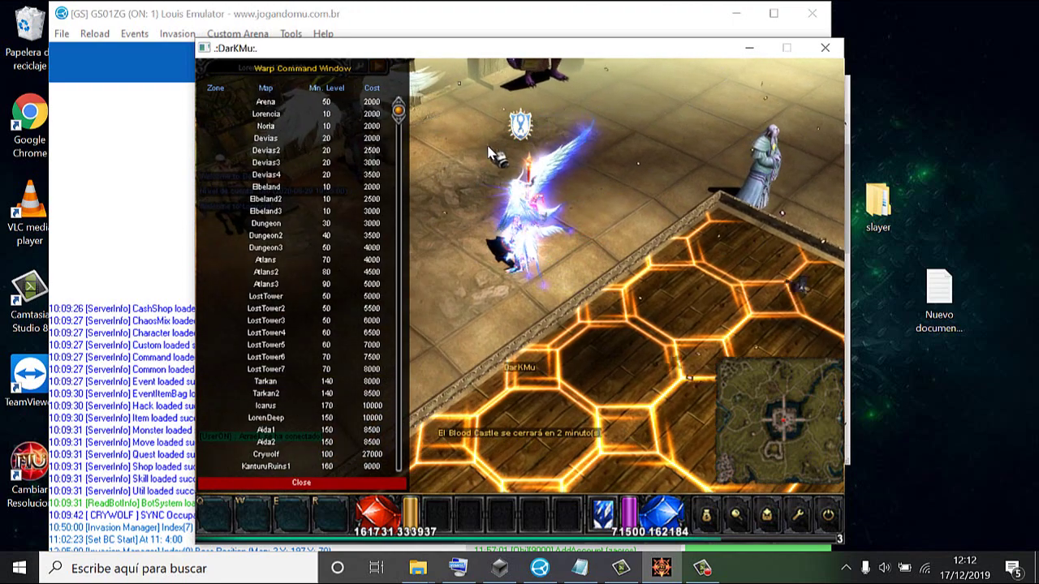
{"action": "left_click", "coordinate": [492, 154]}
{"action": "key", "text": "m"}
{"action": "left_click", "coordinate": [489, 152]}
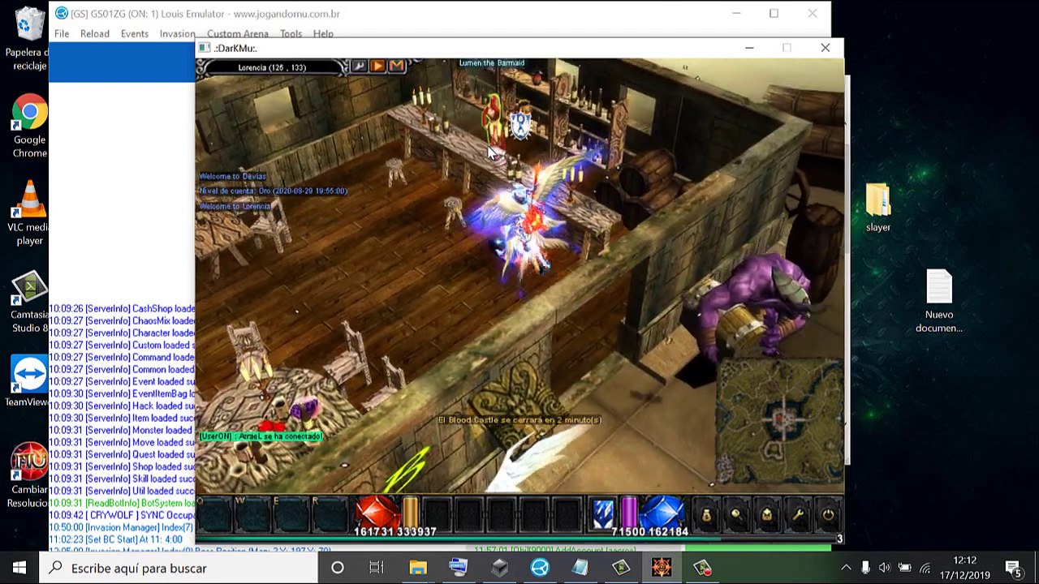
Buy two blue cloaks from Lumen the Barmaid and close the merchant window
{"action": "left_click", "coordinate": [517, 115]}
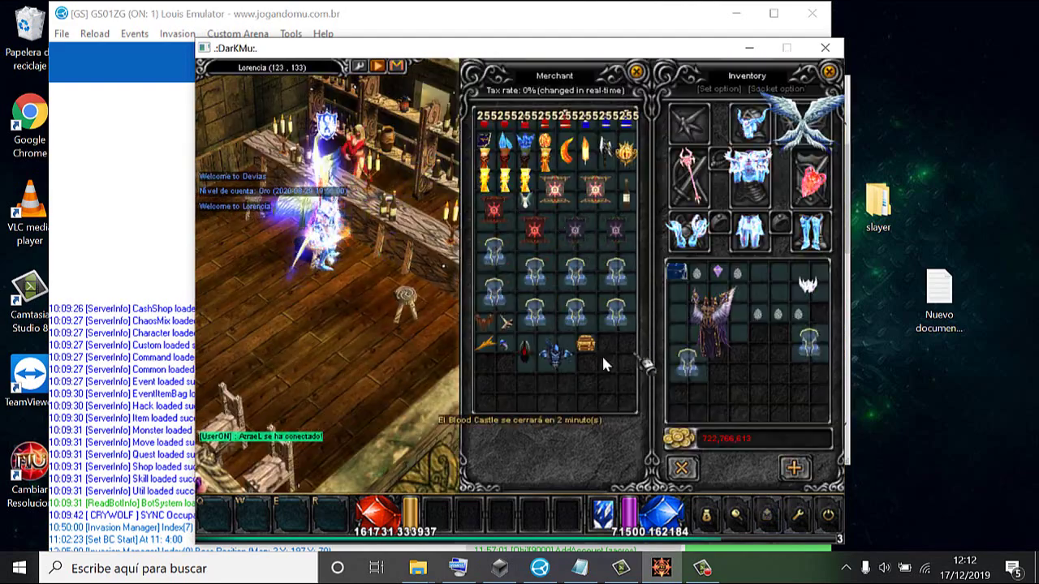
{"action": "right_click", "coordinate": [625, 322]}
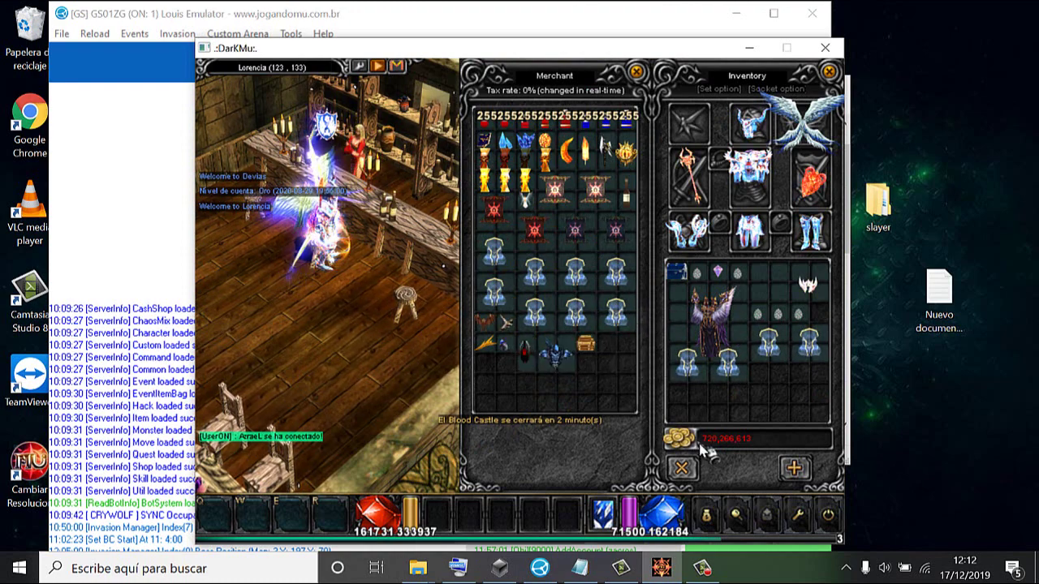
{"action": "left_click", "coordinate": [681, 469]}
{"action": "left_click", "coordinate": [684, 480]}
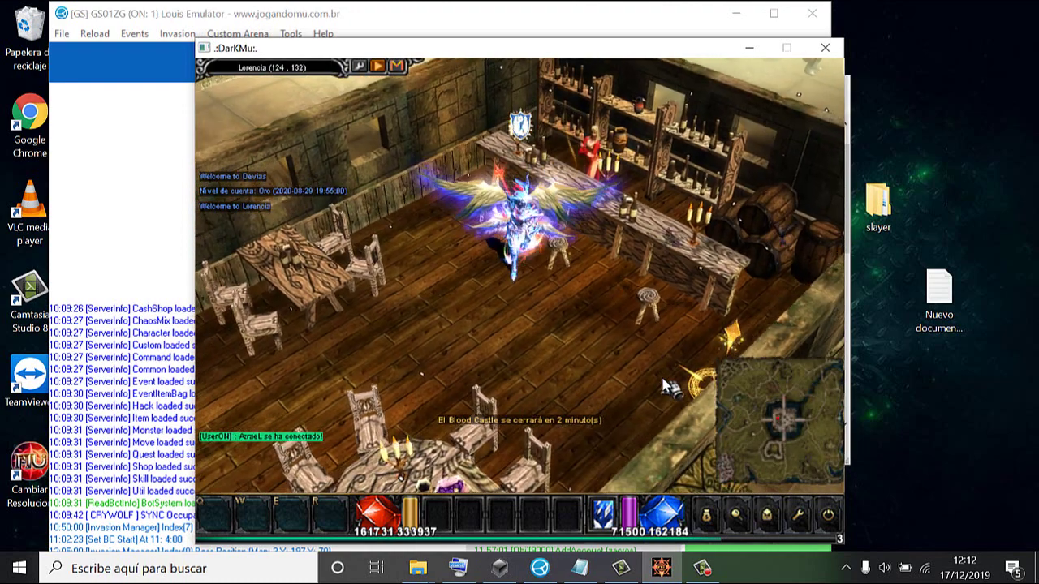
Switch to the level 250 Blade Knight character and enter the game with it
{"action": "key", "text": "Escape"}
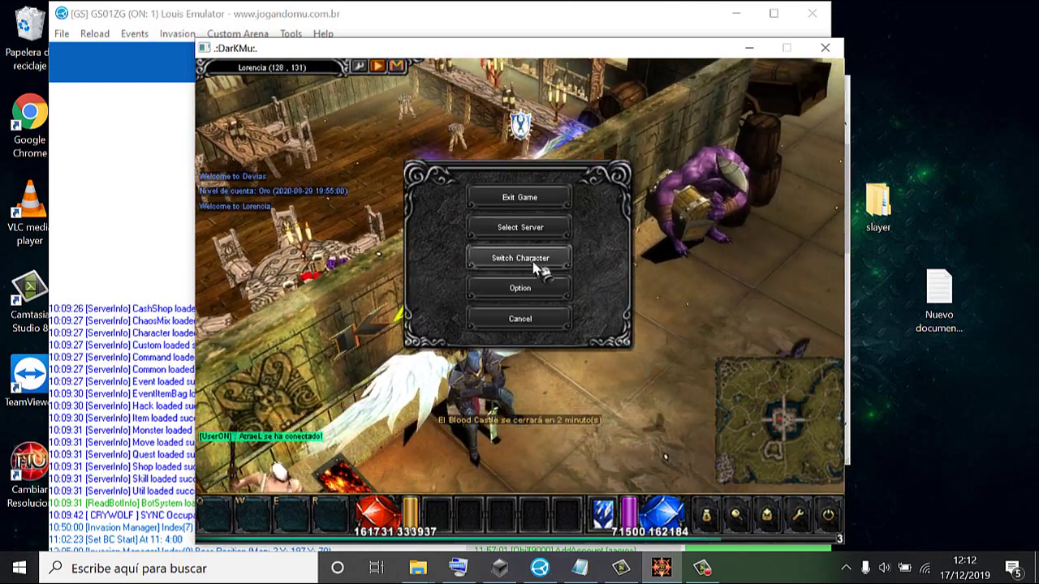
{"action": "left_click", "coordinate": [533, 264]}
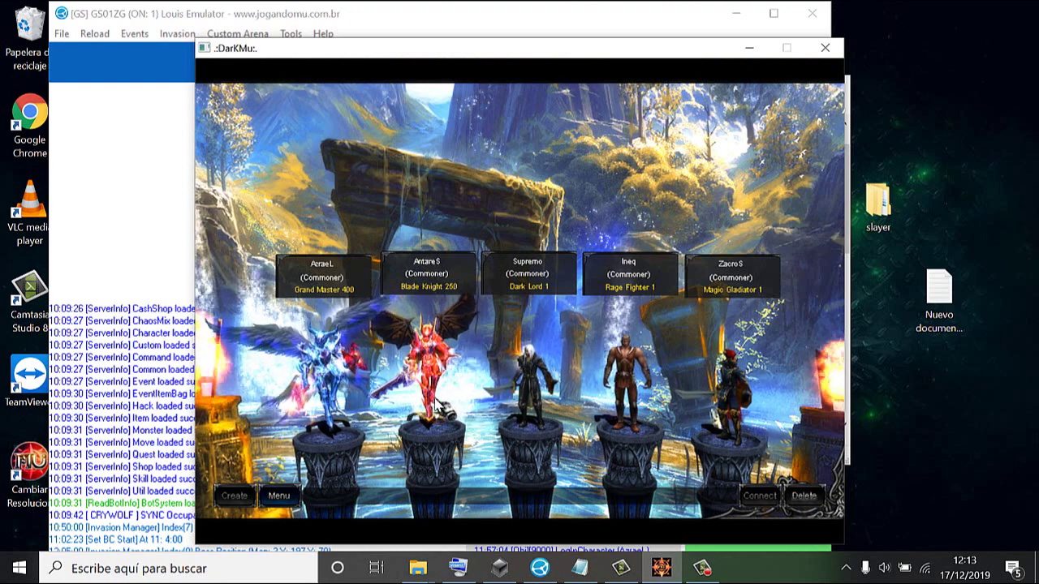
{"action": "double_click", "coordinate": [436, 401]}
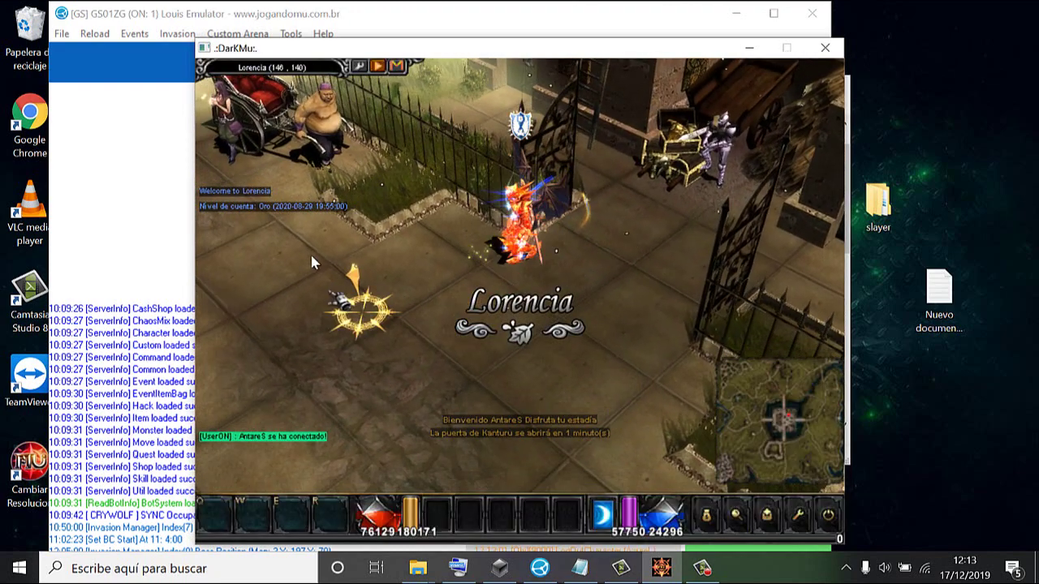
Walk the character through Lorencia to Lumen the Barmaid in the tavern, look over her shop and the inventory, and close the merchant window
{"action": "left_click", "coordinate": [311, 203]}
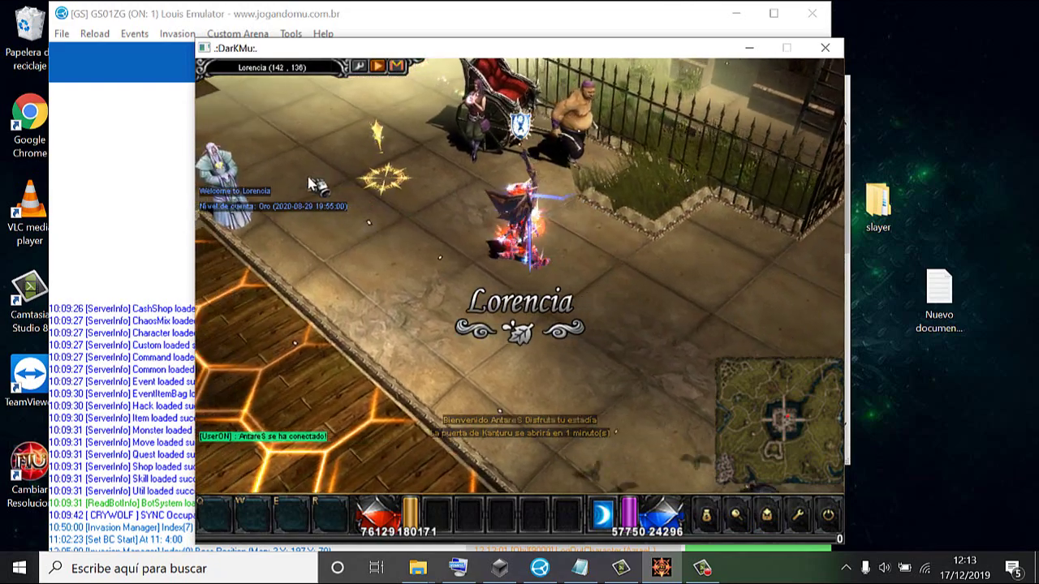
{"action": "key", "text": "v"}
{"action": "left_click", "coordinate": [316, 161]}
{"action": "key", "text": "v"}
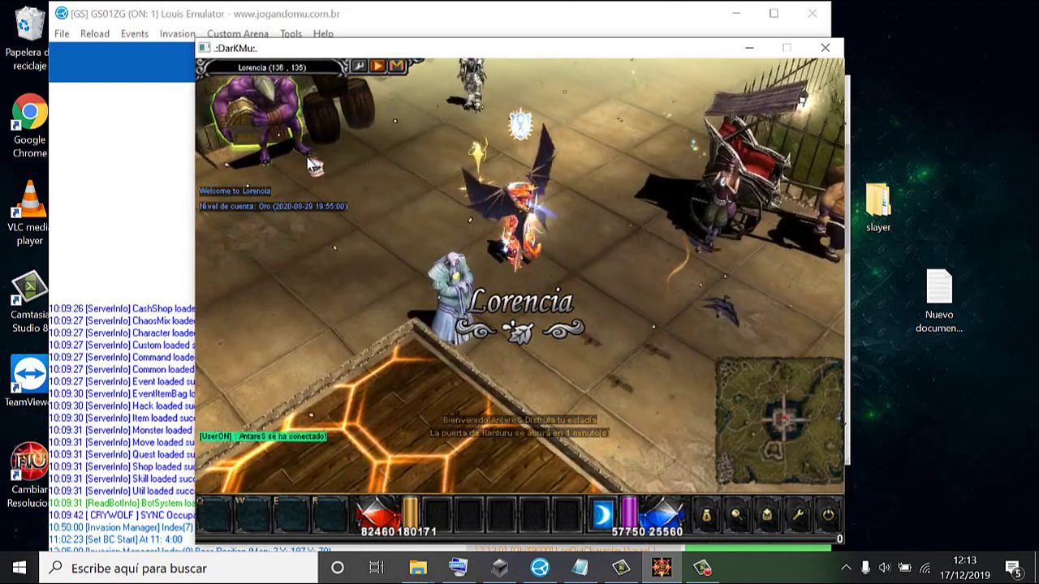
{"action": "left_click", "coordinate": [316, 161]}
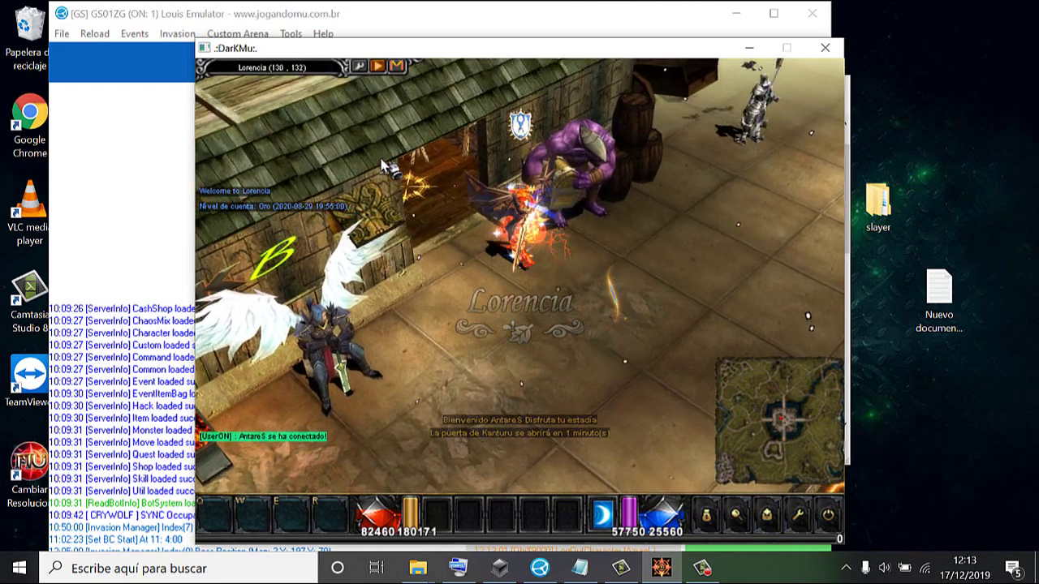
{"action": "left_click", "coordinate": [439, 178]}
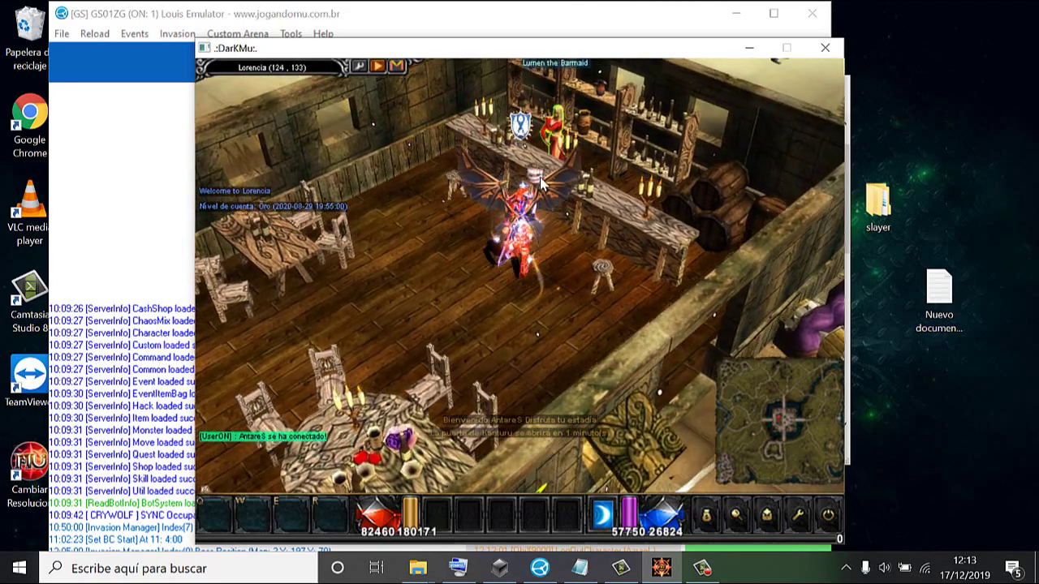
{"action": "left_click", "coordinate": [544, 185]}
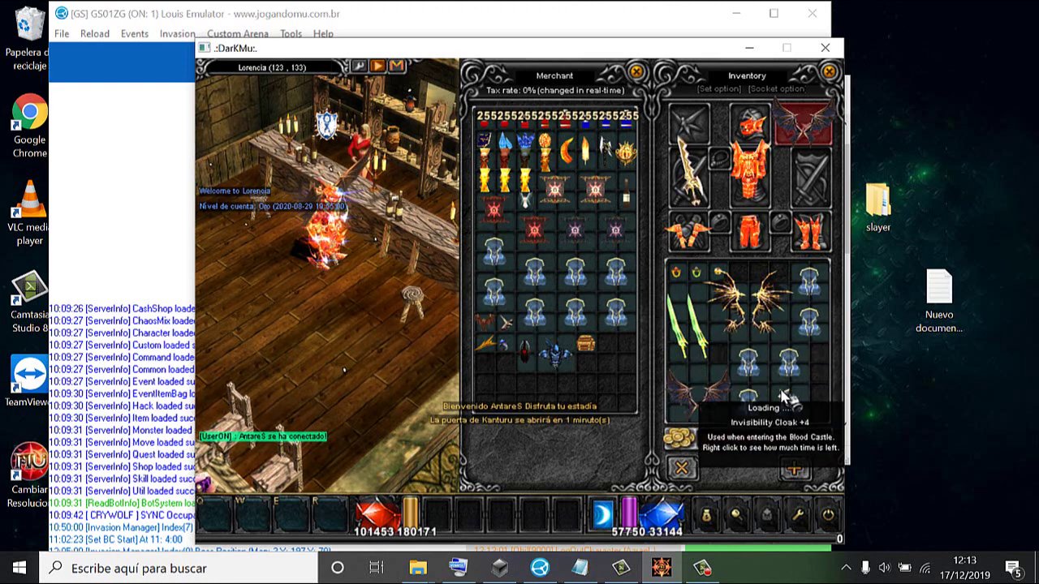
{"action": "left_click", "coordinate": [684, 475]}
Warp to Devias and walk the character into the building of the Messenger of Archangel
{"action": "key", "text": "m"}
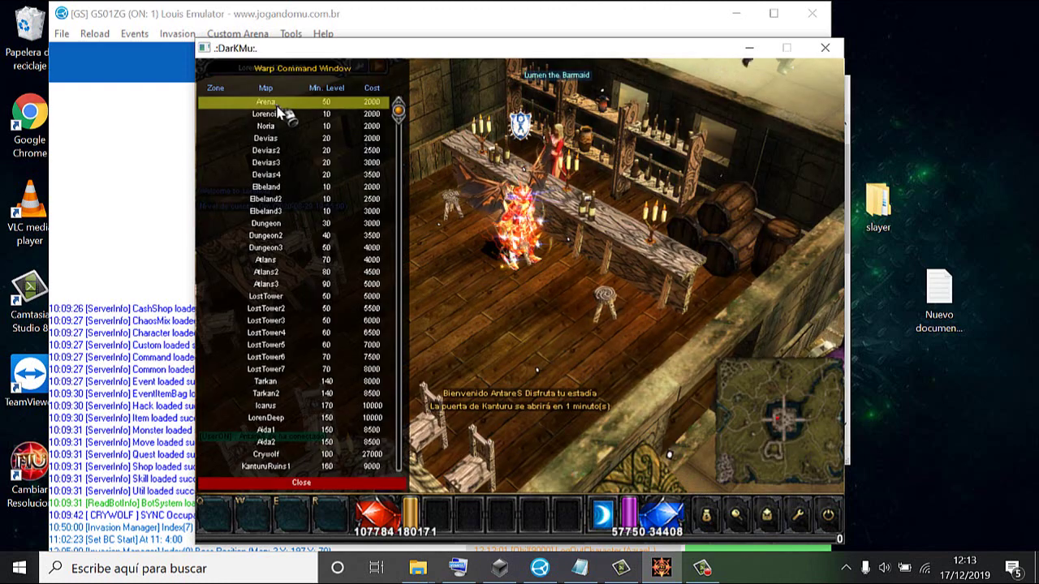
{"action": "left_click", "coordinate": [280, 152]}
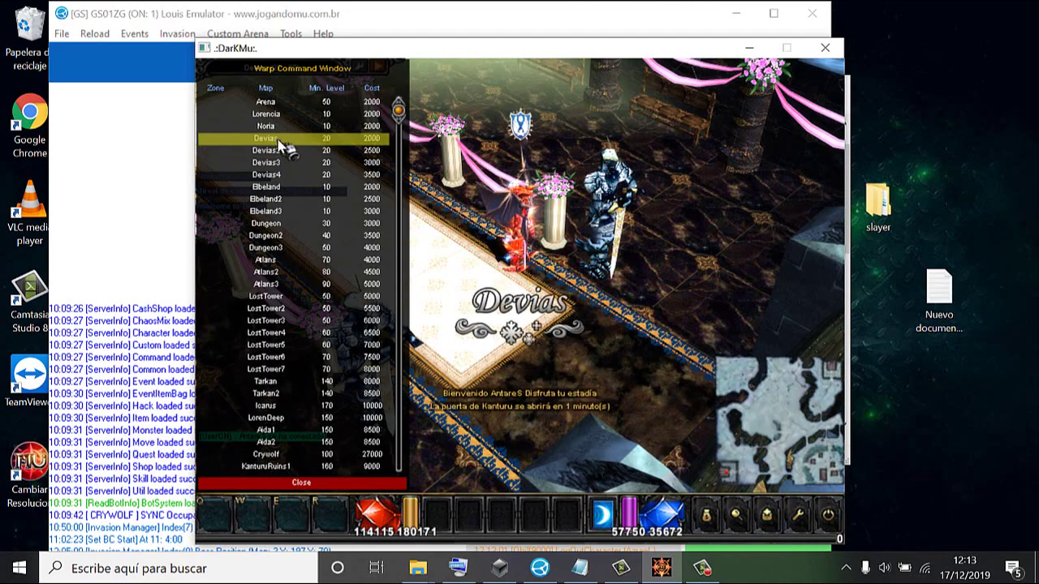
{"action": "left_click", "coordinate": [278, 140]}
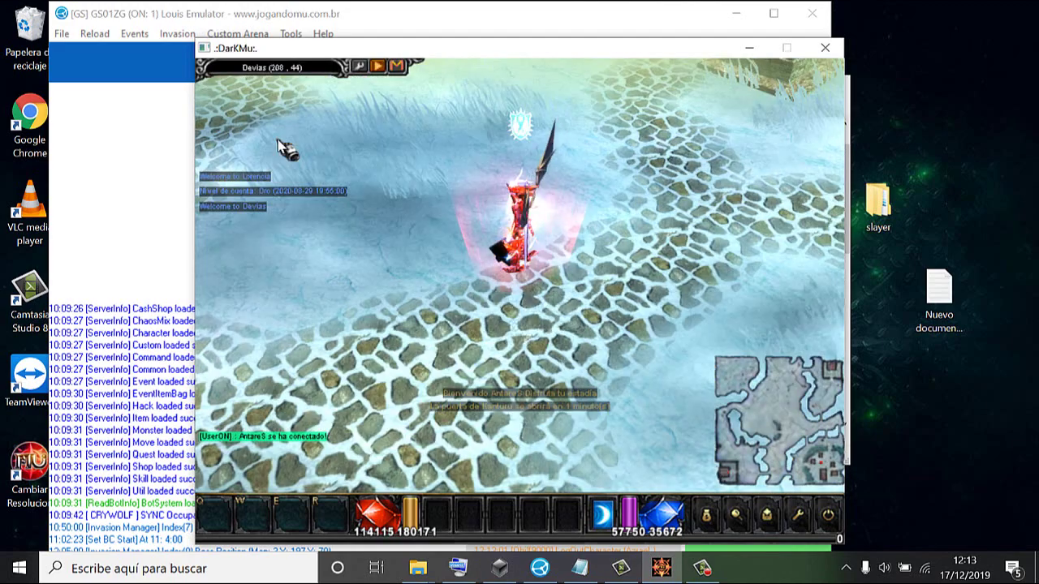
{"action": "left_click", "coordinate": [419, 376]}
{"action": "left_click", "coordinate": [492, 416]}
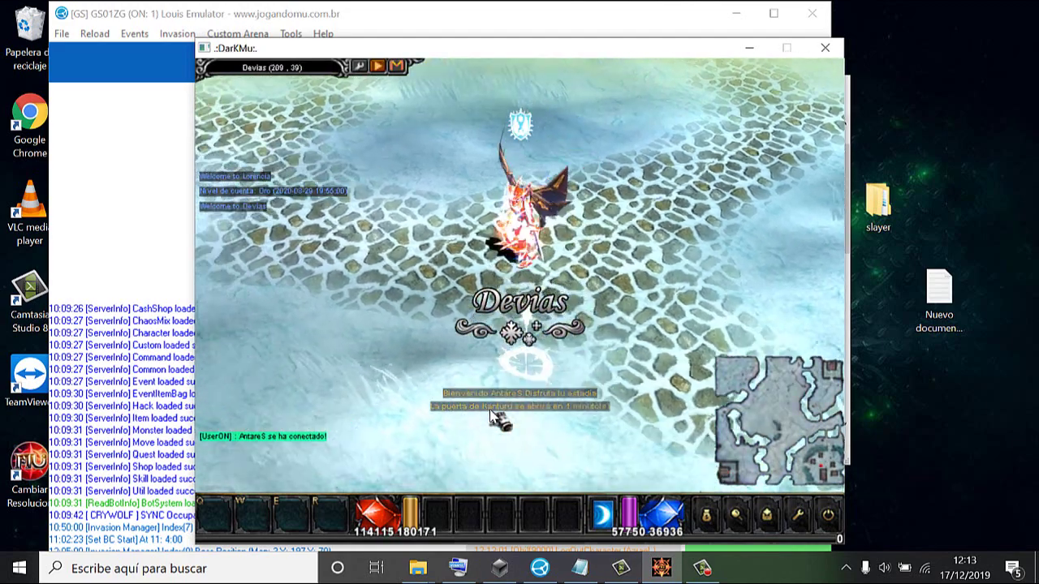
{"action": "left_click", "coordinate": [489, 416]}
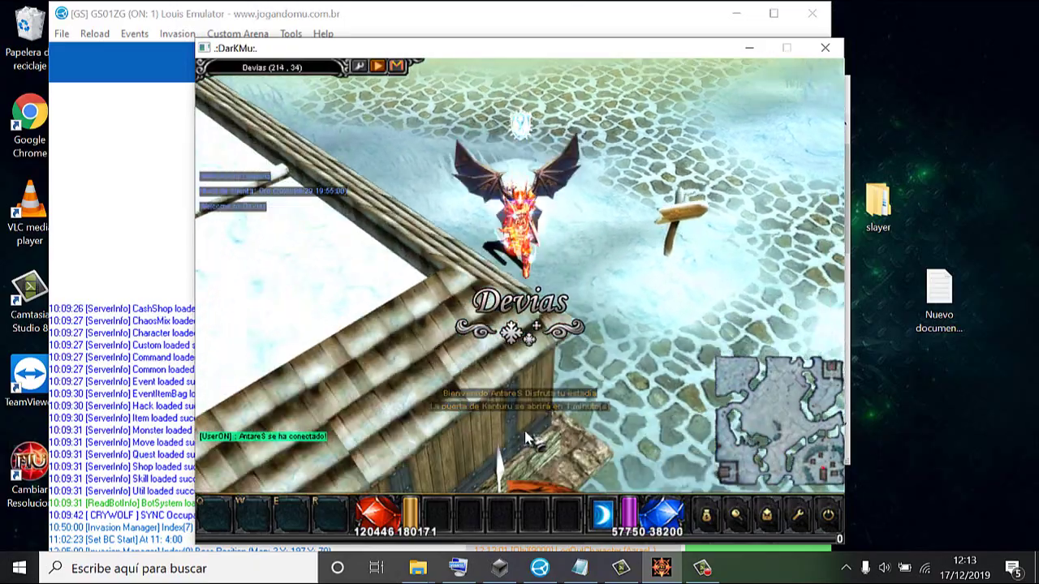
{"action": "left_click", "coordinate": [525, 438]}
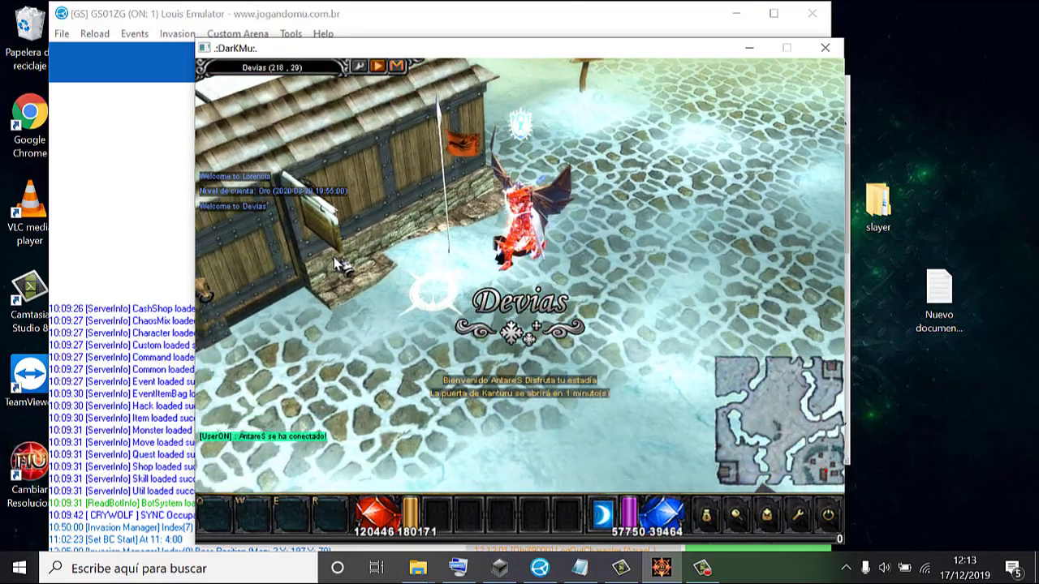
{"action": "left_click", "coordinate": [341, 204]}
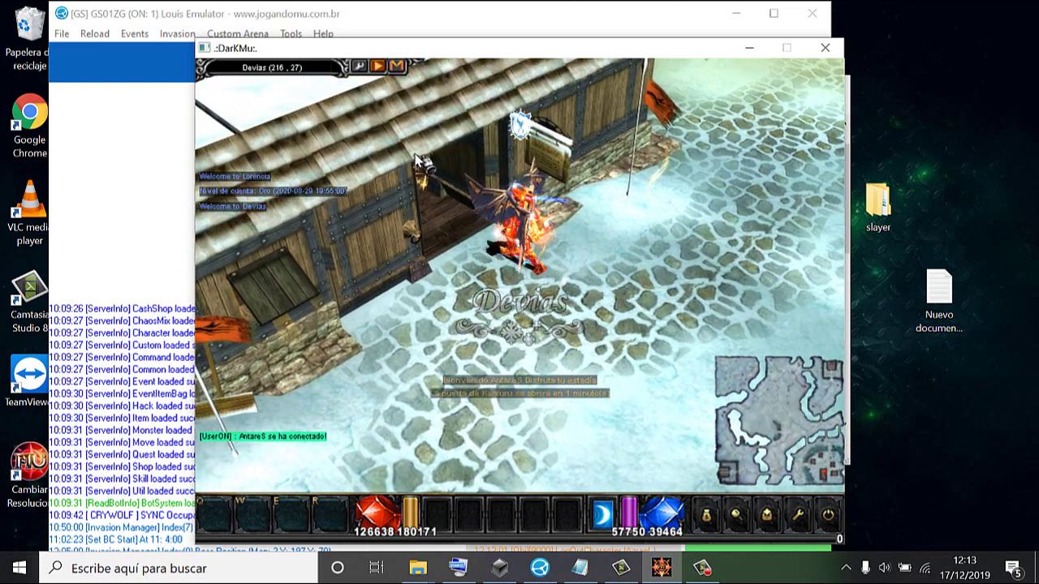
{"action": "left_click", "coordinate": [480, 128]}
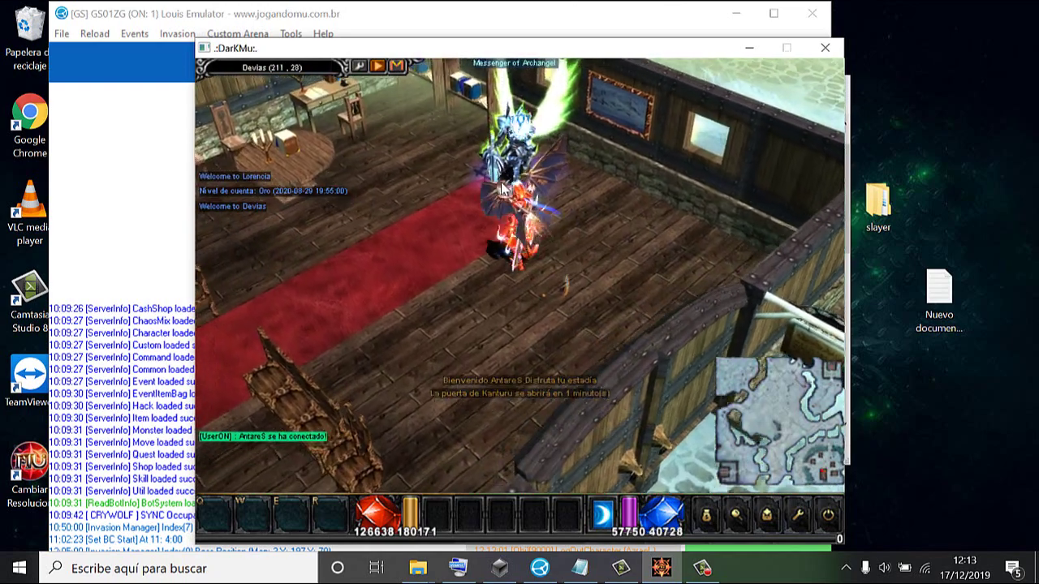
Talk to the Messenger of Archangel and enter Castle 5 (level 231-280)
{"action": "left_click", "coordinate": [502, 189]}
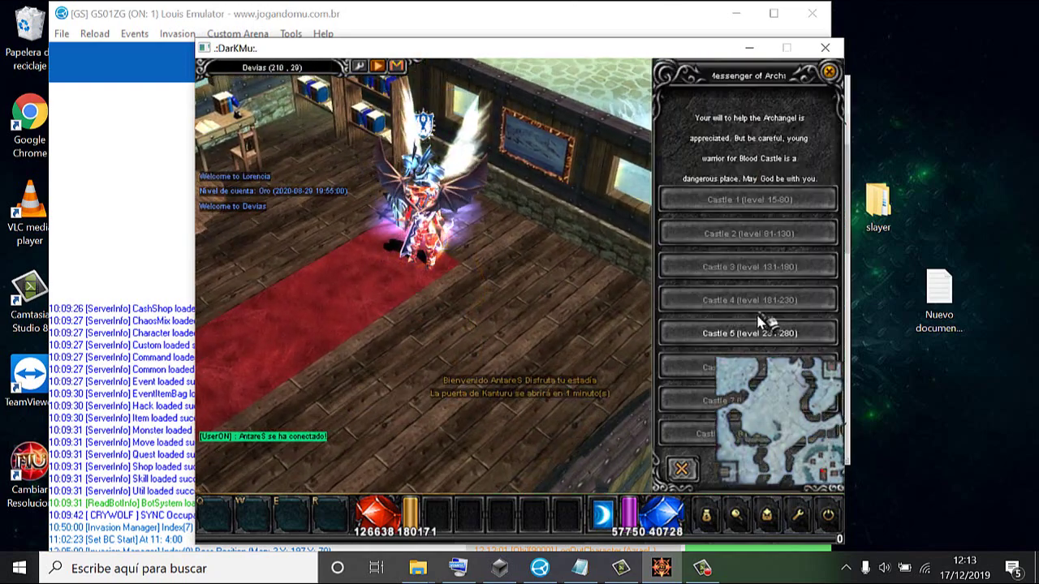
{"action": "left_click", "coordinate": [732, 339]}
{"action": "left_click", "coordinate": [690, 237]}
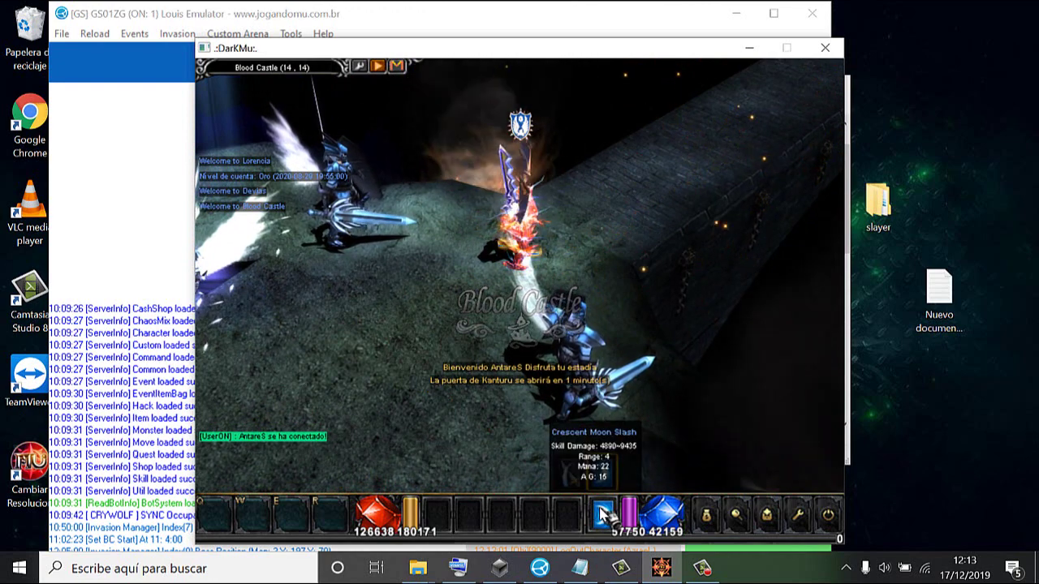
Check the Invisibility Cloaks in the character's inventory and close it
{"action": "key", "text": "v"}
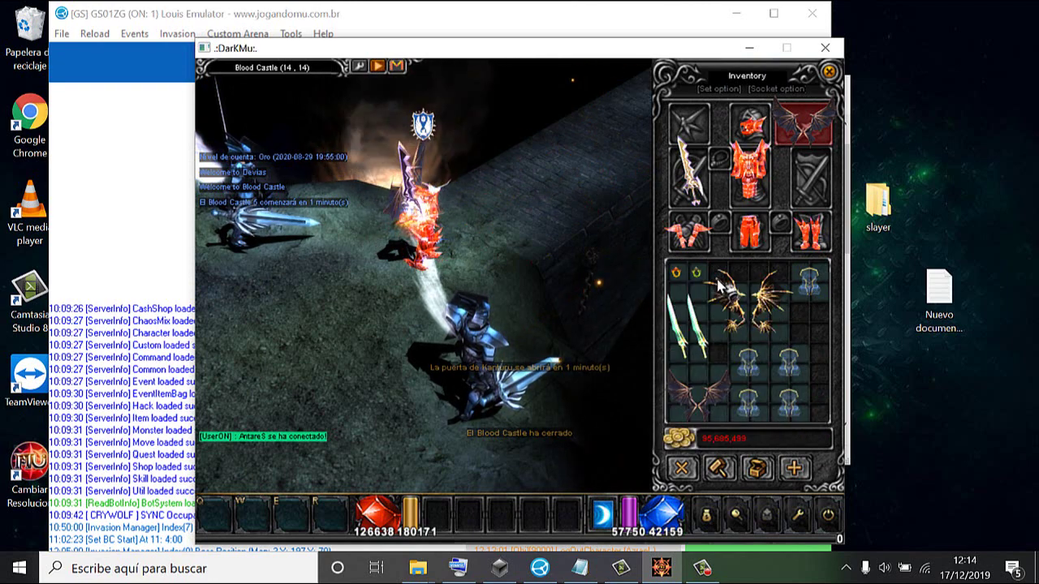
{"action": "left_click", "coordinate": [682, 471]}
{"action": "left_click", "coordinate": [469, 326]}
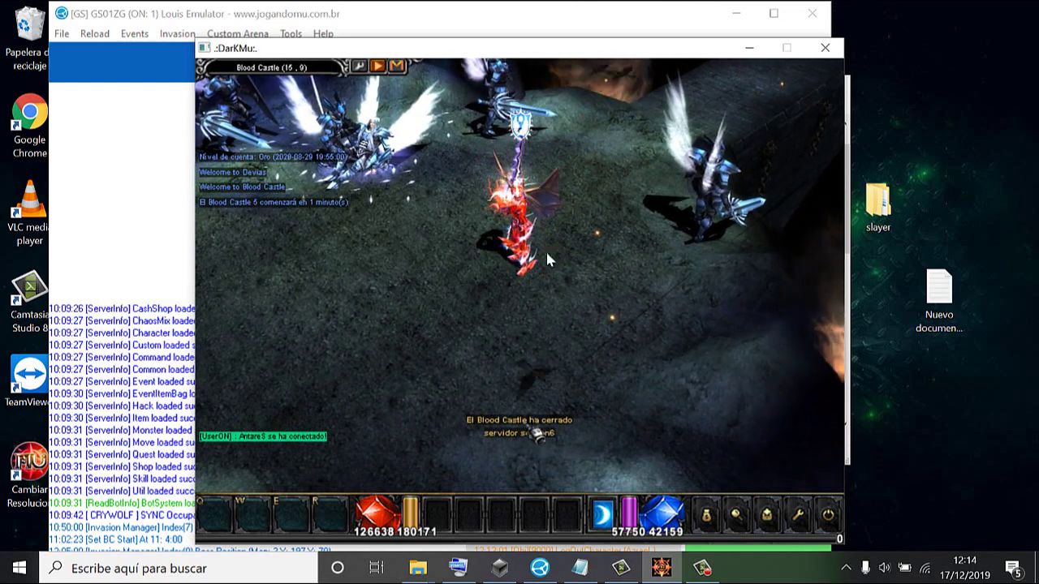
{"action": "left_click", "coordinate": [570, 213]}
{"action": "left_click", "coordinate": [414, 210]}
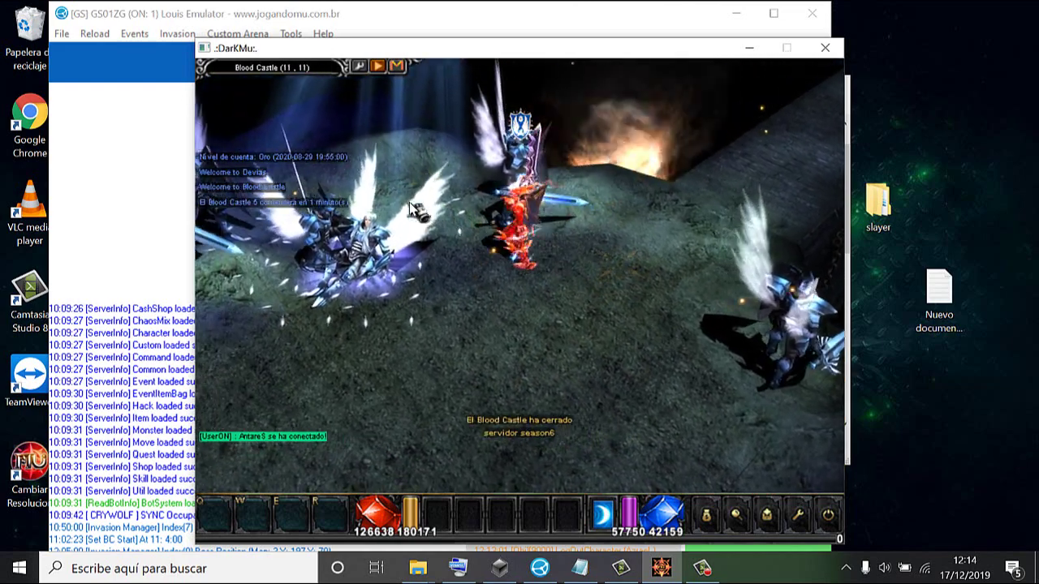
{"action": "left_click", "coordinate": [414, 209]}
{"action": "left_click", "coordinate": [519, 275]}
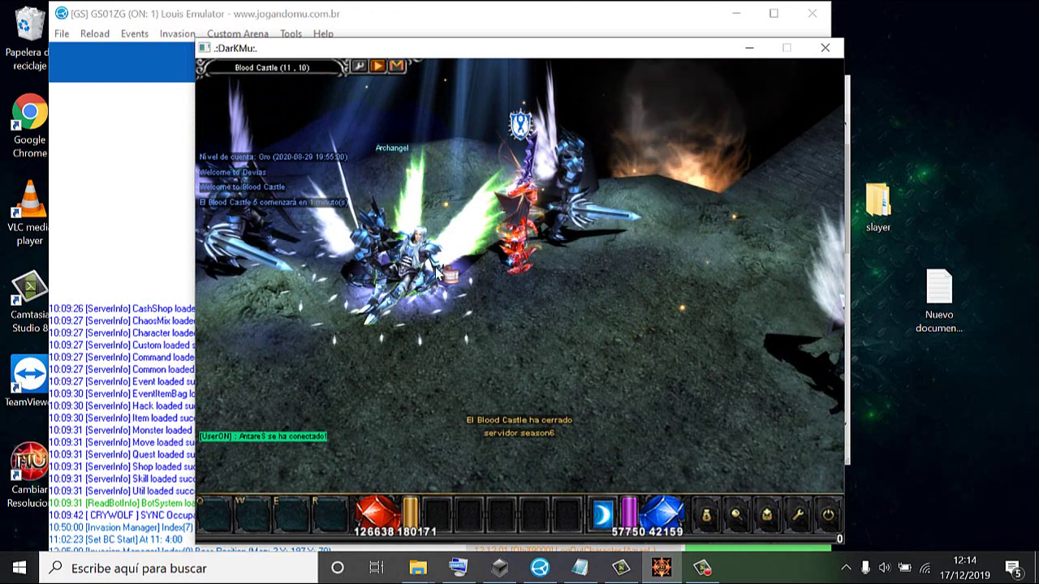
{"action": "left_click", "coordinate": [423, 270]}
{"action": "left_click", "coordinate": [520, 274]}
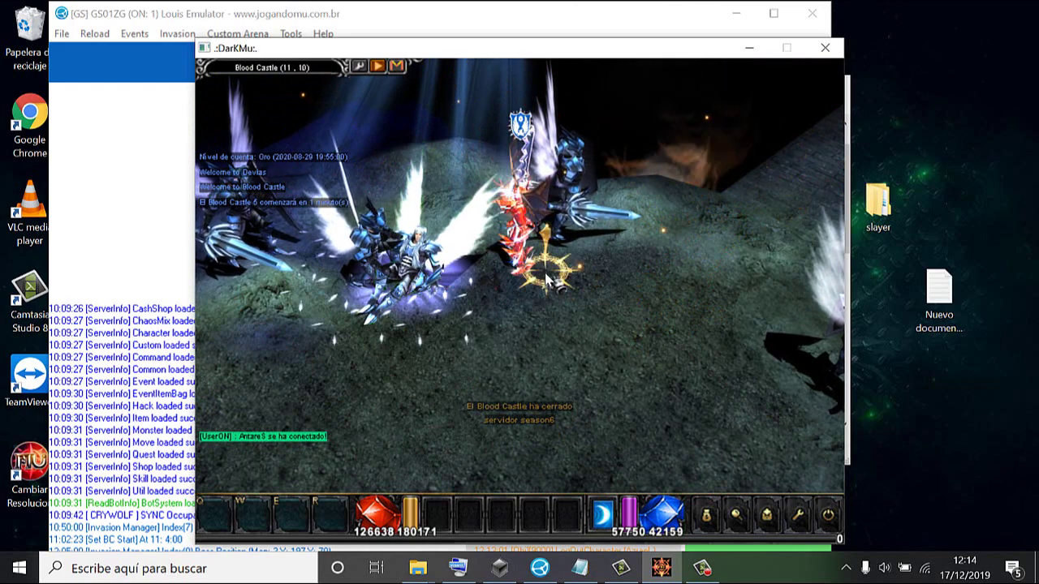
{"action": "left_click", "coordinate": [578, 281]}
{"action": "left_click", "coordinate": [613, 276]}
{"action": "left_click", "coordinate": [610, 256]}
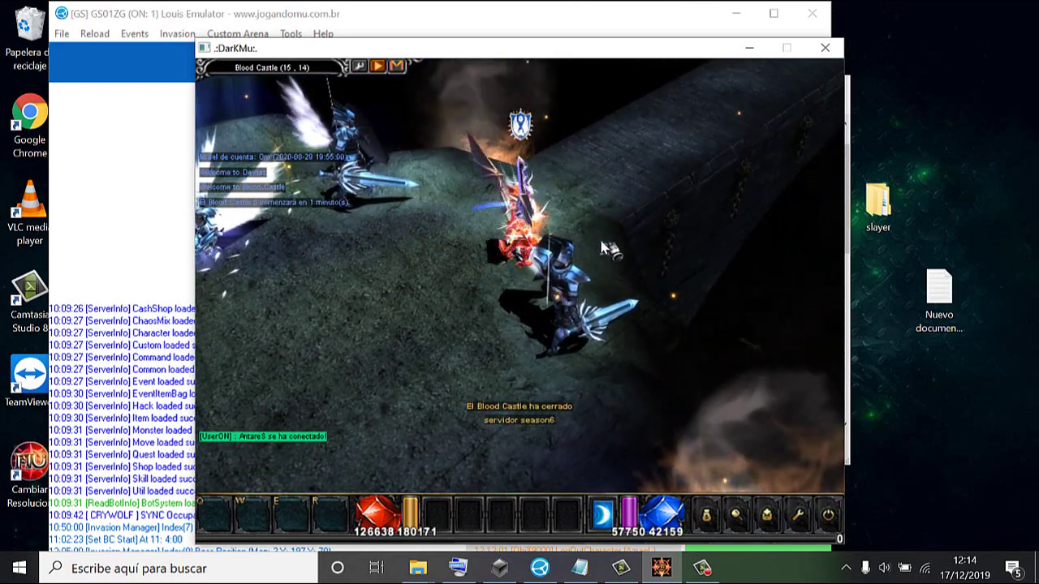
Minimize the game server window and return to the Blood Castle waiting area in the game
{"action": "left_click", "coordinate": [737, 11]}
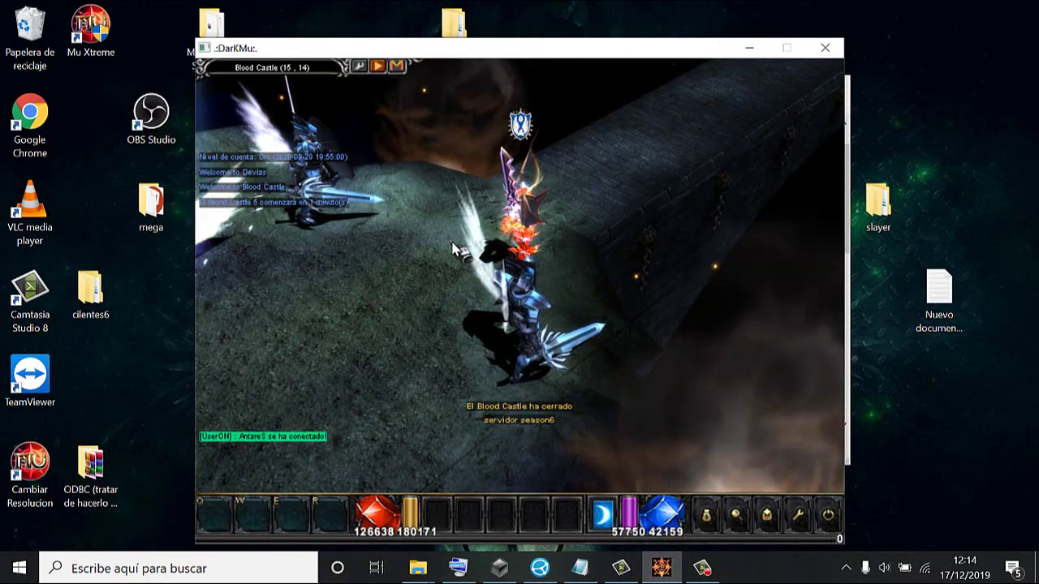
{"action": "left_click", "coordinate": [440, 231]}
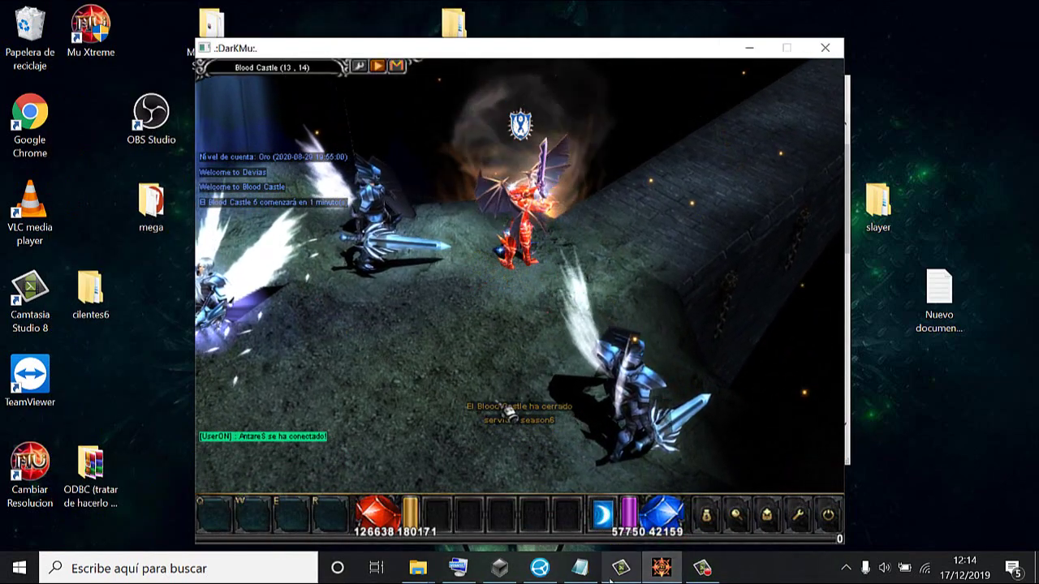
{"action": "left_click", "coordinate": [604, 578]}
{"action": "left_click", "coordinate": [605, 578]}
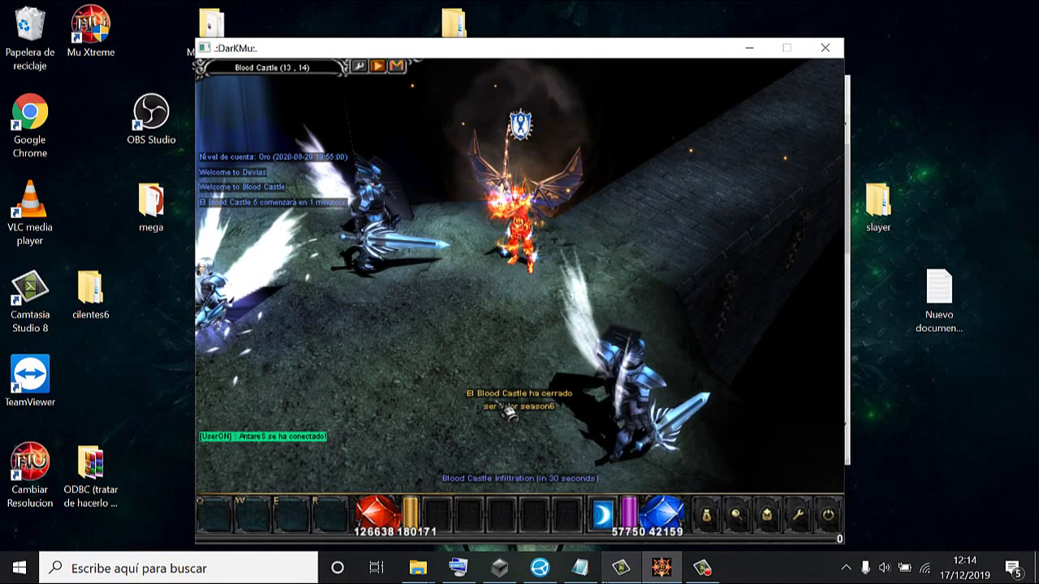
{"action": "left_click", "coordinate": [578, 570]}
{"action": "left_click", "coordinate": [578, 570]}
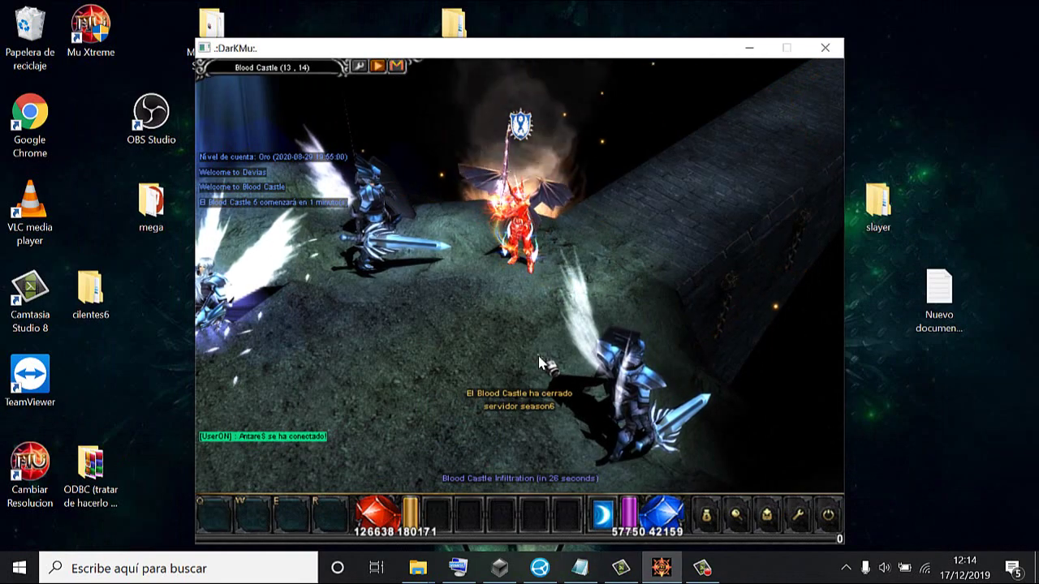
{"action": "left_click", "coordinate": [435, 391]}
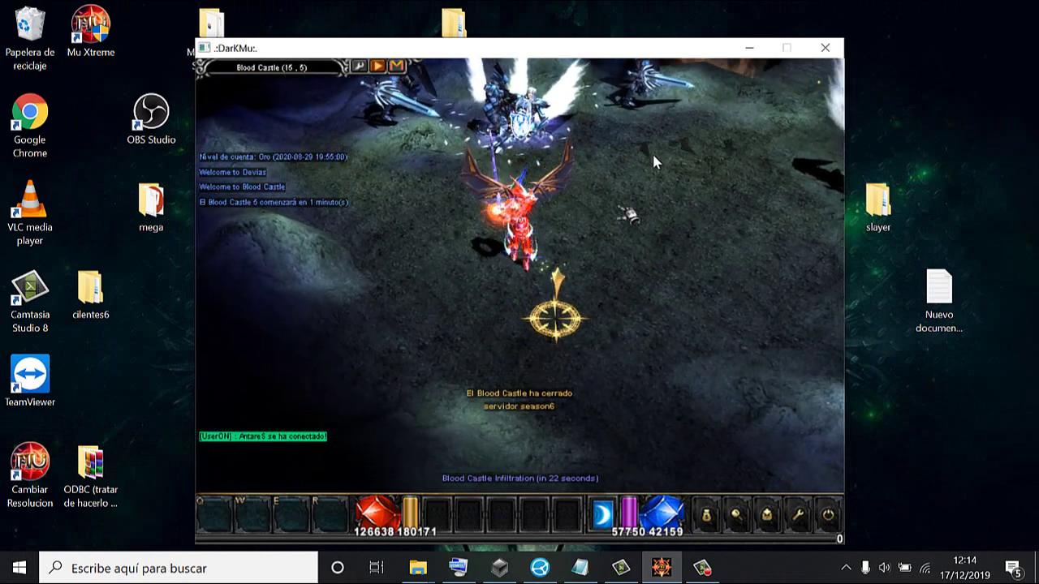
{"action": "left_click", "coordinate": [654, 163]}
{"action": "left_click", "coordinate": [665, 159]}
{"action": "left_click", "coordinate": [670, 183]}
{"action": "left_click", "coordinate": [671, 185]}
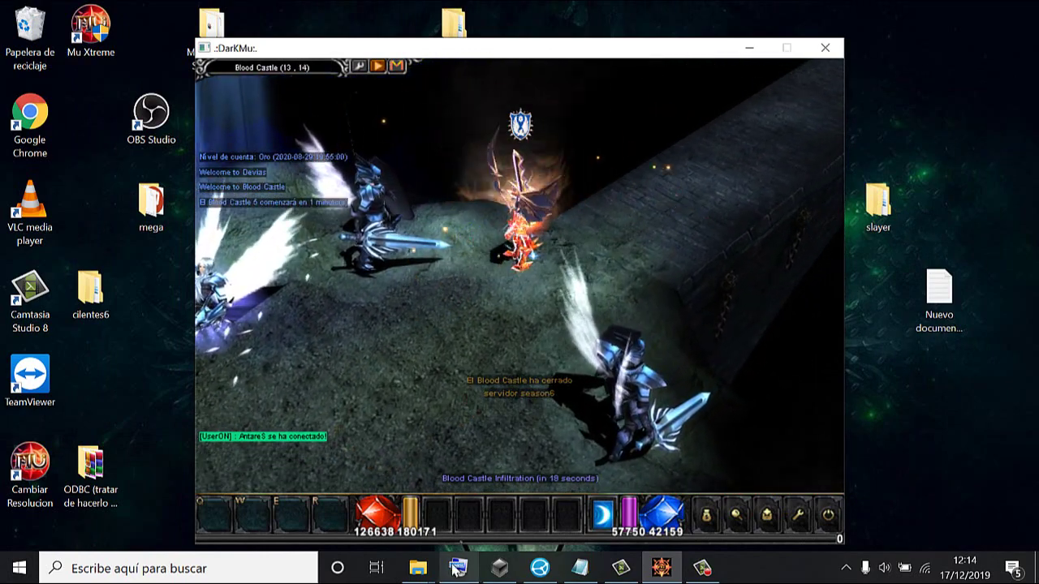
Open the ItemDrop file from the Item folder, review the 6159 drop rows for map numbers 11 to 17, and return to the game
{"action": "mouse_move", "coordinate": [406, 574]}
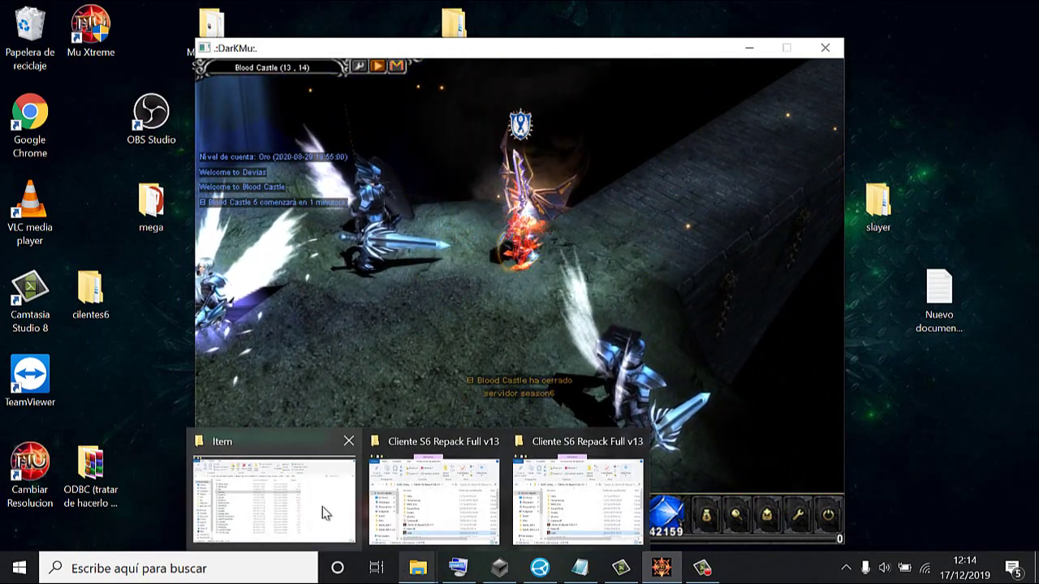
{"action": "left_click", "coordinate": [323, 513]}
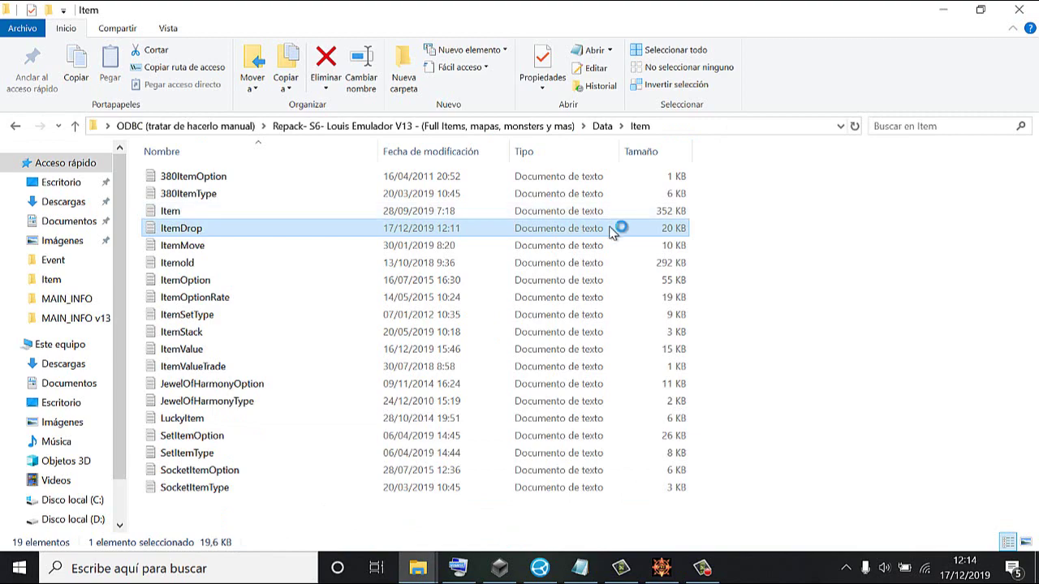
{"action": "left_click", "coordinate": [944, 9]}
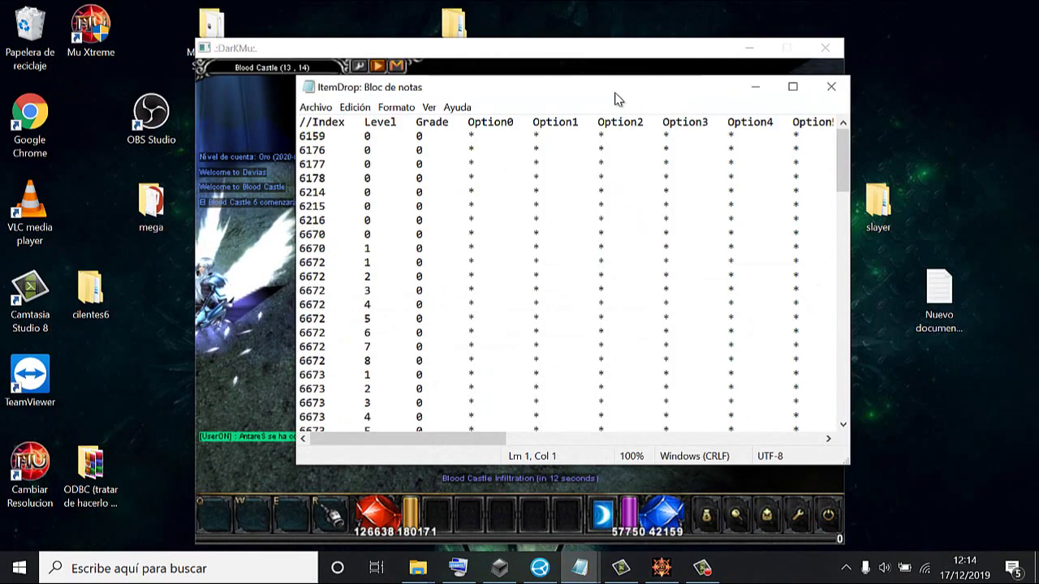
{"action": "left_click_drag", "start_coordinate": [615, 90], "coordinate": [659, 125]}
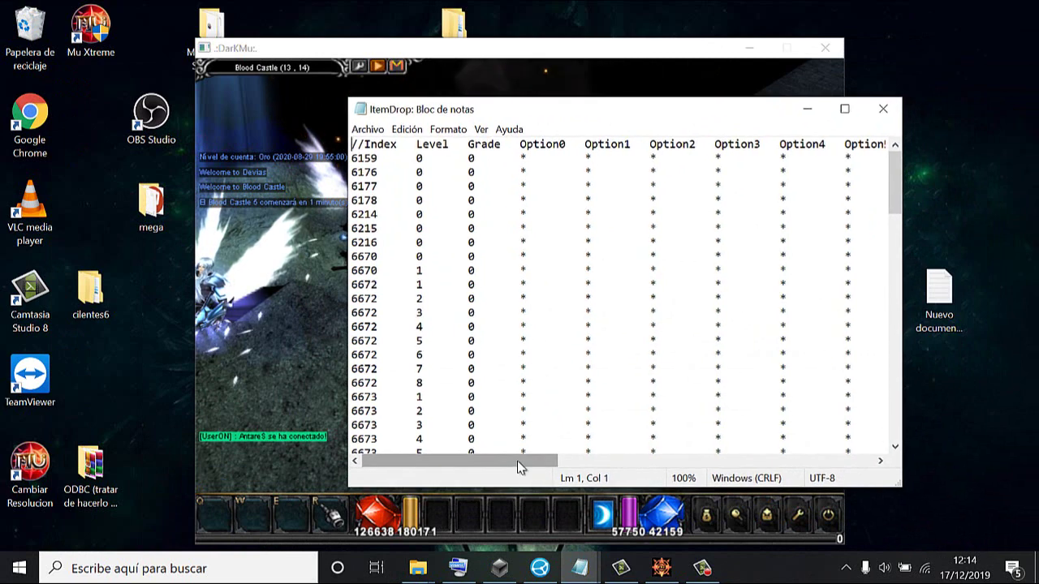
{"action": "mouse_move", "coordinate": [700, 460]}
{"action": "left_mouse_down"}
{"action": "mouse_move", "coordinate": [762, 470]}
{"action": "mouse_move", "coordinate": [695, 471]}
{"action": "left_mouse_up"}
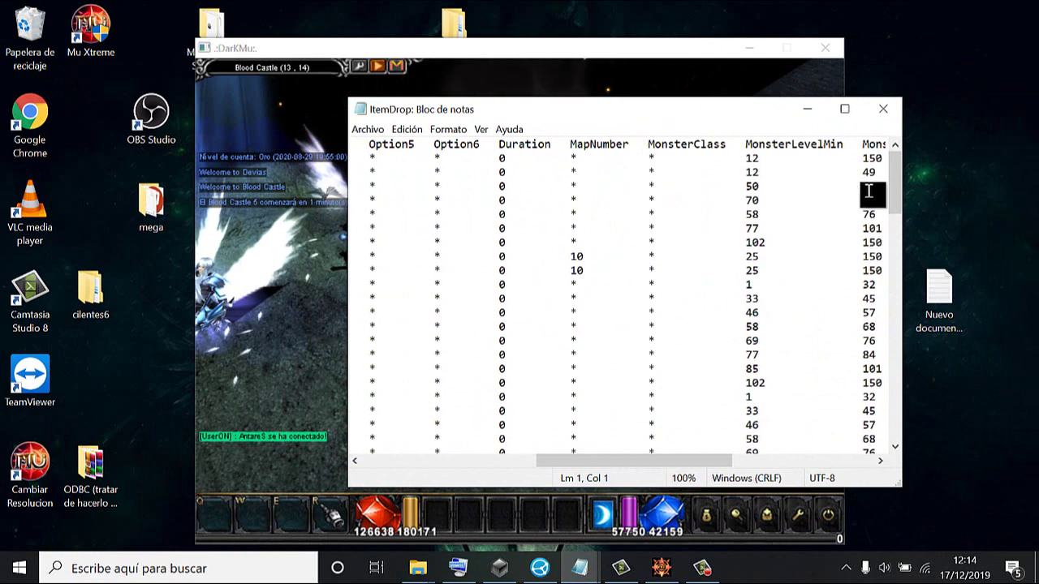
{"action": "left_click_drag", "start_coordinate": [894, 193], "coordinate": [856, 405]}
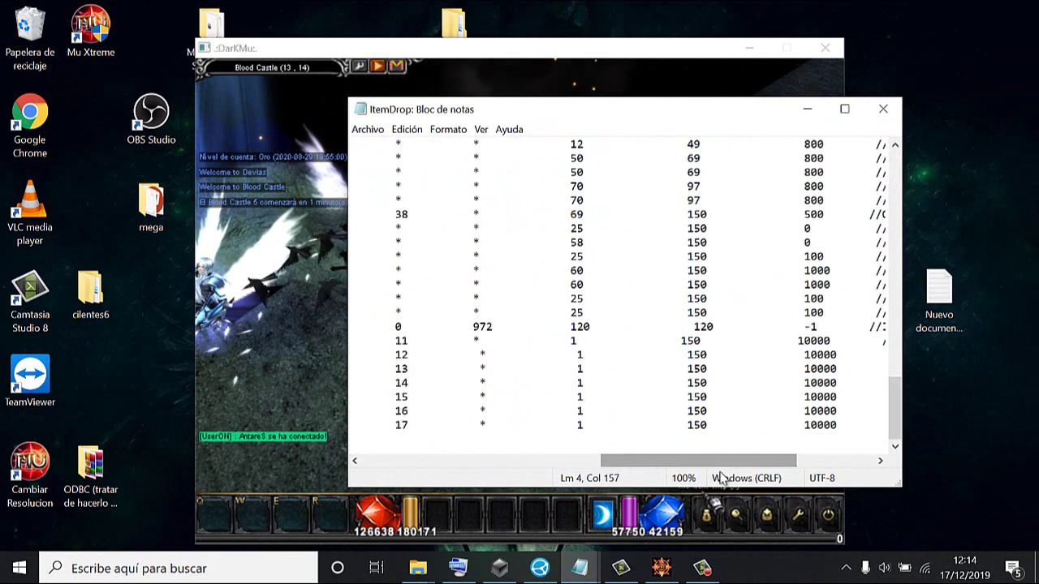
{"action": "left_click_drag", "start_coordinate": [720, 478], "coordinate": [626, 480]}
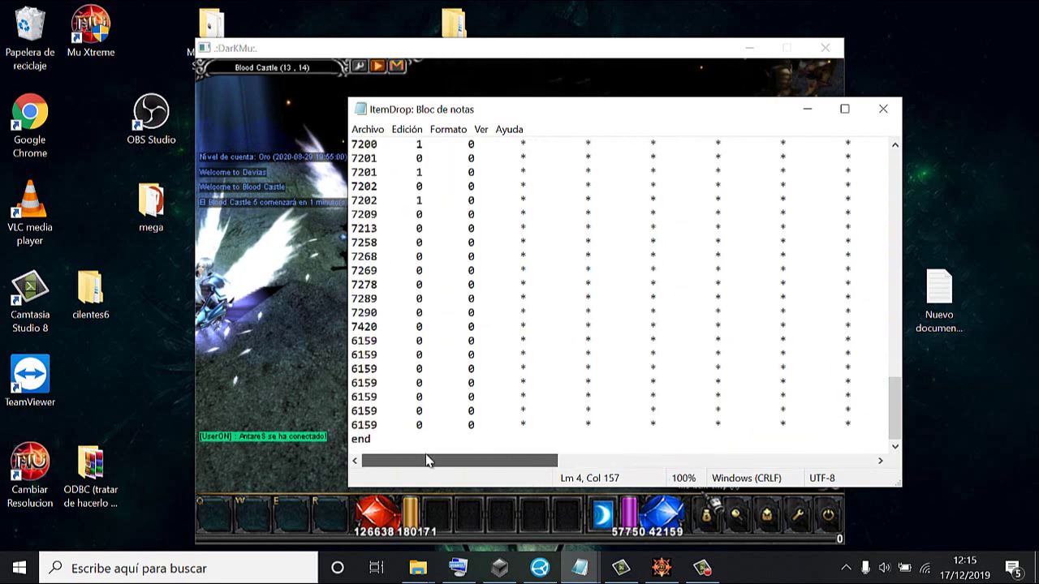
{"action": "left_click", "coordinate": [804, 112]}
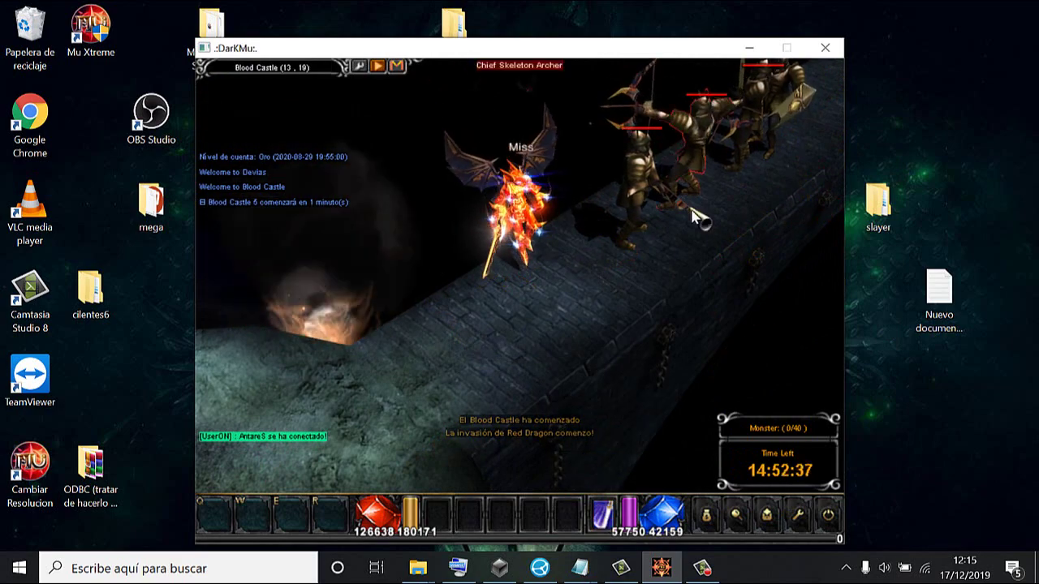
Fight the monsters along the Blood Castle bridge and break down the castle gate
{"action": "left_click", "coordinate": [693, 218]}
{"action": "right_click", "coordinate": [600, 236]}
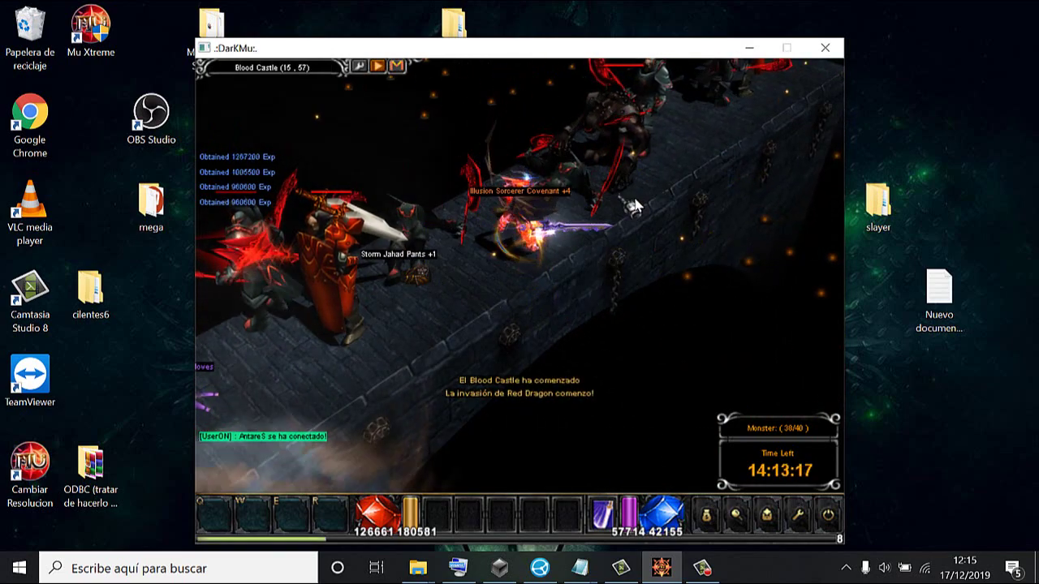
{"action": "left_click", "coordinate": [637, 205]}
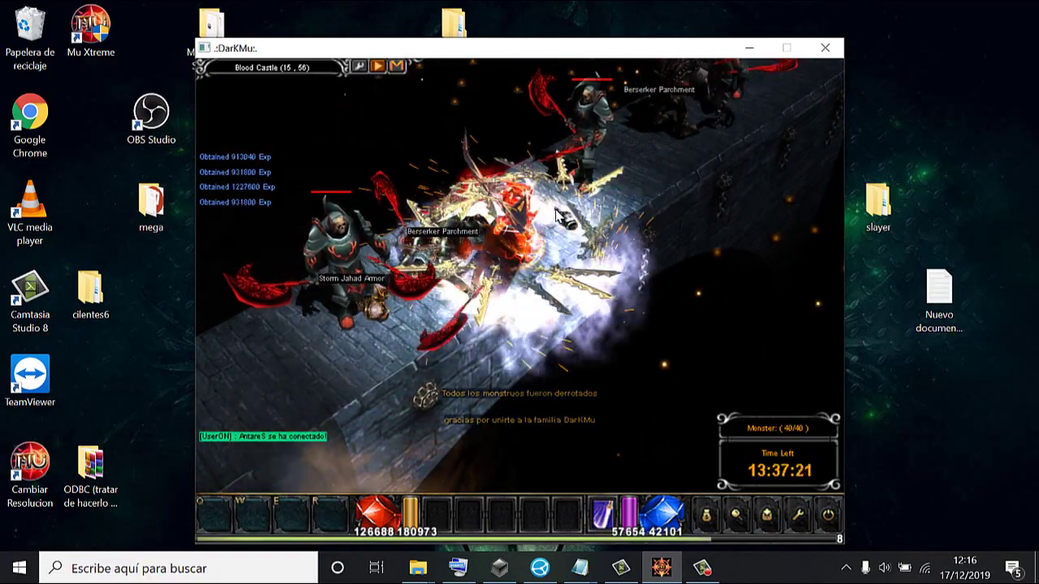
{"action": "left_click", "coordinate": [591, 215]}
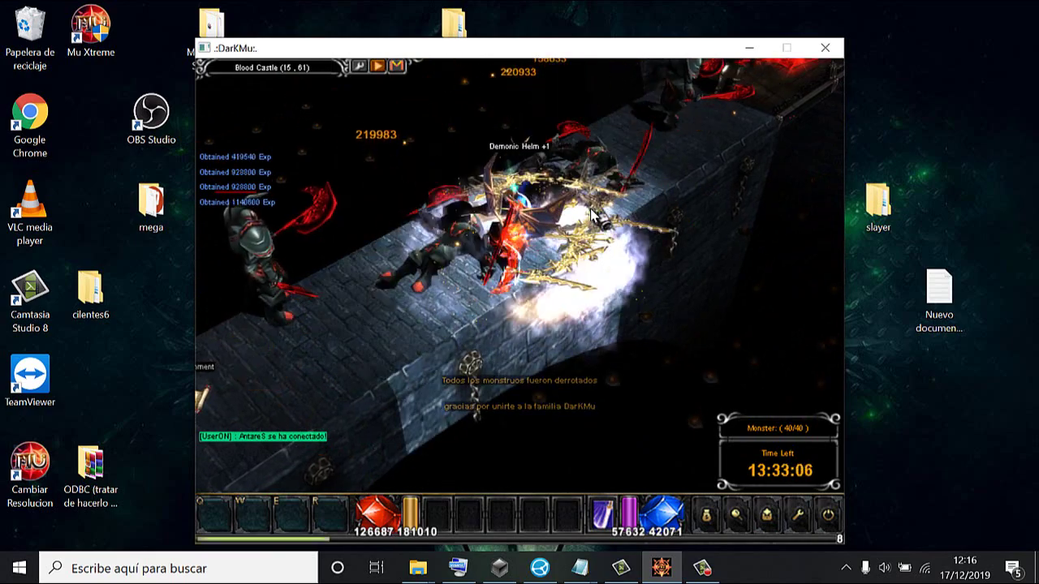
{"action": "left_click", "coordinate": [591, 214]}
{"action": "left_click", "coordinate": [580, 211]}
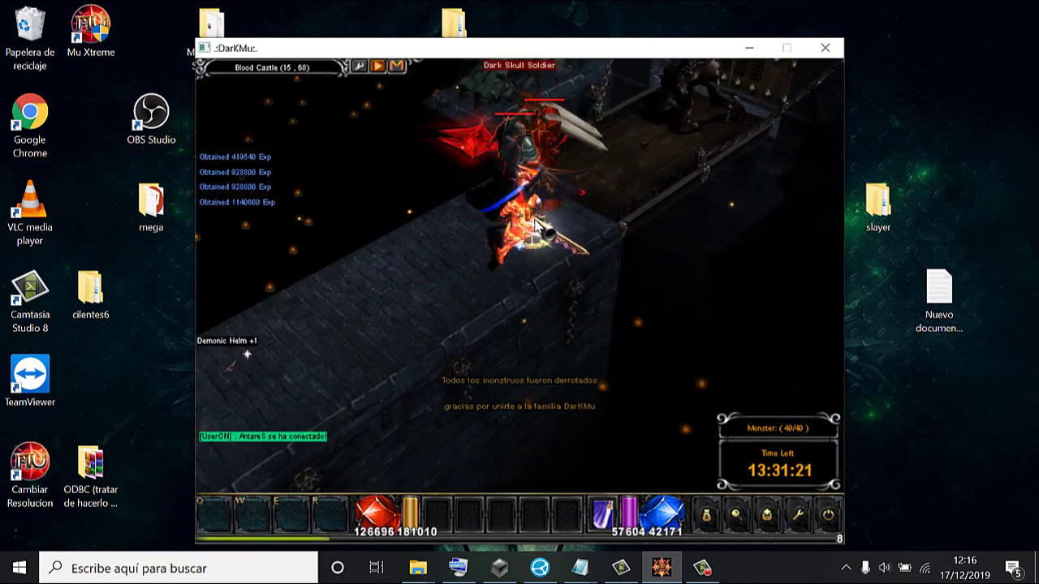
{"action": "right_click", "coordinate": [536, 228]}
{"action": "right_click", "coordinate": [538, 227]}
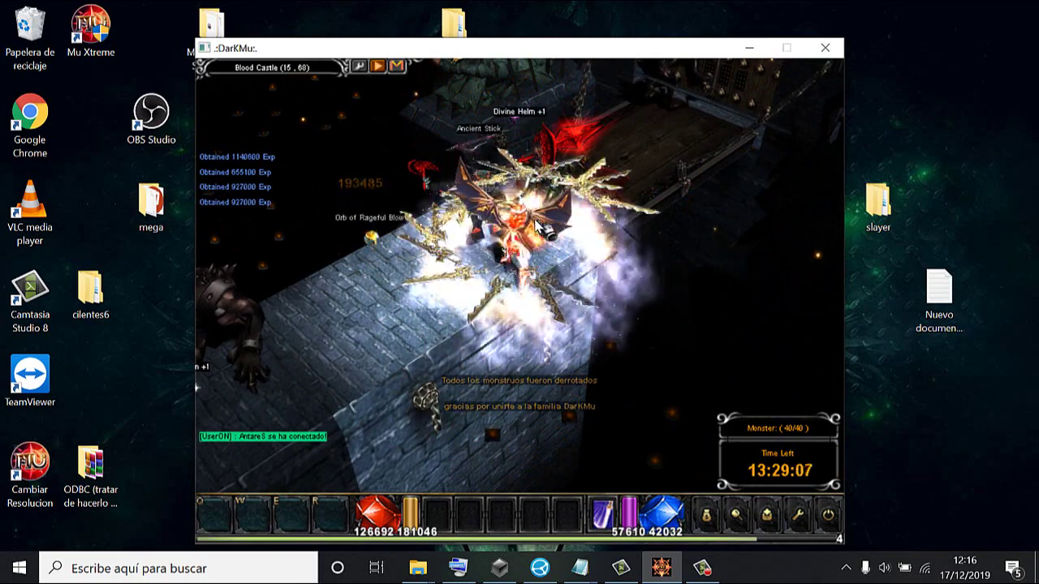
{"action": "left_click", "coordinate": [579, 227]}
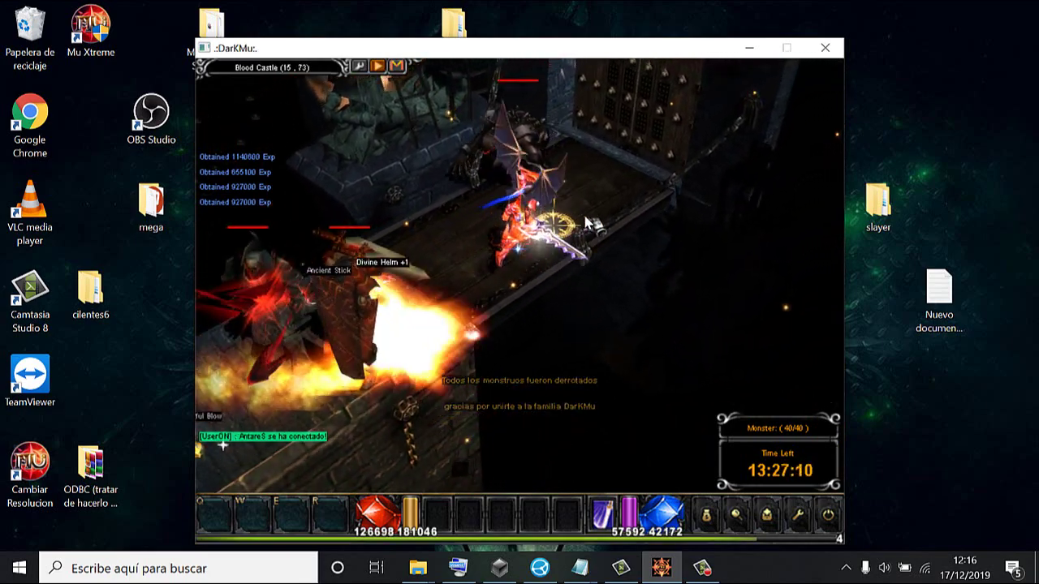
{"action": "right_click", "coordinate": [586, 221]}
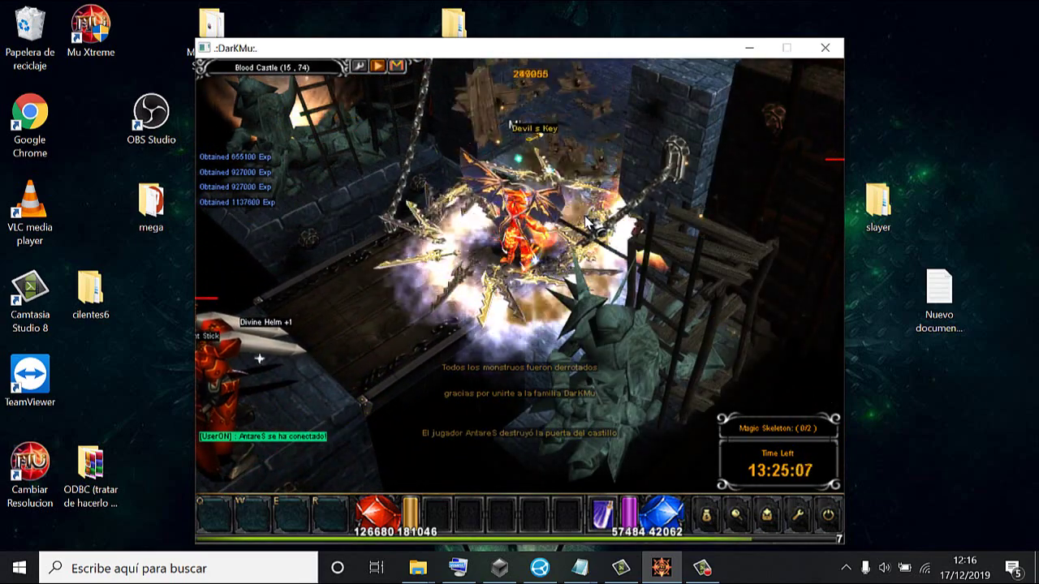
Advance beyond the broken gate, attack the monsters in the courtyard, and close the game client
{"action": "left_click", "coordinate": [586, 221]}
{"action": "left_click", "coordinate": [588, 224]}
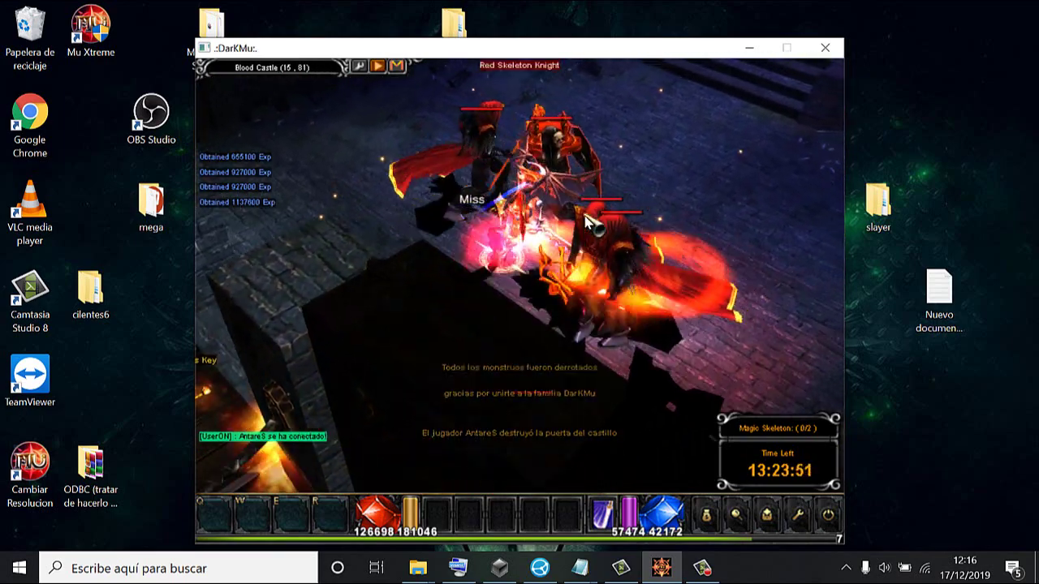
{"action": "right_click", "coordinate": [586, 221]}
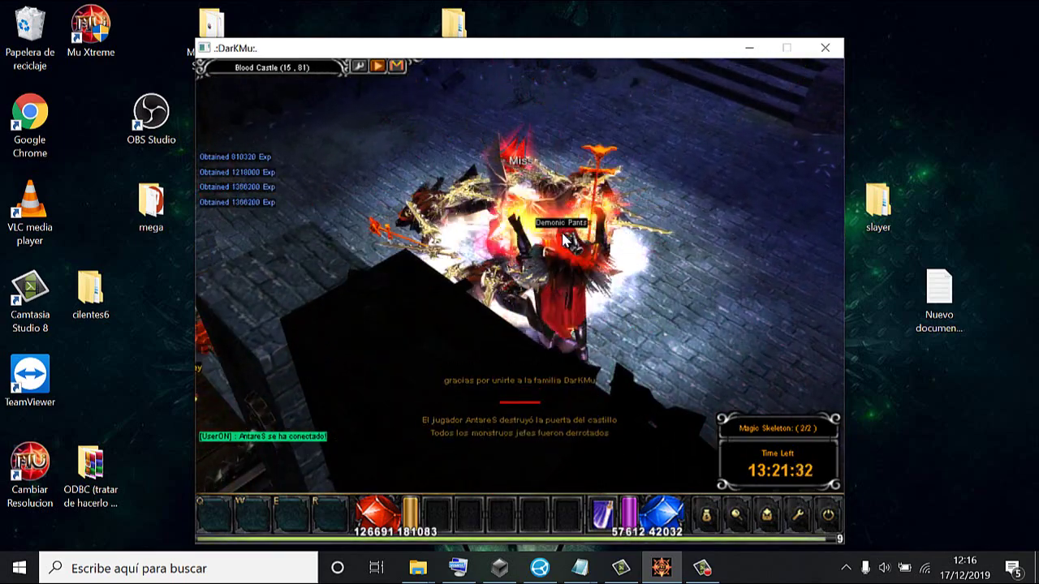
{"action": "left_click", "coordinate": [665, 294]}
{"action": "left_click", "coordinate": [665, 291]}
{"action": "left_click", "coordinate": [664, 291]}
{"action": "left_click", "coordinate": [619, 270]}
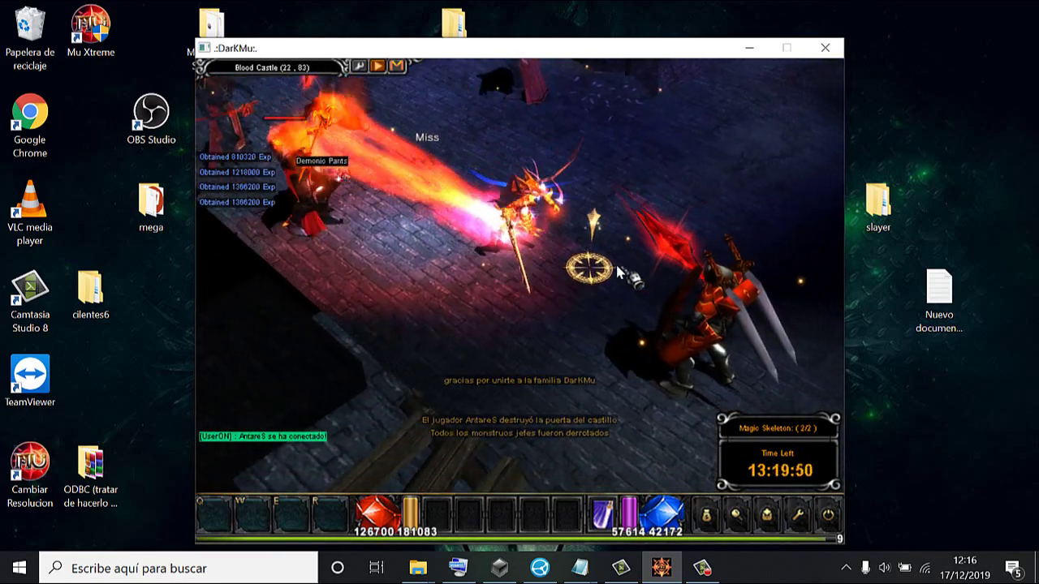
{"action": "right_click", "coordinate": [617, 267]}
{"action": "right_click", "coordinate": [617, 268]}
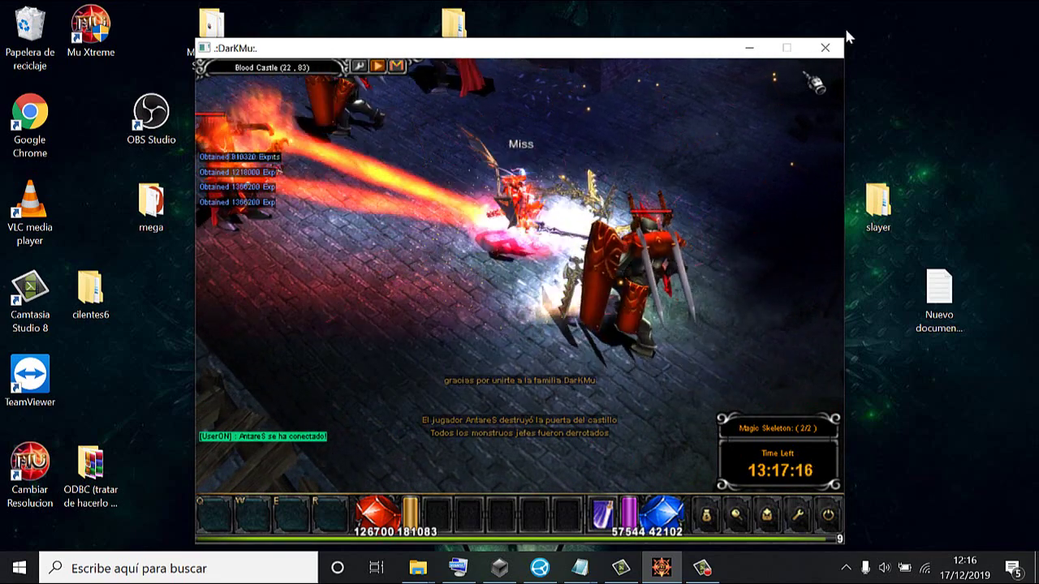
{"action": "left_click", "coordinate": [825, 49]}
Set the drop rate of the Jewel of Chaos rows for maps 11 to 17 to 100000 in ItemDrop, save and minimize the file
{"action": "mouse_move", "coordinate": [576, 570]}
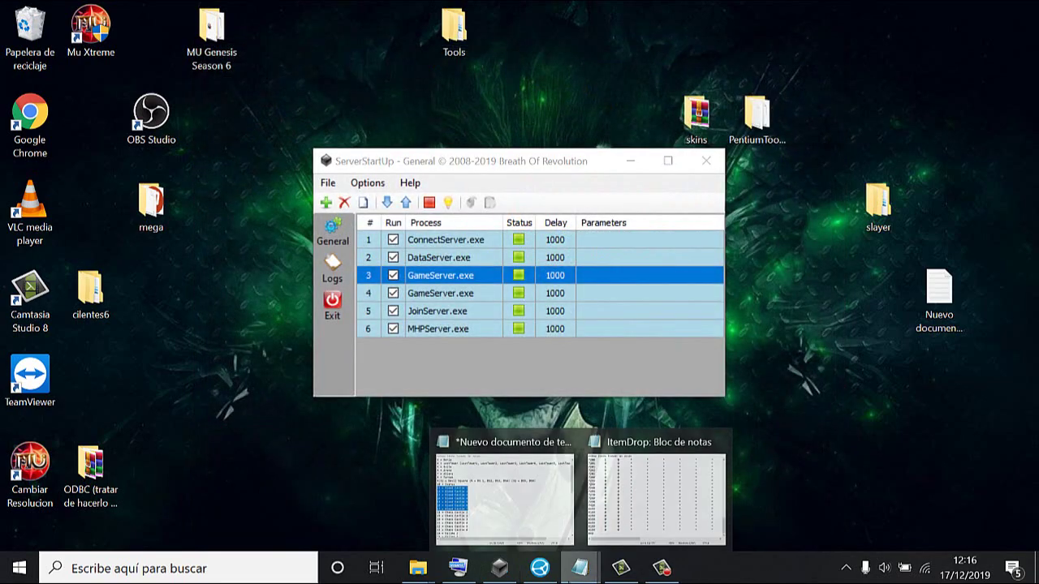
{"action": "left_click", "coordinate": [657, 529]}
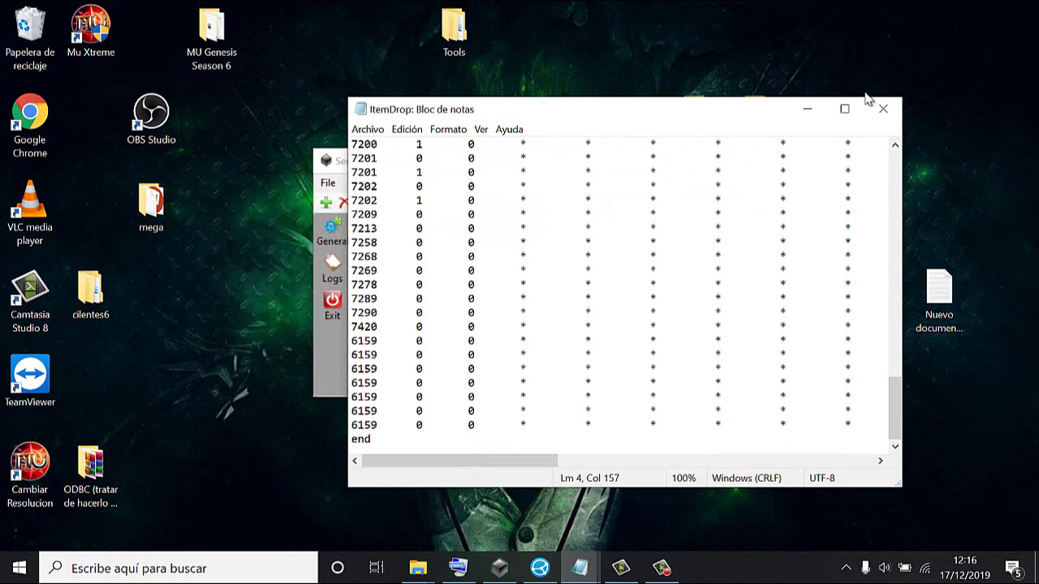
{"action": "left_click", "coordinate": [845, 114]}
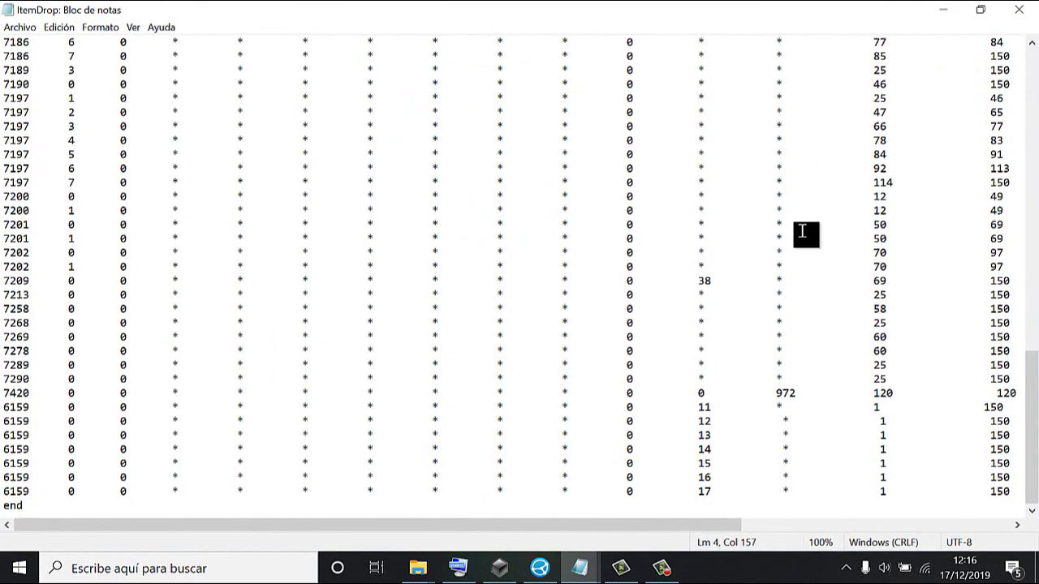
{"action": "left_click", "coordinate": [696, 469]}
{"action": "left_click_drag", "start_coordinate": [1013, 441], "coordinate": [1037, 445]}
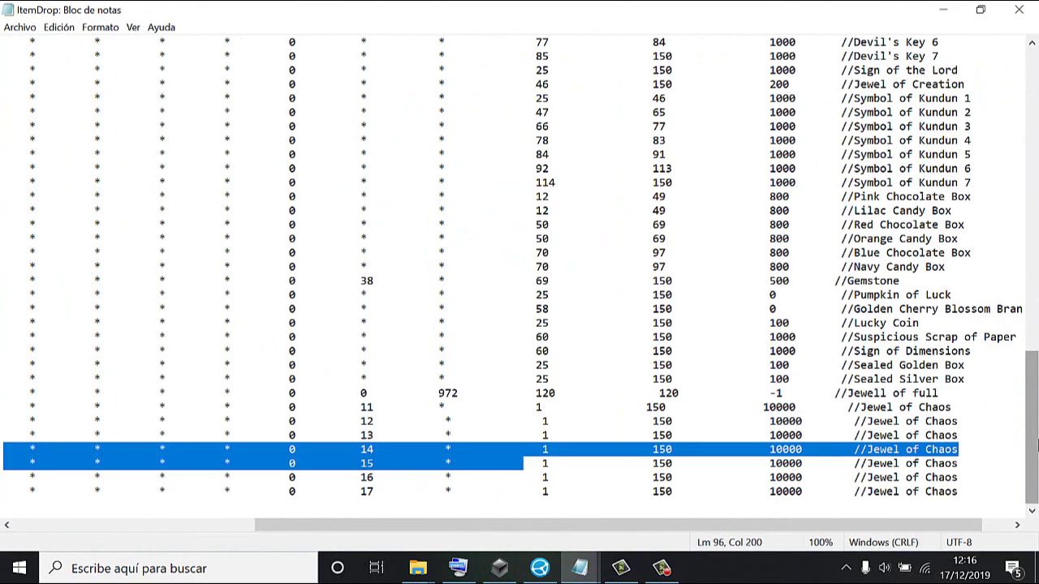
{"action": "left_click", "coordinate": [961, 463]}
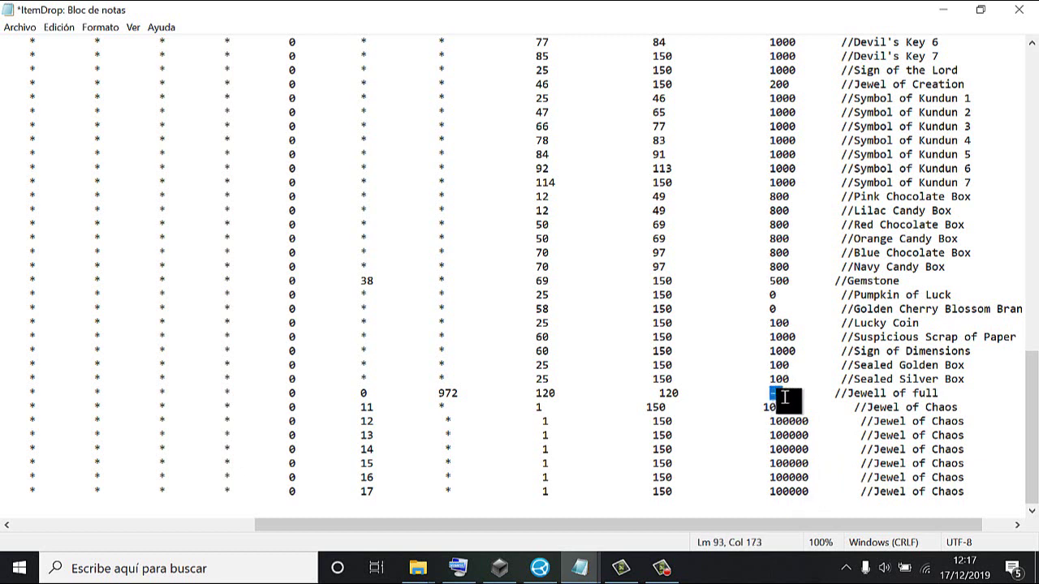
{"action": "left_click", "coordinate": [20, 27]}
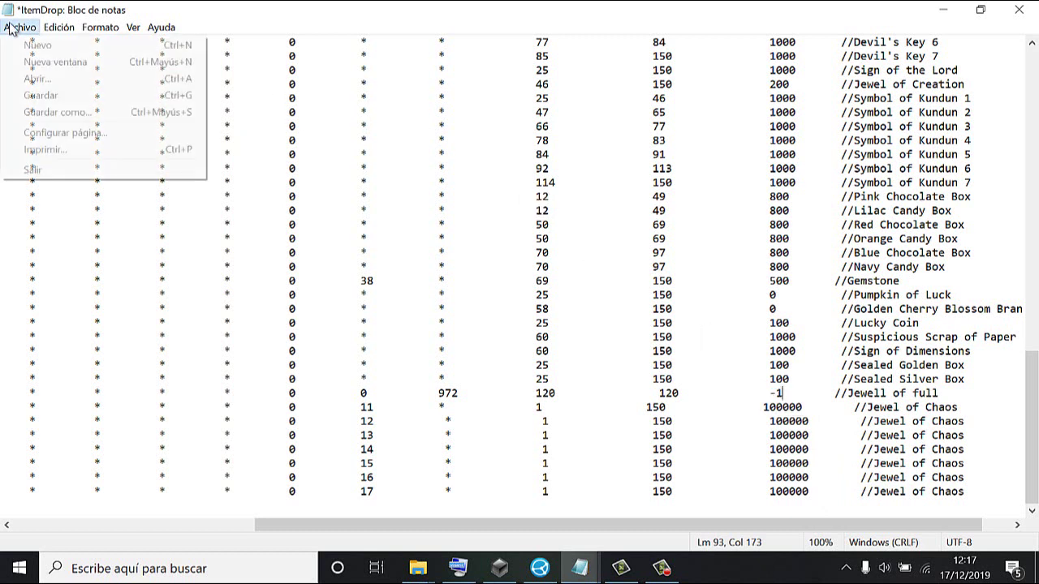
{"action": "left_click", "coordinate": [57, 95]}
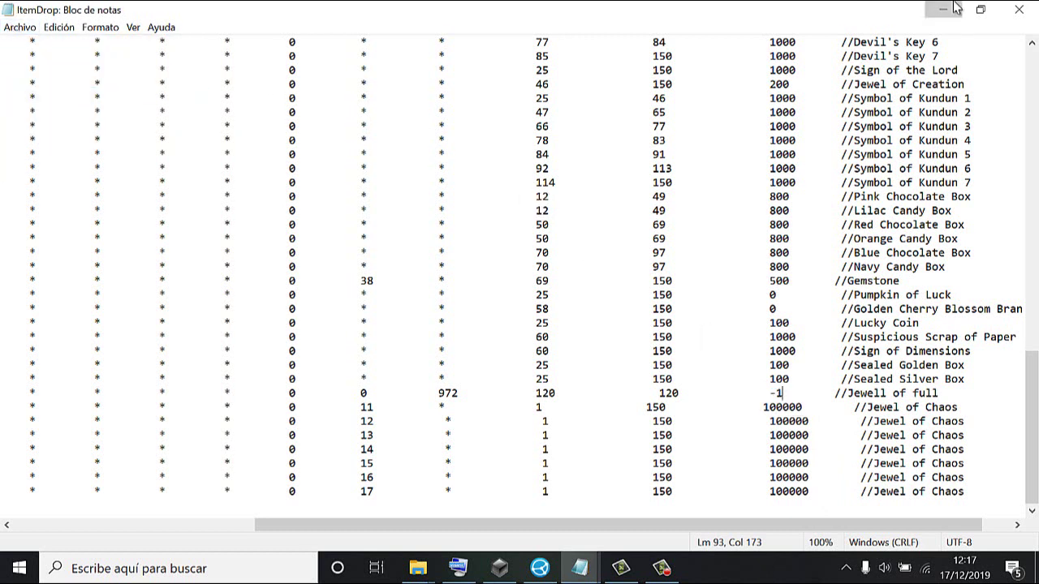
{"action": "left_click", "coordinate": [956, 8]}
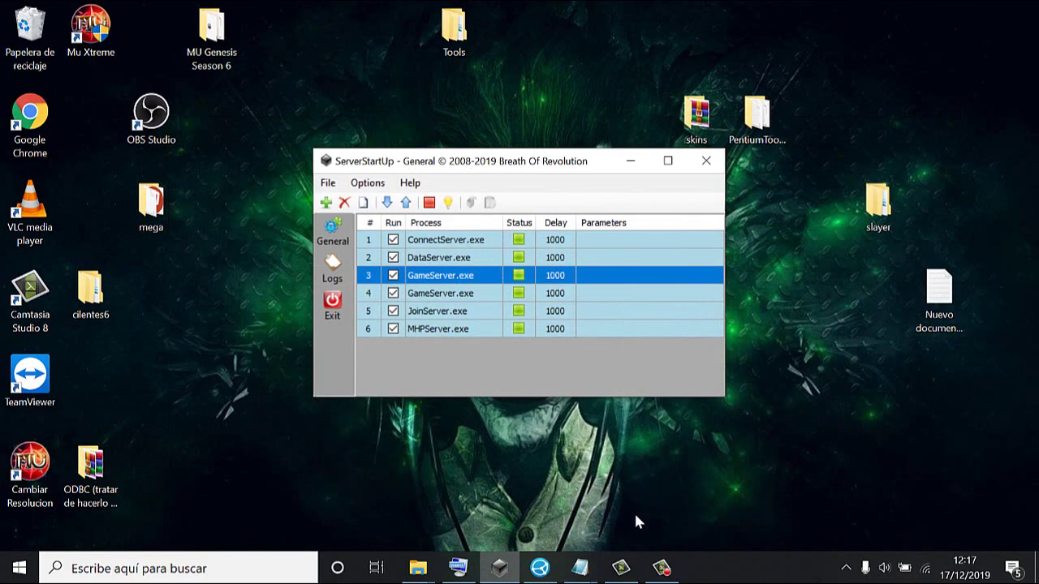
Restart the server processes and launch the main client from the Cliente S6 Repack Full v13 folder
{"action": "left_click", "coordinate": [427, 203]}
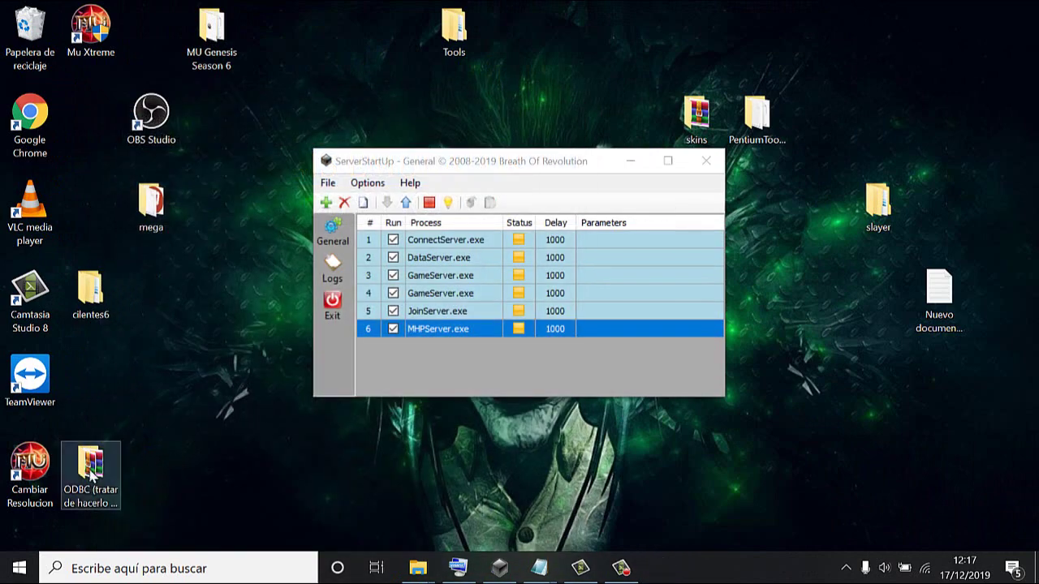
{"action": "double_click", "coordinate": [92, 476]}
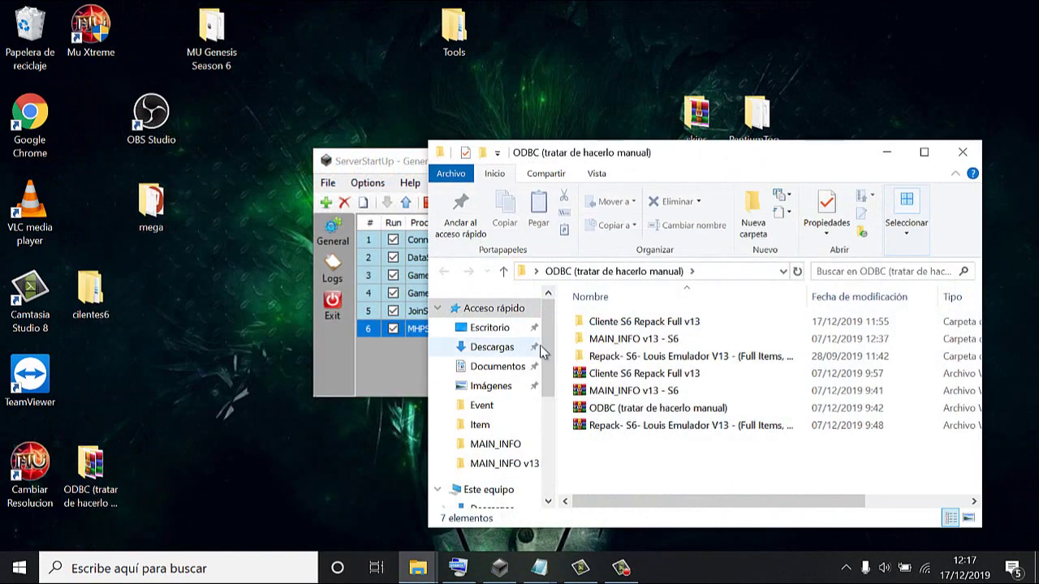
{"action": "double_click", "coordinate": [626, 325]}
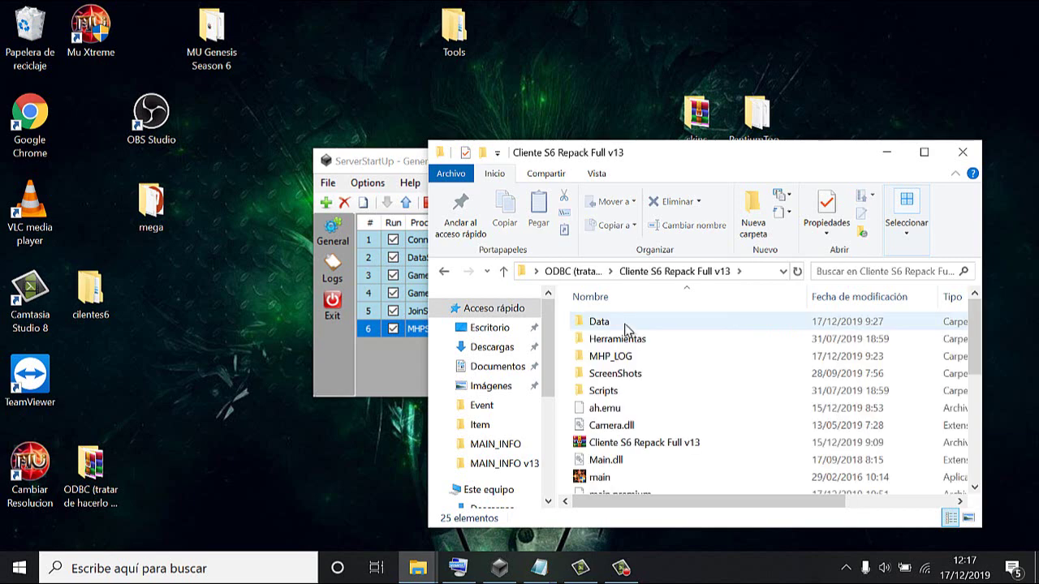
{"action": "left_click", "coordinate": [633, 479]}
{"action": "double_click", "coordinate": [633, 479]}
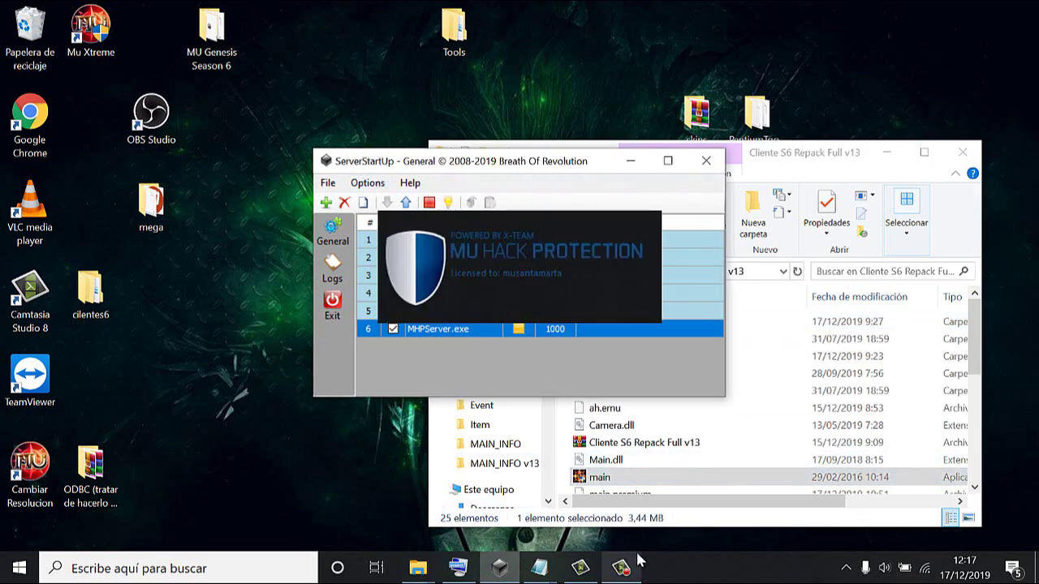
Show the GS01ZG game server window, check its reload options, and minimize it
{"action": "double_click", "coordinate": [448, 275]}
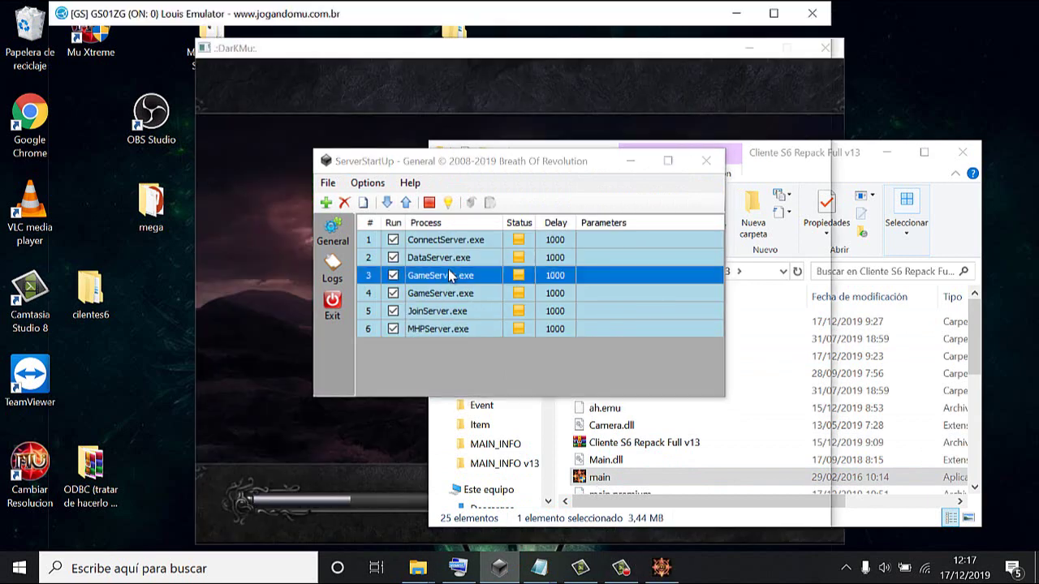
{"action": "left_click", "coordinate": [101, 35]}
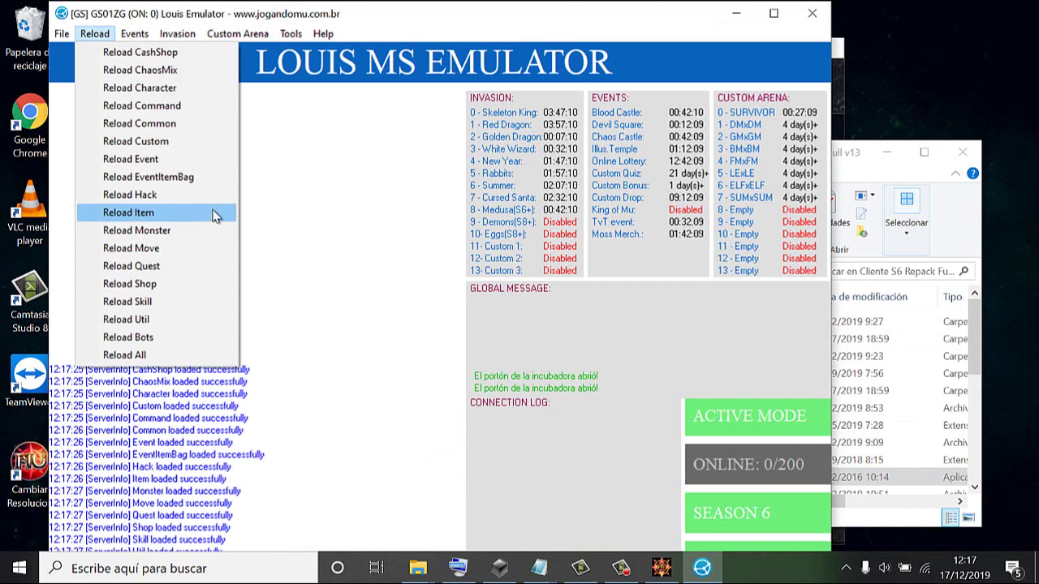
{"action": "left_click", "coordinate": [730, 22]}
{"action": "left_click", "coordinate": [730, 22]}
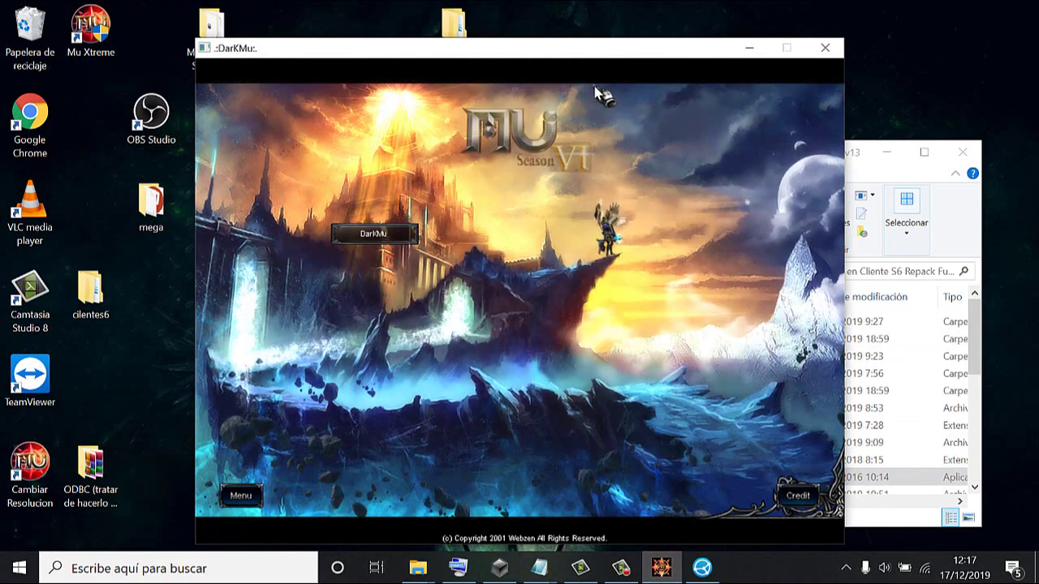
Sign in to the DarkMu-1 (Gold) server with the account and password, enter with the Blade Knight, and walk through Devias
{"action": "left_click", "coordinate": [398, 233]}
{"action": "left_click", "coordinate": [475, 237]}
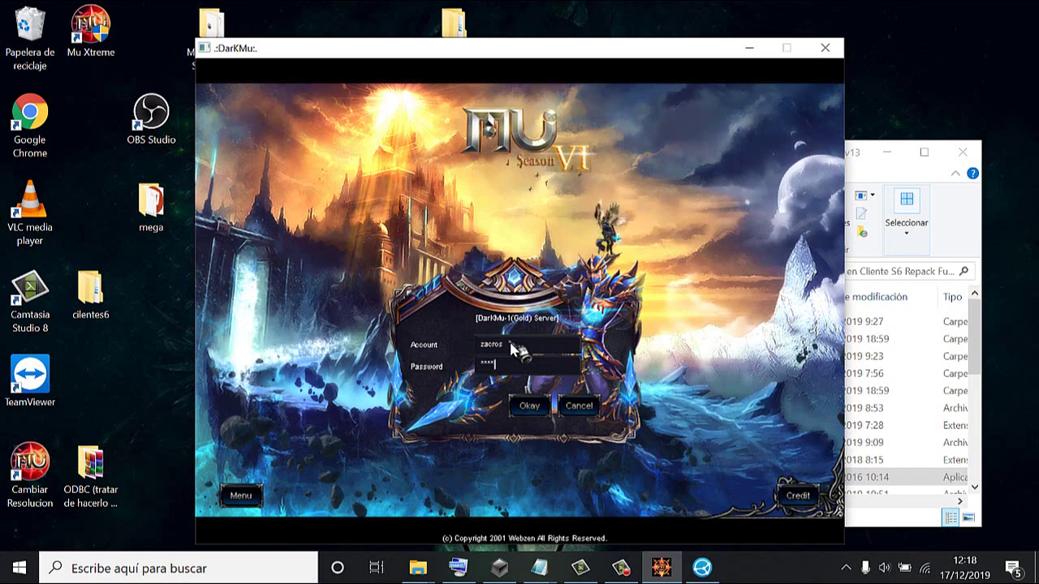
{"action": "key", "text": "Return"}
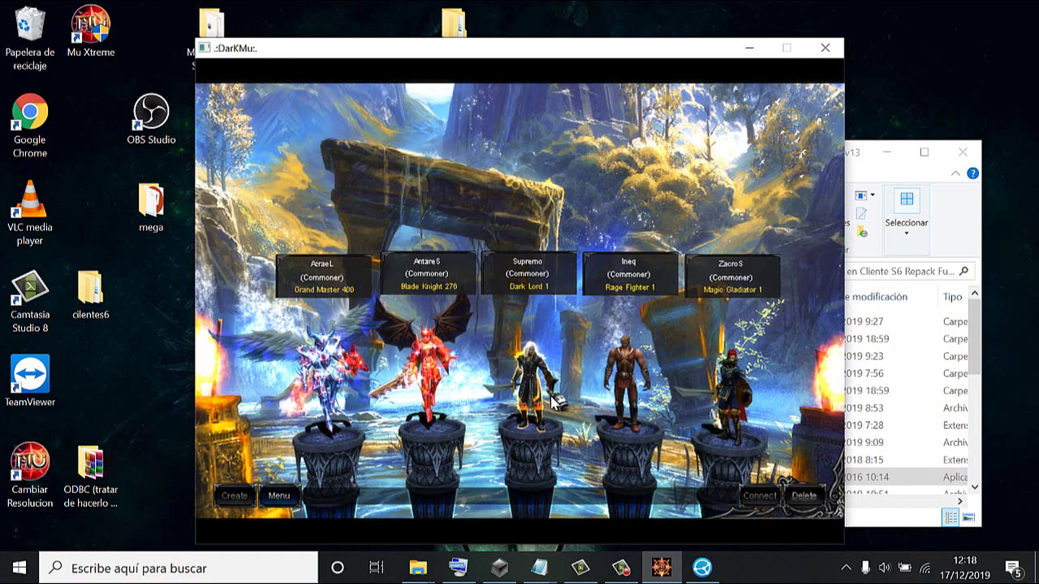
{"action": "double_click", "coordinate": [419, 394]}
{"action": "left_click", "coordinate": [601, 318]}
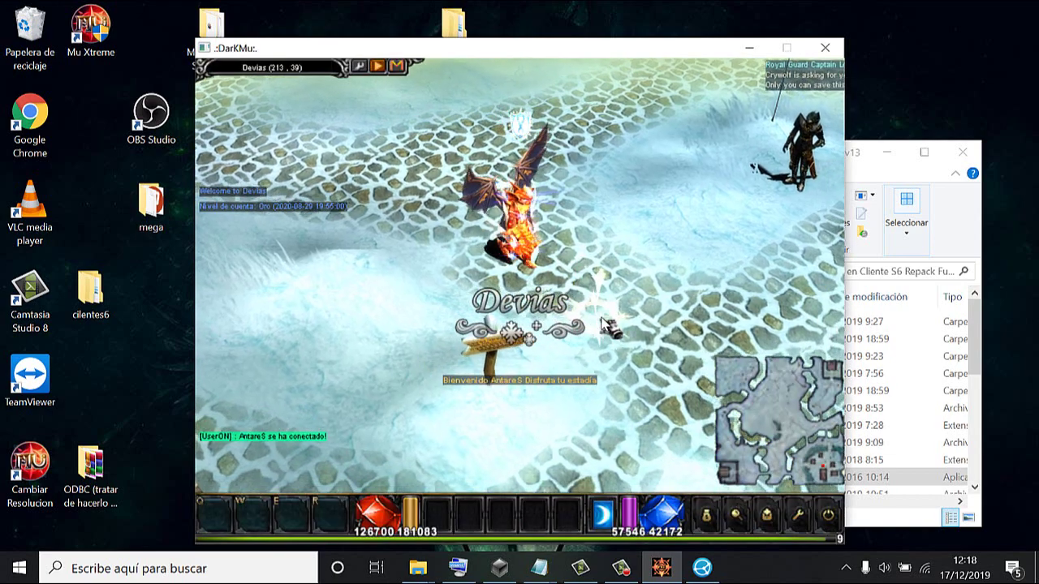
{"action": "left_click", "coordinate": [471, 373]}
{"action": "left_click", "coordinate": [477, 380]}
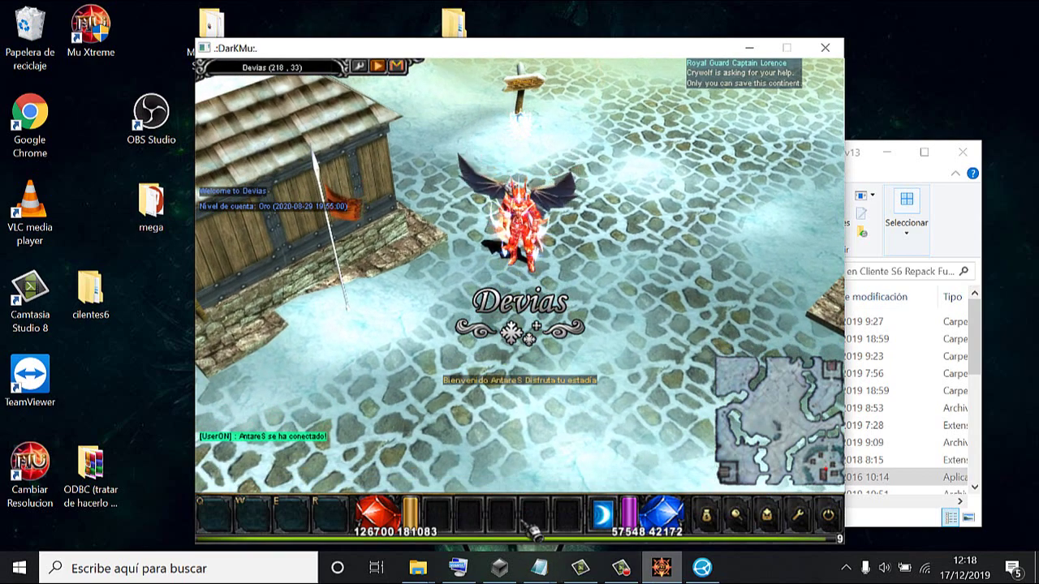
Start the Blood Castle event from the game server window and return to the game
{"action": "left_click", "coordinate": [702, 568]}
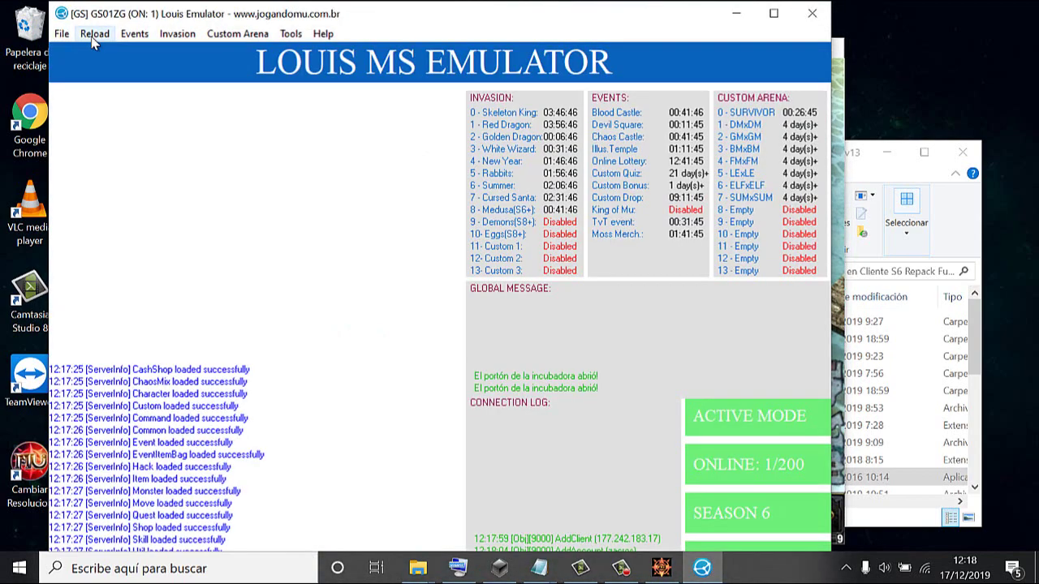
{"action": "left_click", "coordinate": [93, 35]}
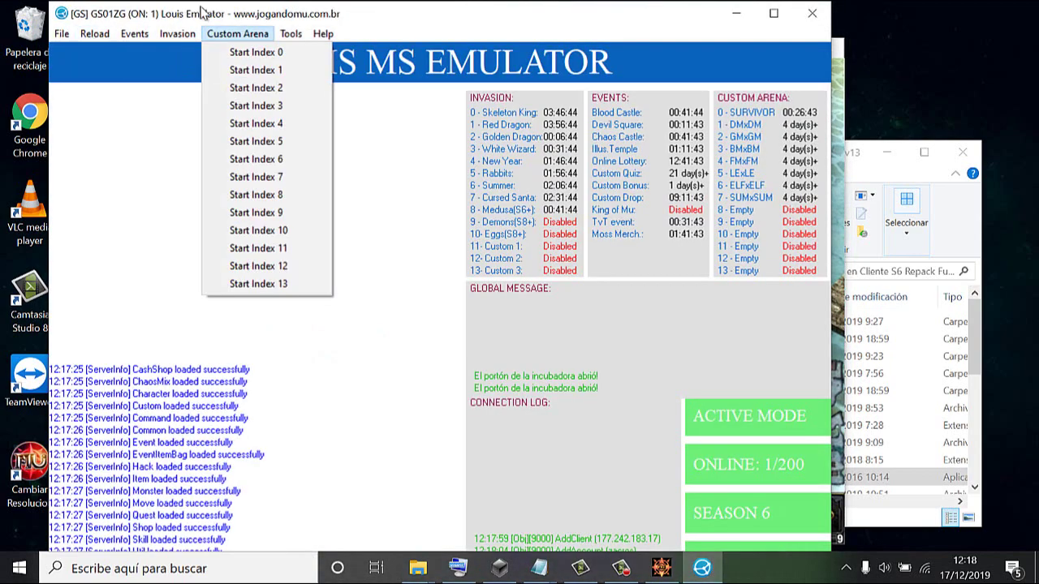
{"action": "mouse_move", "coordinate": [135, 34]}
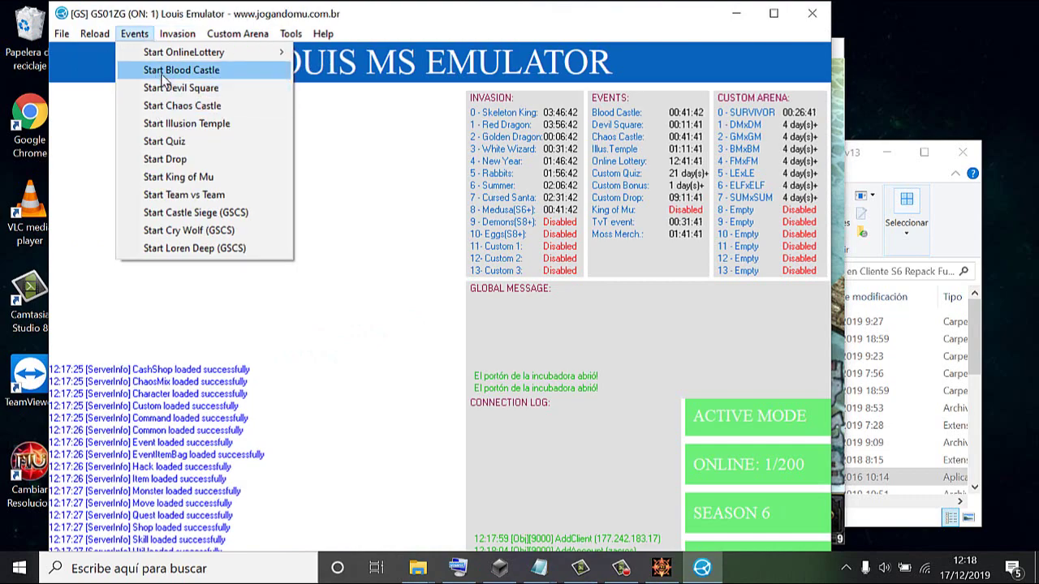
{"action": "left_click", "coordinate": [168, 71]}
{"action": "left_click", "coordinate": [738, 14]}
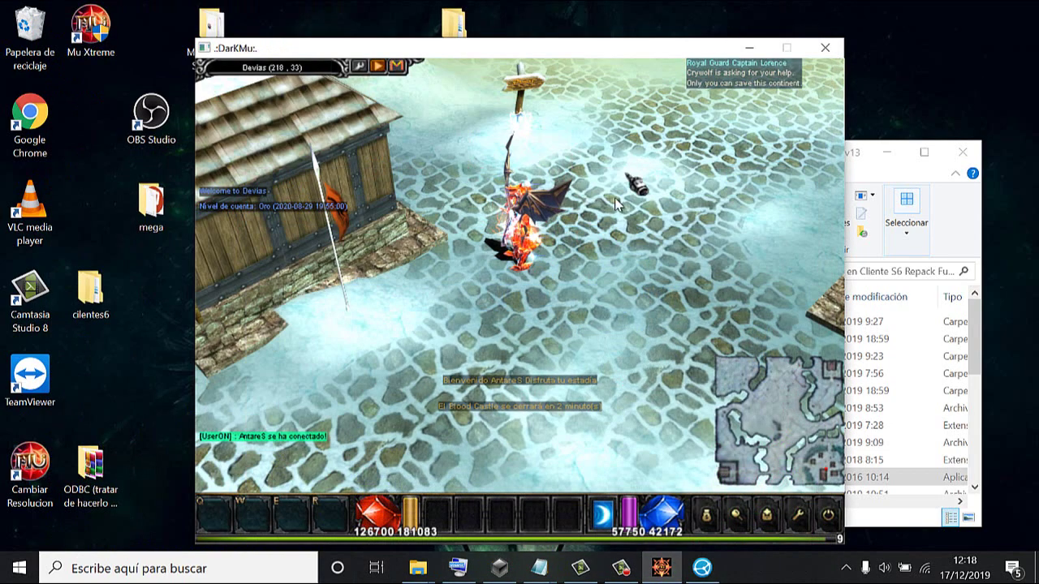
Check the character's inventory, warp to Lorencia, and walk to the merchant inside the bar
{"action": "key", "text": "m"}
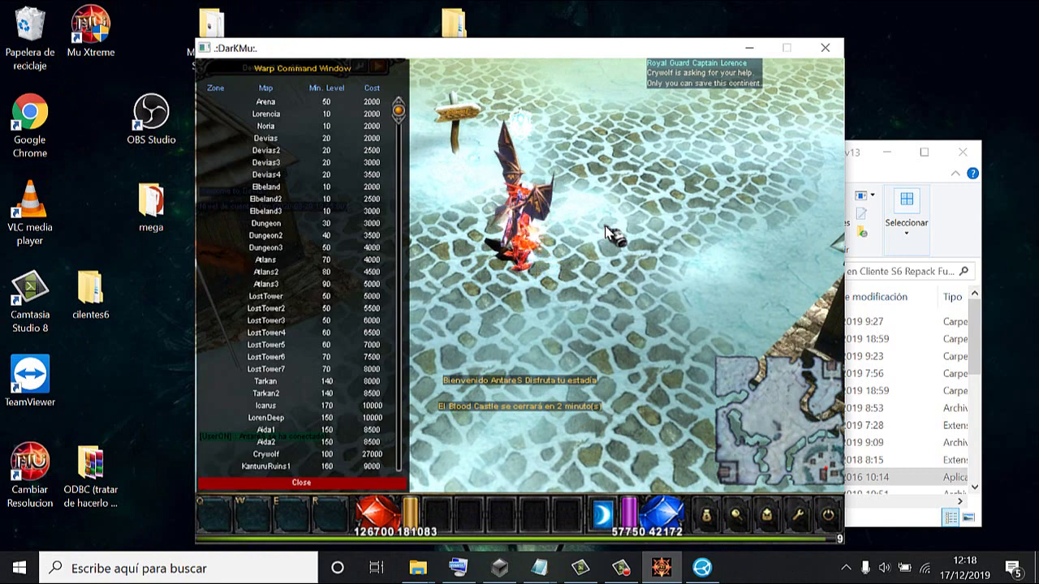
{"action": "key", "text": "i"}
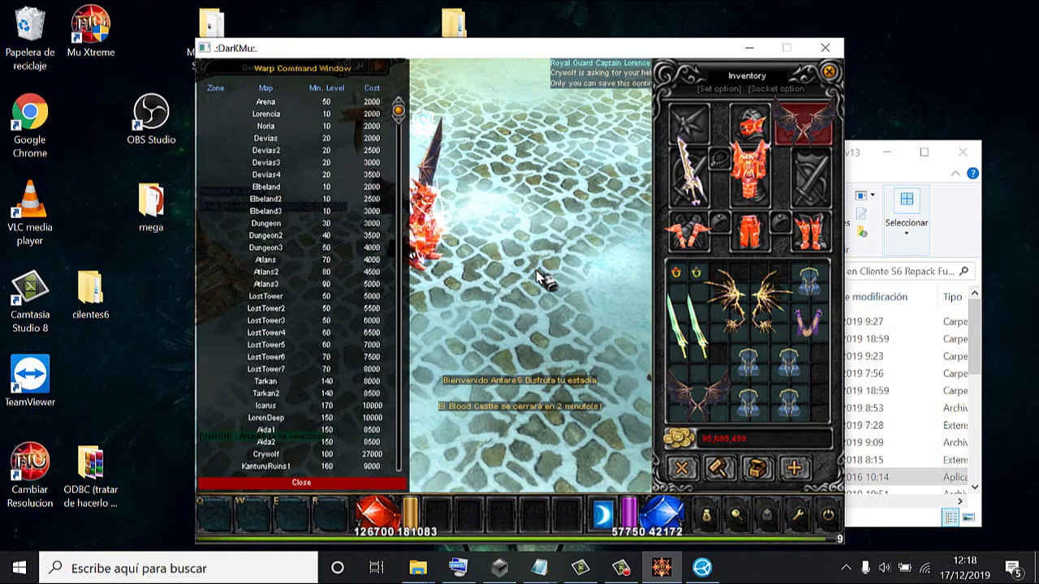
{"action": "left_click", "coordinate": [319, 118]}
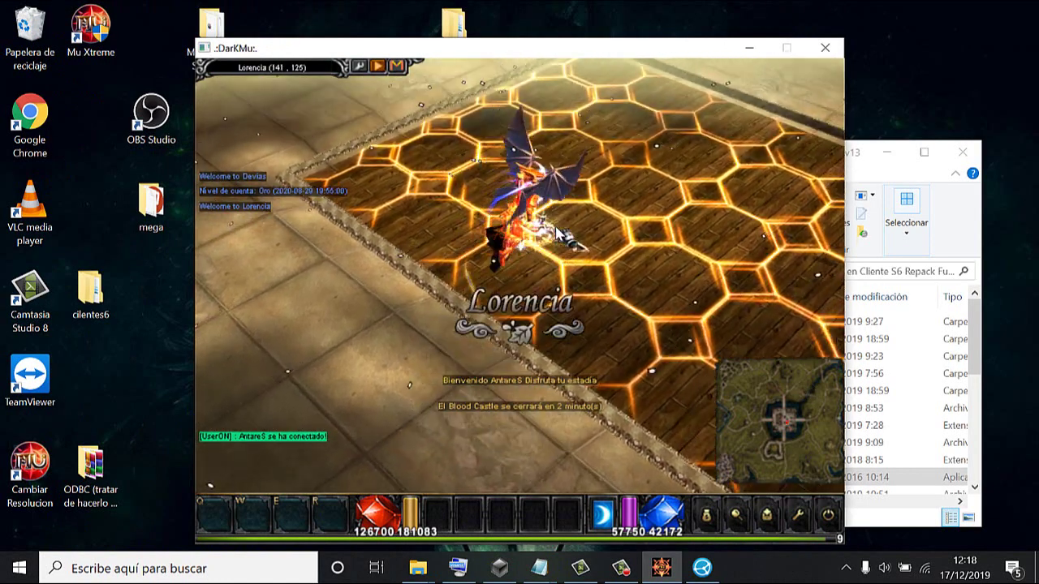
{"action": "left_click", "coordinate": [447, 142]}
{"action": "left_click", "coordinate": [445, 143]}
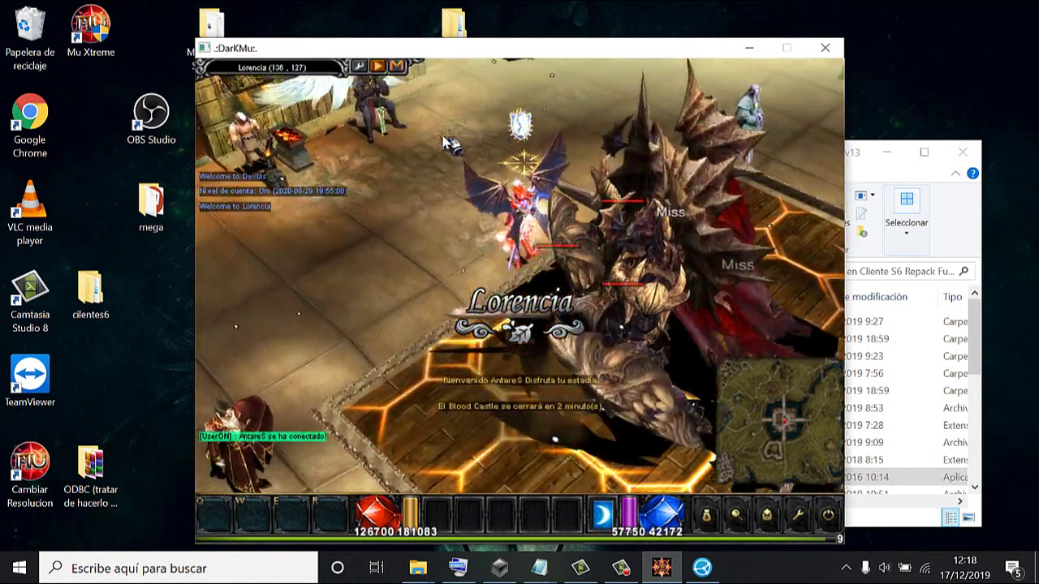
{"action": "left_click", "coordinate": [447, 142]}
{"action": "left_click", "coordinate": [476, 143]}
{"action": "left_click", "coordinate": [477, 104]}
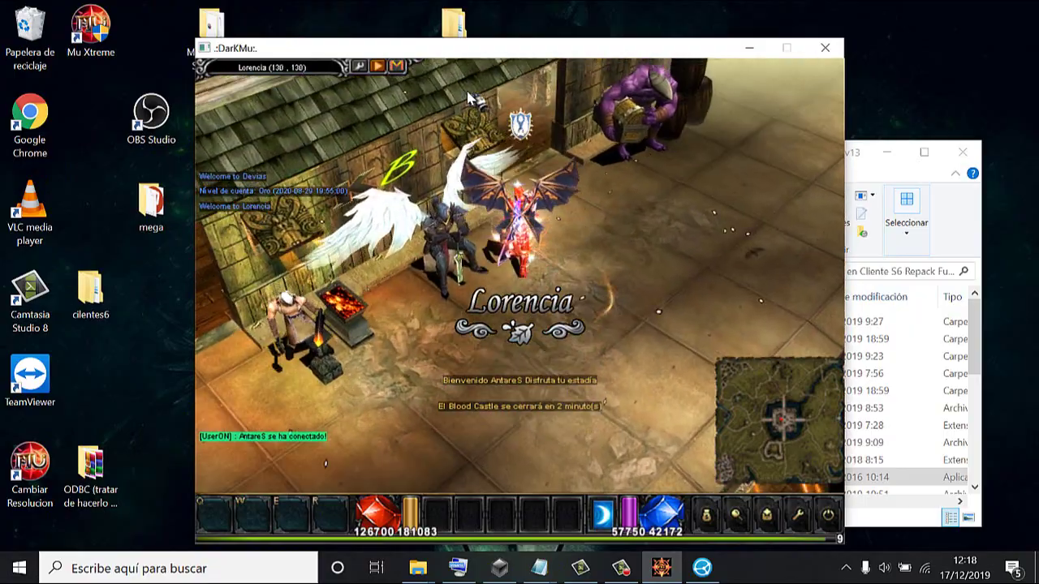
{"action": "left_click", "coordinate": [485, 138]}
{"action": "left_click", "coordinate": [483, 138]}
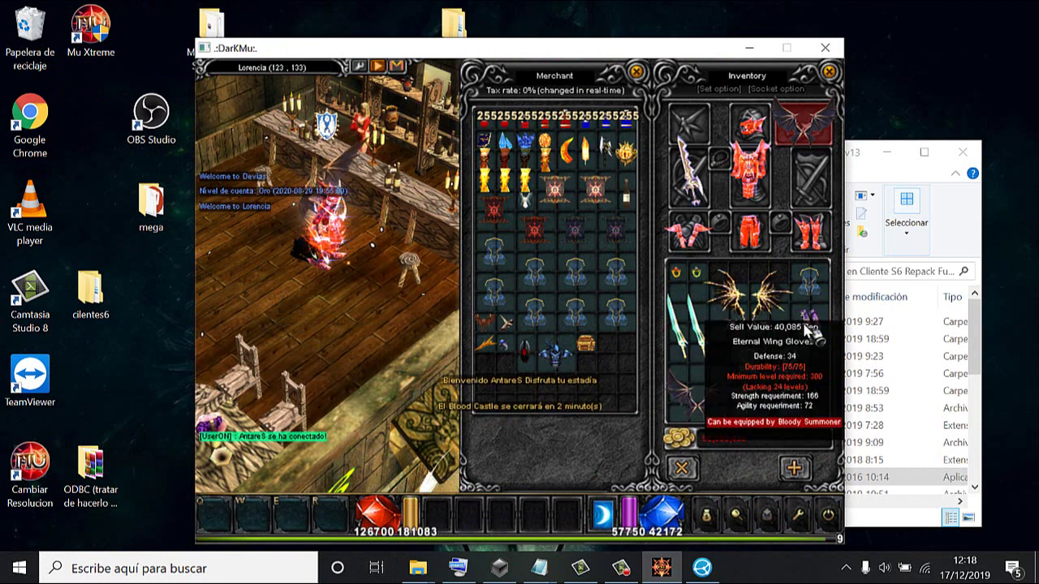
Sell the Eternal Wing Gloves and an Invisibility Cloak +2, and buy two Invisibility Cloaks from the merchant, including a +5
{"action": "left_click", "coordinate": [812, 326]}
{"action": "left_click", "coordinate": [582, 390]}
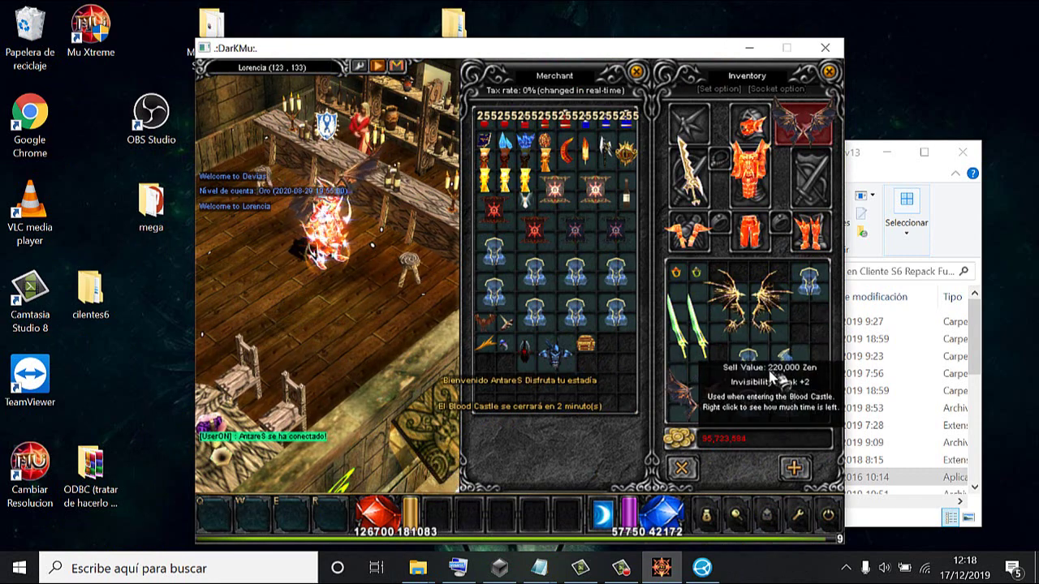
{"action": "left_click", "coordinate": [788, 361]}
{"action": "left_click", "coordinate": [582, 369]}
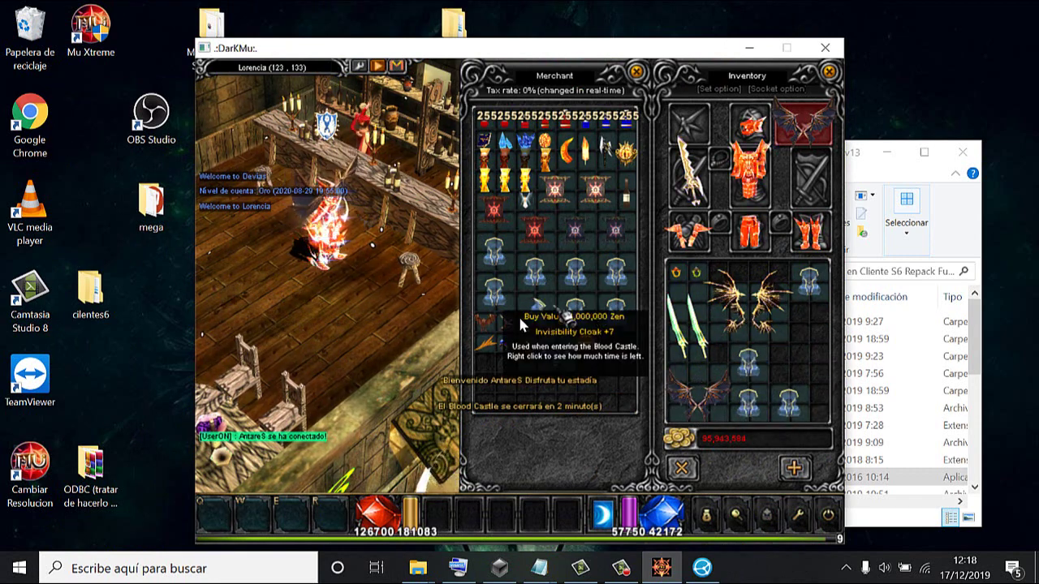
{"action": "left_click", "coordinate": [504, 300]}
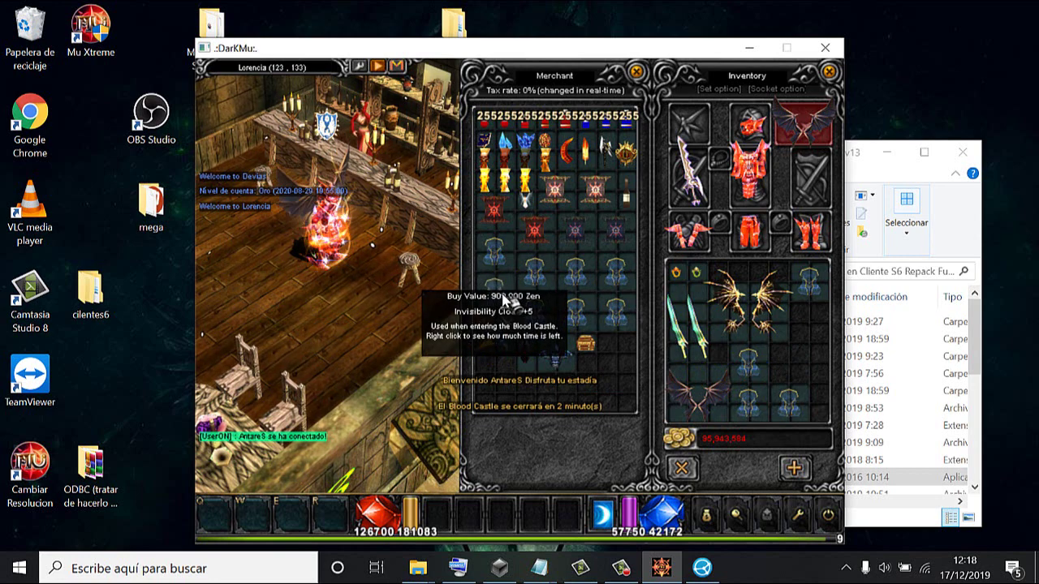
{"action": "left_click", "coordinate": [545, 316]}
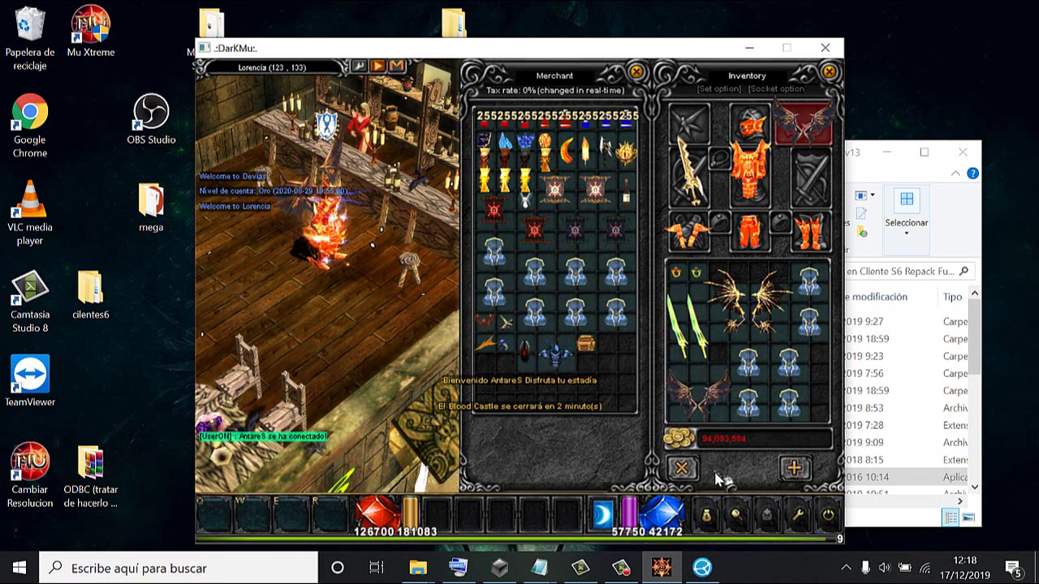
{"action": "left_click", "coordinate": [681, 469]}
Warp to Devias and walk through the snowy town toward the house of the Messenger of Archangel
{"action": "key", "text": "m"}
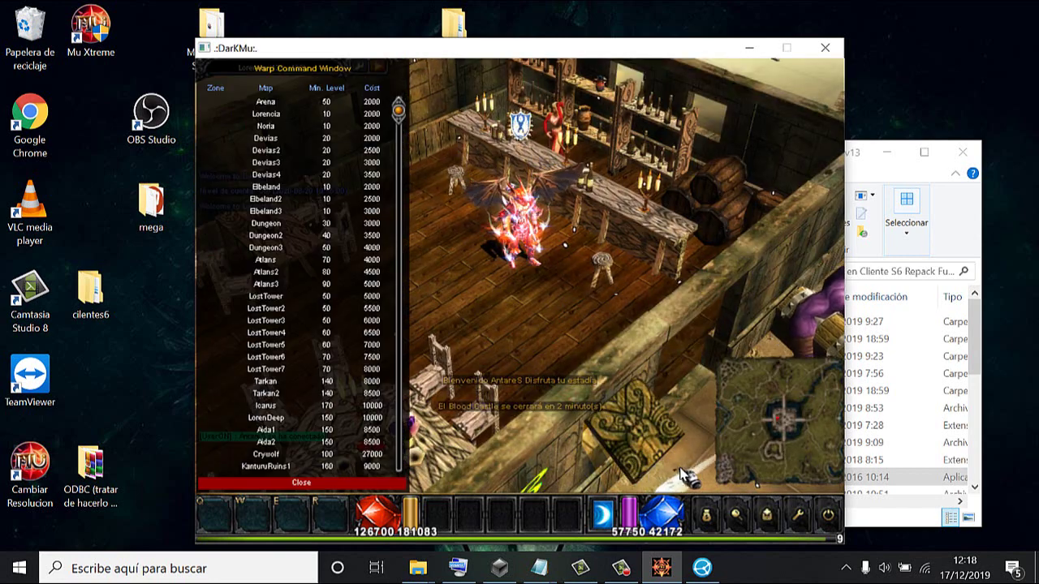
{"action": "left_click", "coordinate": [324, 140]}
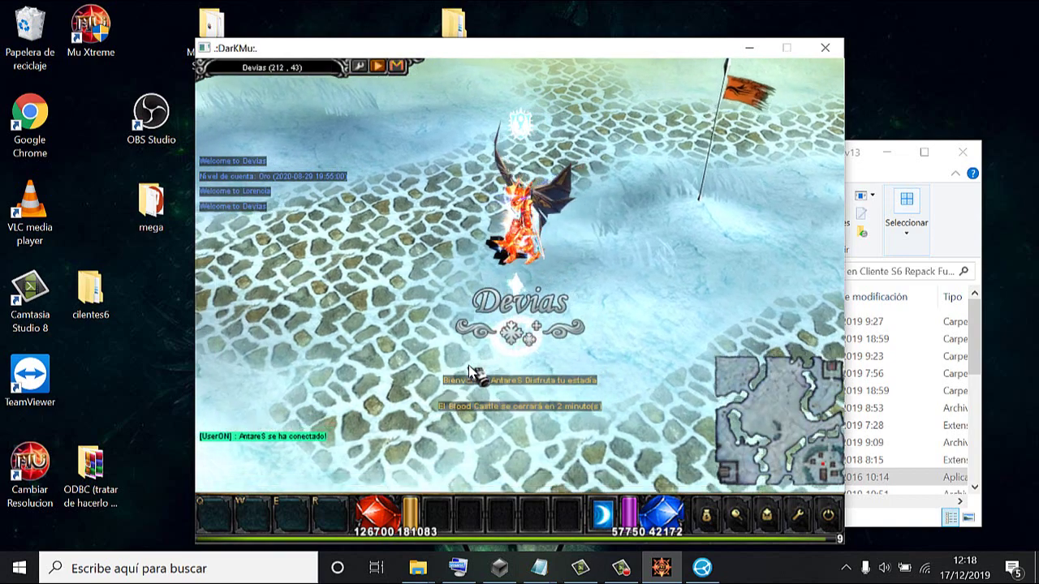
{"action": "left_click", "coordinate": [474, 373]}
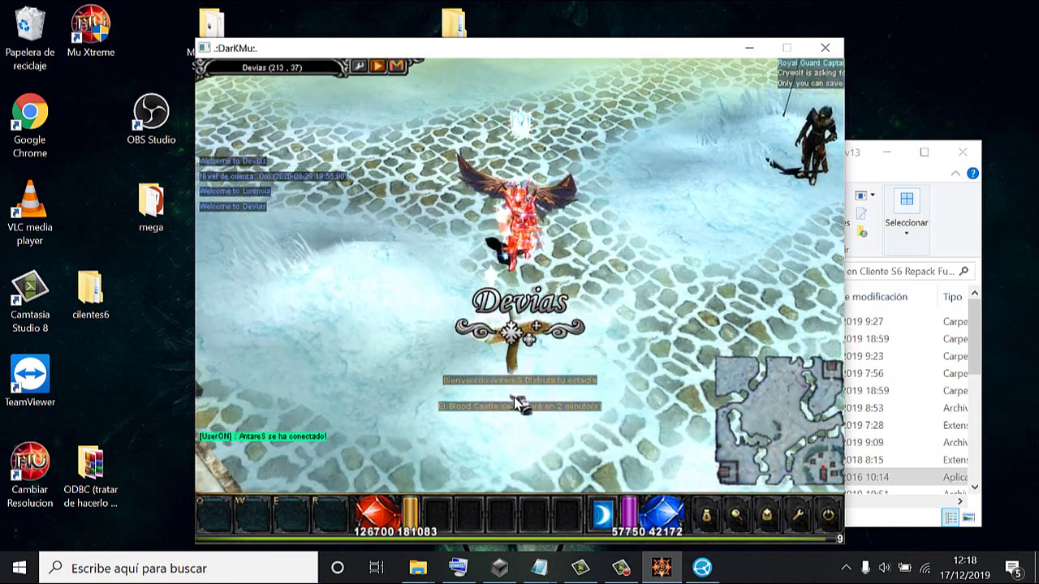
{"action": "left_click", "coordinate": [516, 404]}
{"action": "left_click", "coordinate": [517, 406]}
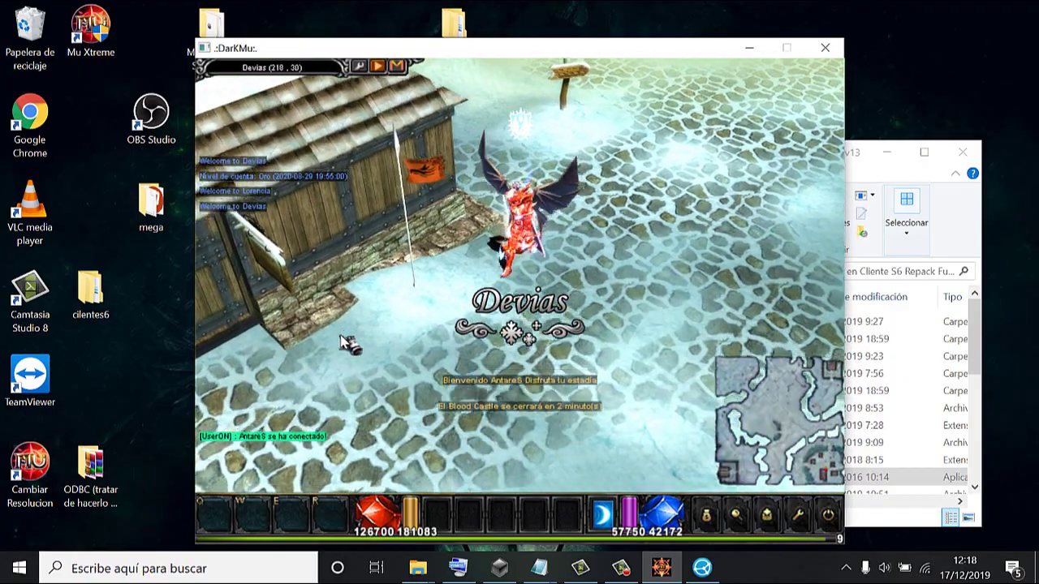
Enter Blood Castle through the Messenger of Archangel inside the house, choosing Castle 5 (level 231-280)
{"action": "left_click", "coordinate": [341, 319]}
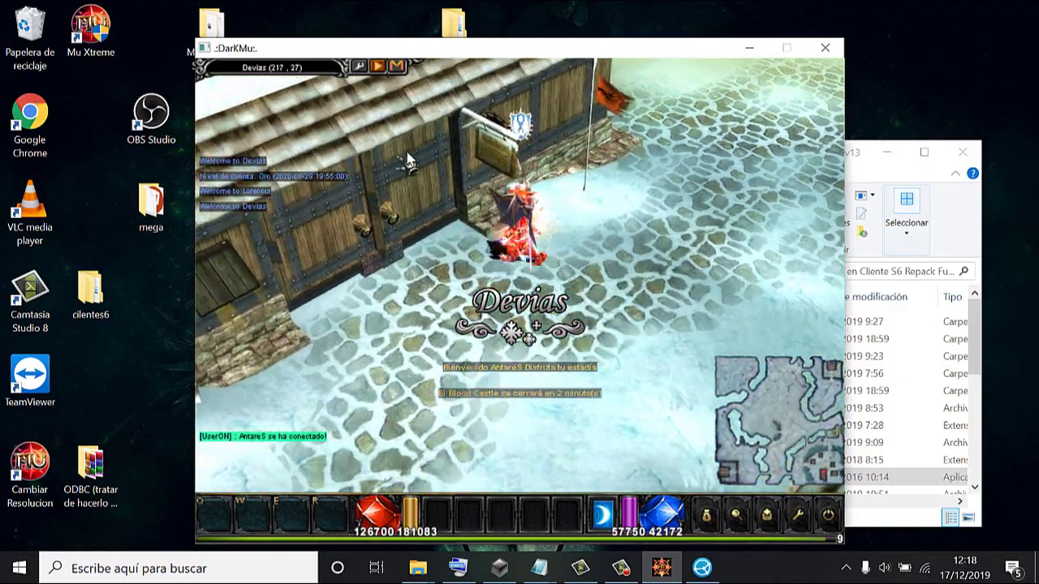
{"action": "left_click", "coordinate": [408, 158]}
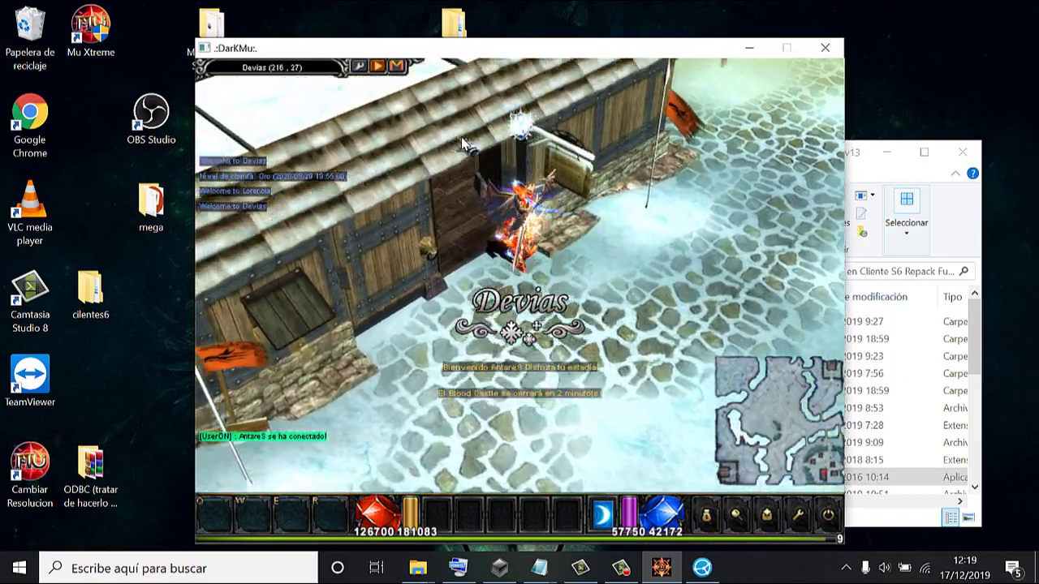
{"action": "left_click", "coordinate": [462, 138]}
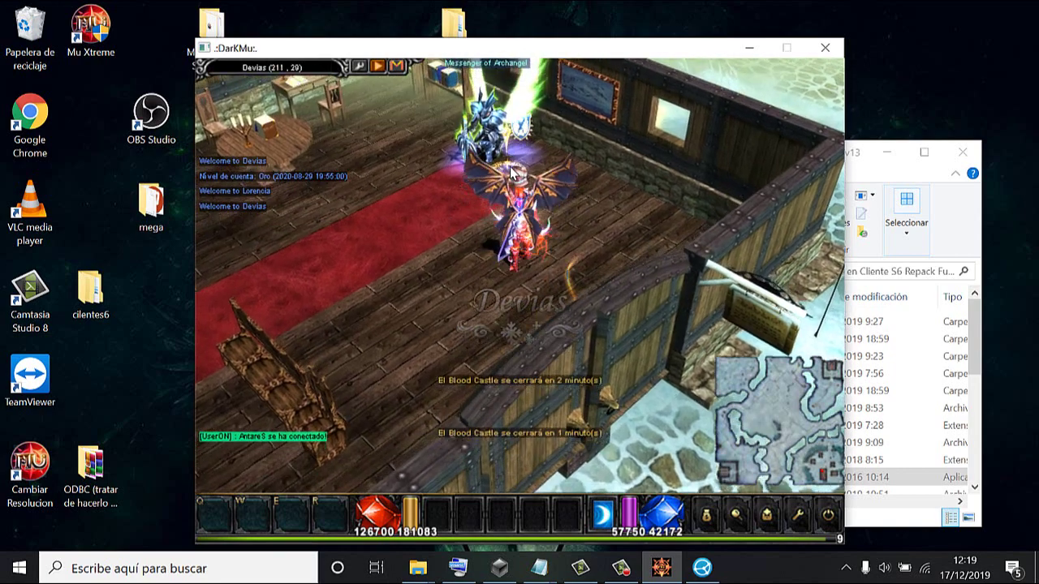
{"action": "left_click", "coordinate": [511, 172]}
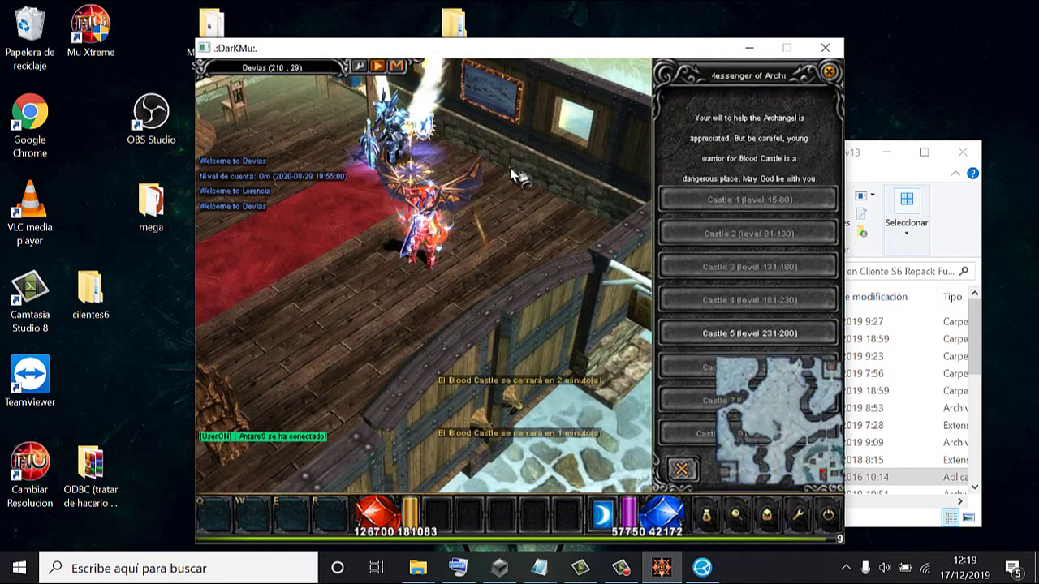
{"action": "left_click", "coordinate": [690, 329]}
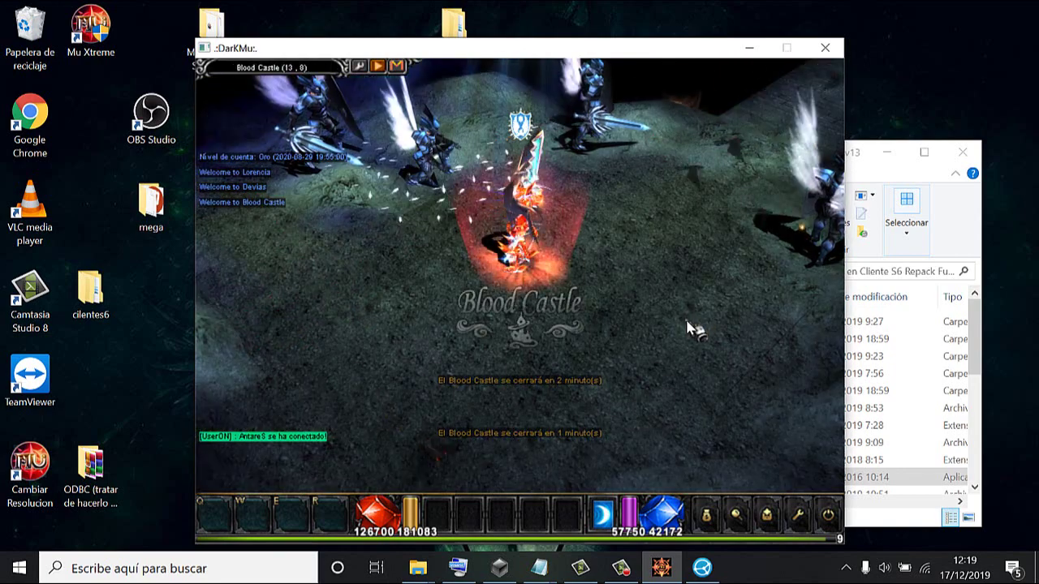
Move the character across the Blood Castle starting area and set Twisting Slash as the active skill
{"action": "left_click", "coordinate": [690, 219]}
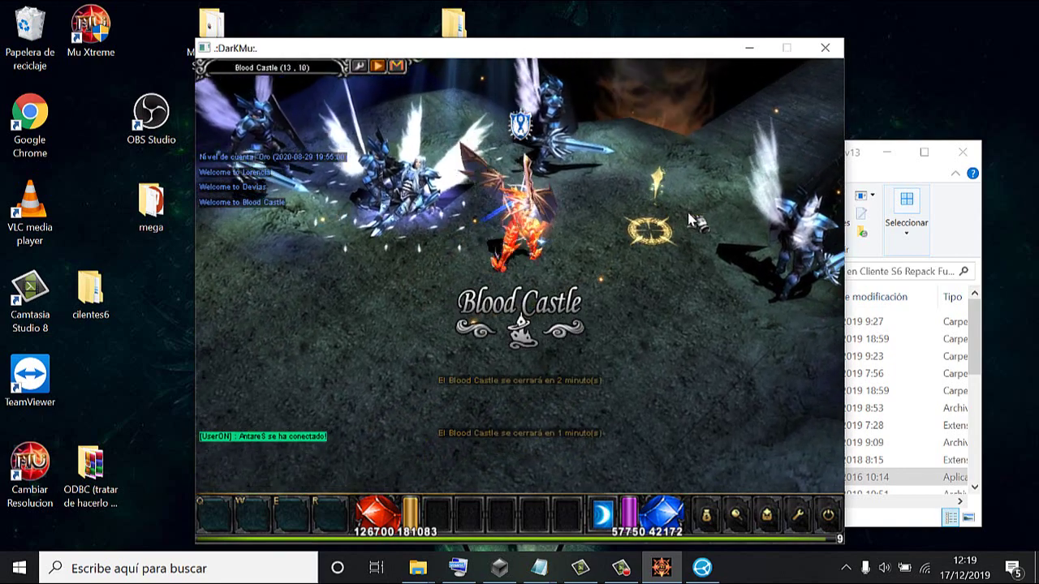
{"action": "left_click", "coordinate": [607, 516]}
{"action": "left_click", "coordinate": [645, 473]}
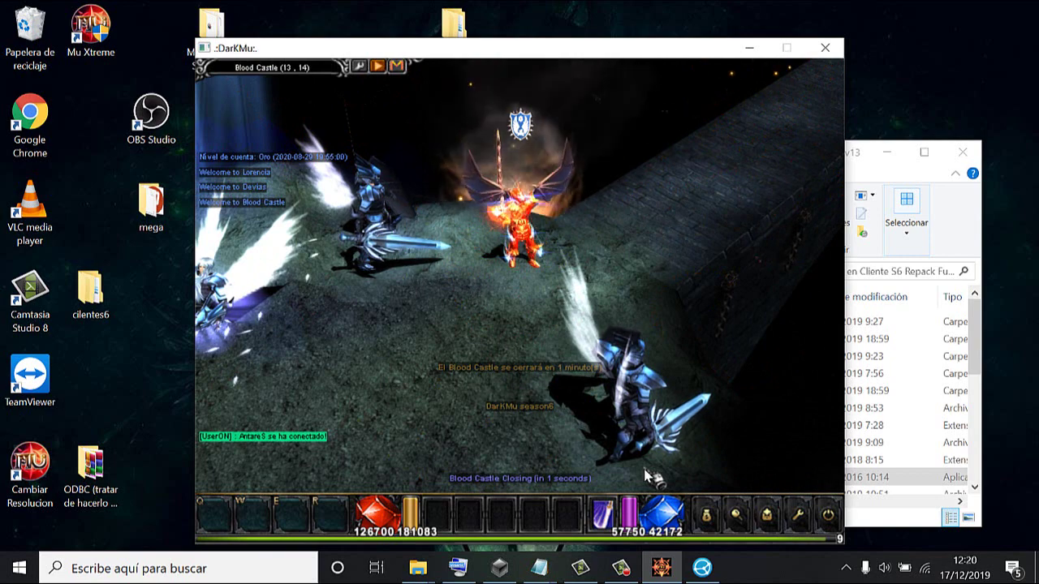
{"action": "left_click", "coordinate": [632, 273]}
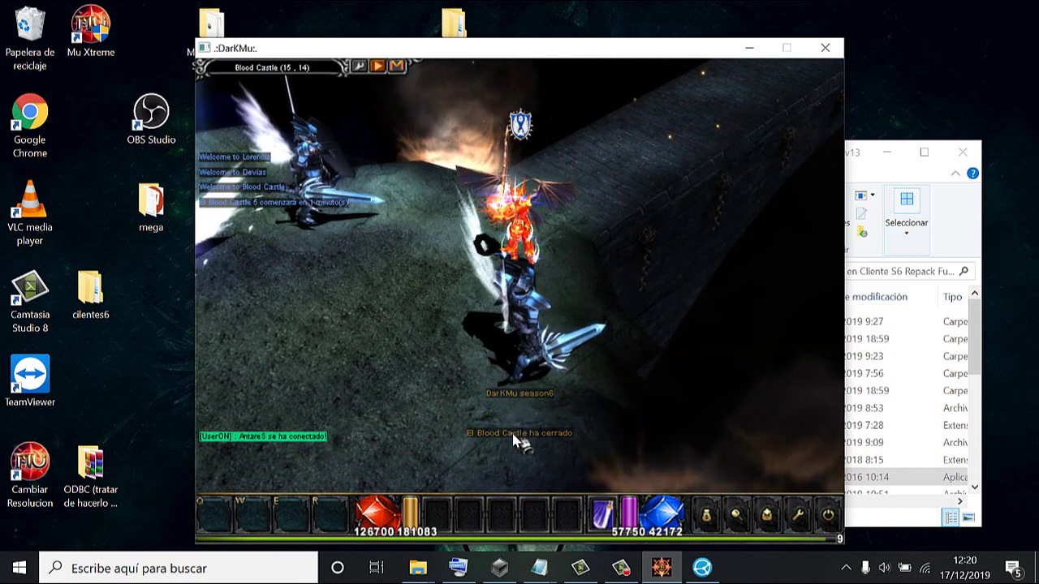
{"action": "left_click", "coordinate": [461, 298]}
{"action": "left_click", "coordinate": [466, 297]}
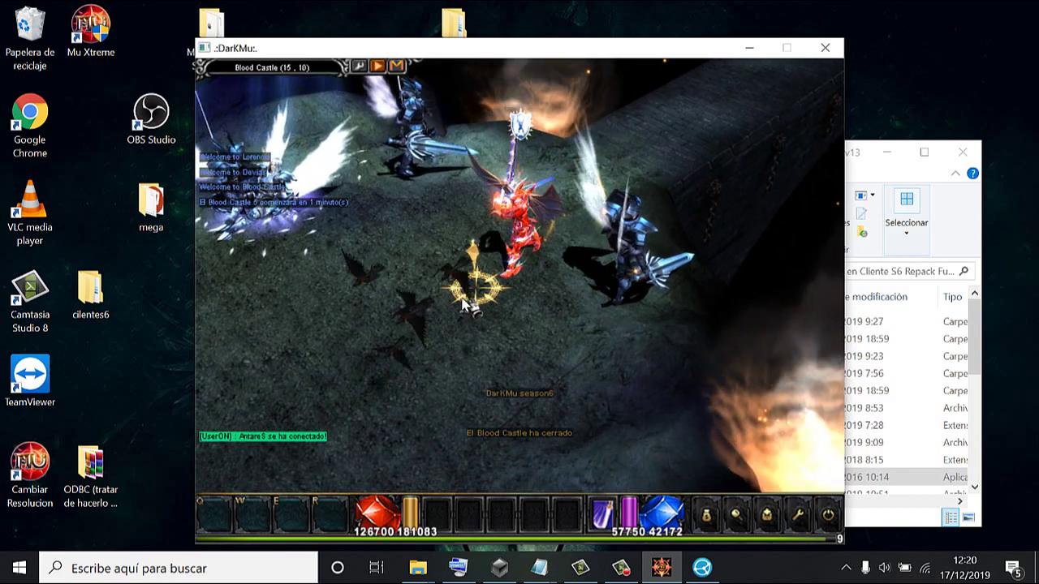
{"action": "left_click", "coordinate": [471, 298]}
{"action": "left_click", "coordinate": [513, 185]}
{"action": "left_click", "coordinate": [516, 185]}
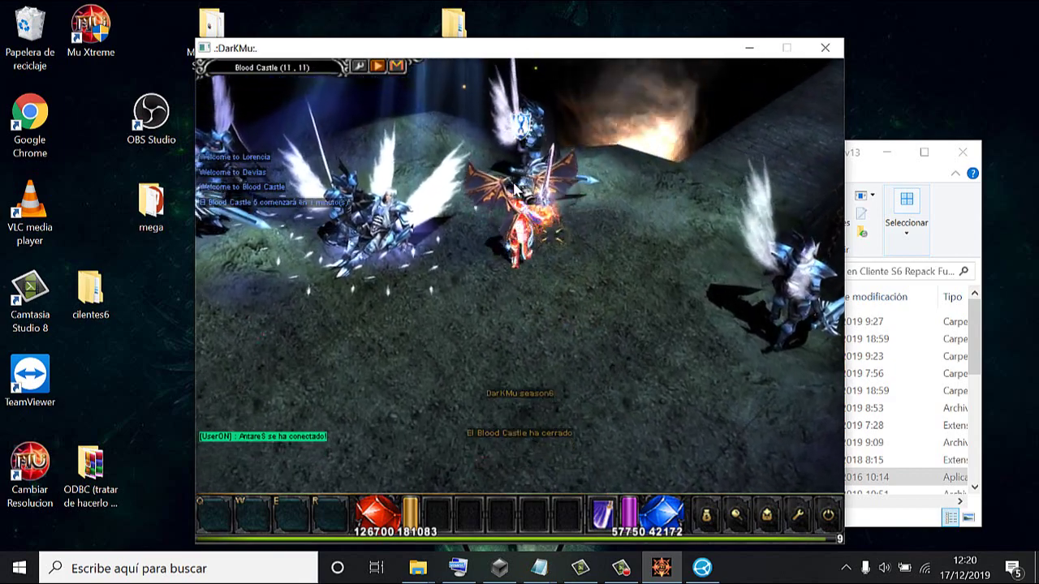
{"action": "left_click", "coordinate": [641, 280]}
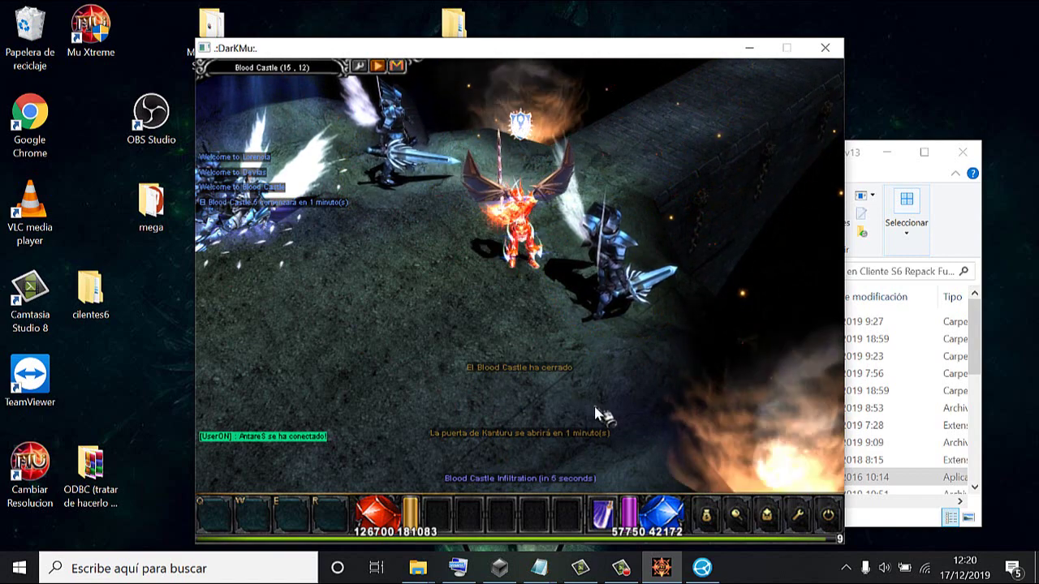
Reselect the Twisting Slash skill and run onto the Blood Castle bridge to the first group of skeletons
{"action": "left_click", "coordinate": [602, 514]}
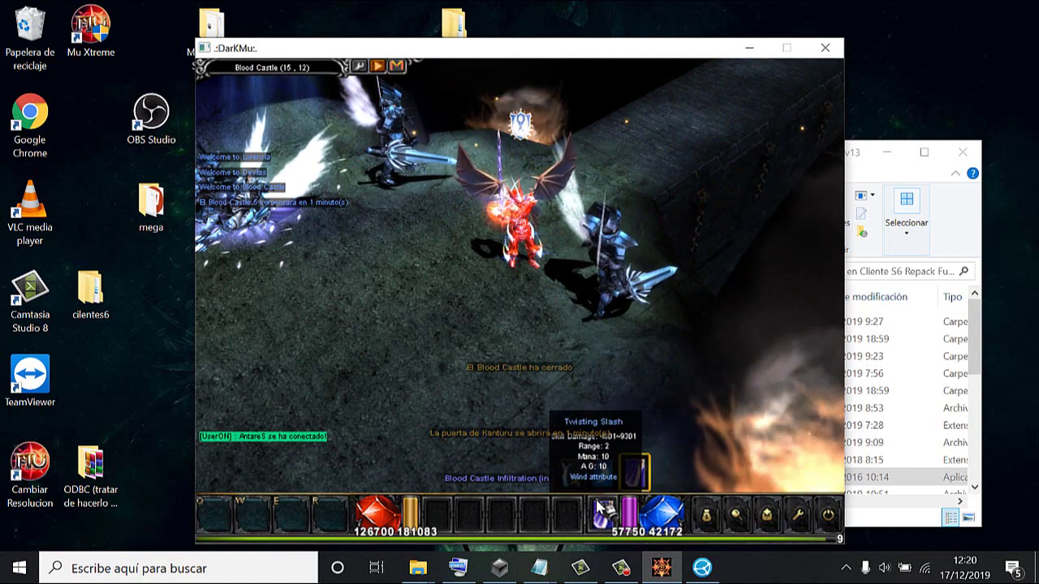
{"action": "left_click", "coordinate": [634, 471]}
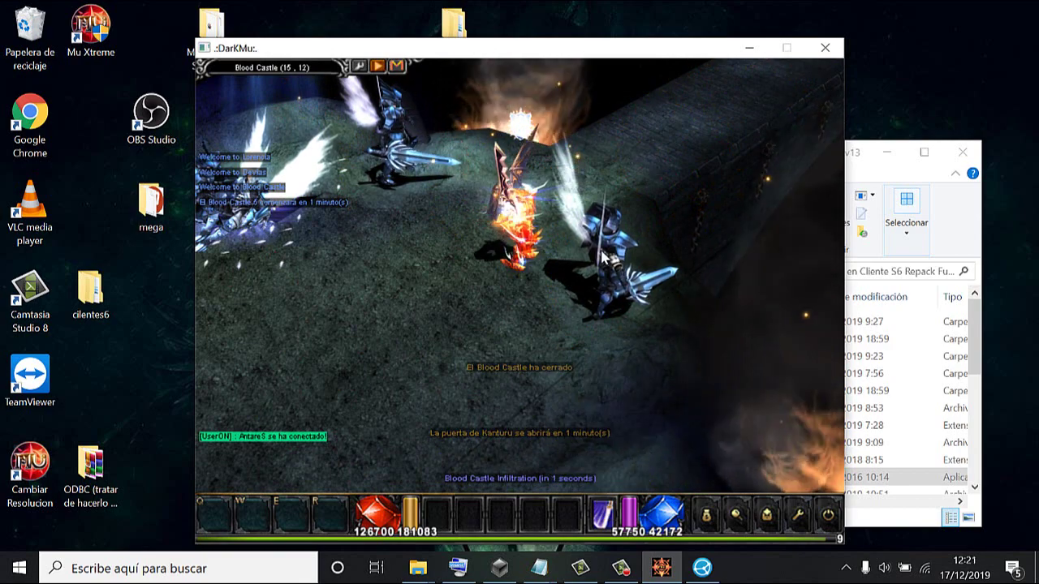
{"action": "left_click", "coordinate": [616, 197]}
{"action": "left_click", "coordinate": [635, 182]}
{"action": "left_click", "coordinate": [651, 219]}
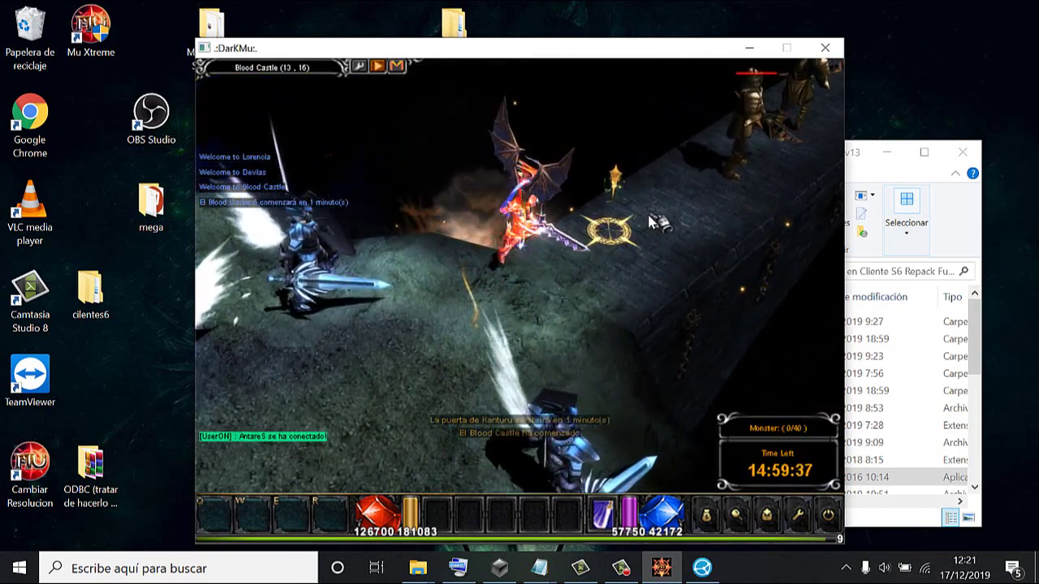
{"action": "left_click", "coordinate": [634, 226]}
{"action": "left_click", "coordinate": [630, 221]}
{"action": "left_click", "coordinate": [619, 216]}
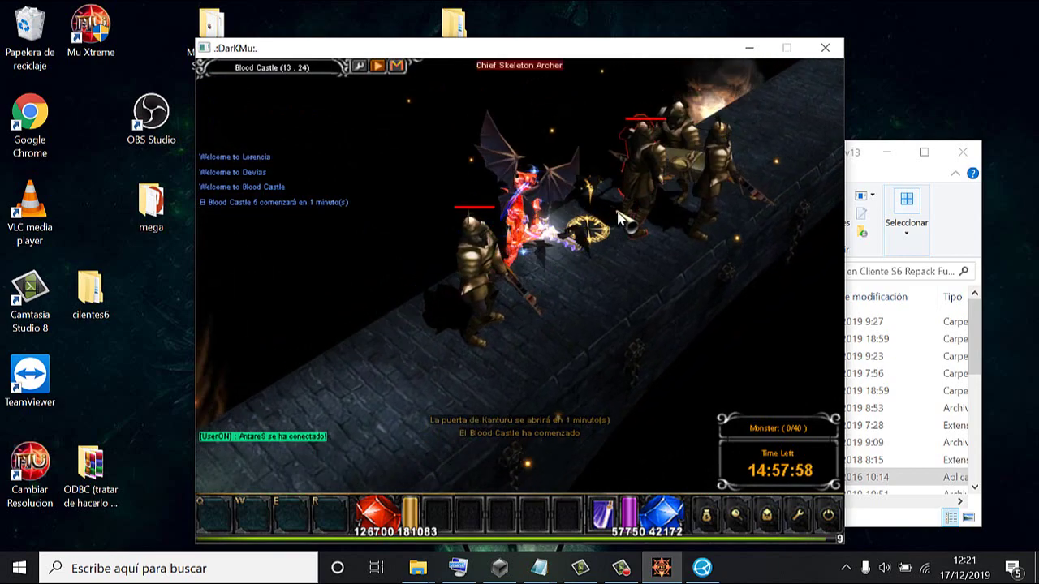
Attack the first Chief Skeleton Archers and Warriors with Twisting Slash while advancing along the start of the Blood Castle bridge
{"action": "left_click", "coordinate": [618, 218]}
{"action": "right_click", "coordinate": [619, 218]}
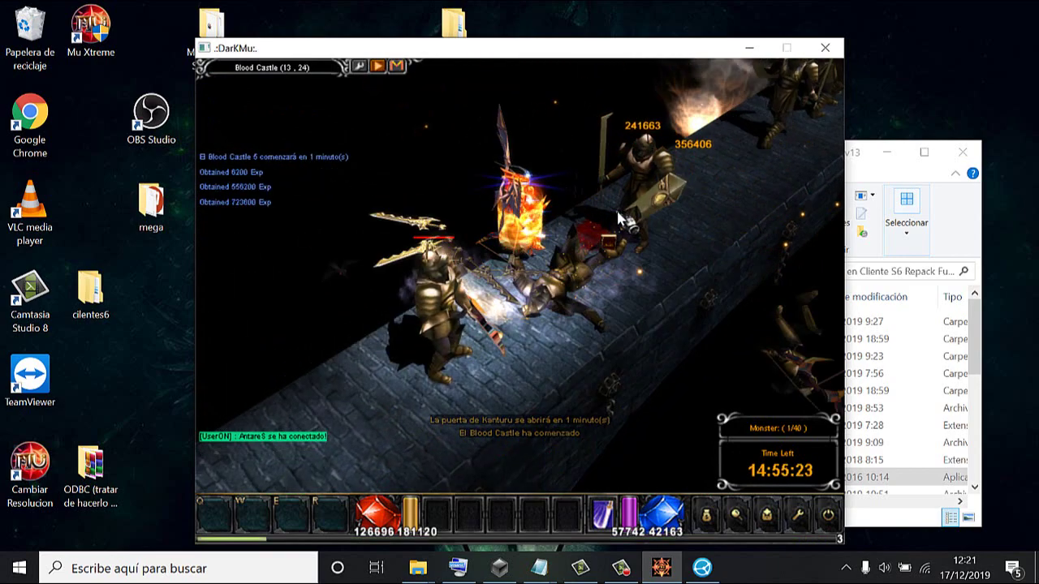
{"action": "right_click", "coordinate": [618, 218]}
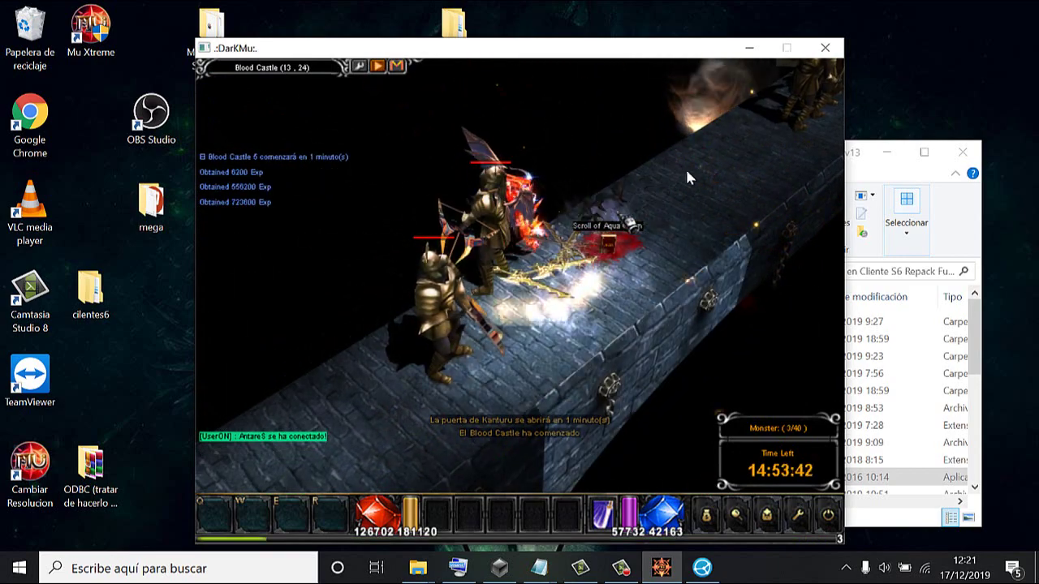
{"action": "left_click", "coordinate": [753, 154]}
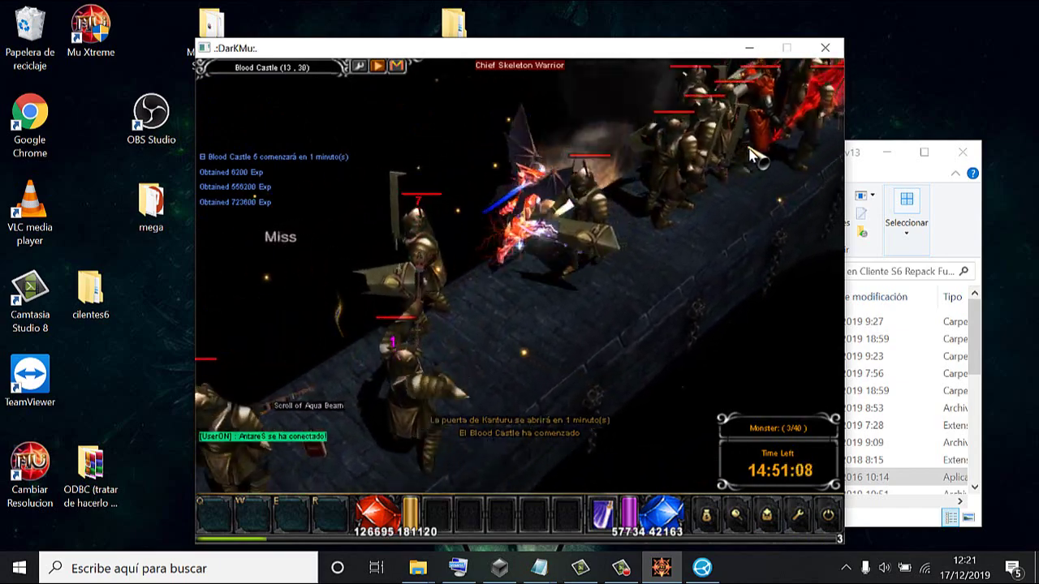
{"action": "right_click", "coordinate": [671, 223]}
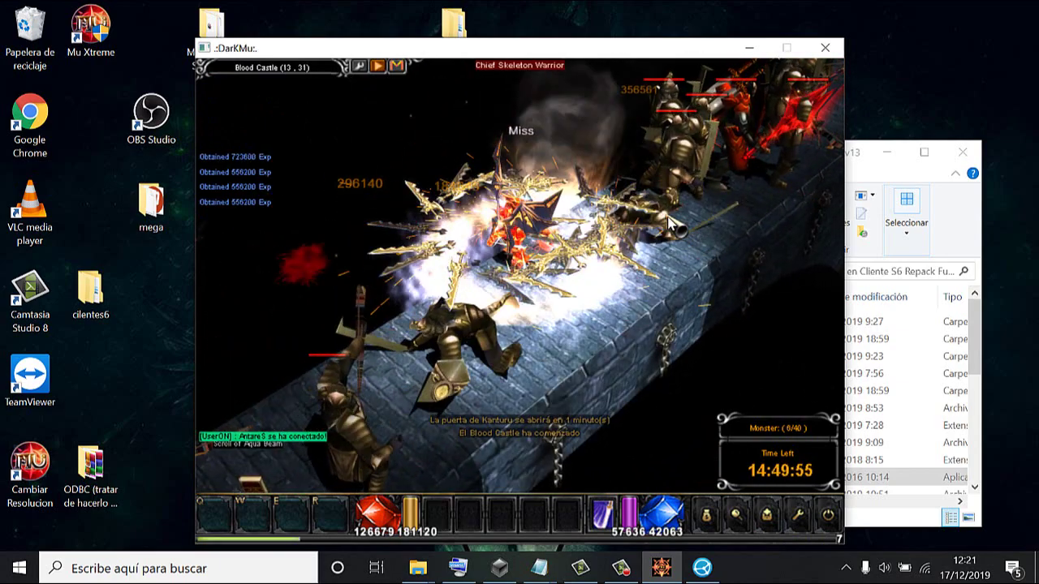
{"action": "right_click", "coordinate": [658, 224]}
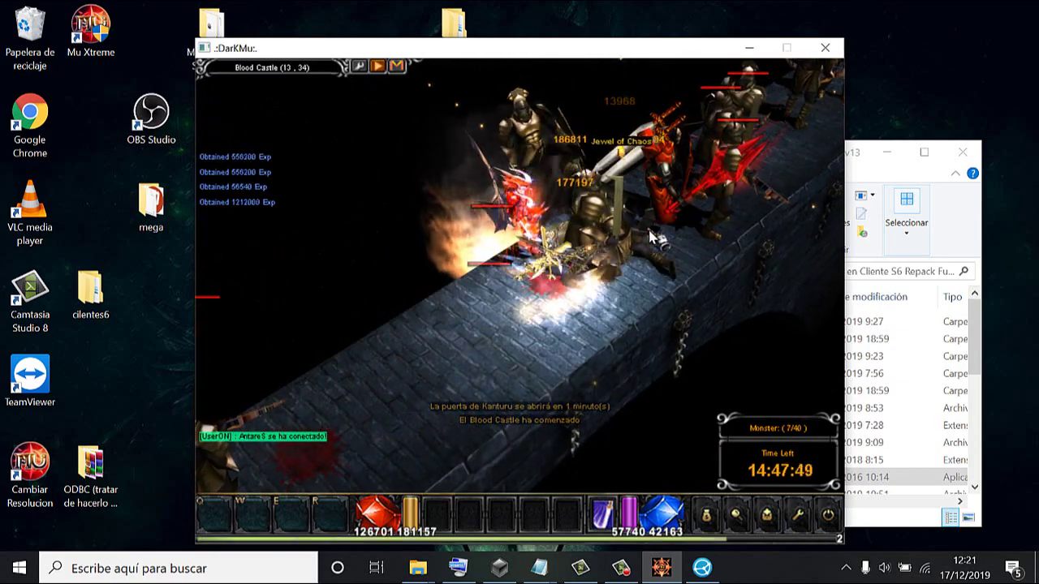
{"action": "right_click", "coordinate": [649, 235]}
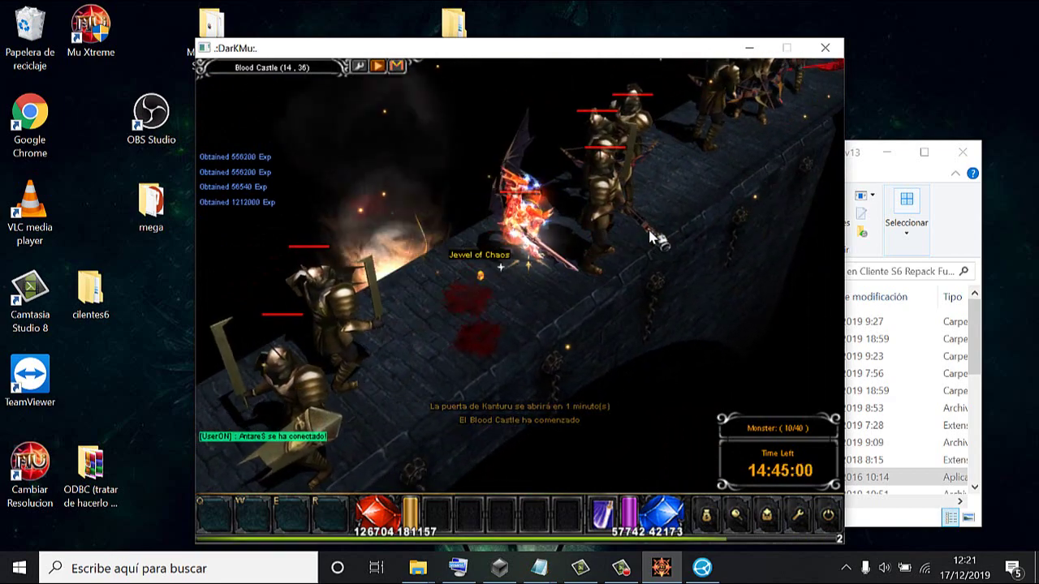
Fight through the skeleton archers and warriors on the middle of the bridge until reaching the Red Skeleton Knights
{"action": "right_click", "coordinate": [655, 237]}
{"action": "right_click", "coordinate": [643, 212]}
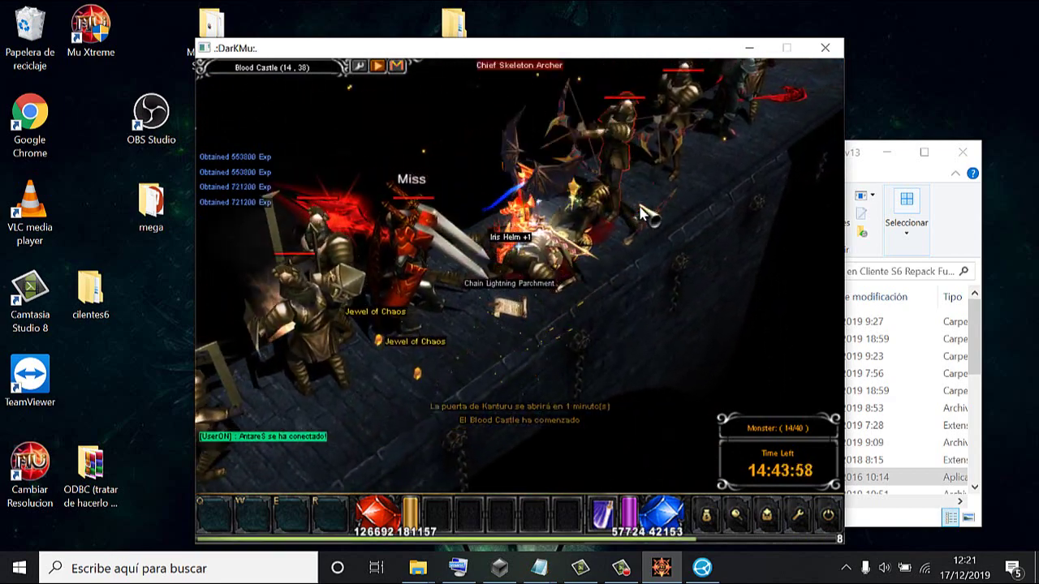
{"action": "right_click", "coordinate": [618, 211]}
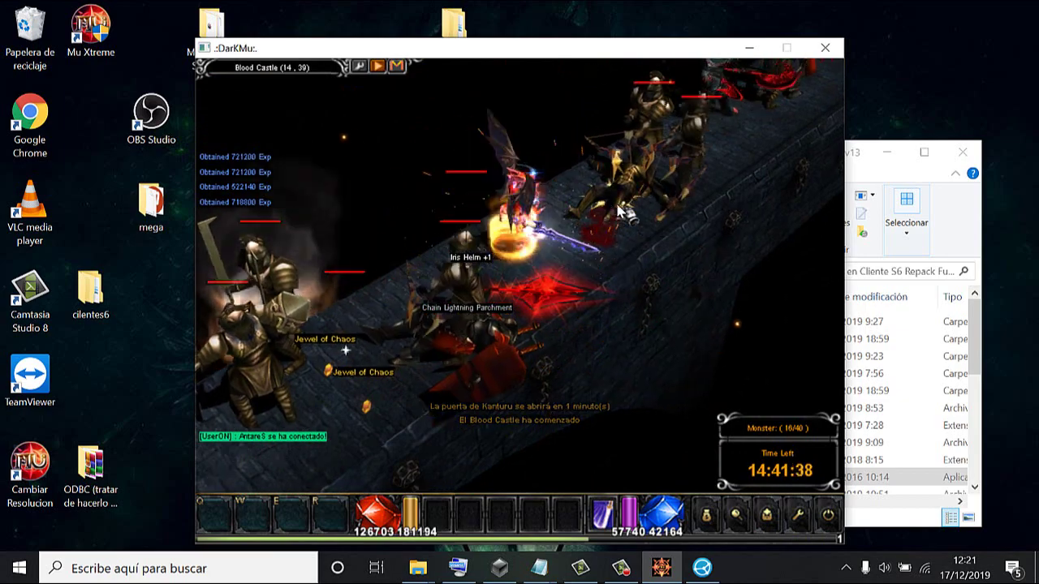
{"action": "right_click", "coordinate": [619, 211]}
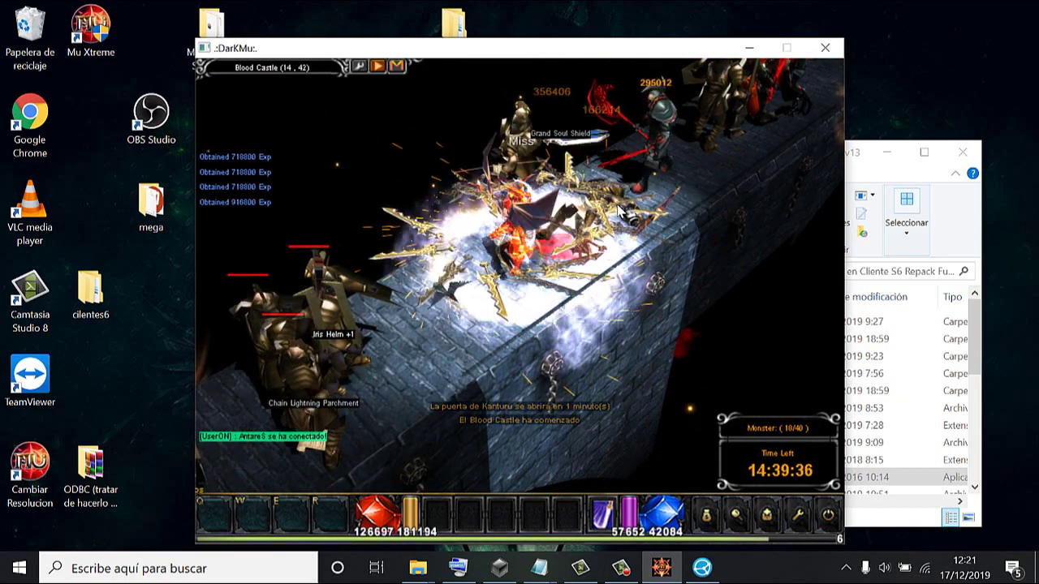
{"action": "left_click", "coordinate": [618, 211]}
{"action": "right_click", "coordinate": [621, 212]}
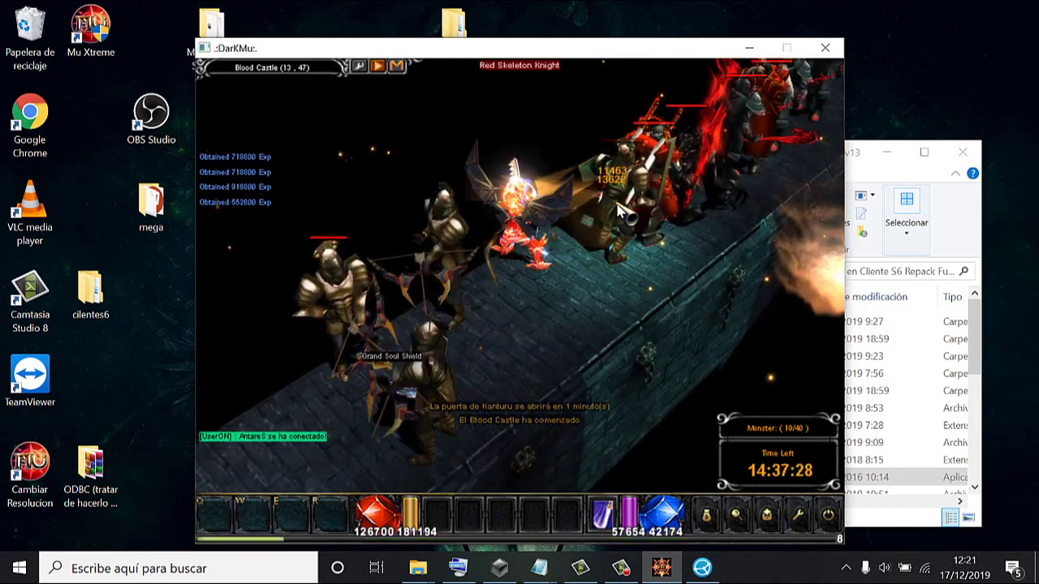
{"action": "right_click", "coordinate": [621, 212]}
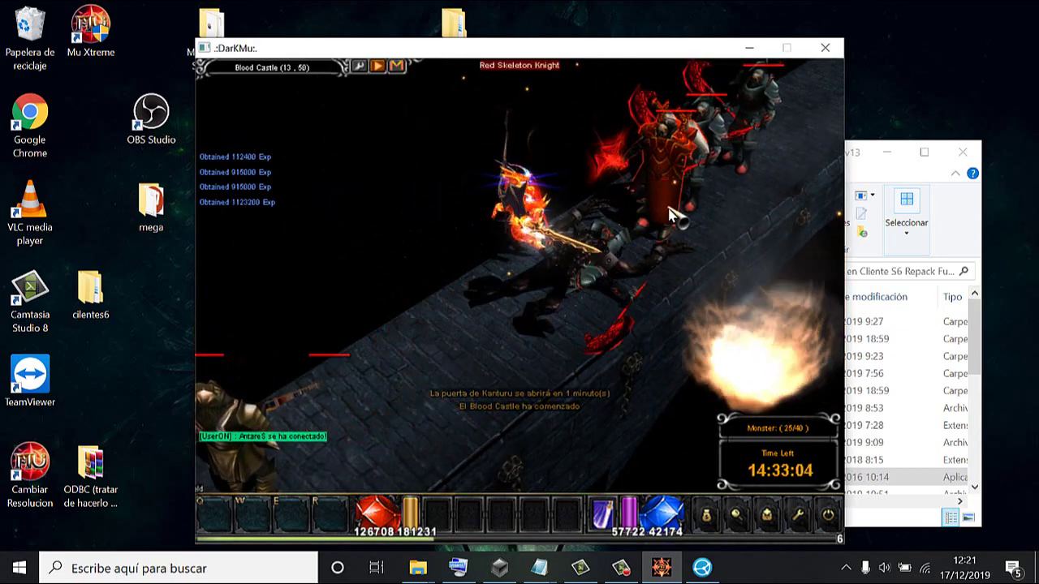
Kill the Red Skeleton Knights and Dark Skull Soldiers along the far half of the bridge, up to its castle end
{"action": "right_click", "coordinate": [675, 214]}
{"action": "right_click", "coordinate": [629, 231]}
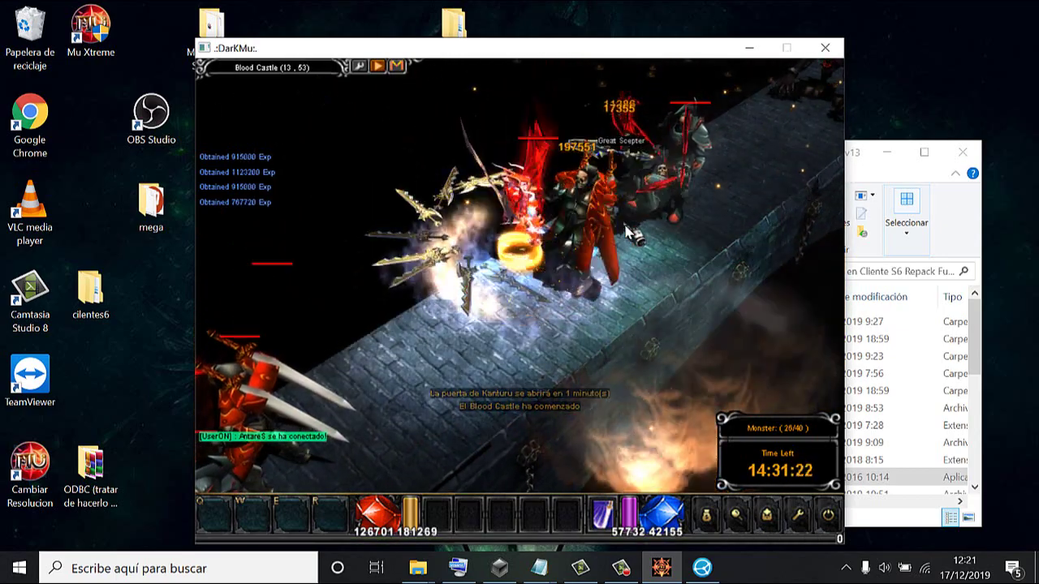
{"action": "right_click", "coordinate": [657, 222]}
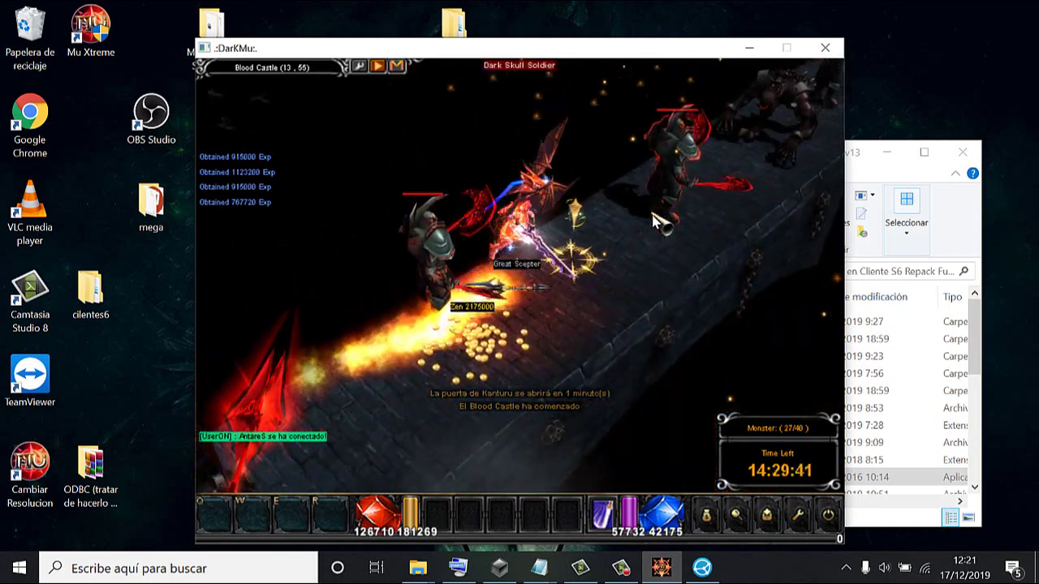
{"action": "right_click", "coordinate": [618, 219]}
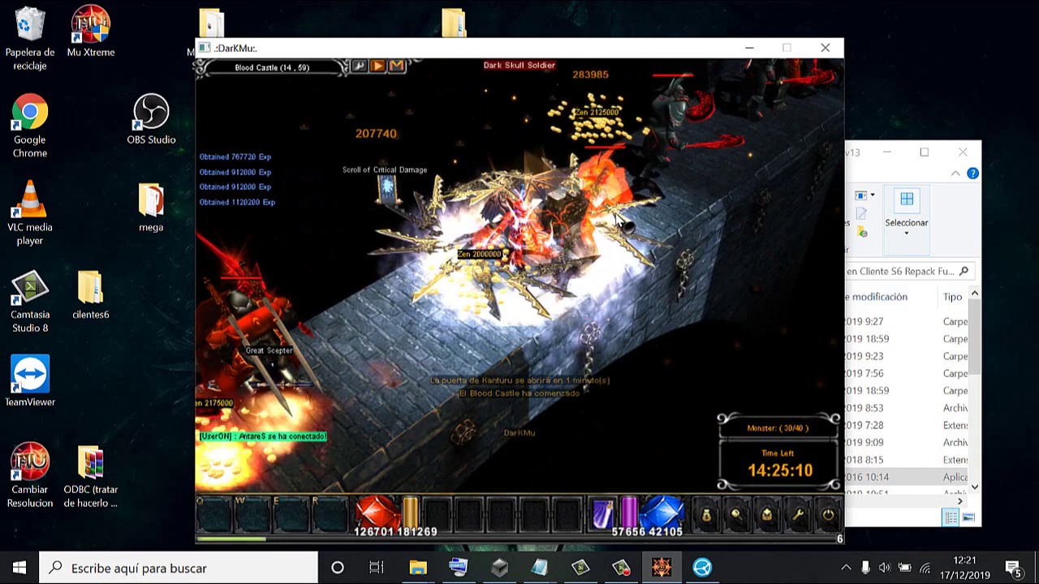
{"action": "right_click", "coordinate": [618, 219]}
{"action": "right_click", "coordinate": [619, 221]}
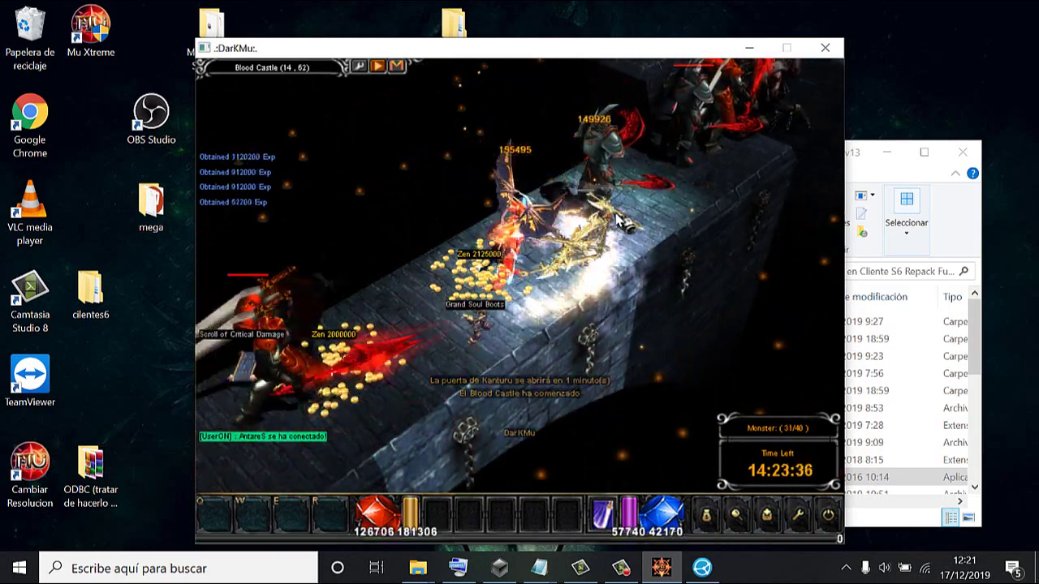
{"action": "right_click", "coordinate": [619, 219]}
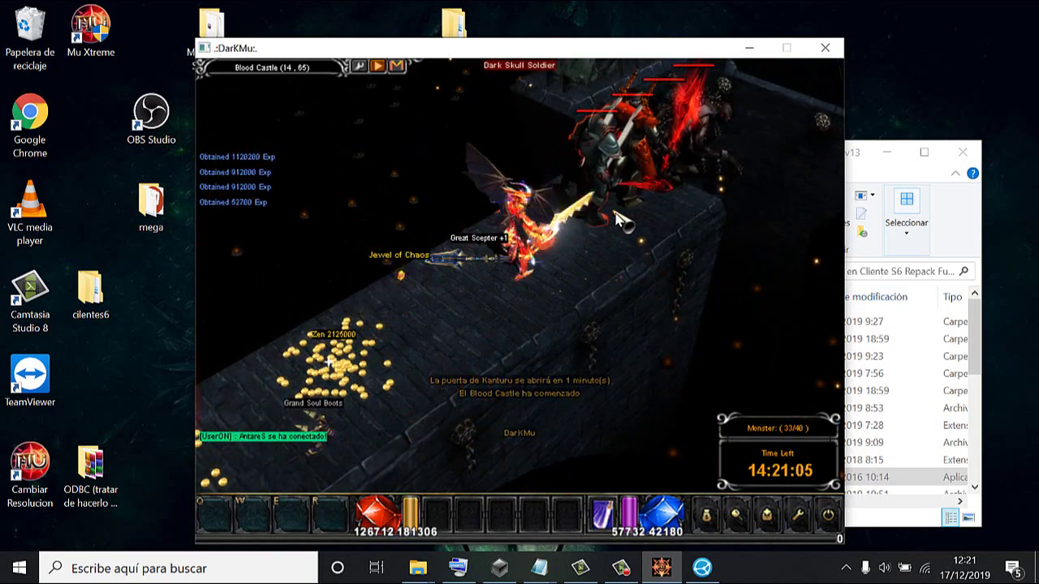
{"action": "right_click", "coordinate": [618, 219]}
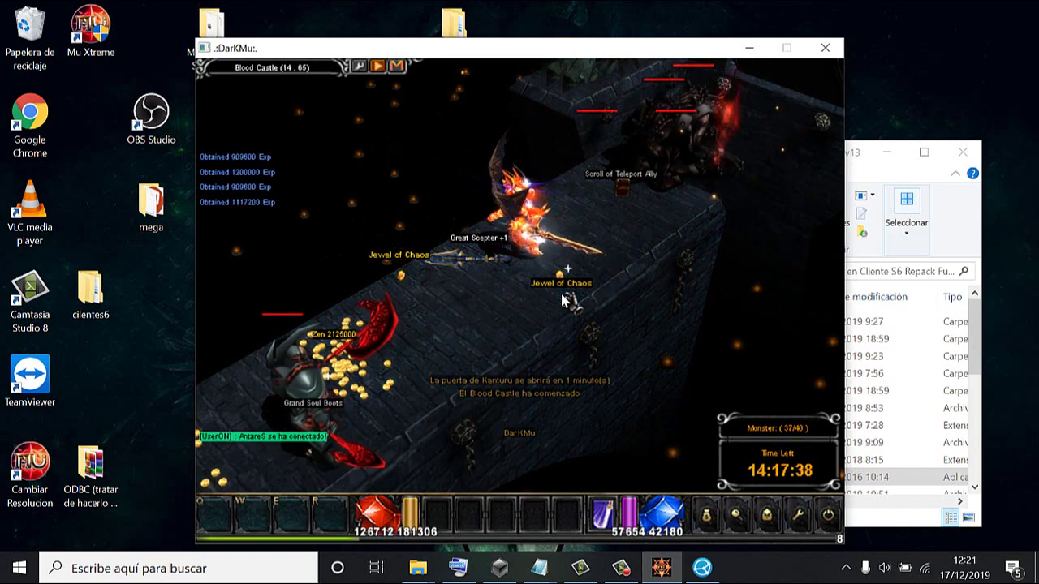
Turn back from the castle end of the bridge and kill the Dark Skull Soldiers around the dropped Zen and Great Scepter
{"action": "left_click", "coordinate": [492, 355]}
{"action": "right_click", "coordinate": [451, 355]}
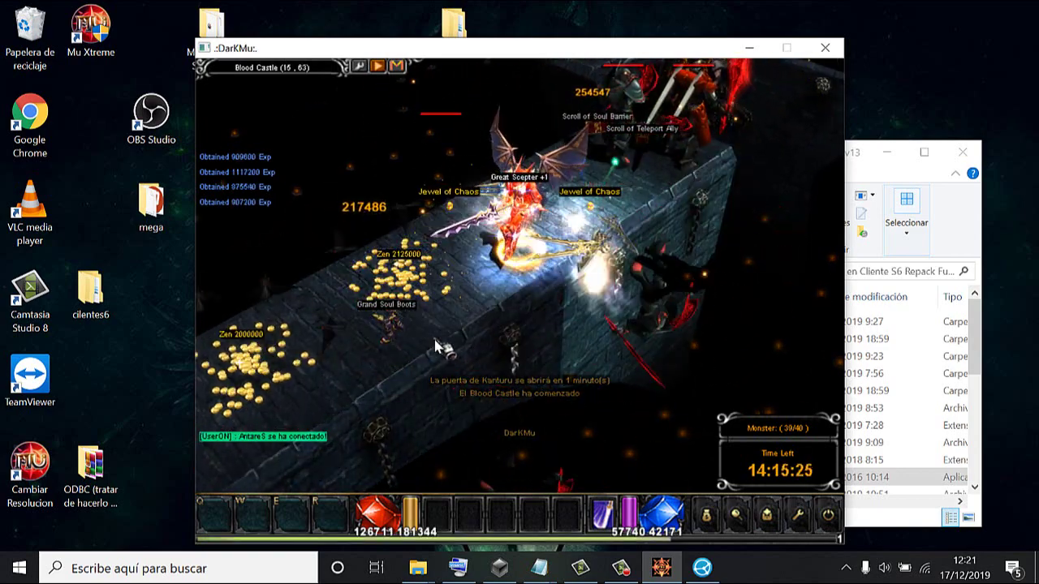
{"action": "right_click", "coordinate": [379, 385]}
{"action": "left_click", "coordinate": [378, 385]}
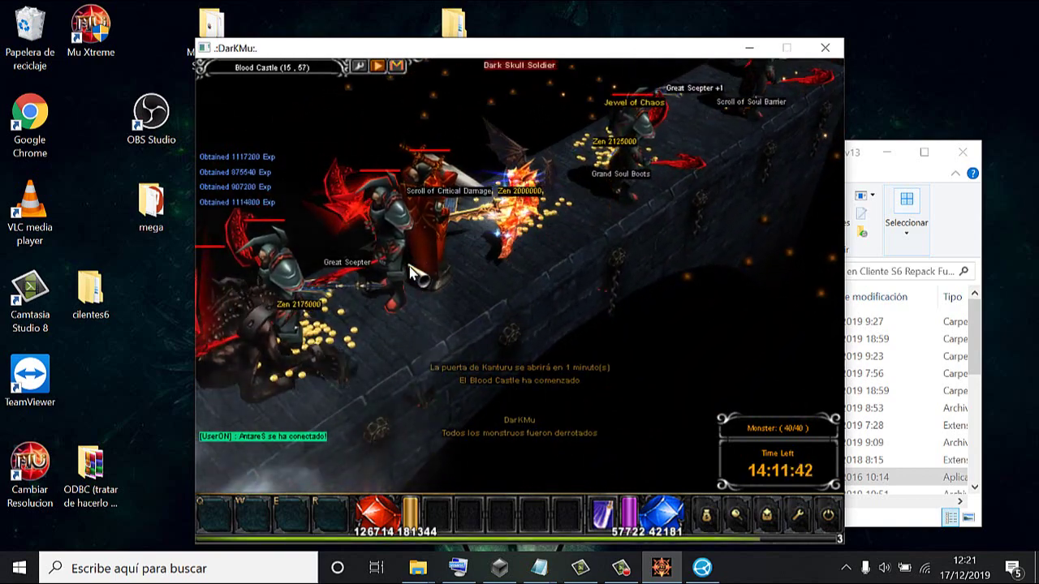
{"action": "right_click", "coordinate": [416, 273]}
{"action": "left_click", "coordinate": [423, 287]}
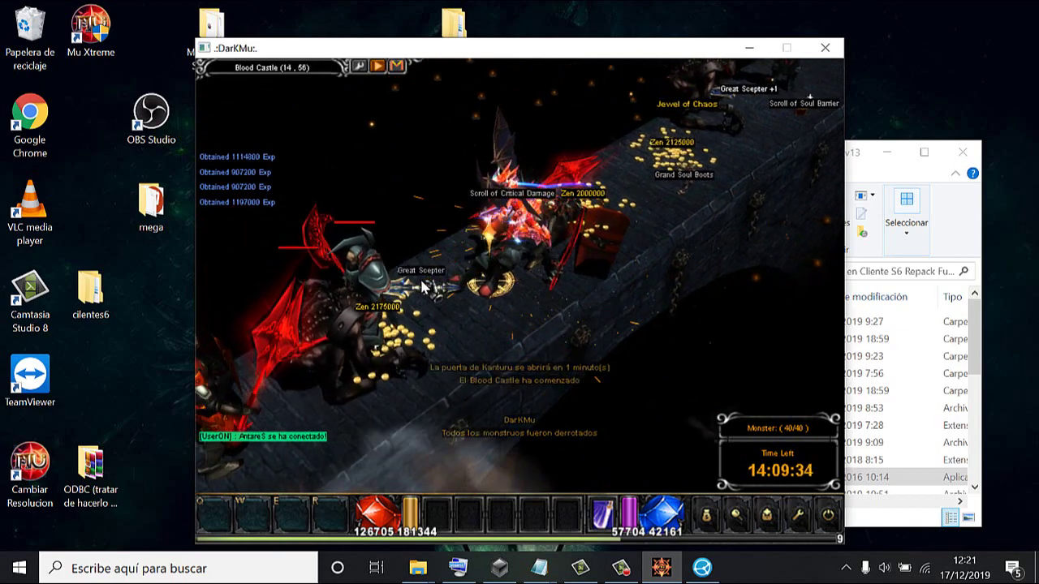
{"action": "right_click", "coordinate": [424, 293]}
{"action": "right_click", "coordinate": [423, 298]}
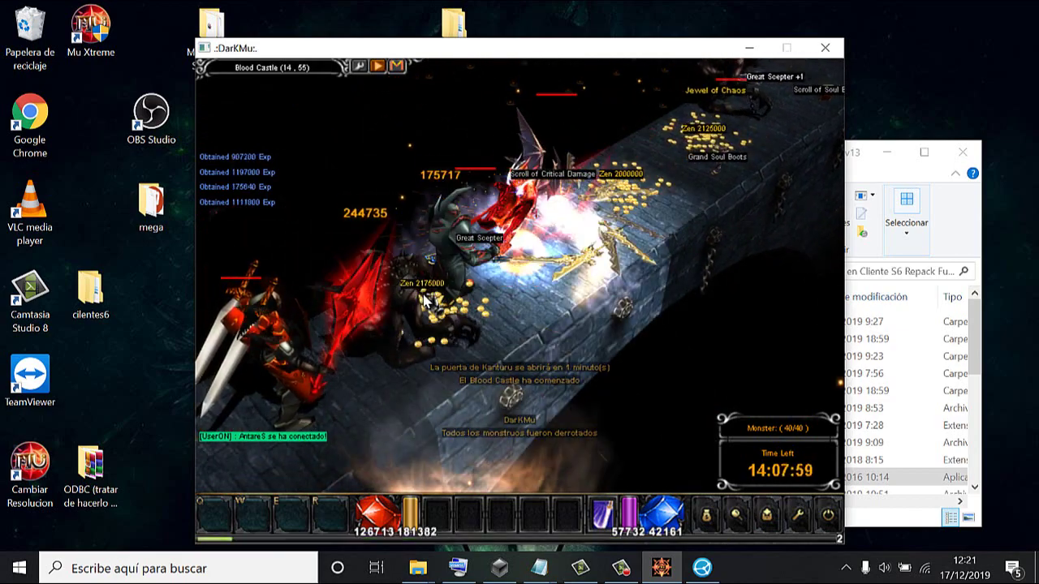
Continue back down the bridge, clearing the Red Skeleton Knights, Dark Skull Soldiers and Chief Skeleton Warriors with Twisting Slash
{"action": "left_click", "coordinate": [423, 347]}
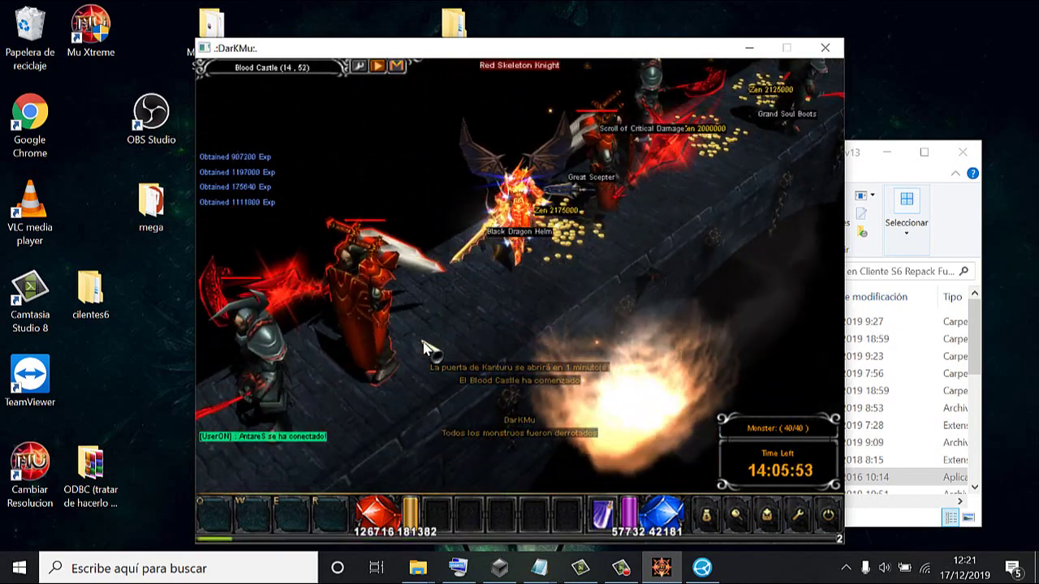
{"action": "right_click", "coordinate": [423, 349]}
{"action": "left_click", "coordinate": [423, 349]}
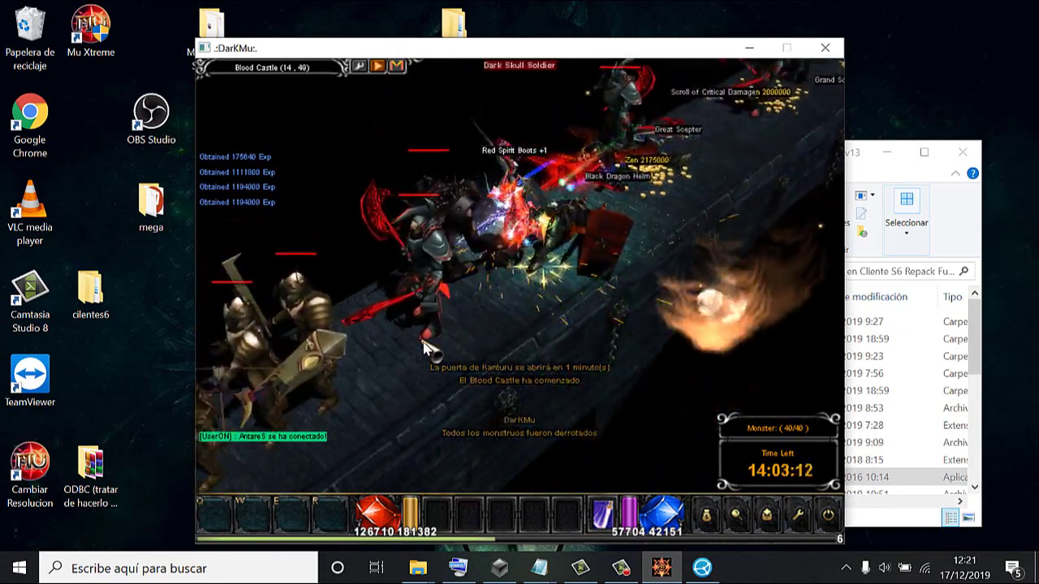
{"action": "right_click", "coordinate": [423, 349]}
{"action": "right_click", "coordinate": [423, 349]}
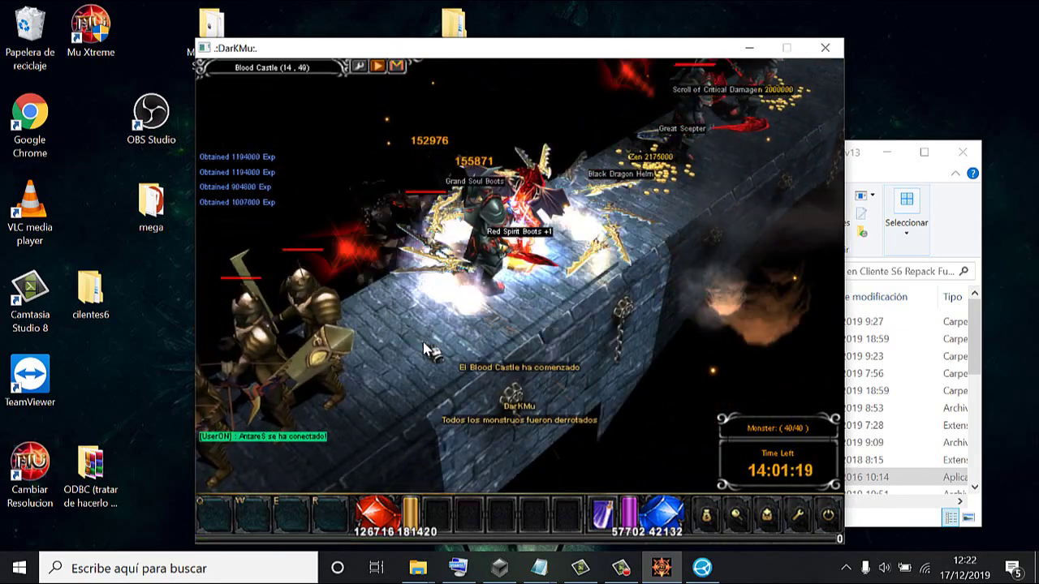
{"action": "left_click", "coordinate": [423, 349]}
{"action": "right_click", "coordinate": [423, 349]}
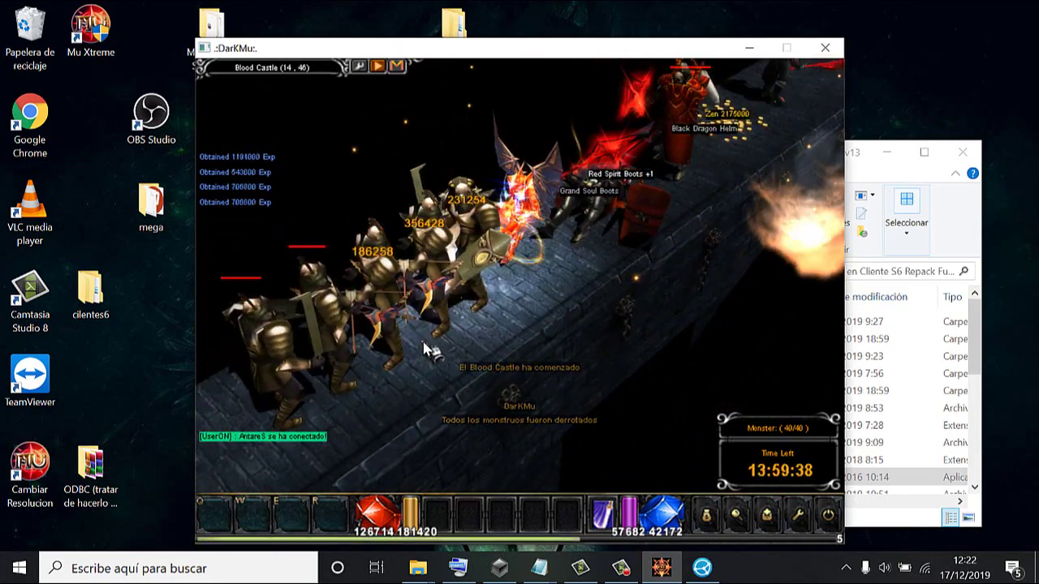
{"action": "left_click", "coordinate": [423, 349]}
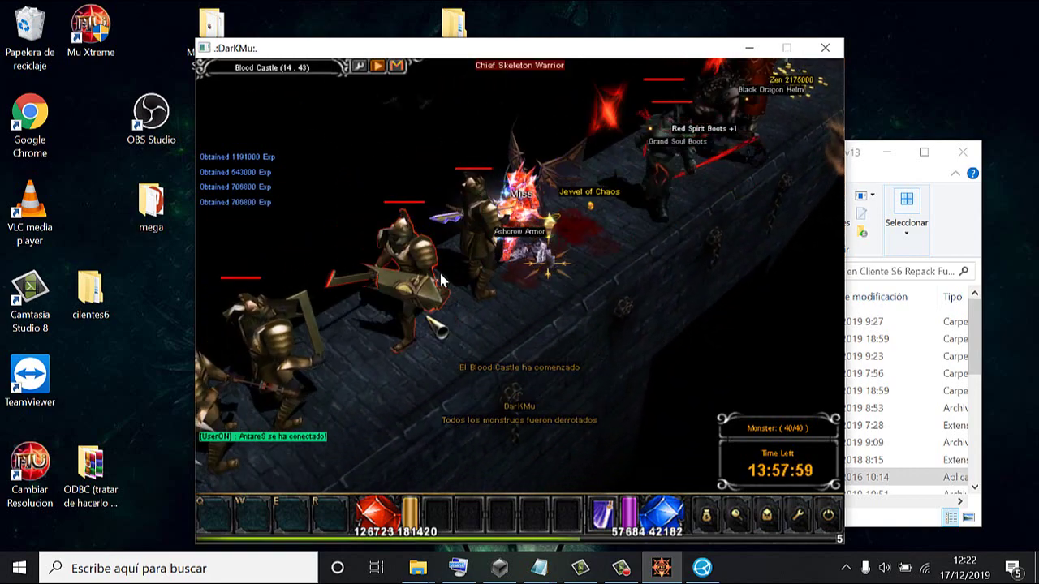
{"action": "right_click", "coordinate": [444, 276]}
{"action": "right_click", "coordinate": [441, 273]}
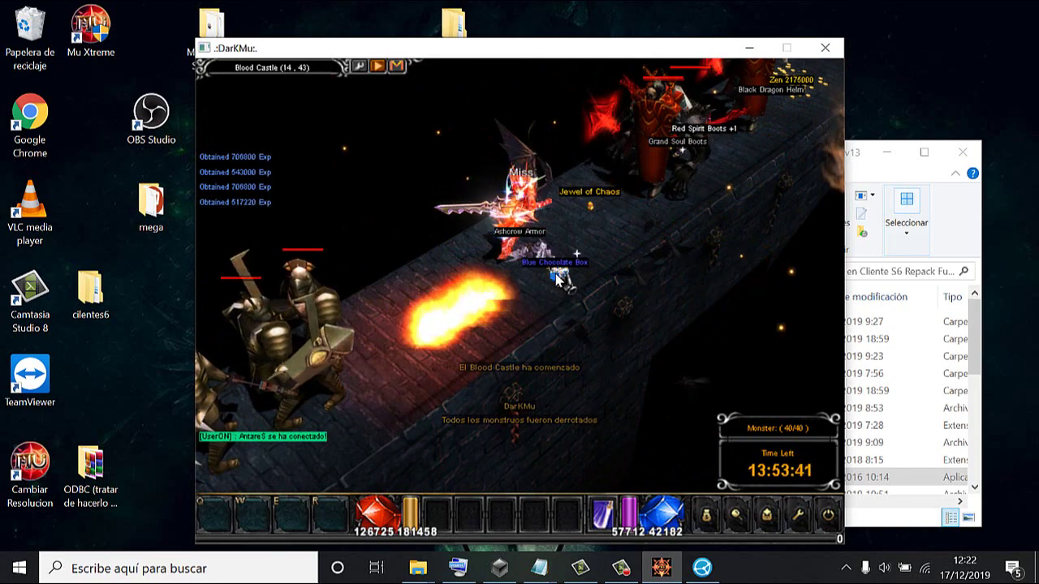
Pick up the Blue Chocolate Box and kill the skeletons closing in on the middle of the bridge
{"action": "left_click", "coordinate": [560, 278]}
{"action": "left_click", "coordinate": [456, 286]}
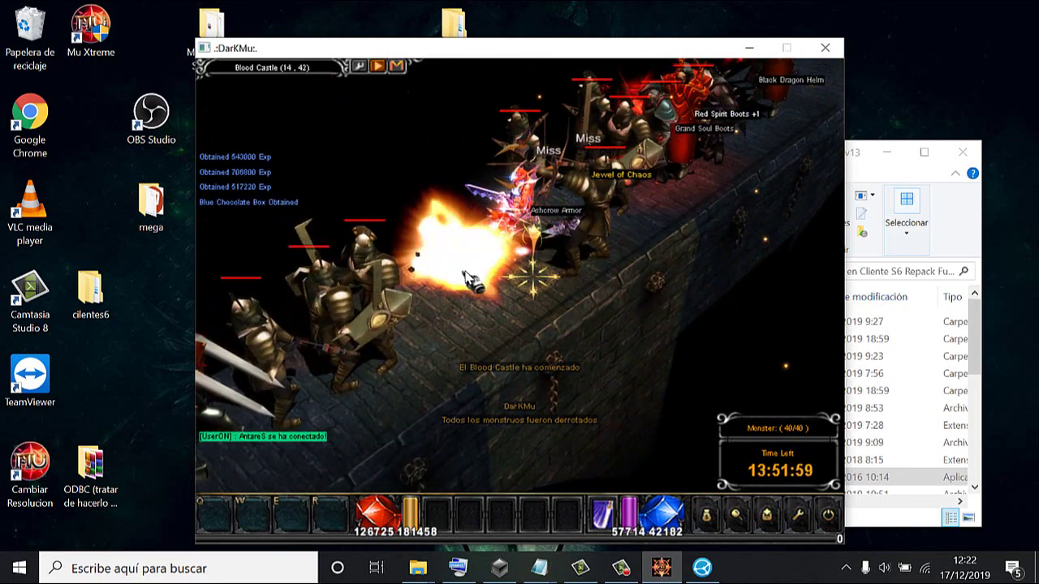
{"action": "right_click", "coordinate": [467, 277]}
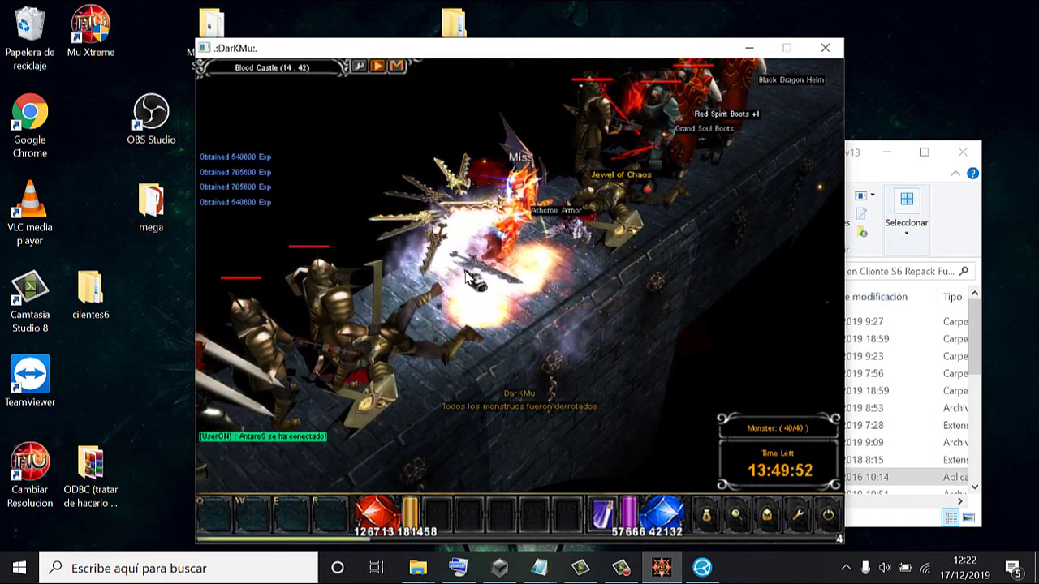
{"action": "right_click", "coordinate": [466, 277]}
{"action": "left_click", "coordinate": [462, 294]}
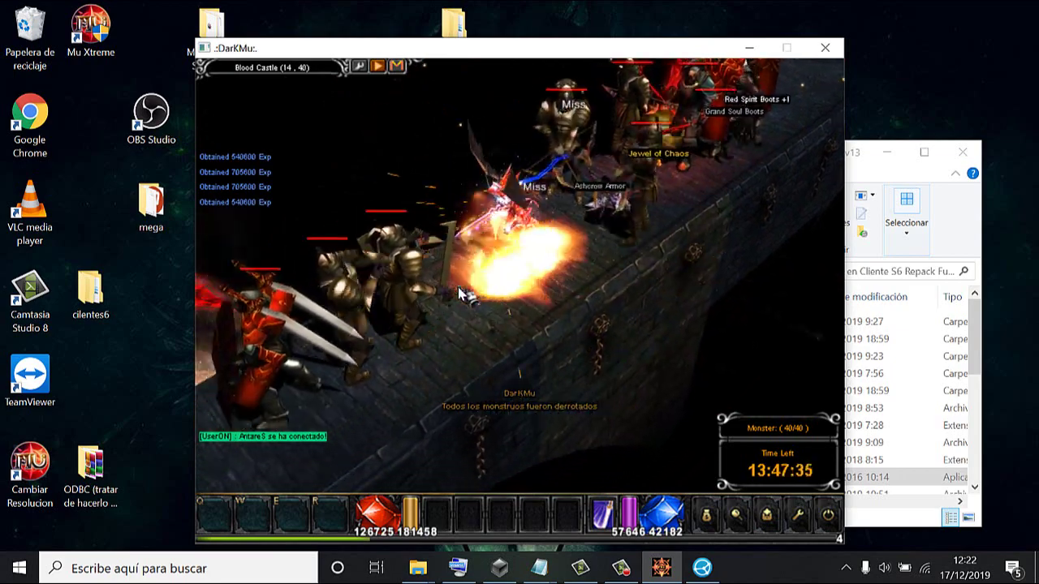
{"action": "right_click", "coordinate": [461, 294]}
{"action": "right_click", "coordinate": [587, 211]}
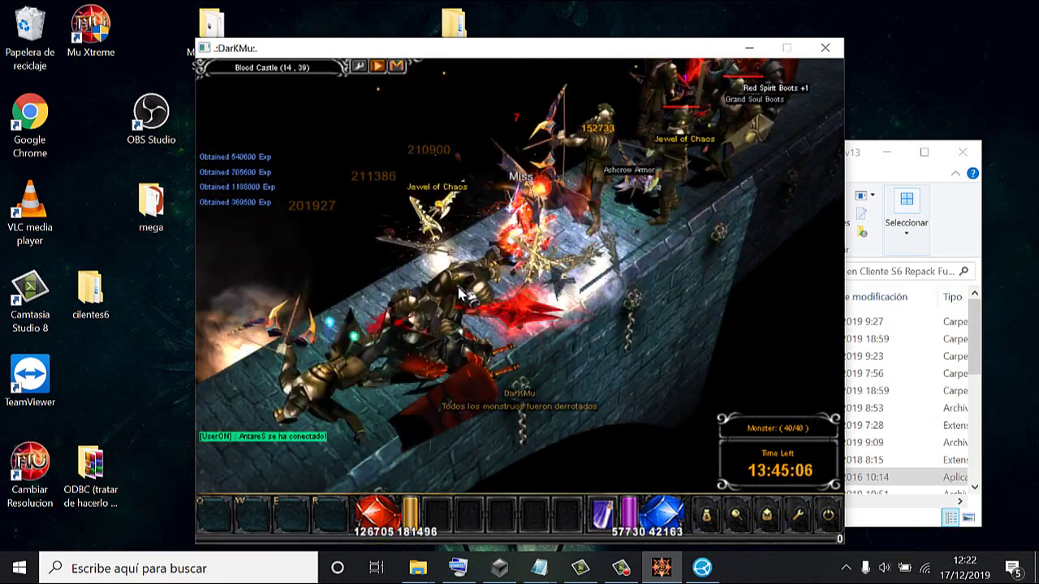
Return up the bridge toward the dropped Jewel of Chaos and attack the skeletons gathered around it
{"action": "left_click", "coordinate": [588, 210]}
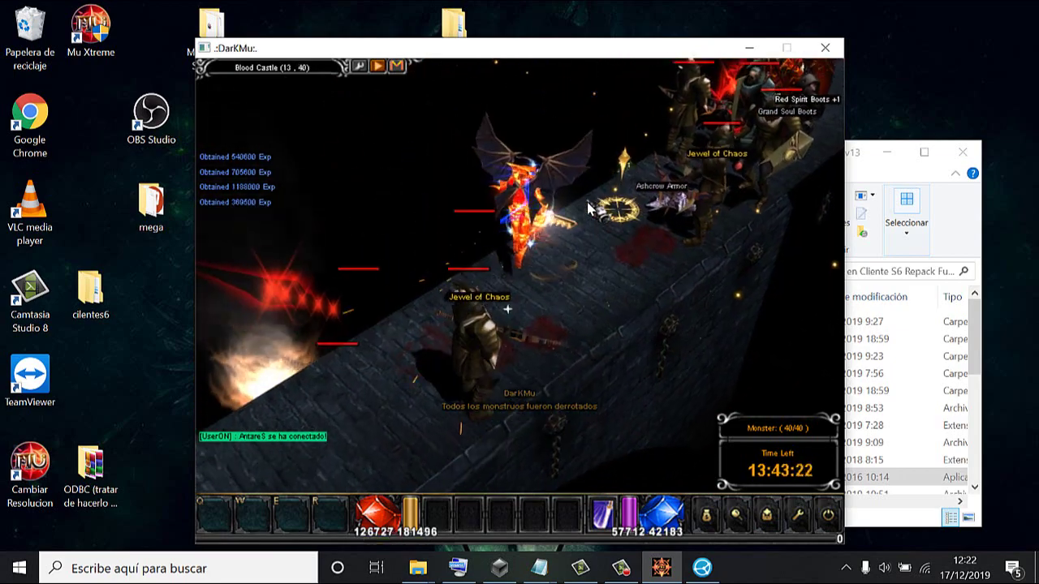
{"action": "right_click", "coordinate": [588, 209]}
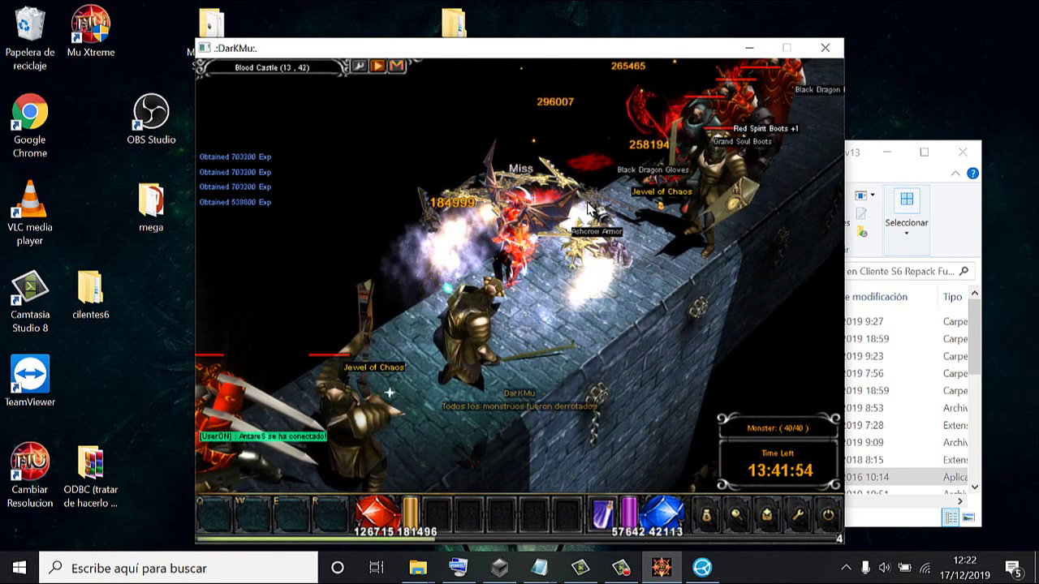
{"action": "left_click", "coordinate": [663, 217]}
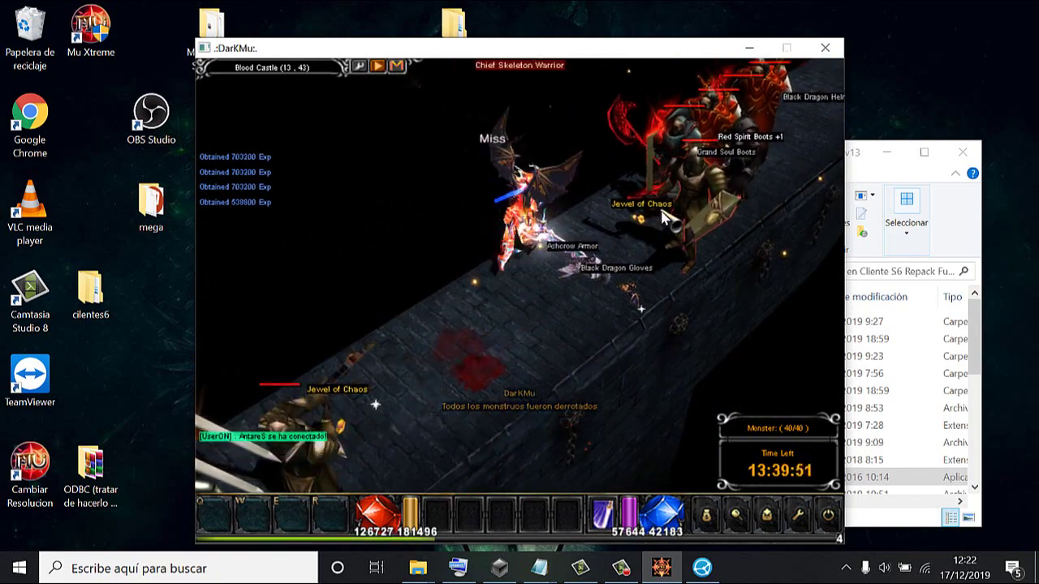
{"action": "right_click", "coordinate": [664, 217]}
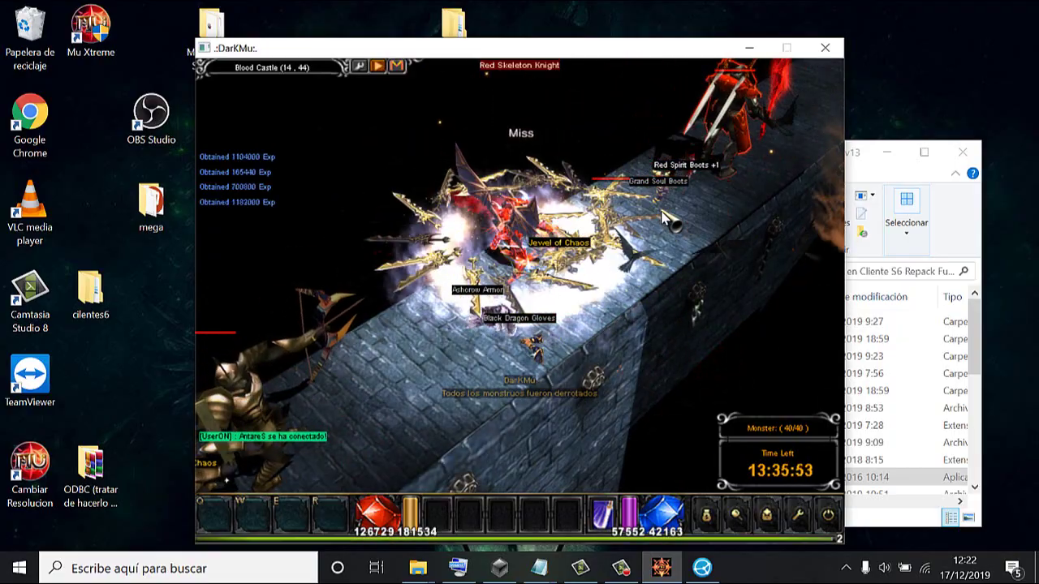
Leave Blood Castle by warping to Lorencia and step away from the monsters at the arrival area
{"action": "key", "text": "m"}
{"action": "right_click", "coordinate": [547, 140]}
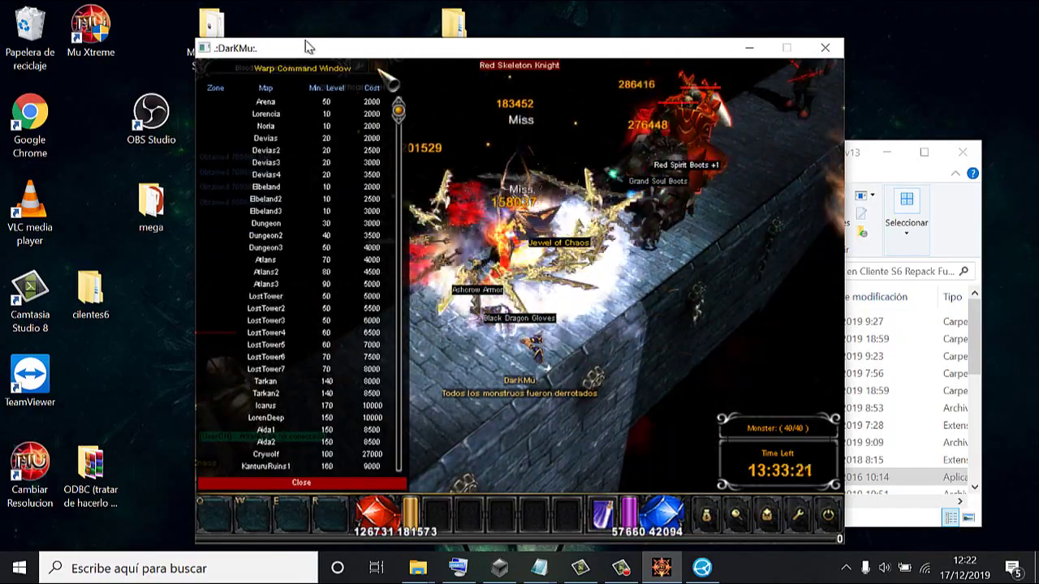
{"action": "left_click", "coordinate": [282, 114]}
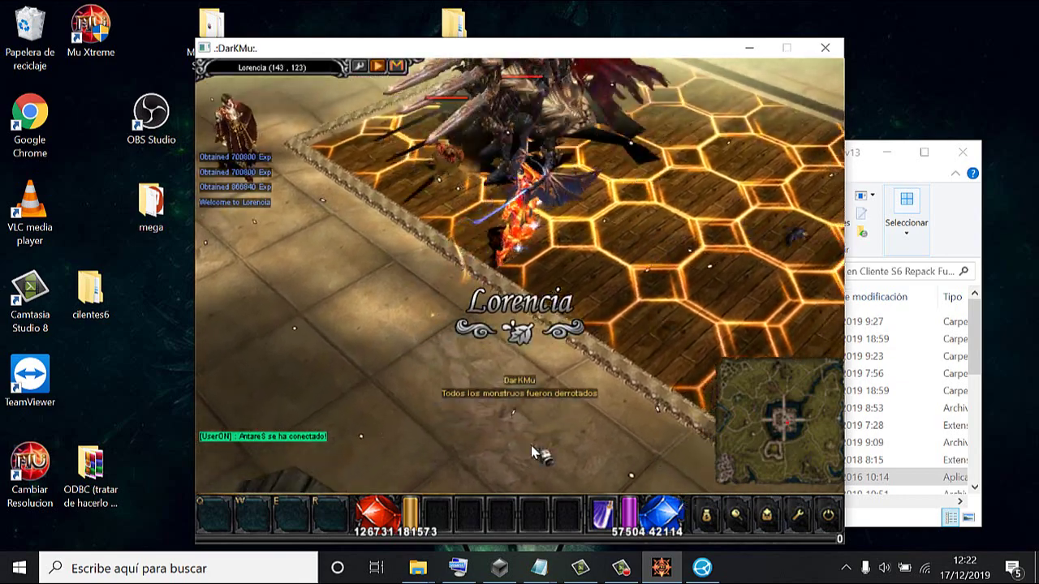
{"action": "left_click", "coordinate": [537, 452]}
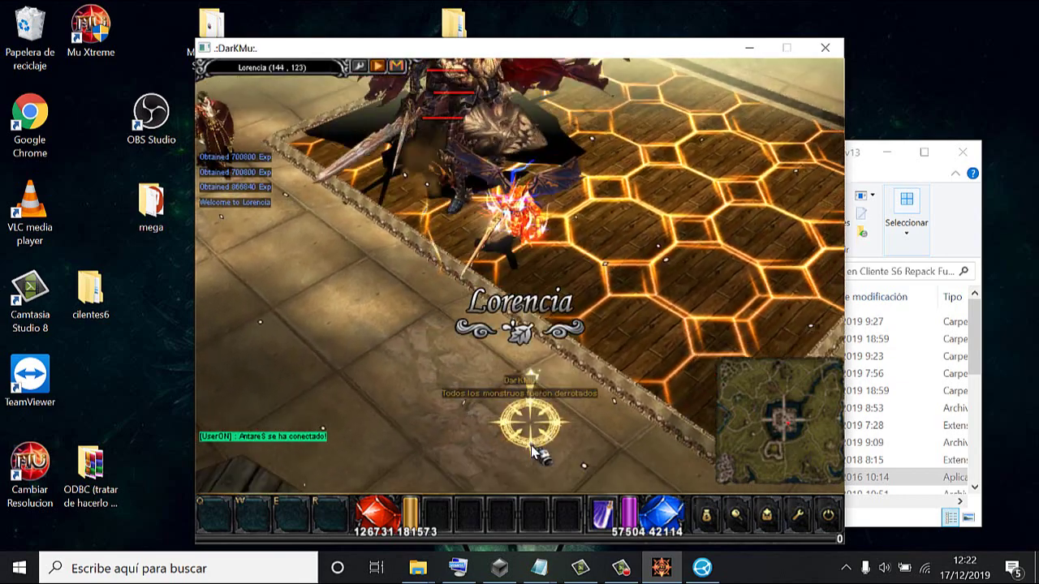
In the ItemDrop file, set the Jewel of Chaos drop rate to -1 for maps 11 to 17, save, and close it
{"action": "mouse_move", "coordinate": [539, 568]}
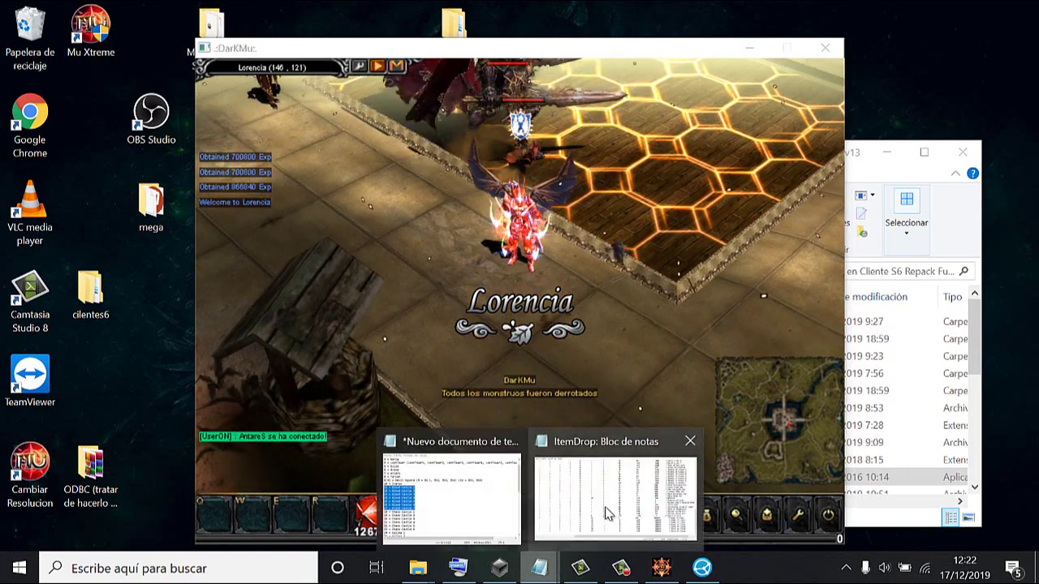
{"action": "left_click", "coordinate": [607, 509]}
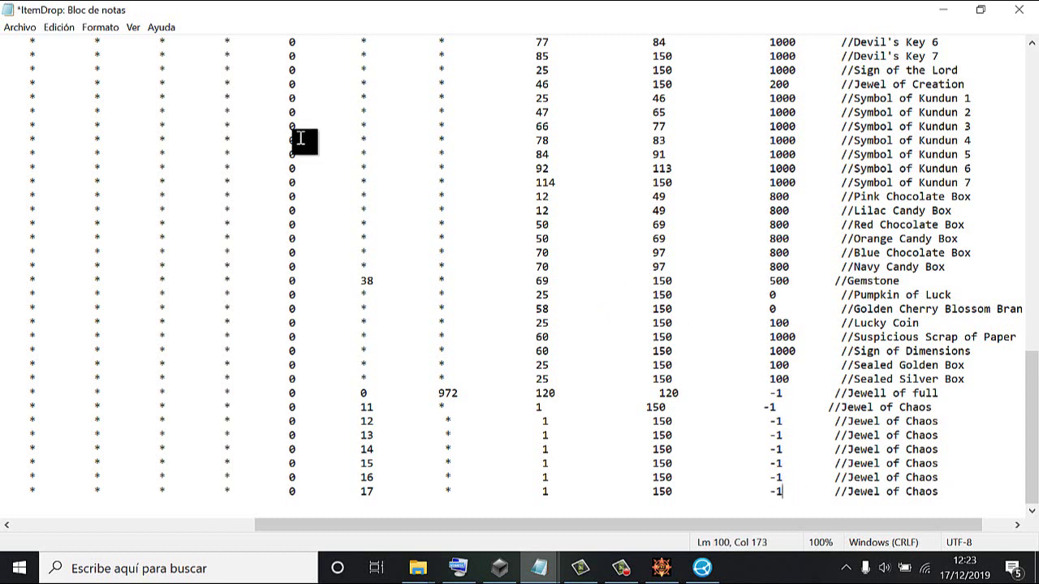
{"action": "left_click", "coordinate": [21, 29]}
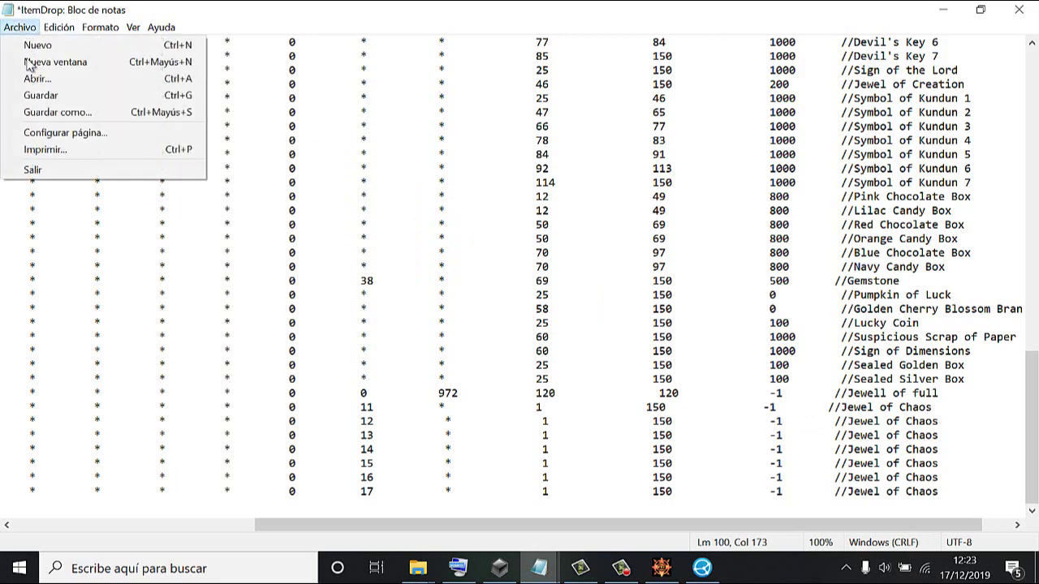
{"action": "left_click", "coordinate": [40, 97]}
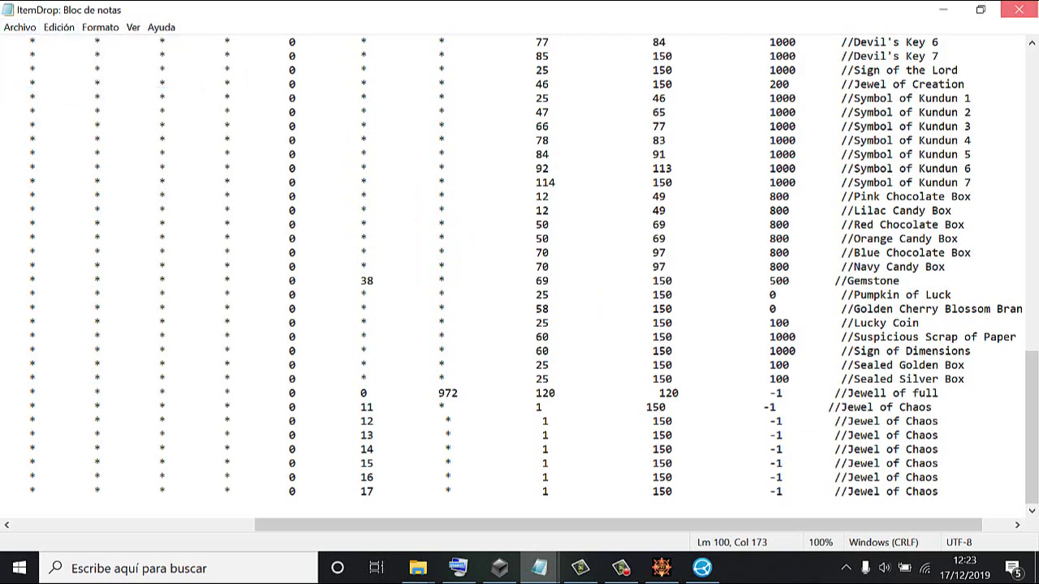
{"action": "left_click", "coordinate": [1018, 10]}
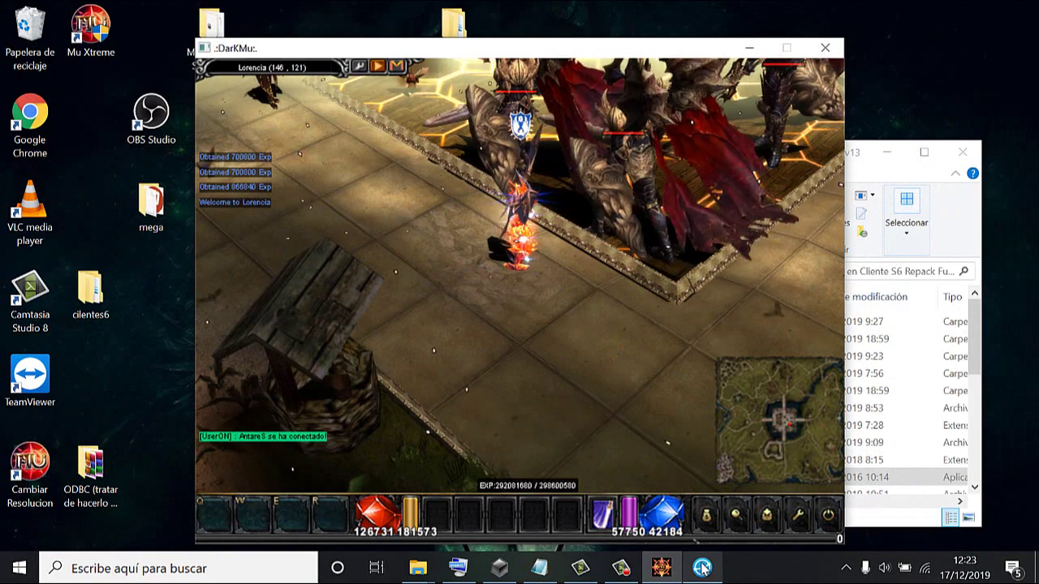
Switch to the Louis Emulator game server and reload its item data, returning to the game
{"action": "left_click", "coordinate": [702, 568]}
{"action": "left_click", "coordinate": [95, 33]}
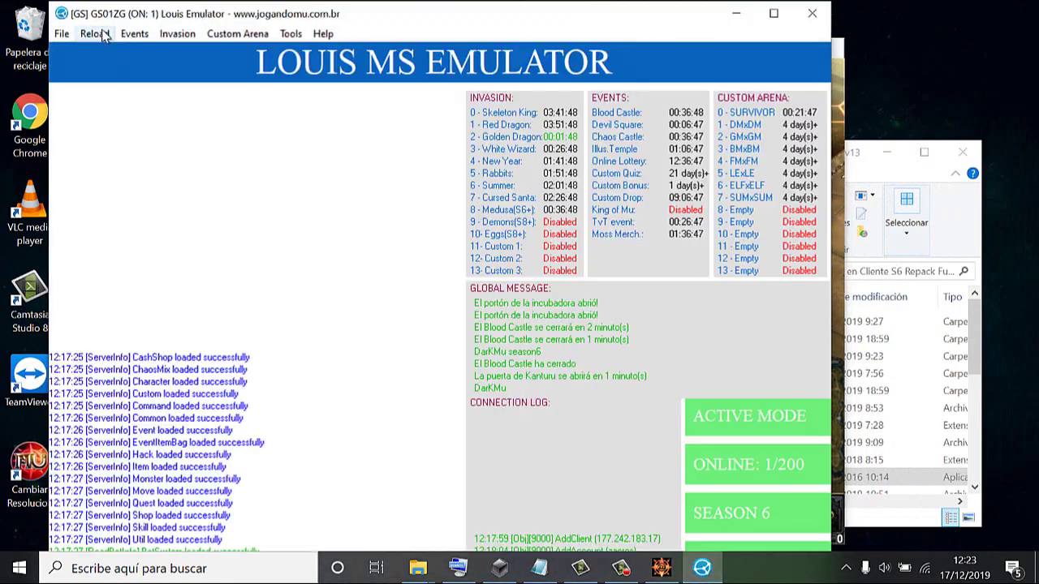
{"action": "left_click", "coordinate": [130, 212]}
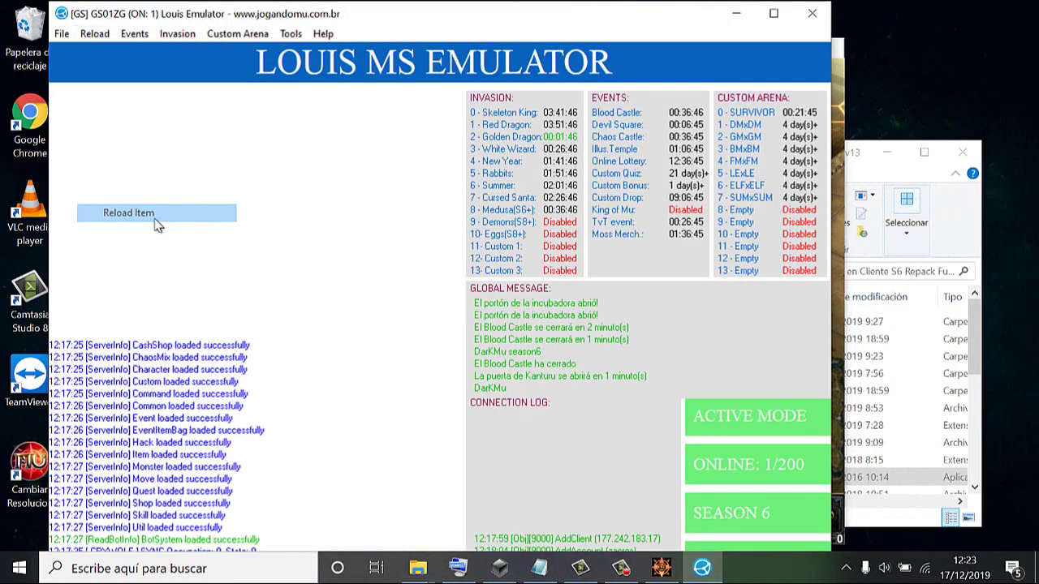
{"action": "left_click", "coordinate": [728, 26]}
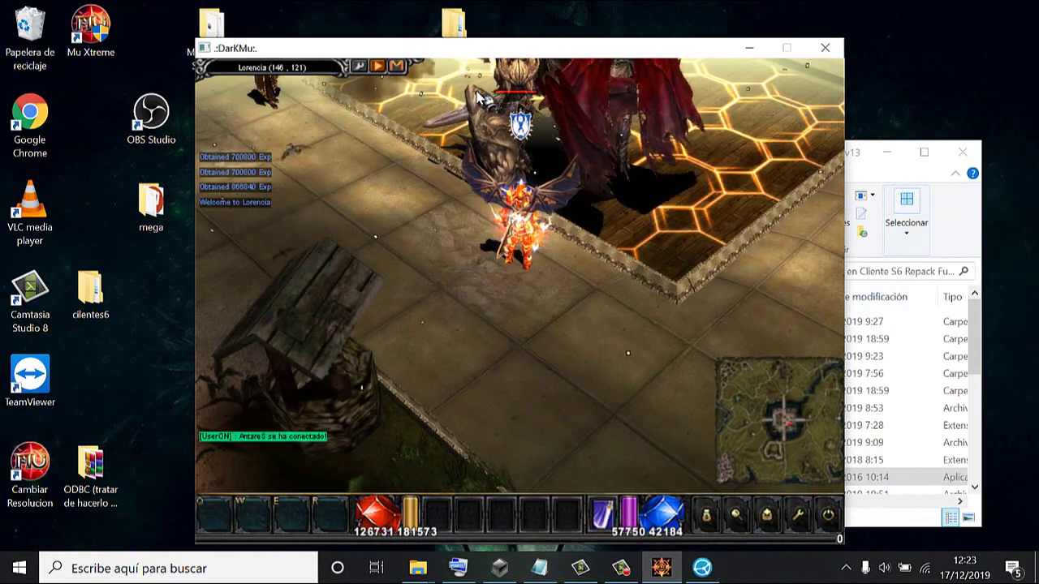
Check the character's inventory and walk across Lorencia into the bar
{"action": "key", "text": "v"}
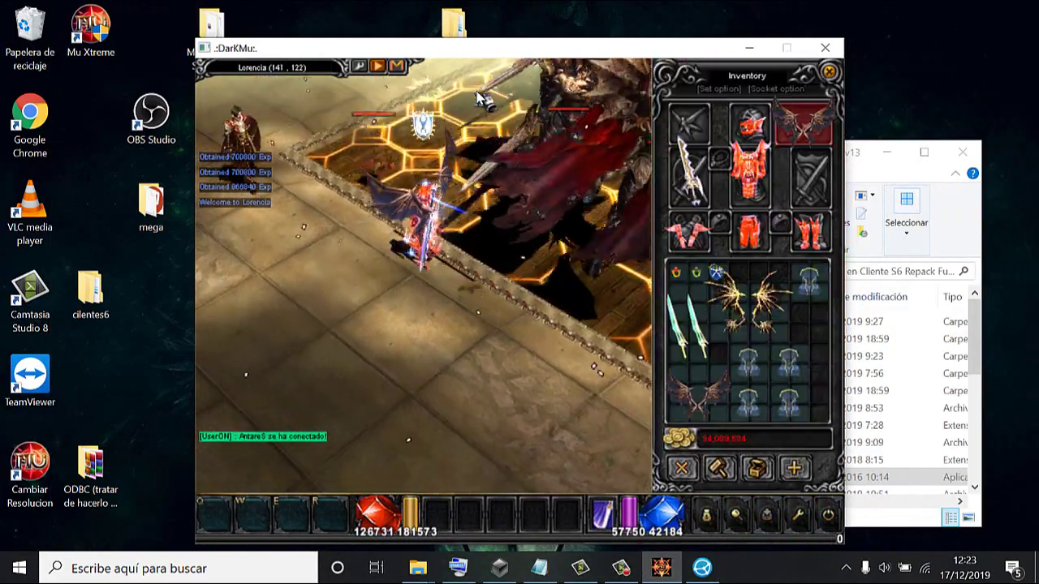
{"action": "key", "text": "v"}
{"action": "left_click", "coordinate": [479, 97]}
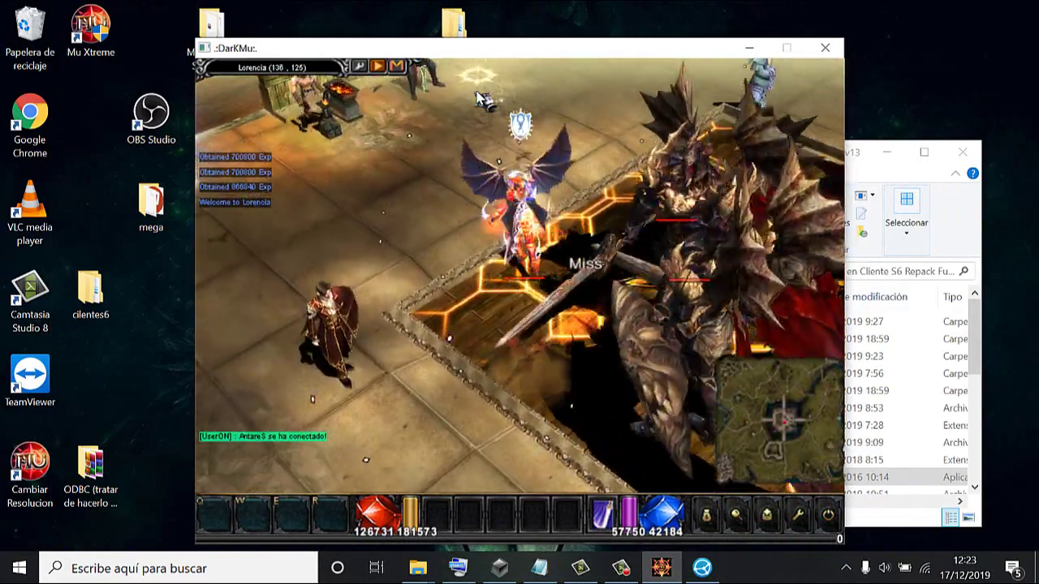
{"action": "left_click", "coordinate": [479, 97]}
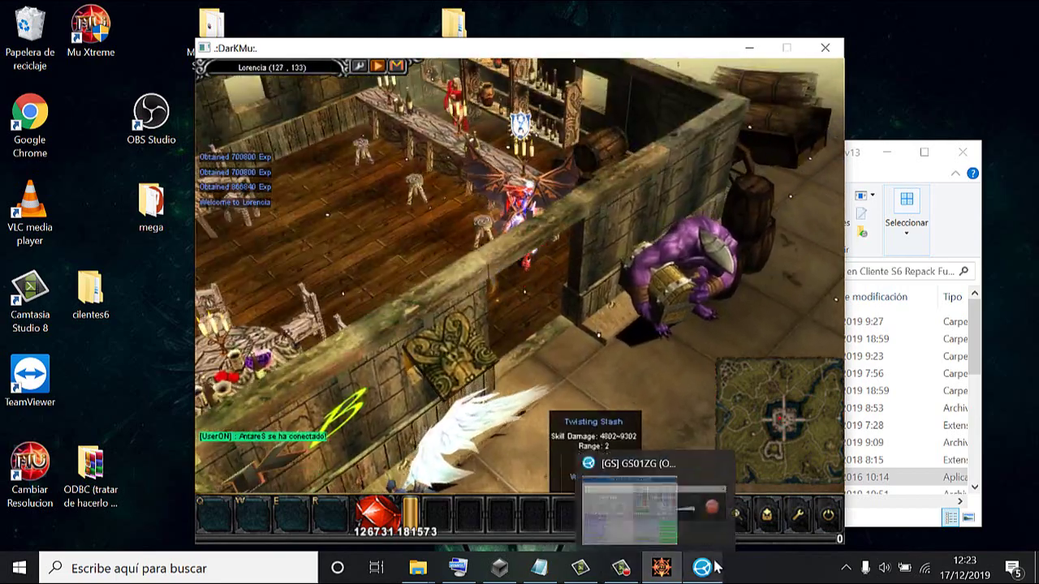
Start the Blood Castle event on the Louis Emulator game server and return to the game
{"action": "left_click", "coordinate": [712, 566]}
{"action": "left_click", "coordinate": [162, 37]}
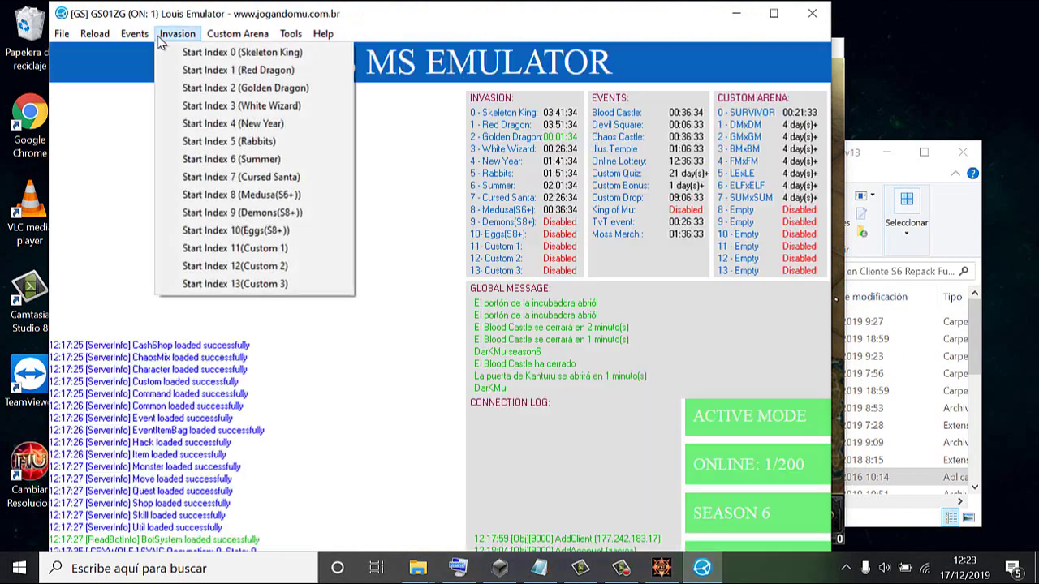
{"action": "mouse_move", "coordinate": [142, 39]}
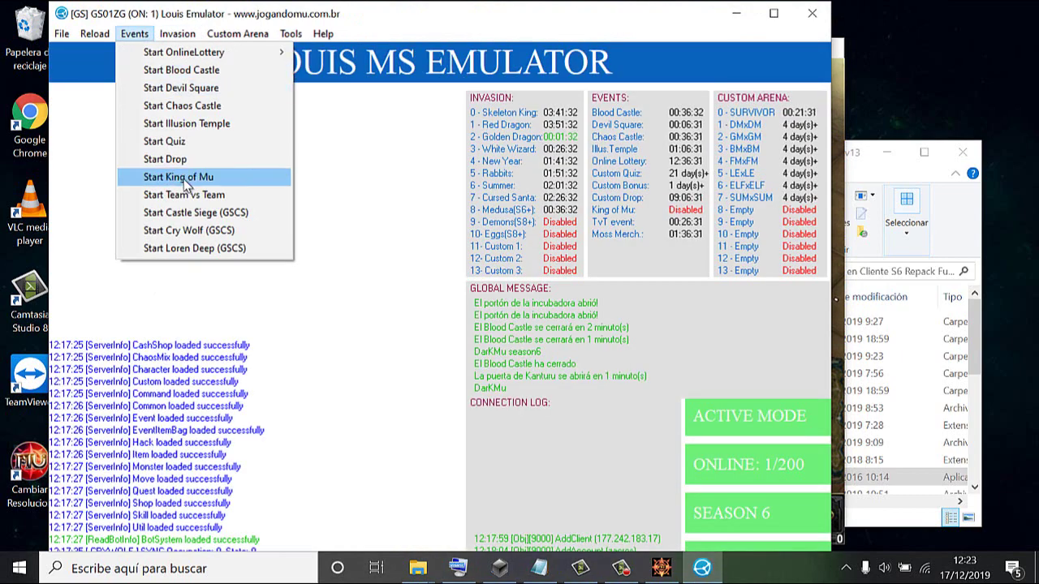
{"action": "left_click", "coordinate": [178, 76]}
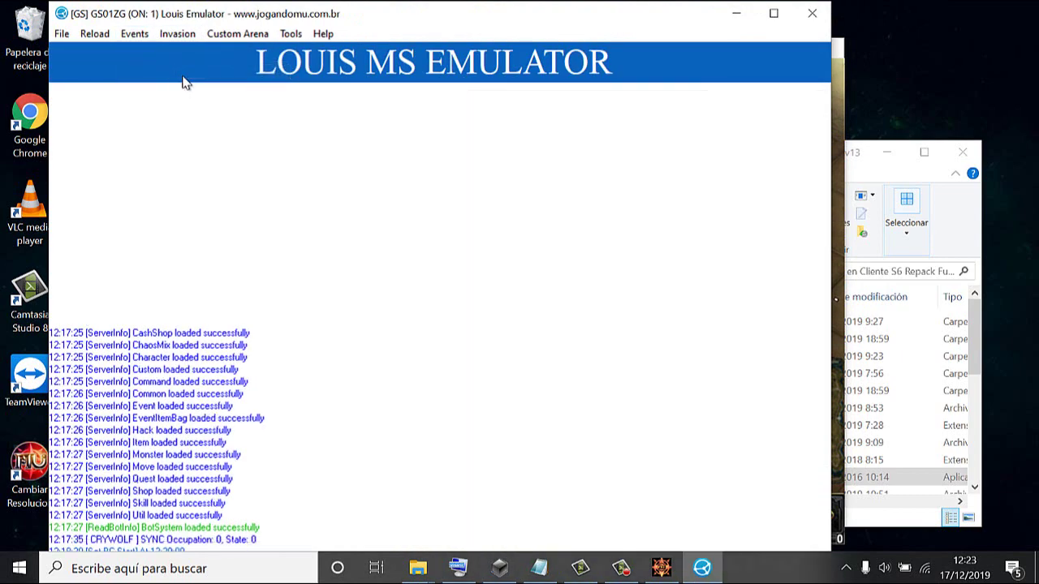
{"action": "left_click", "coordinate": [734, 14]}
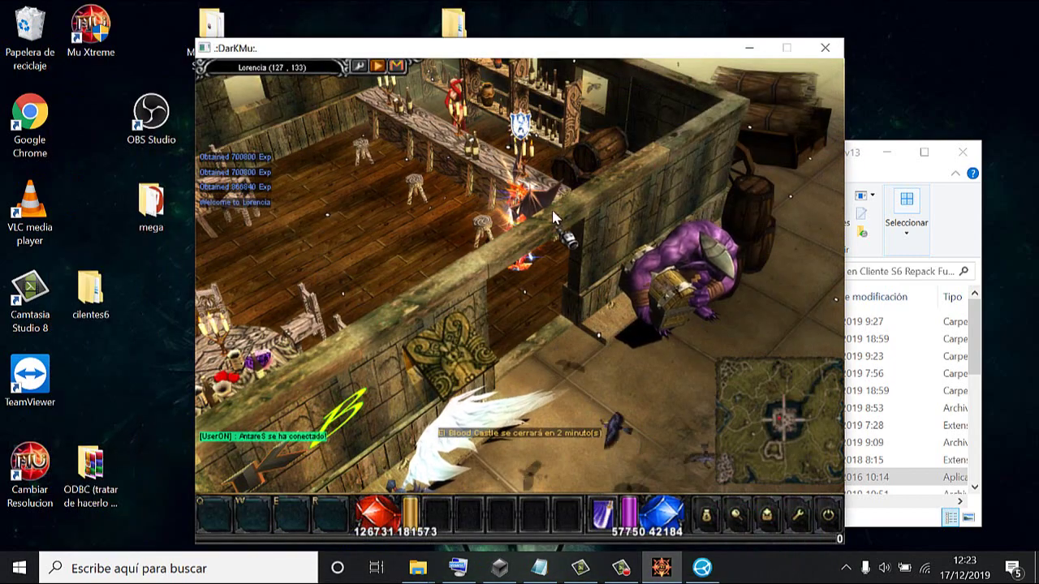
At the bar merchant, sell the surplus Invisibility Cloaks, buy a new one, and close the trade
{"action": "left_click", "coordinate": [435, 130]}
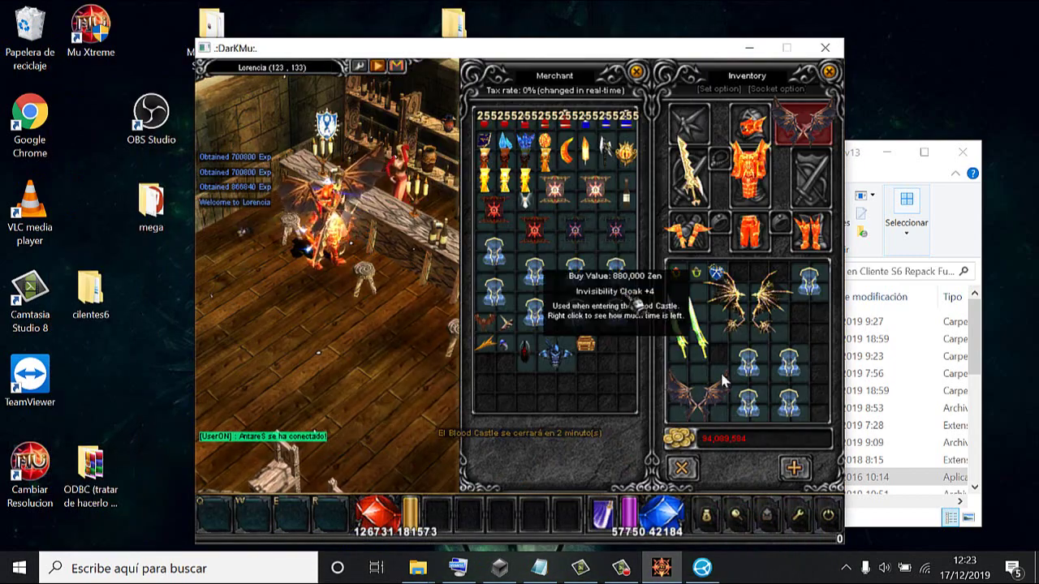
{"action": "left_click", "coordinate": [751, 399]}
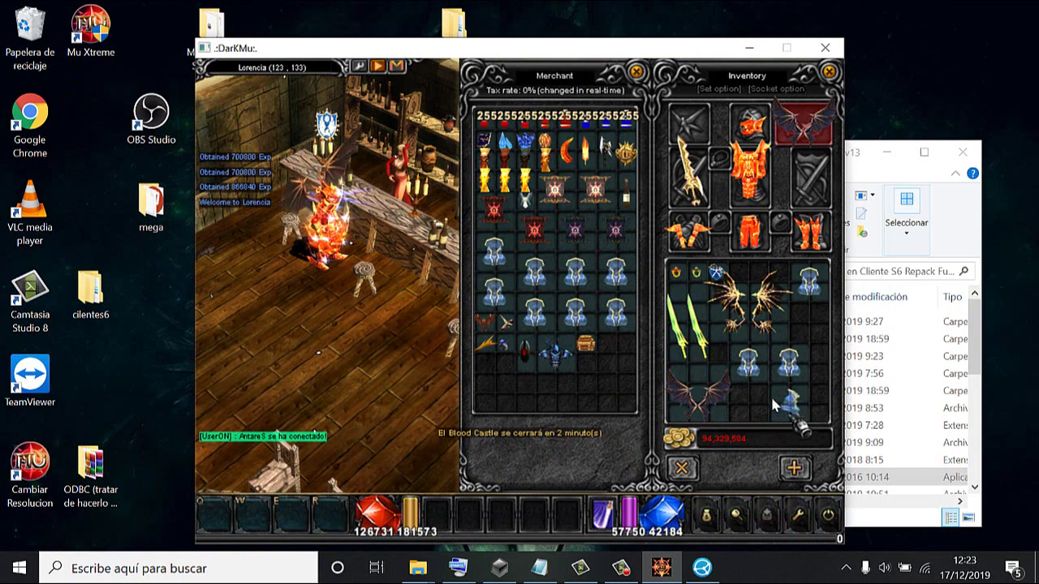
{"action": "left_click", "coordinate": [774, 403]}
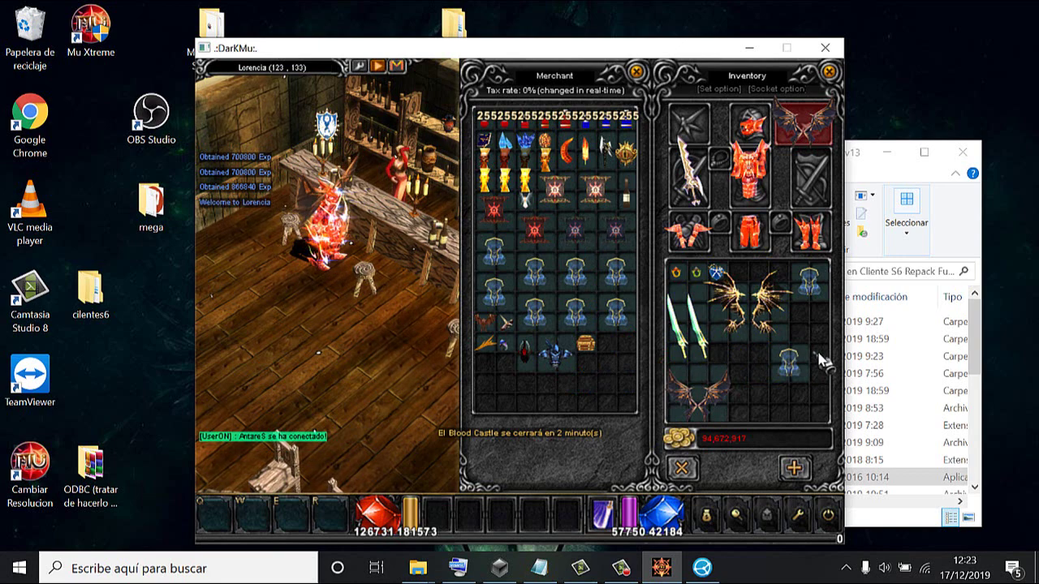
{"action": "left_click", "coordinate": [791, 363]}
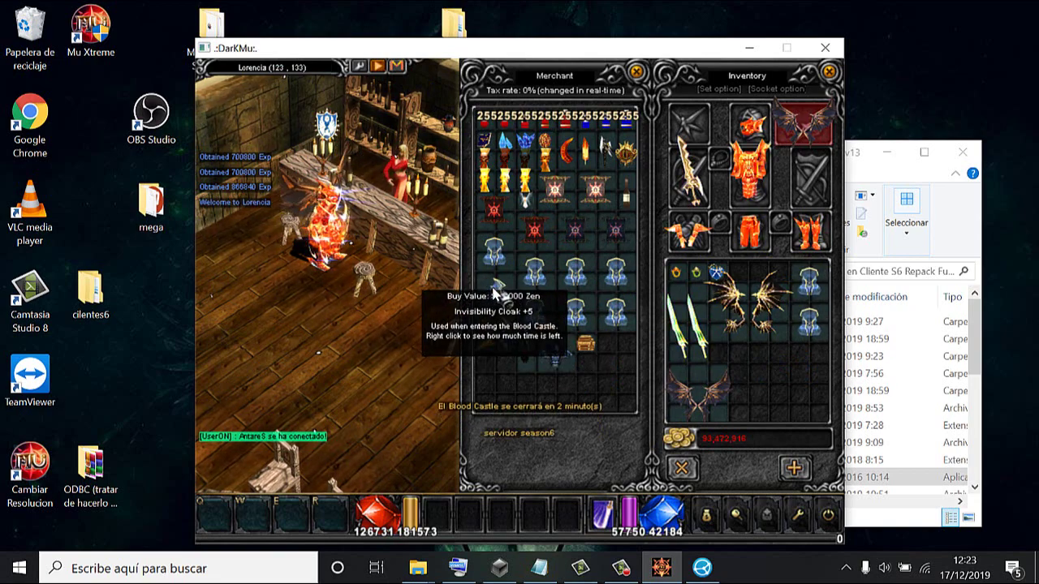
{"action": "left_click", "coordinate": [681, 469]}
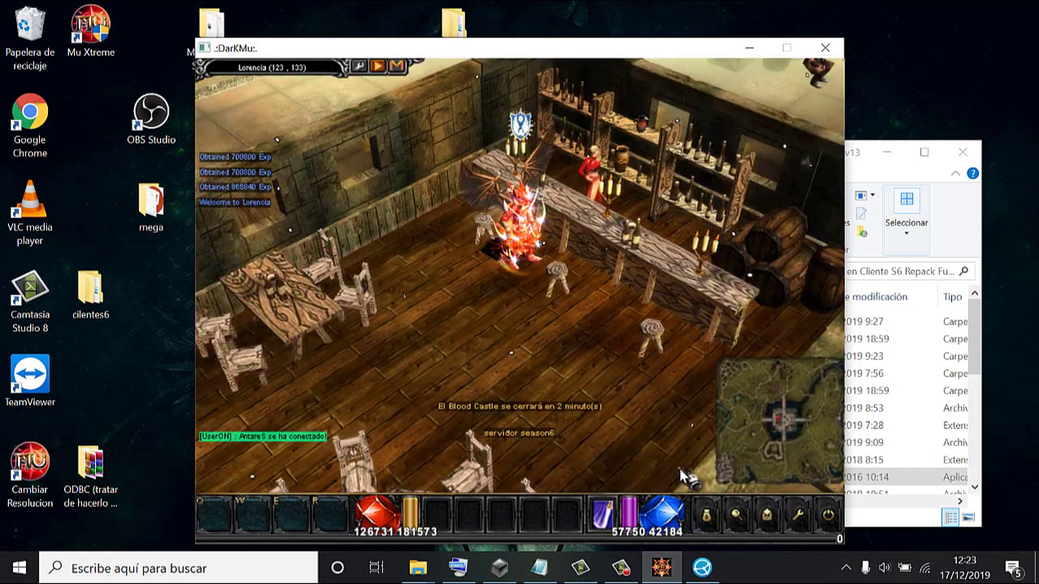
Leave the bar, cross the central square of Lorencia toward the gate, and warp to Devias
{"action": "left_click", "coordinate": [639, 392]}
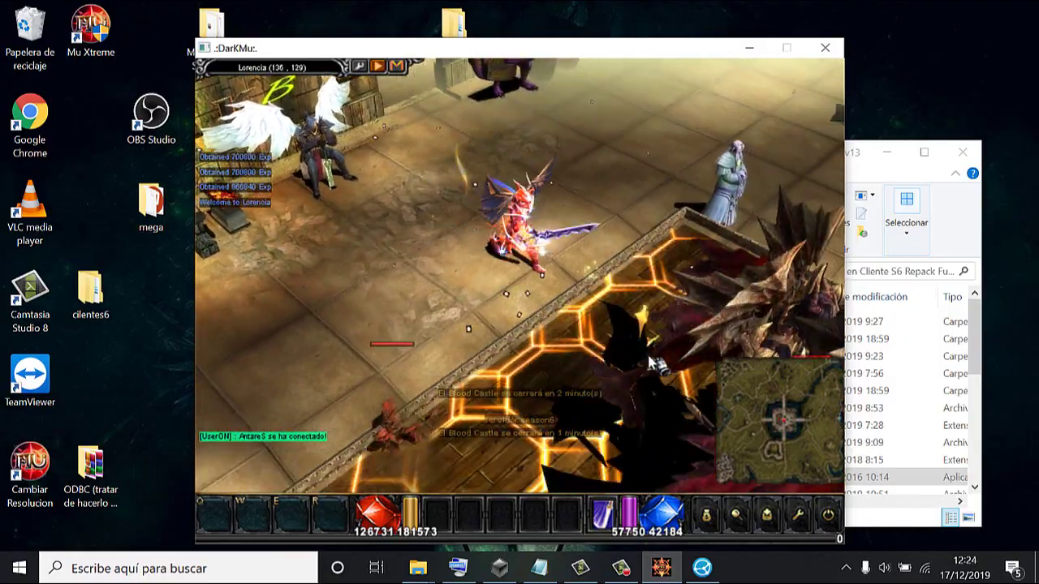
{"action": "left_click", "coordinate": [649, 362]}
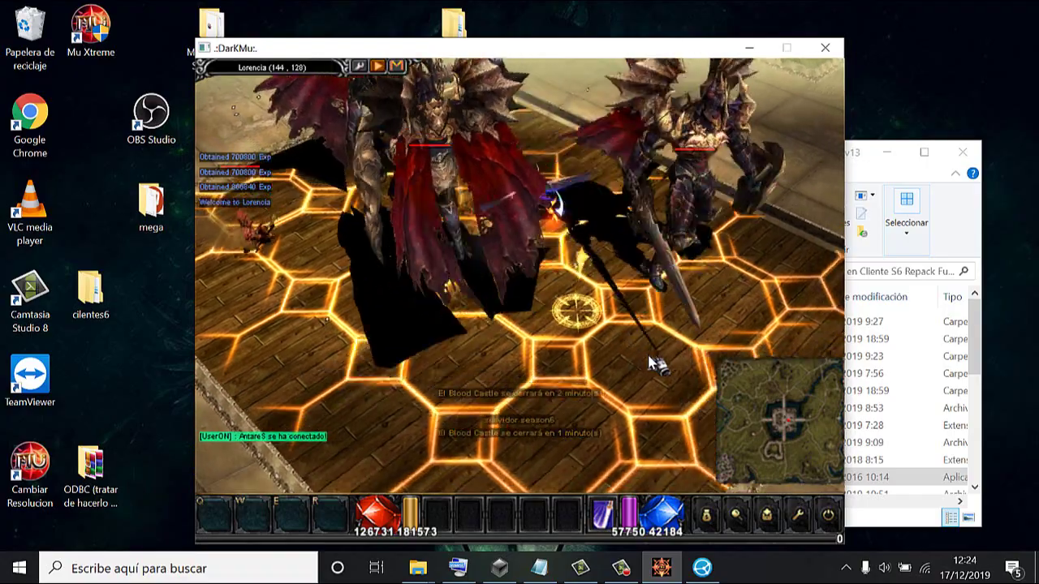
{"action": "left_click", "coordinate": [652, 363]}
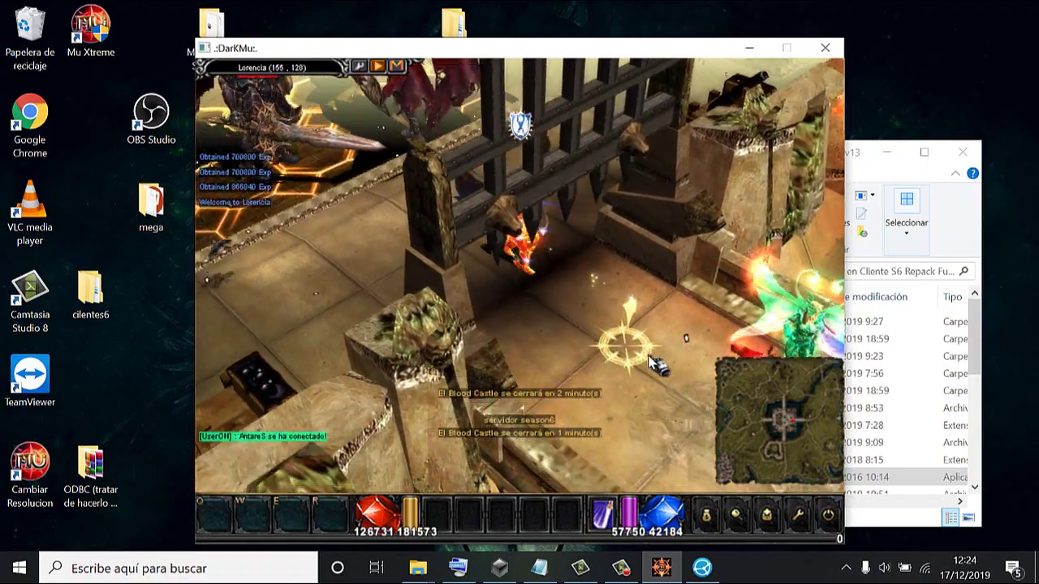
{"action": "key", "text": "m"}
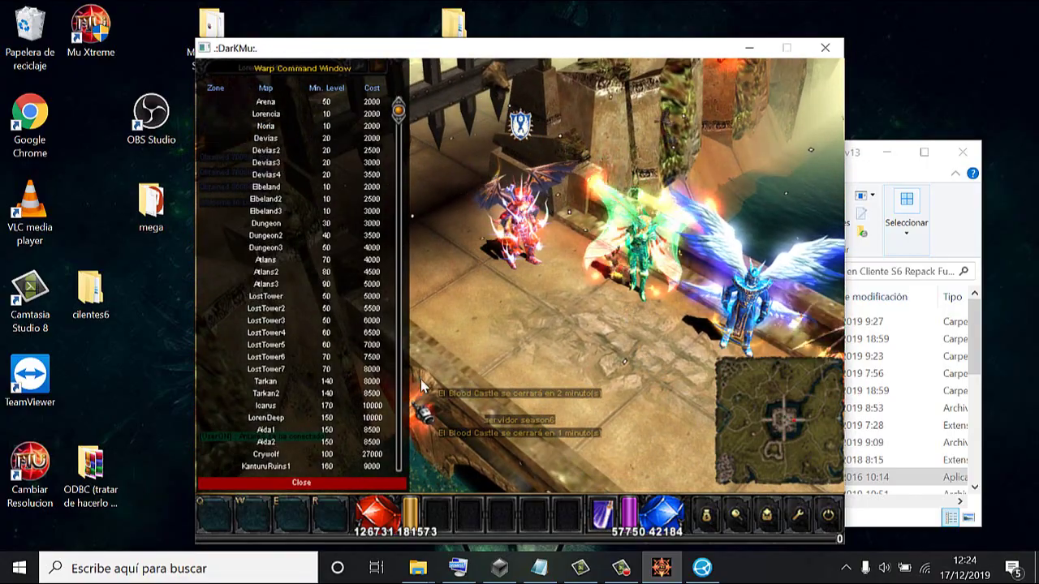
{"action": "left_click", "coordinate": [295, 141]}
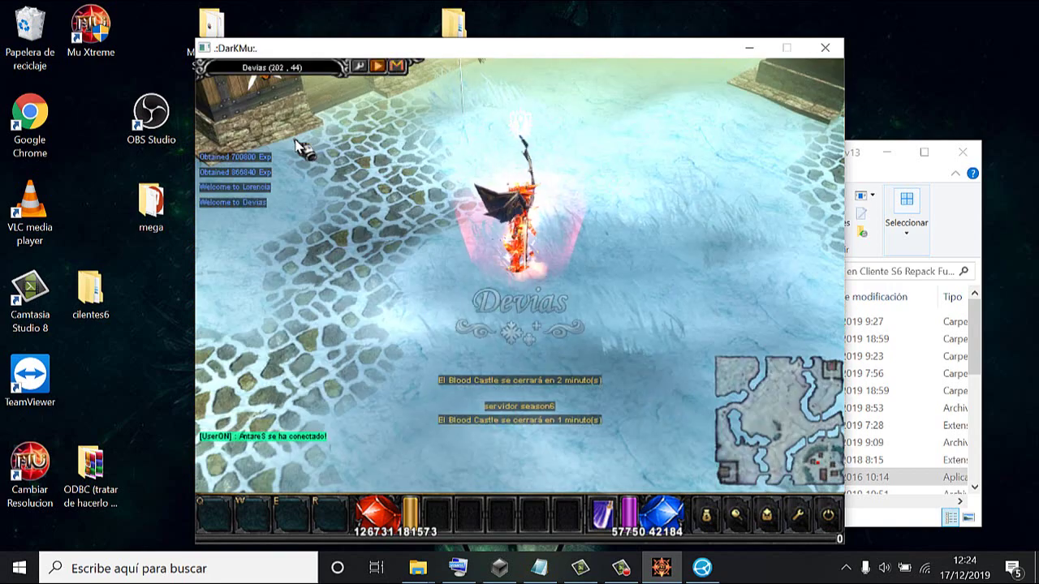
Walk through Devias to the Messenger of Archangel inside the house and enter Blood Castle 6
{"action": "left_click", "coordinate": [504, 430]}
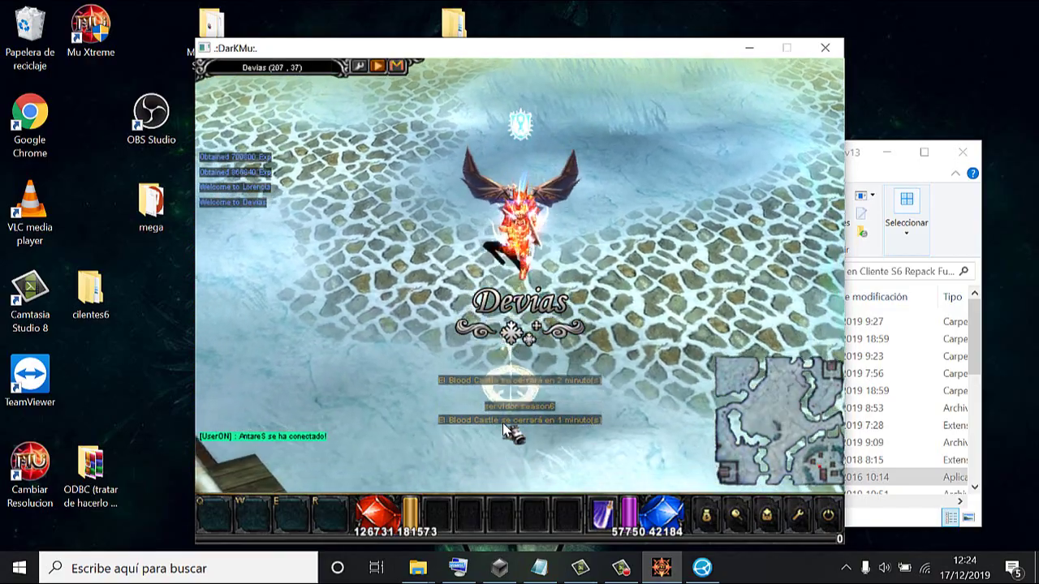
{"action": "left_click", "coordinate": [505, 431]}
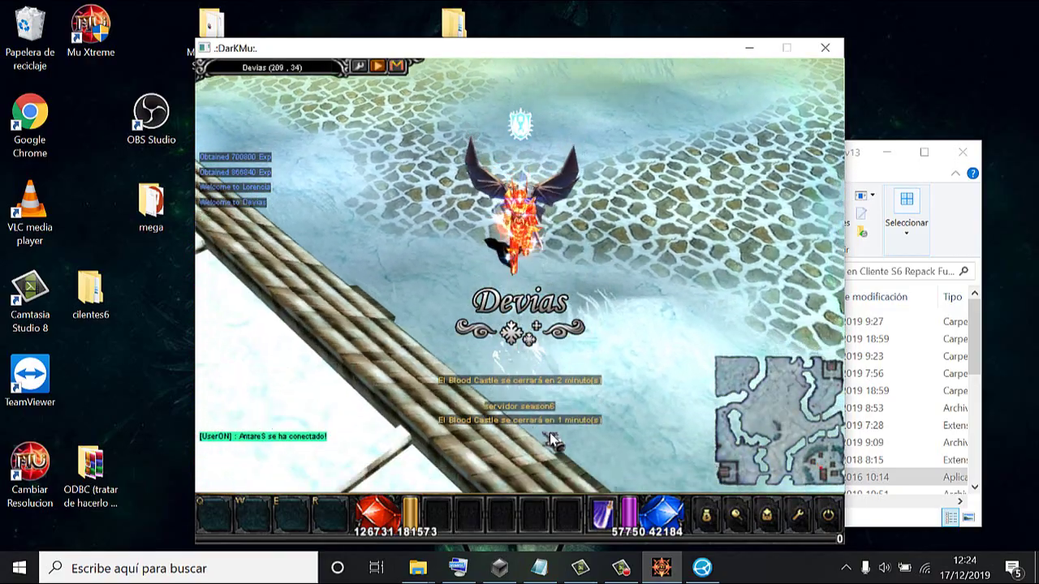
{"action": "left_click", "coordinate": [622, 448]}
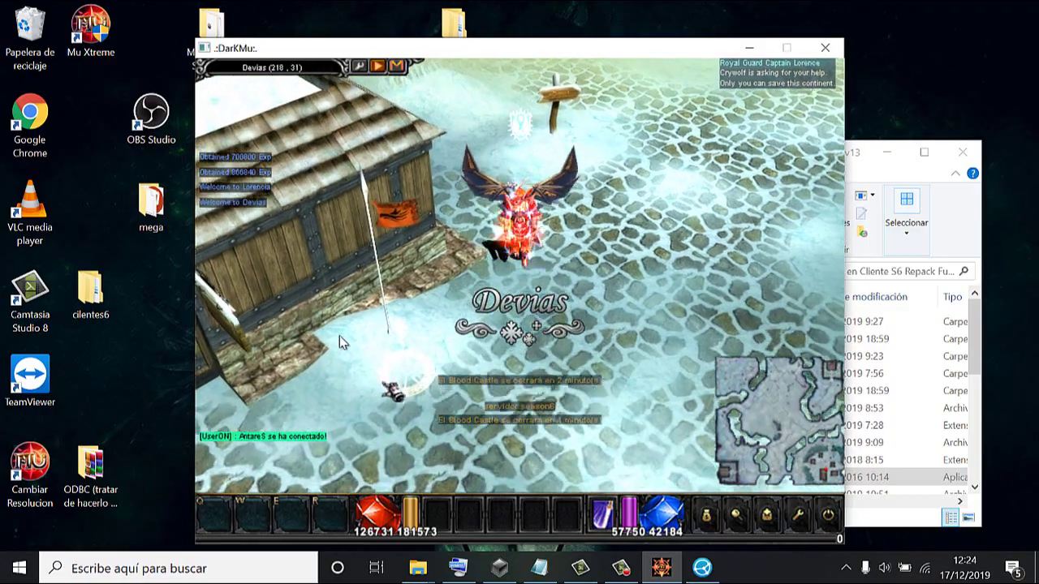
{"action": "left_click", "coordinate": [336, 333]}
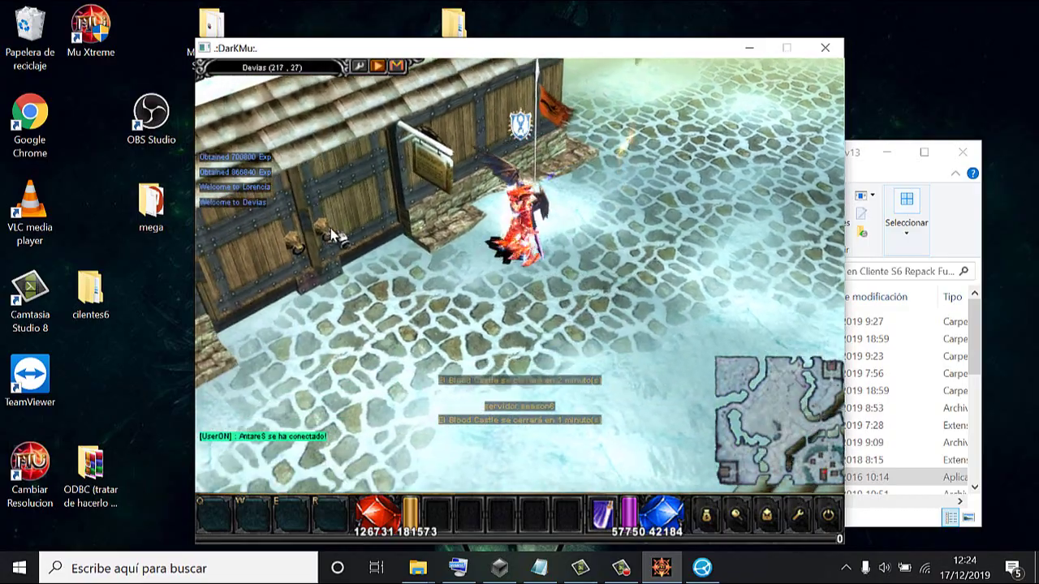
{"action": "left_click", "coordinate": [406, 211]}
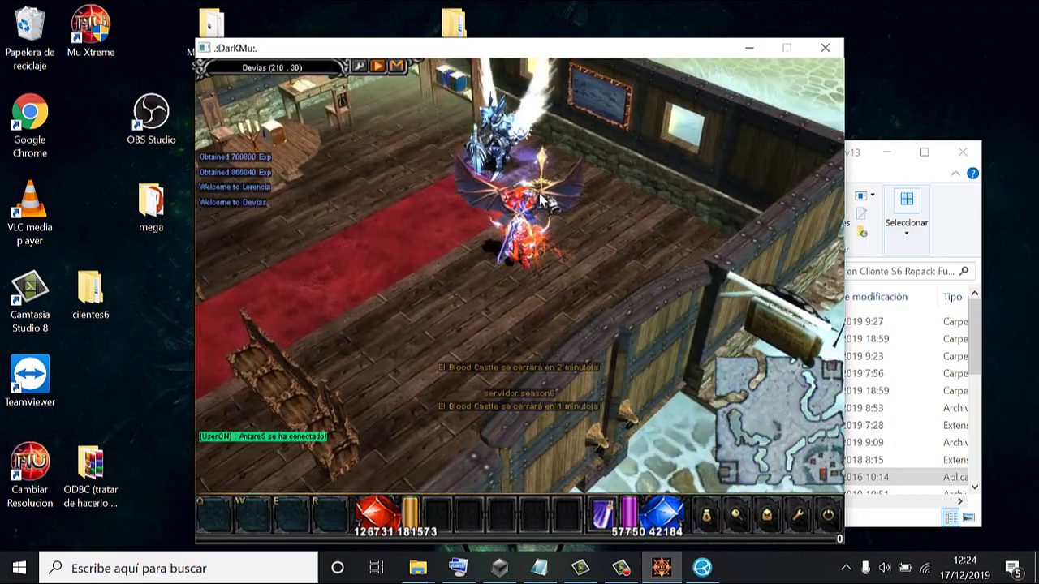
{"action": "left_click", "coordinate": [486, 191]}
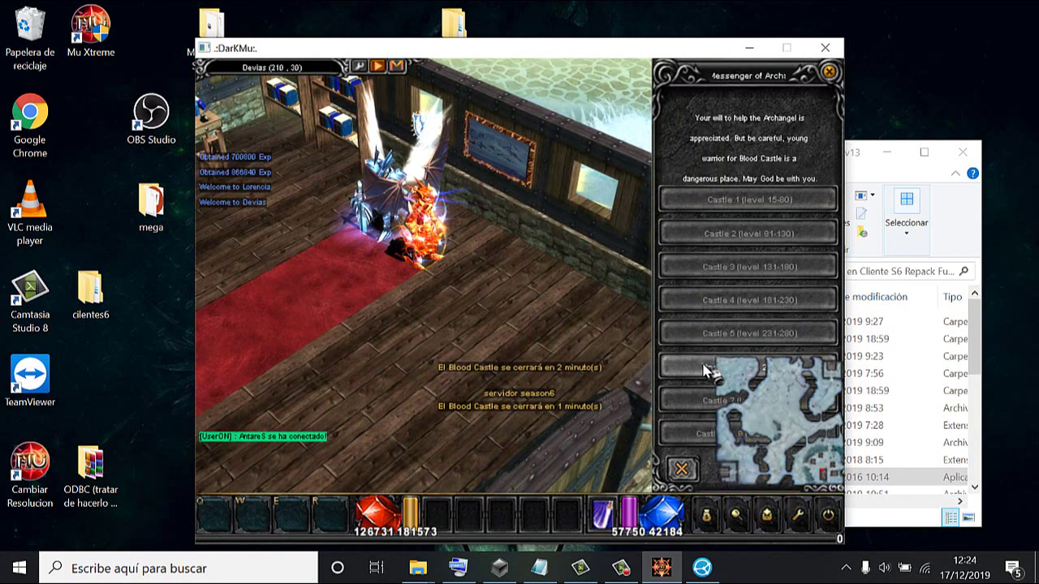
{"action": "left_click", "coordinate": [705, 369]}
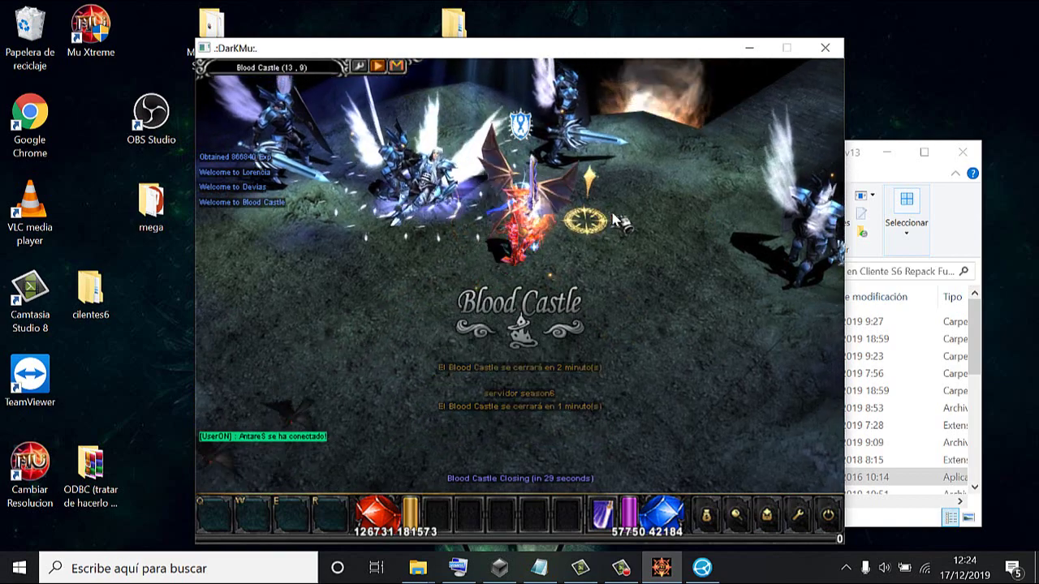
{"action": "left_click", "coordinate": [614, 217]}
{"action": "left_click", "coordinate": [616, 234]}
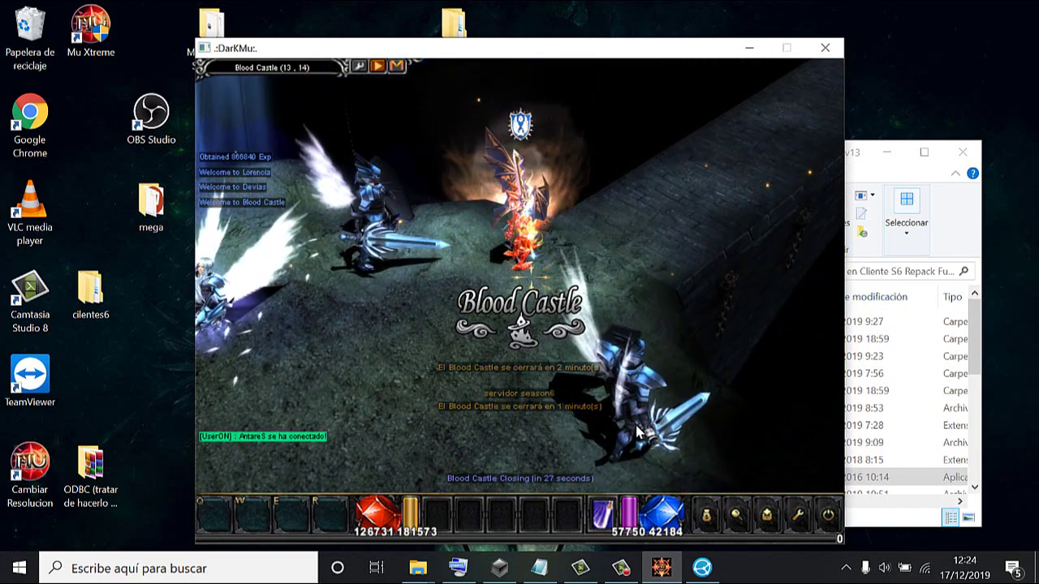
{"action": "left_click", "coordinate": [458, 349]}
{"action": "left_click", "coordinate": [408, 217]}
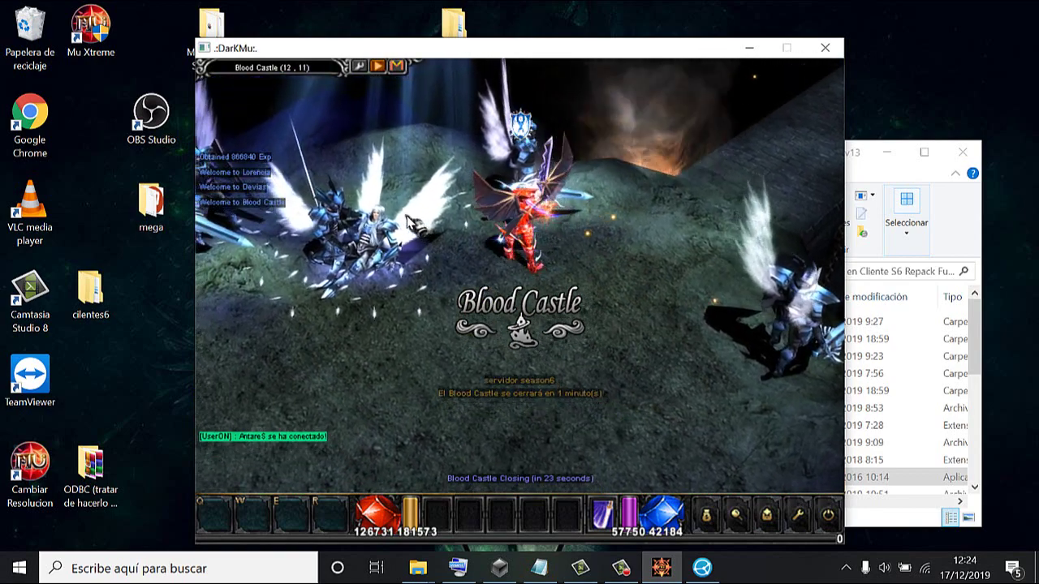
{"action": "left_click", "coordinate": [665, 210]}
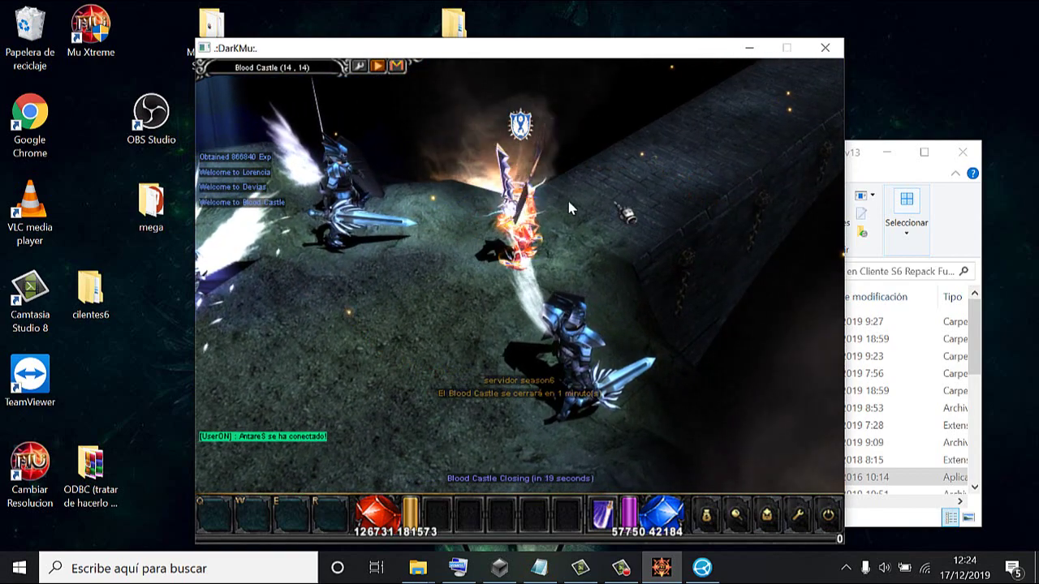
{"action": "left_click", "coordinate": [563, 208]}
{"action": "left_click", "coordinate": [439, 336]}
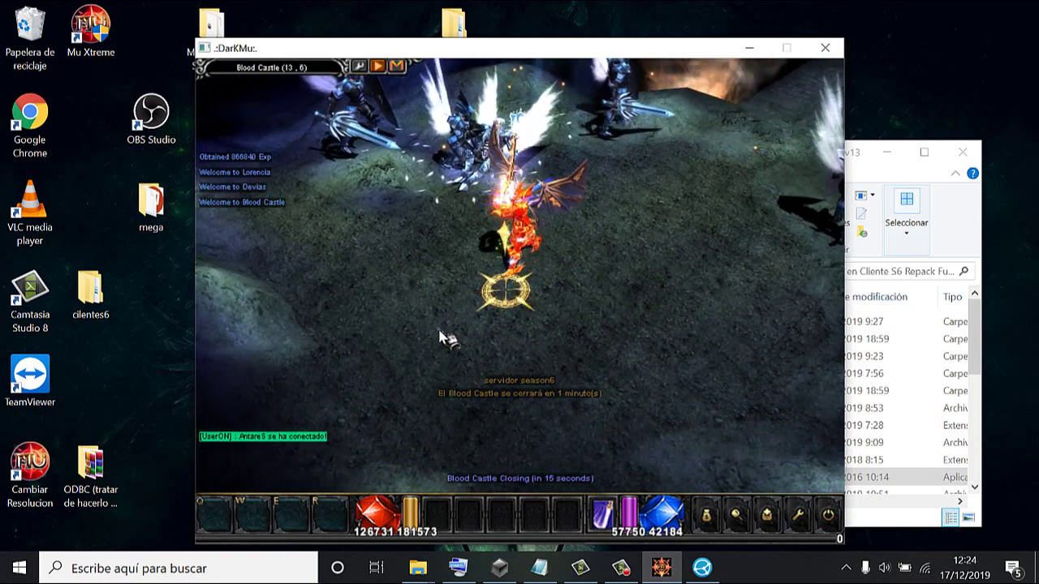
{"action": "left_click", "coordinate": [443, 334]}
{"action": "left_click", "coordinate": [646, 185]}
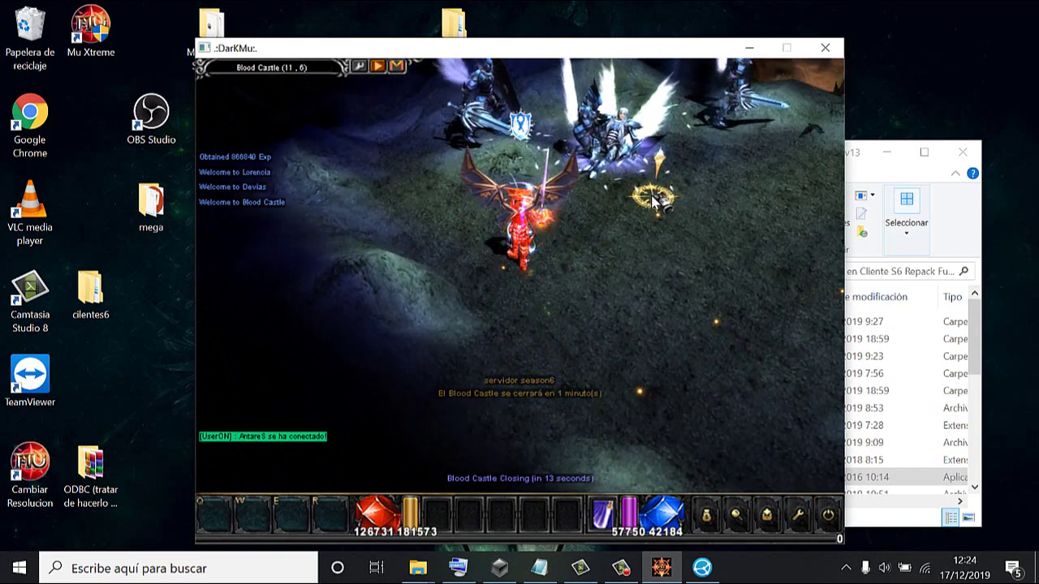
{"action": "left_click", "coordinate": [713, 255]}
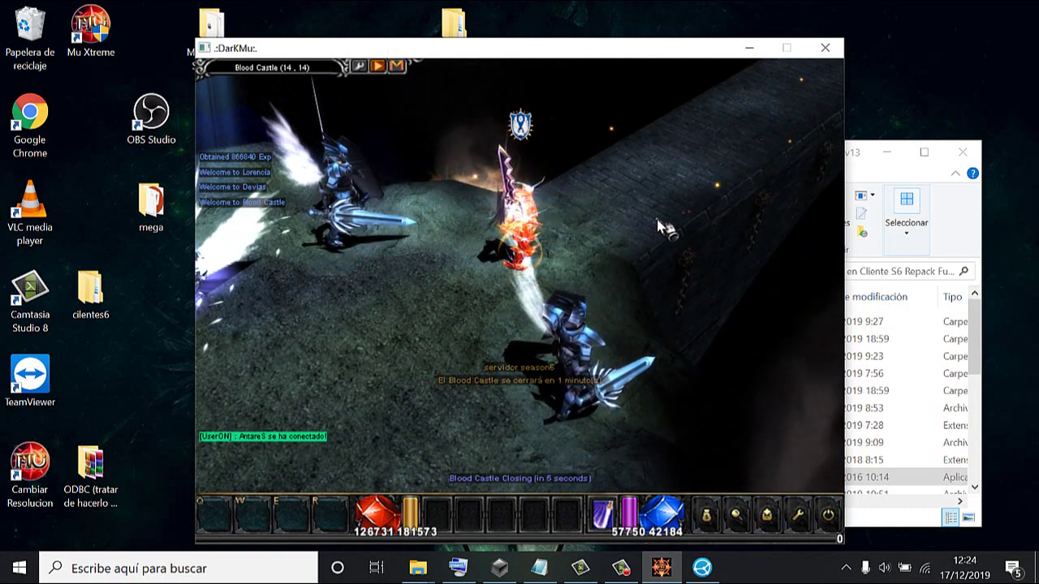
{"action": "left_click", "coordinate": [551, 565]}
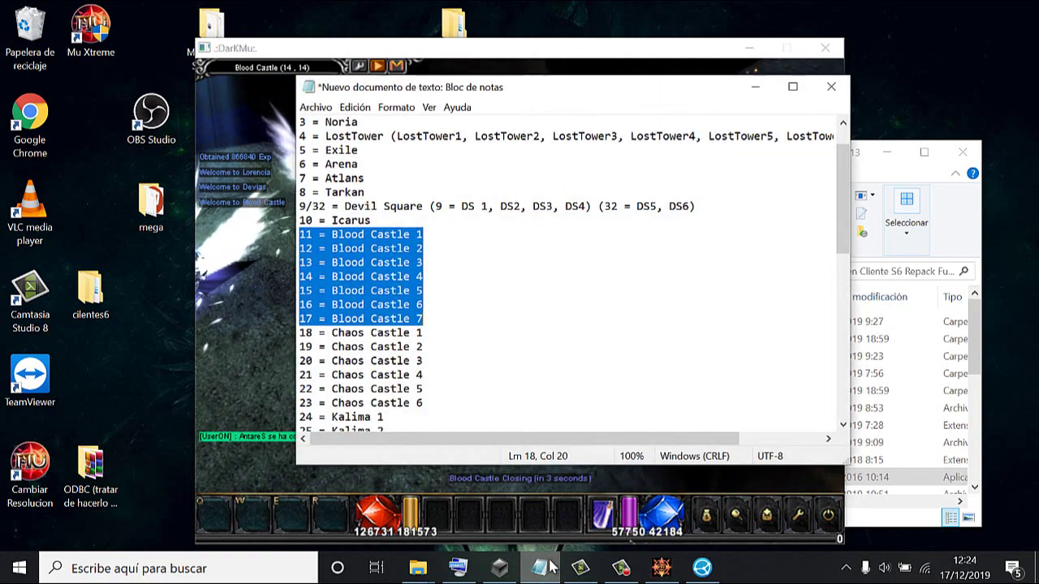
{"action": "left_click", "coordinate": [754, 87]}
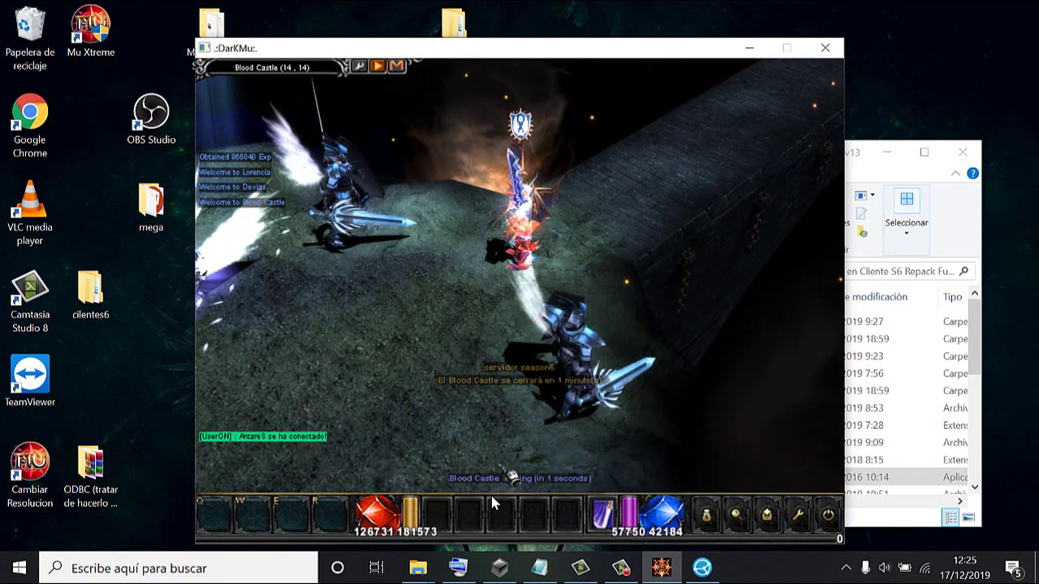
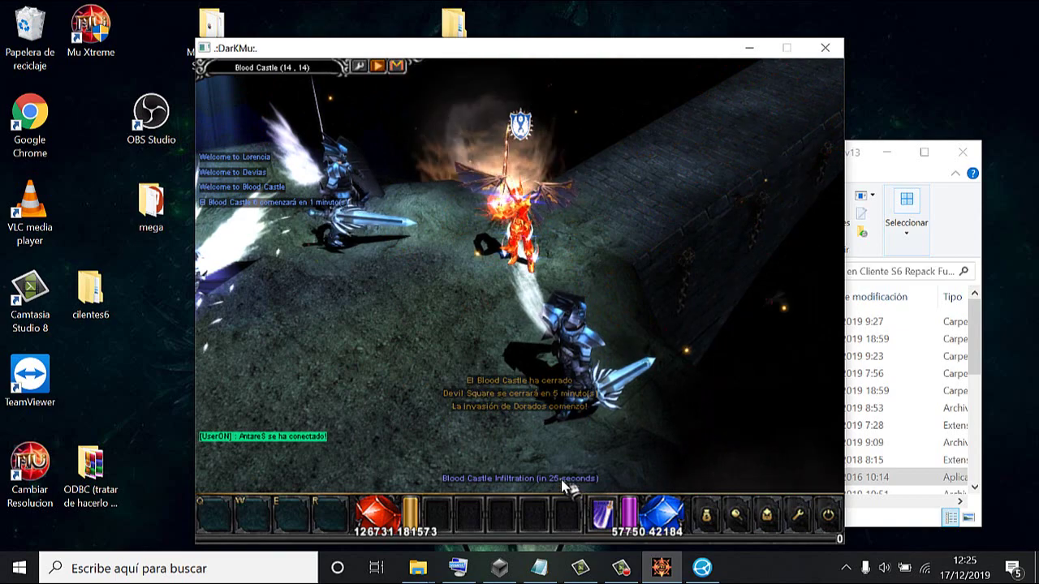
{"action": "left_click", "coordinate": [426, 269]}
{"action": "left_click", "coordinate": [447, 331]}
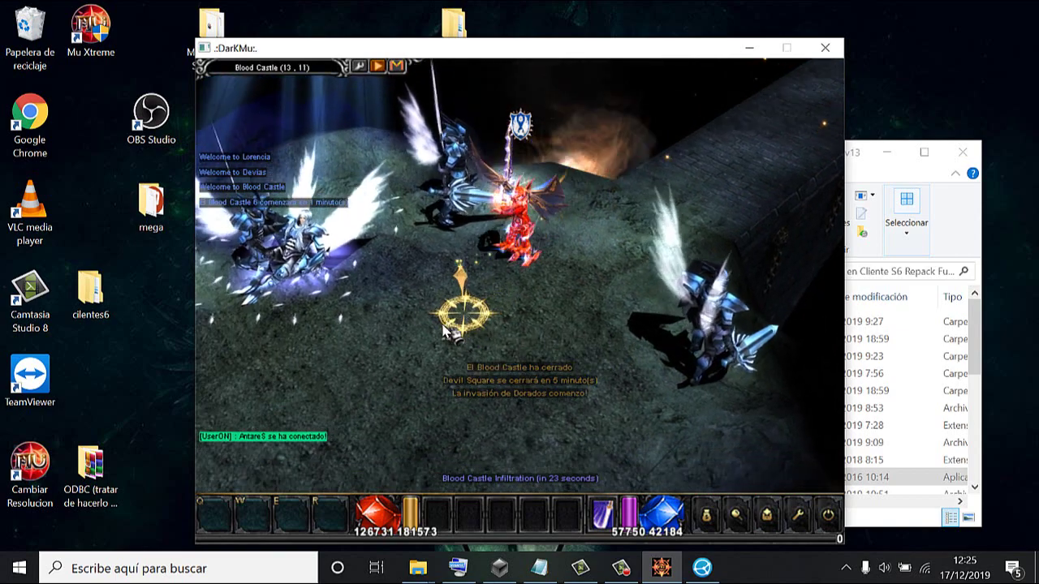
{"action": "left_click", "coordinate": [451, 180]}
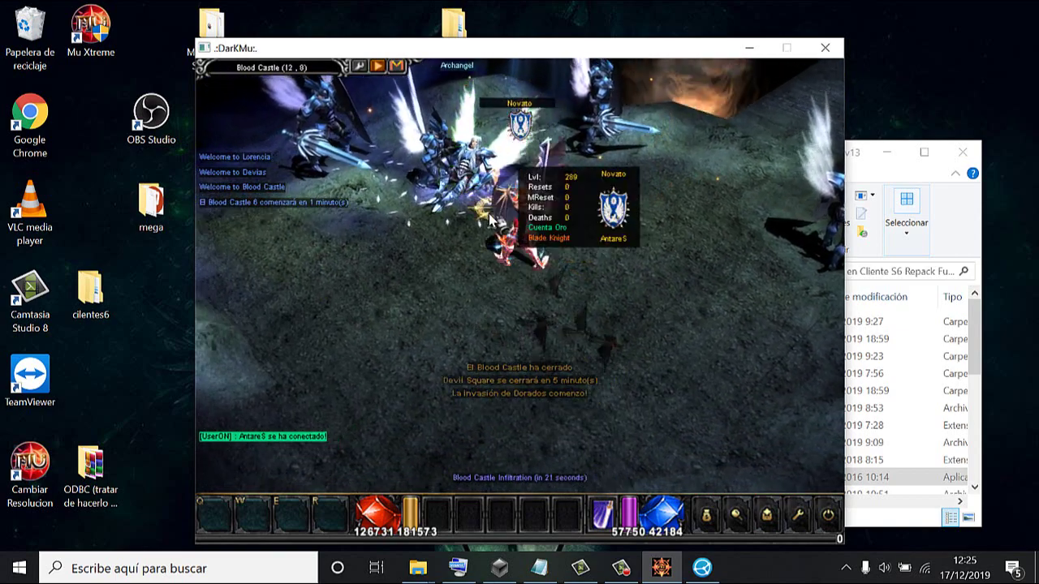
{"action": "left_click", "coordinate": [519, 273]}
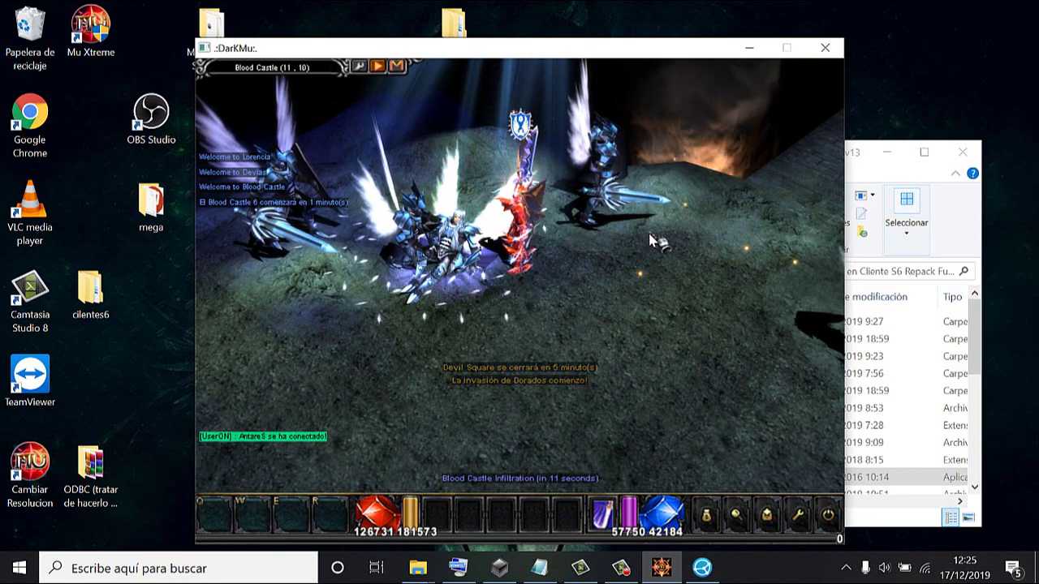
{"action": "left_click", "coordinate": [649, 240]}
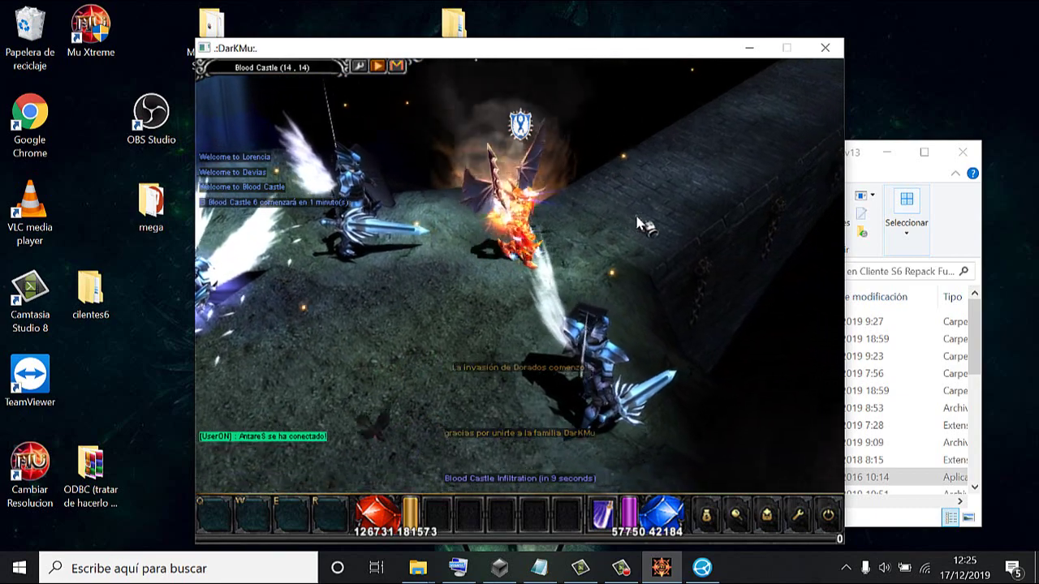
{"action": "left_click", "coordinate": [472, 296]}
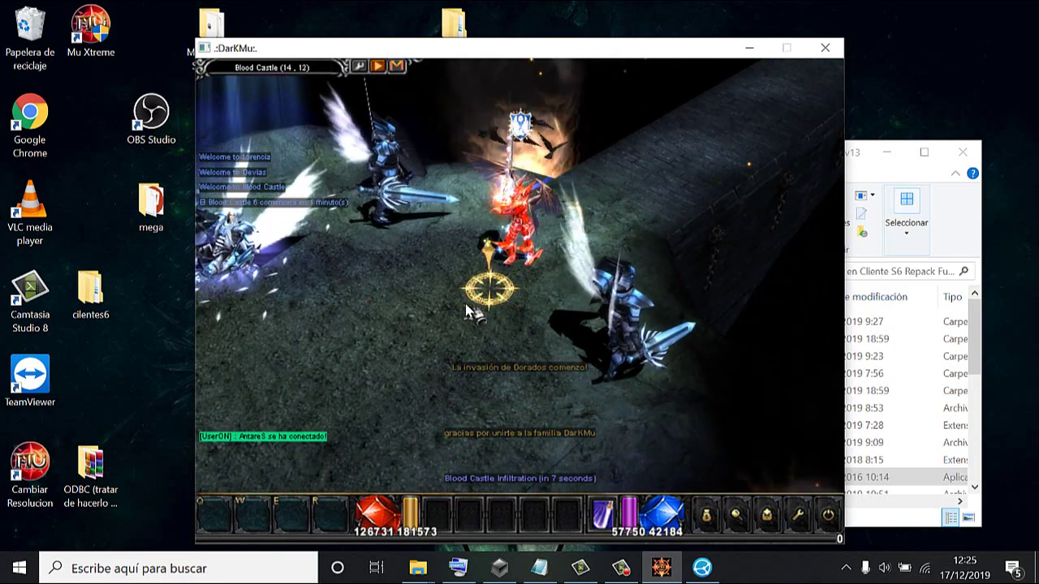
{"action": "left_click", "coordinate": [466, 311]}
{"action": "left_click", "coordinate": [467, 312]}
{"action": "left_click", "coordinate": [466, 312]}
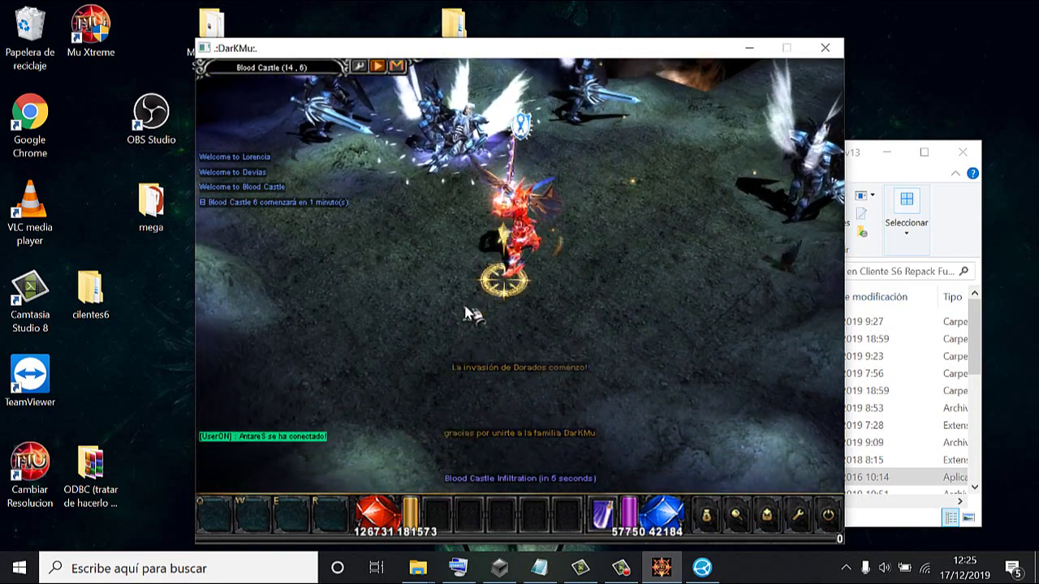
Move onto the Blood Castle bridge and attack the first Chief Skeleton Archers and Warriors to test the Jewel of Chaos drop
{"action": "left_click", "coordinate": [590, 222]}
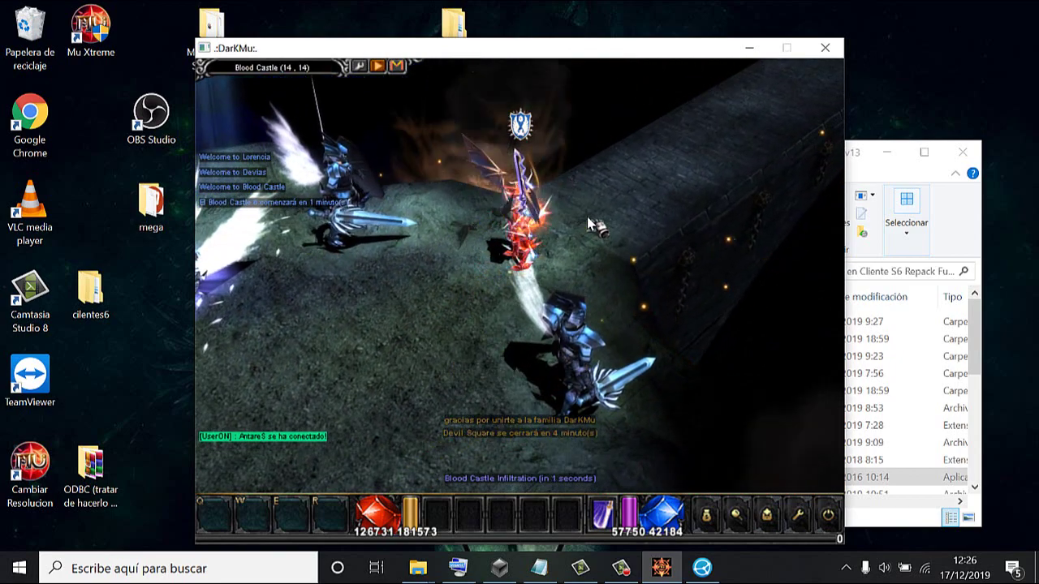
{"action": "left_click", "coordinate": [588, 218]}
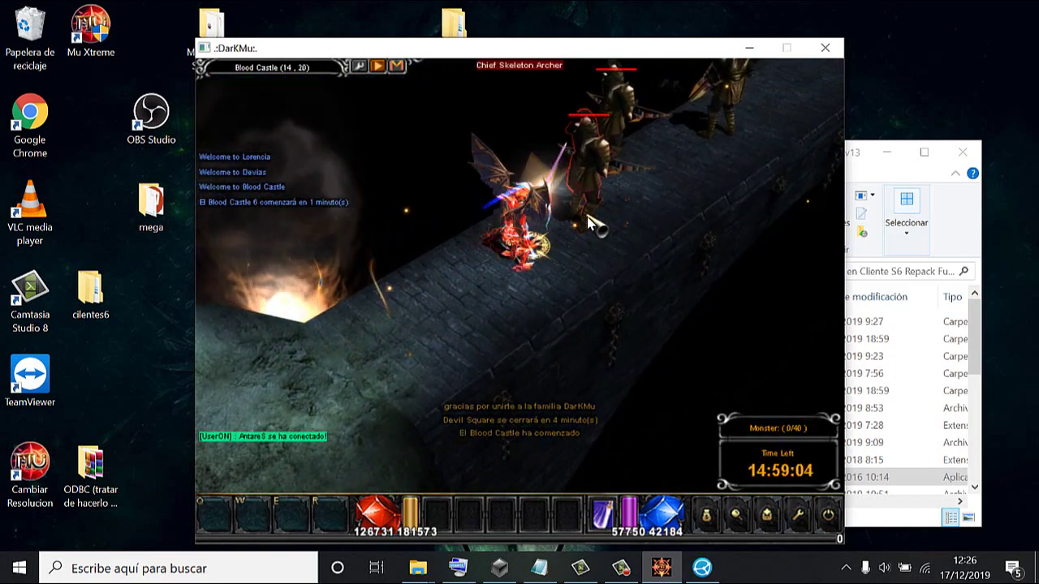
{"action": "left_click", "coordinate": [597, 216]}
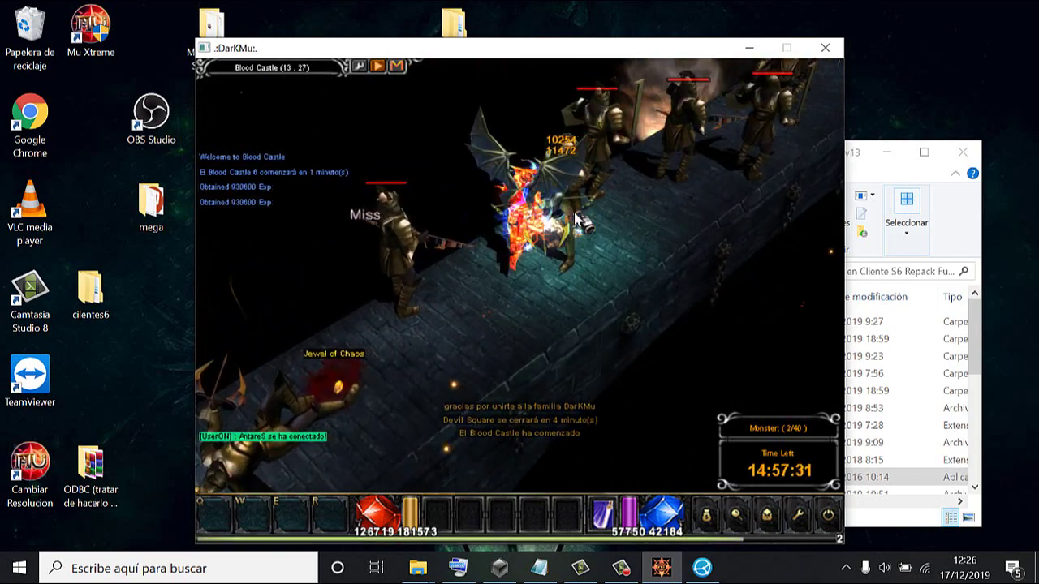
{"action": "left_click", "coordinate": [576, 220]}
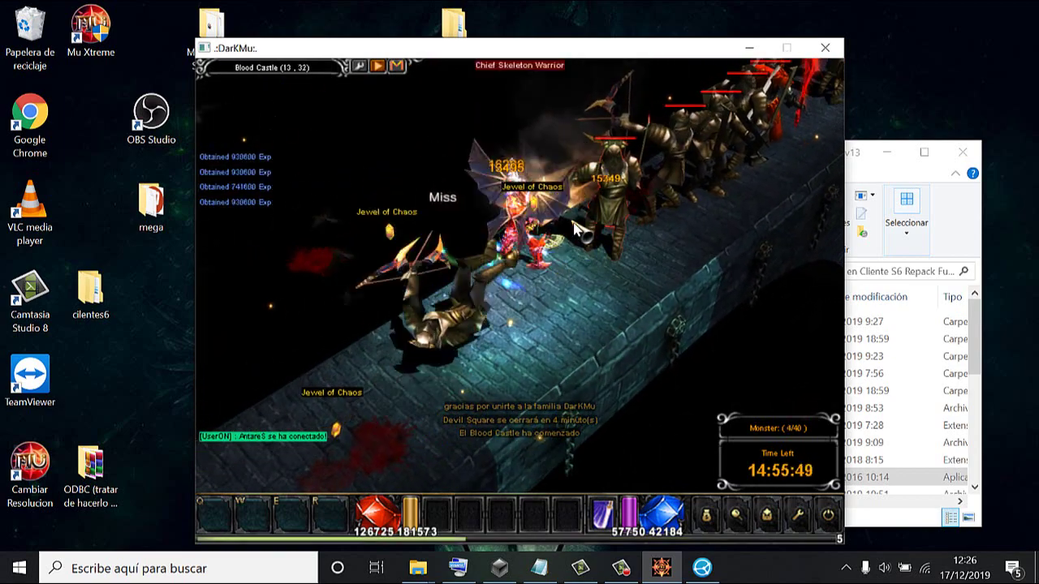
{"action": "left_click", "coordinate": [633, 228]}
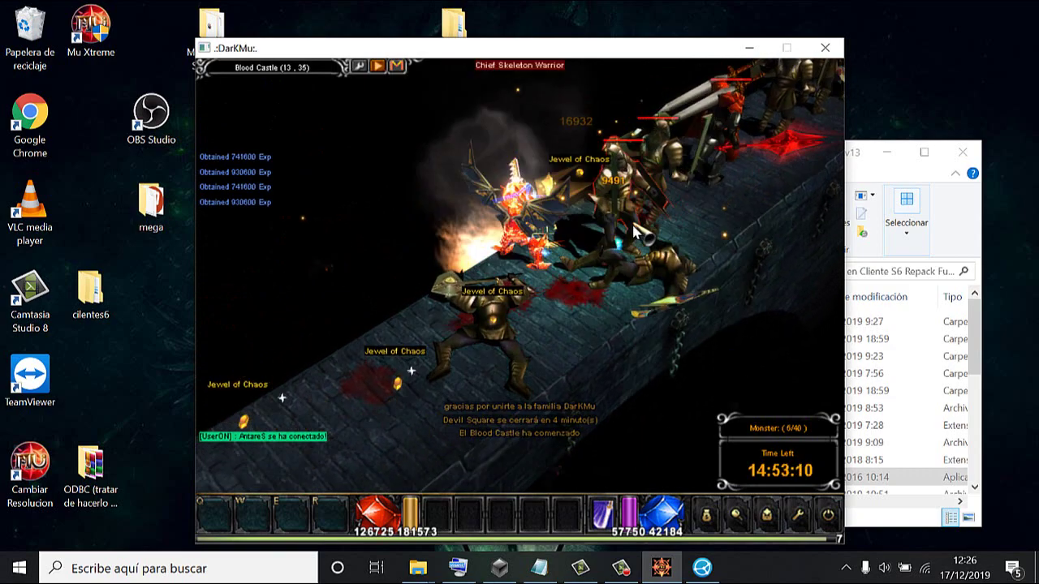
{"action": "left_click", "coordinate": [625, 228]}
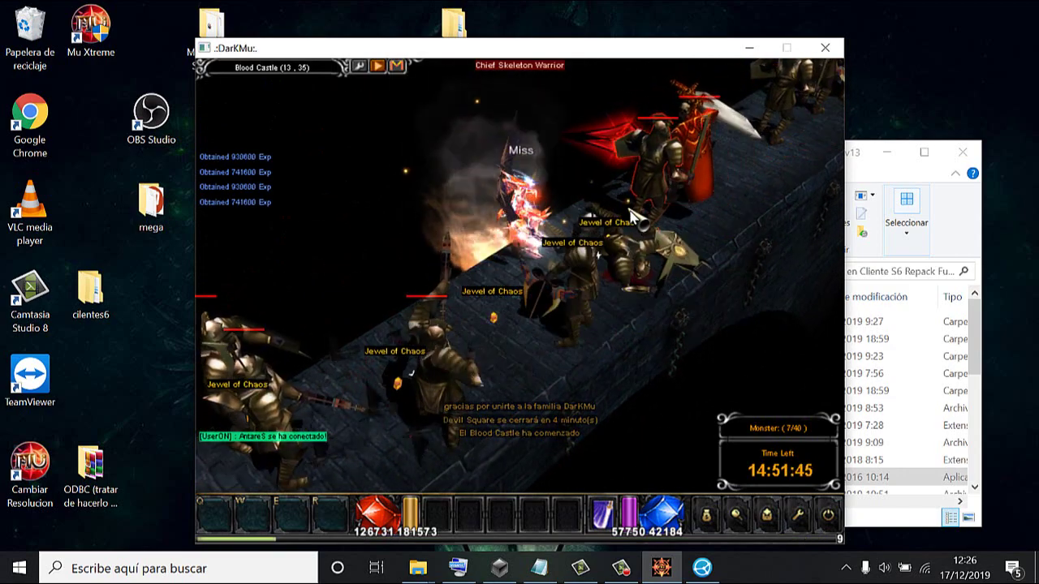
Use the attack skill on the surrounding skeletons while advancing up the bridge to about 14, 40
{"action": "right_click", "coordinate": [573, 253]}
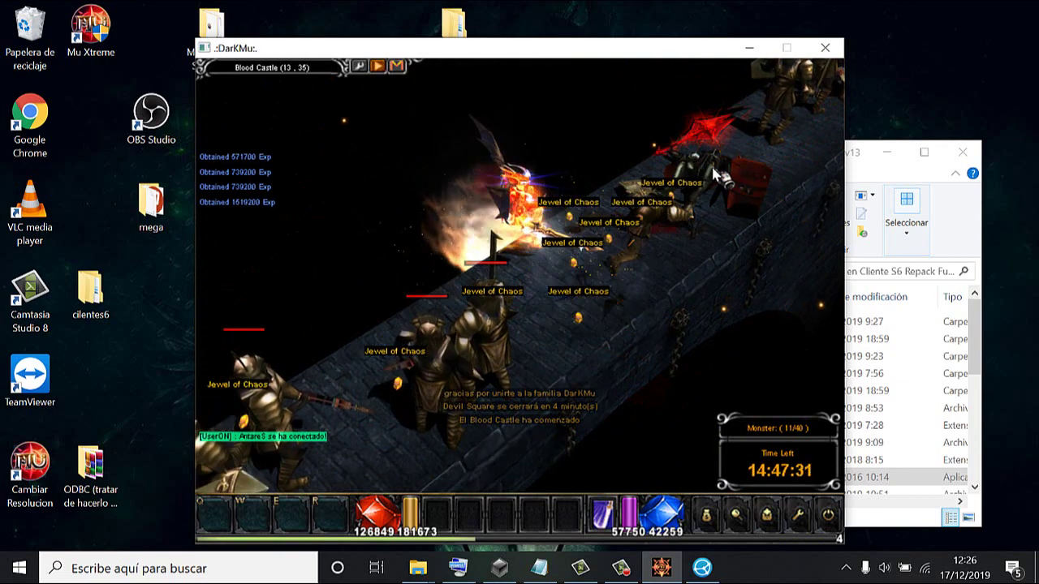
{"action": "left_click", "coordinate": [717, 174]}
{"action": "left_click", "coordinate": [637, 220]}
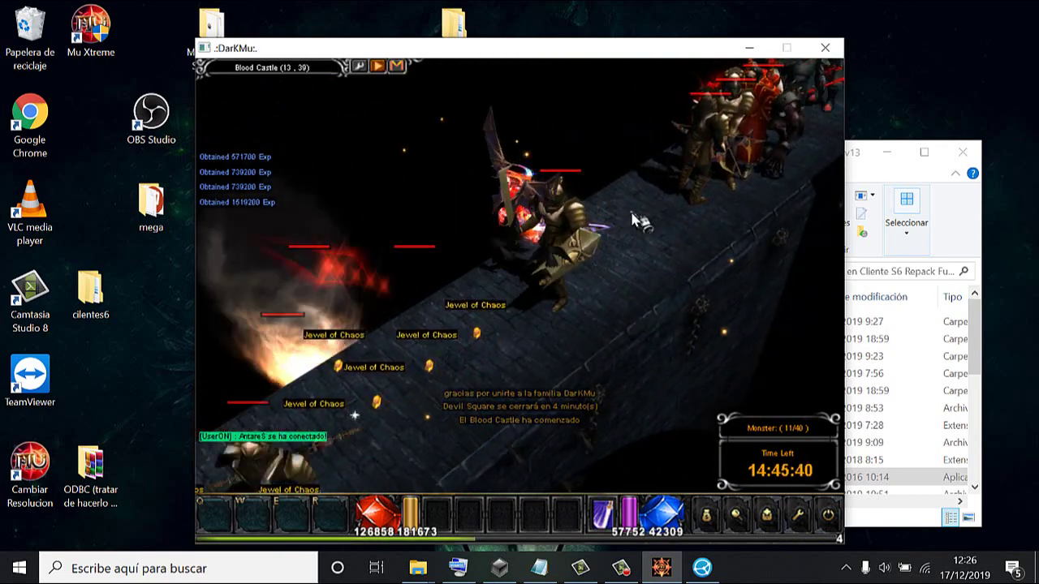
{"action": "right_click", "coordinate": [526, 316]}
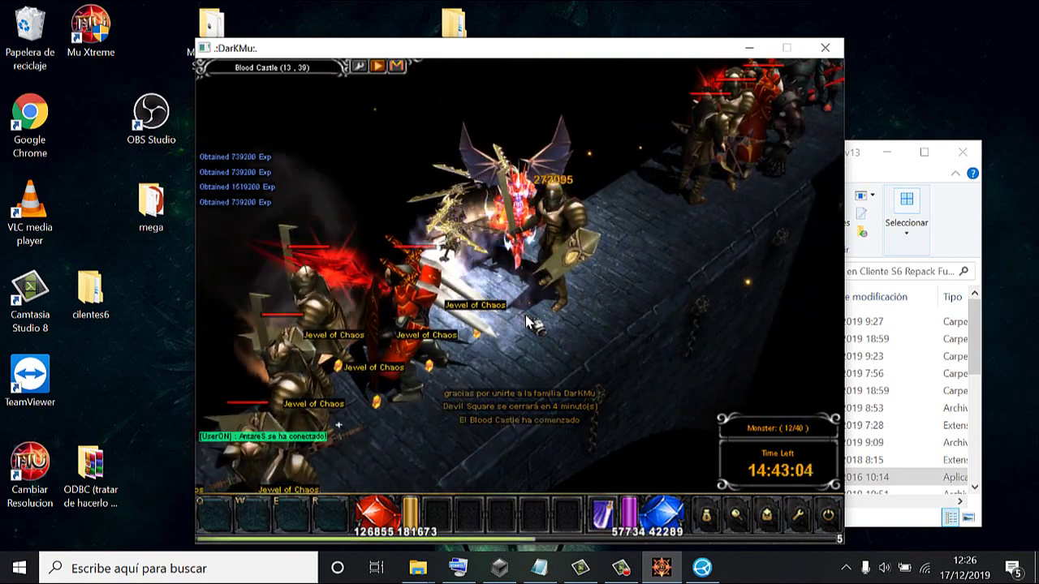
{"action": "left_click", "coordinate": [602, 258]}
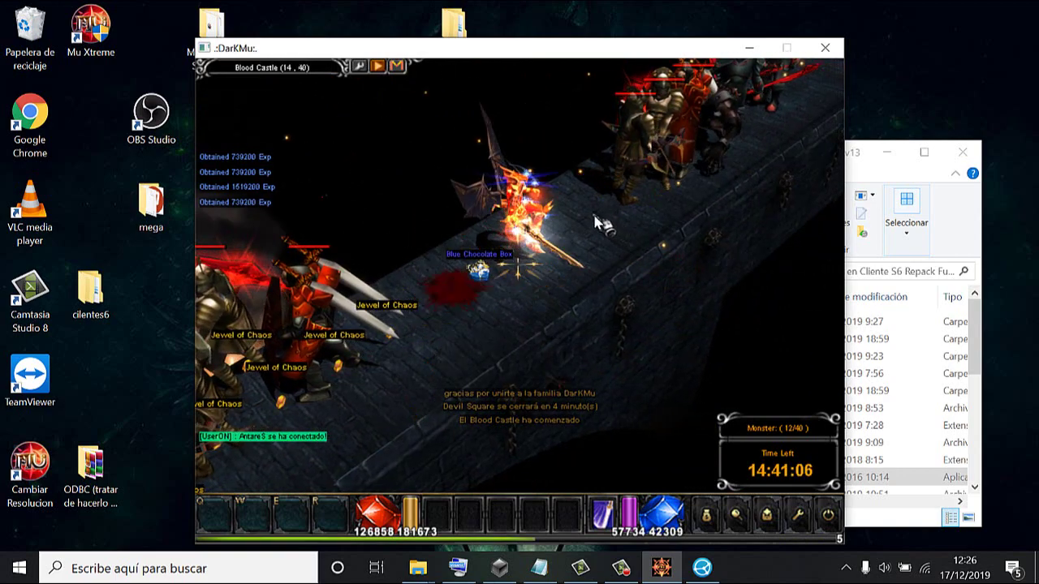
Go back for the Blue Chocolate Box on the bridge and kill the monsters around it
{"action": "left_click", "coordinate": [601, 219]}
{"action": "left_click", "coordinate": [602, 224]}
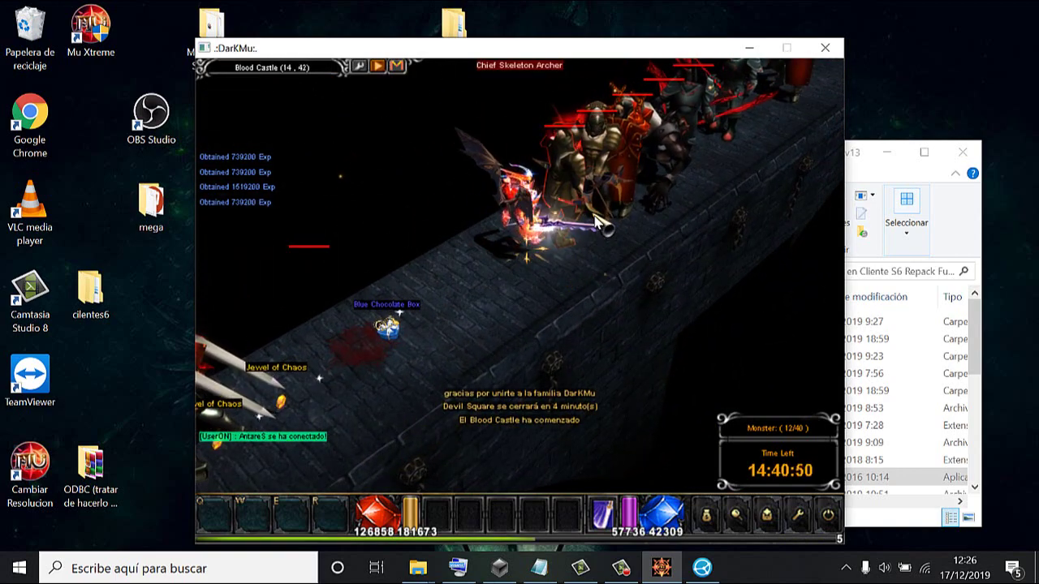
{"action": "left_click", "coordinate": [405, 347]}
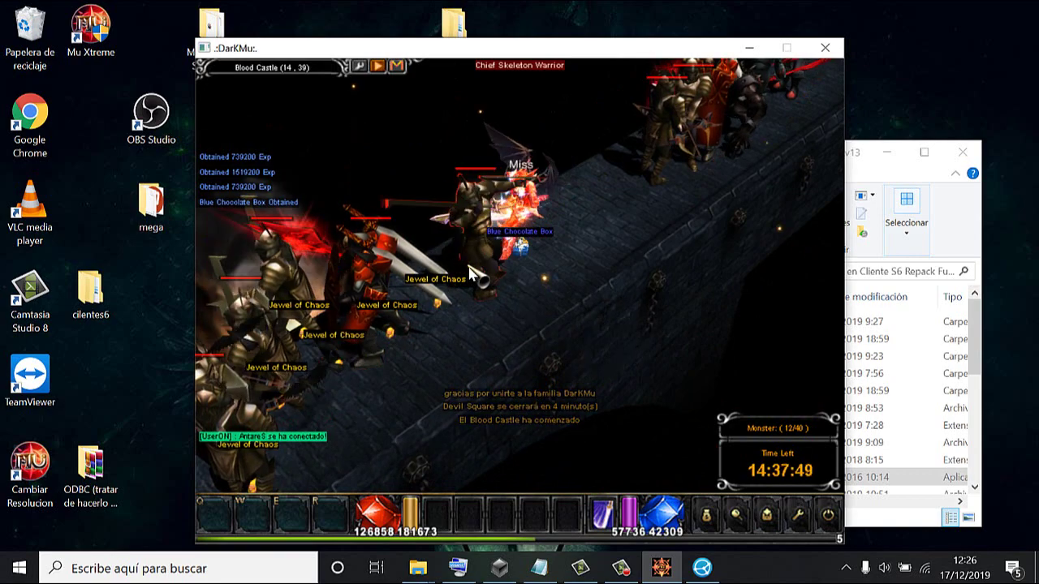
{"action": "right_click", "coordinate": [469, 272]}
{"action": "right_click", "coordinate": [591, 206]}
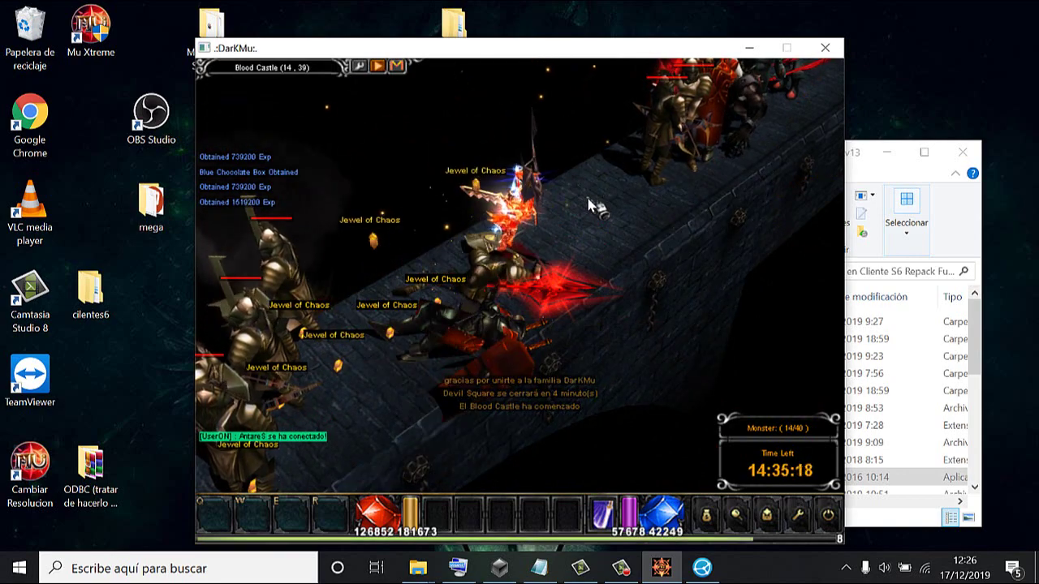
Advance to the next group on the bridge and kill the Giant Ogres, Dark Skull Soldiers and Red Skeleton Knights with the attack skill
{"action": "left_click", "coordinate": [591, 207]}
{"action": "right_click", "coordinate": [591, 206]}
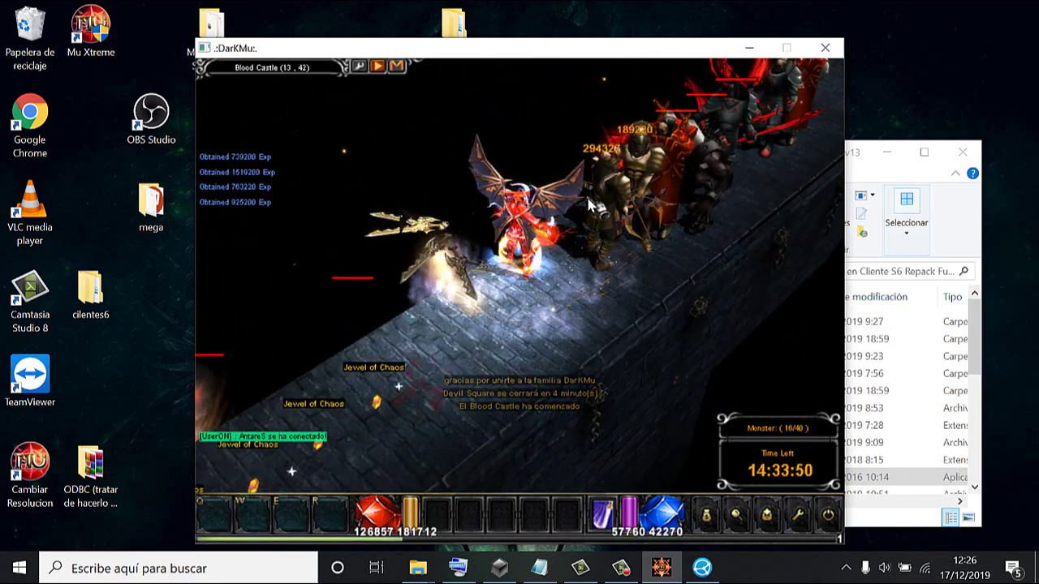
{"action": "right_click", "coordinate": [640, 202]}
{"action": "right_click", "coordinate": [637, 201]}
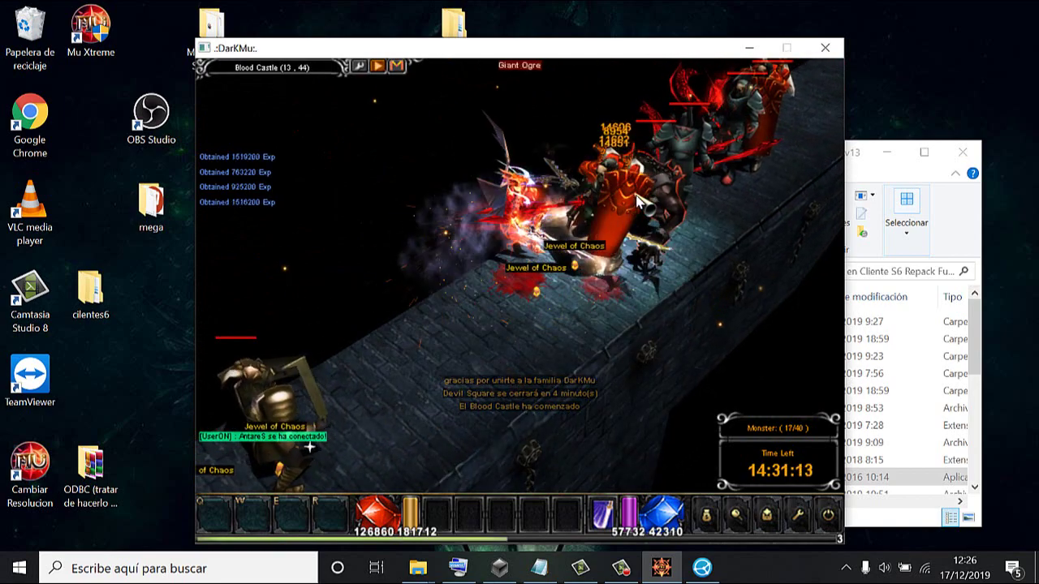
{"action": "right_click", "coordinate": [637, 202]}
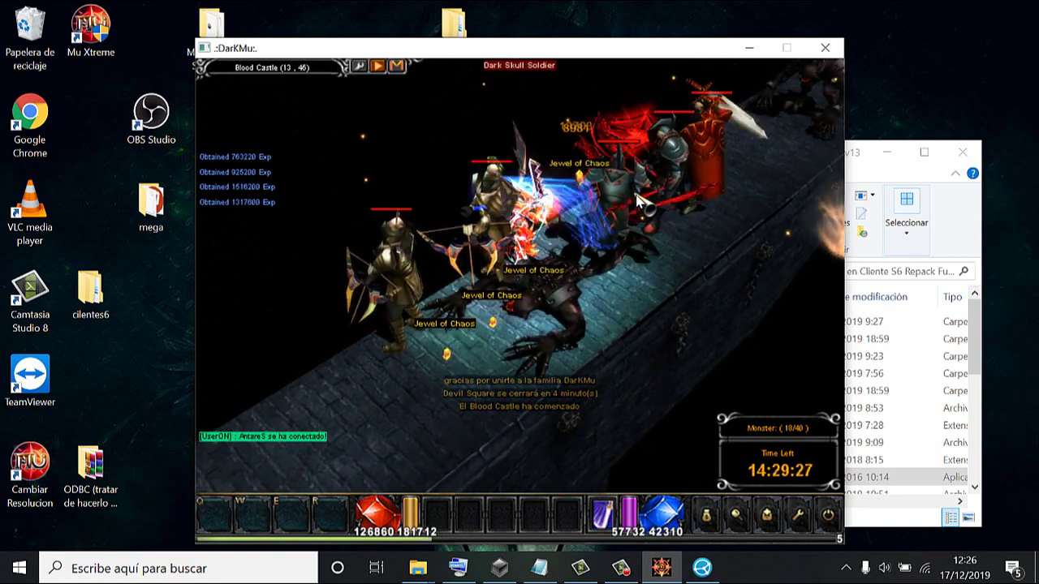
{"action": "right_click", "coordinate": [637, 202]}
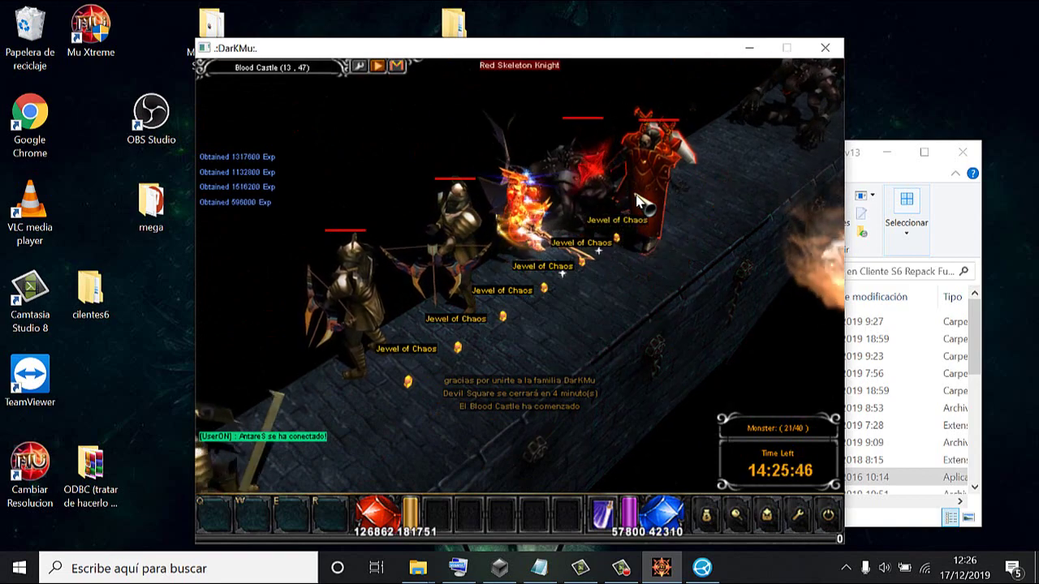
{"action": "right_click", "coordinate": [638, 201]}
Move farther along the bridge to 13, 54 and attack the Red Skeleton Knight and the monsters around it
{"action": "left_click", "coordinate": [700, 184]}
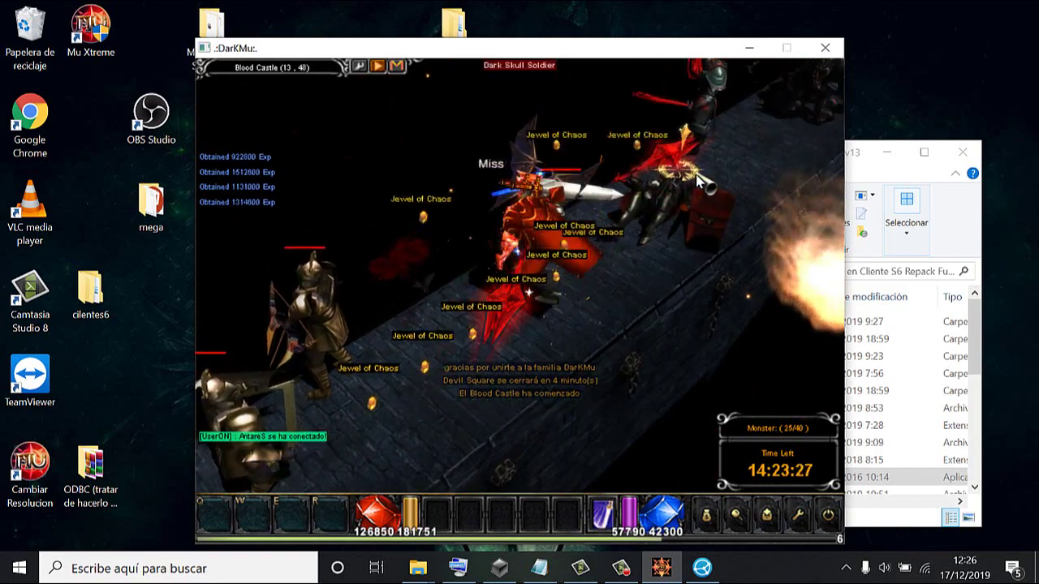
{"action": "left_click", "coordinate": [633, 215]}
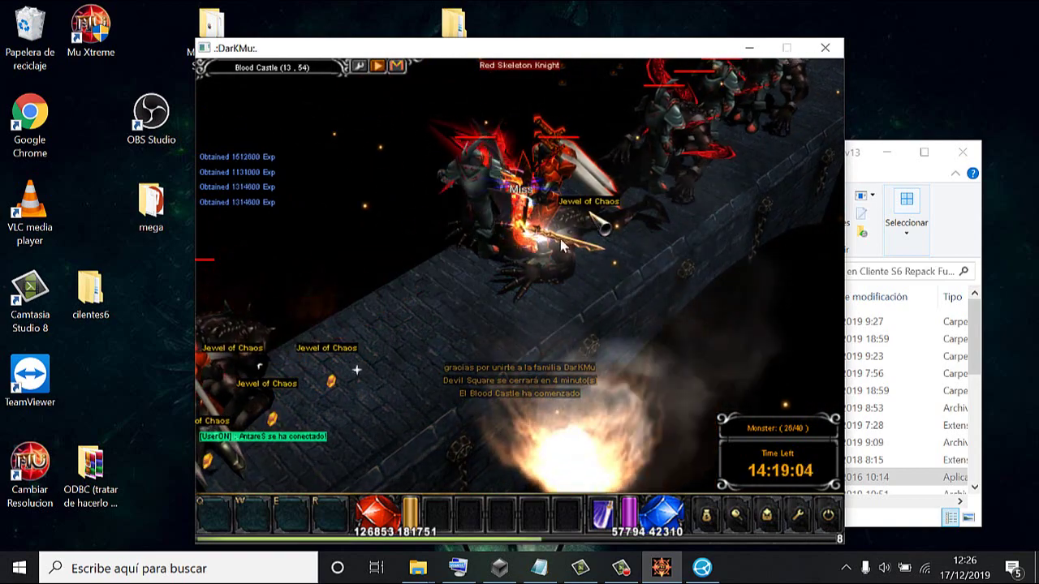
{"action": "right_click", "coordinate": [562, 243]}
Open the server's ItemDrop text file from the Item folder and highlight the index of the map 11 entry near its end
{"action": "left_click", "coordinate": [539, 568]}
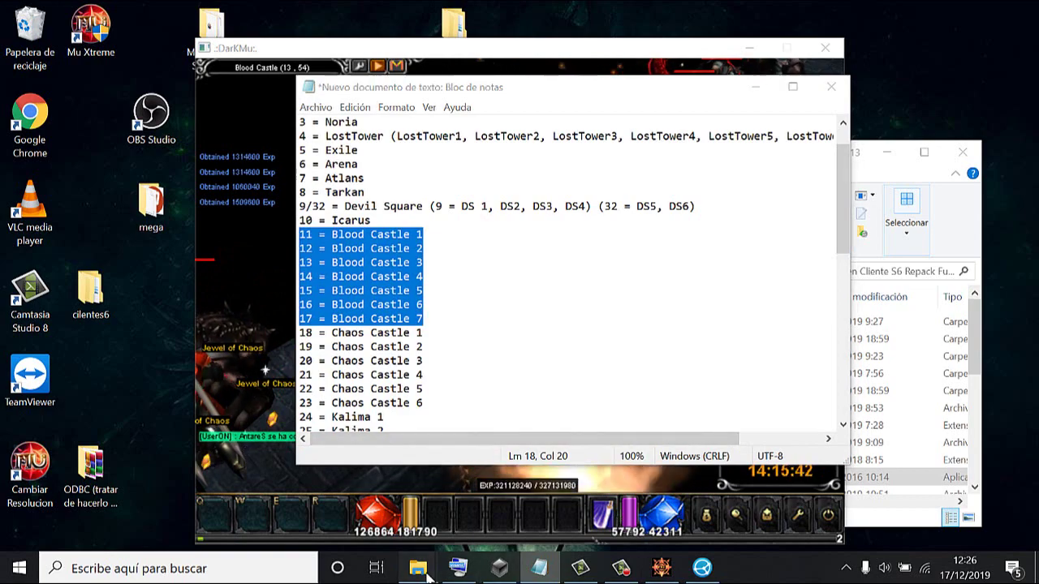
{"action": "mouse_move", "coordinate": [417, 568]}
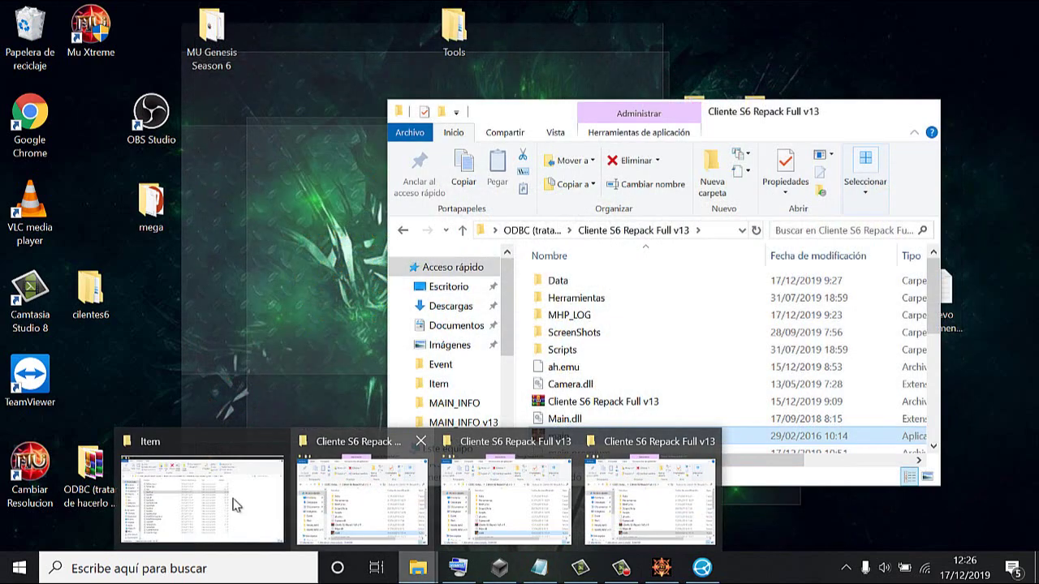
{"action": "left_click", "coordinate": [233, 505]}
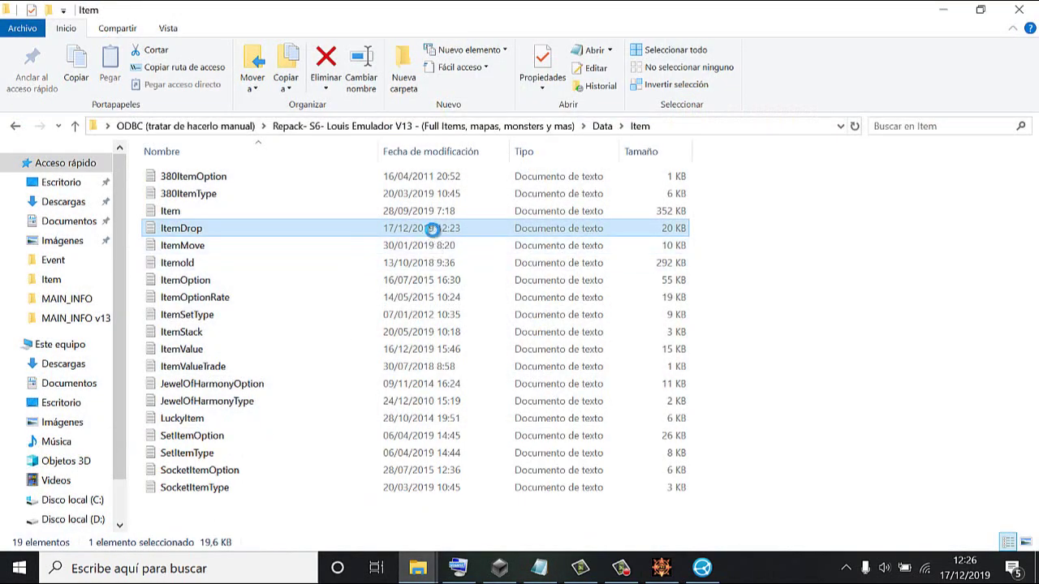
{"action": "left_click", "coordinate": [844, 112]}
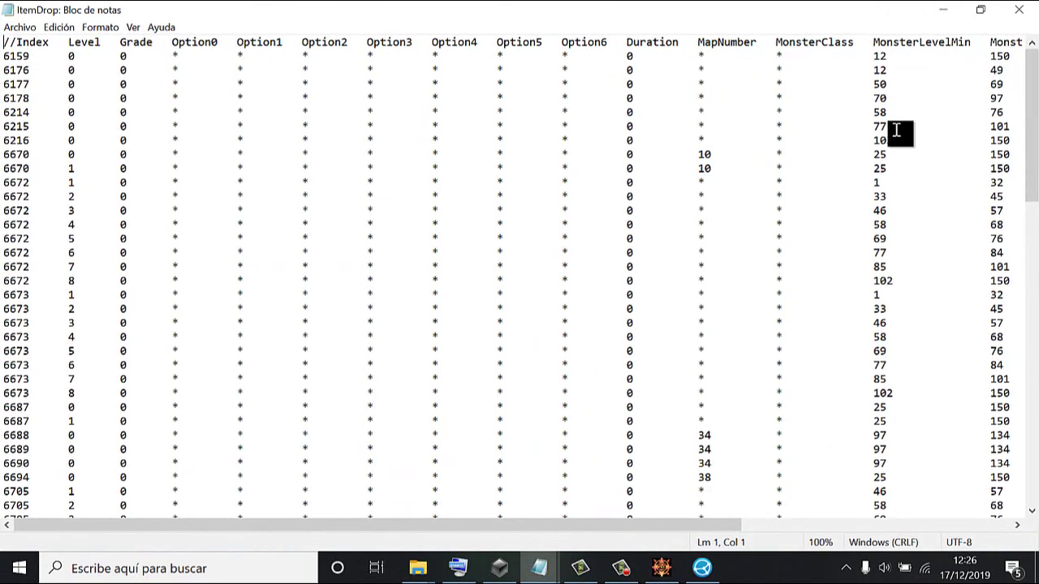
{"action": "left_click_drag", "start_coordinate": [1032, 178], "coordinate": [1034, 487]}
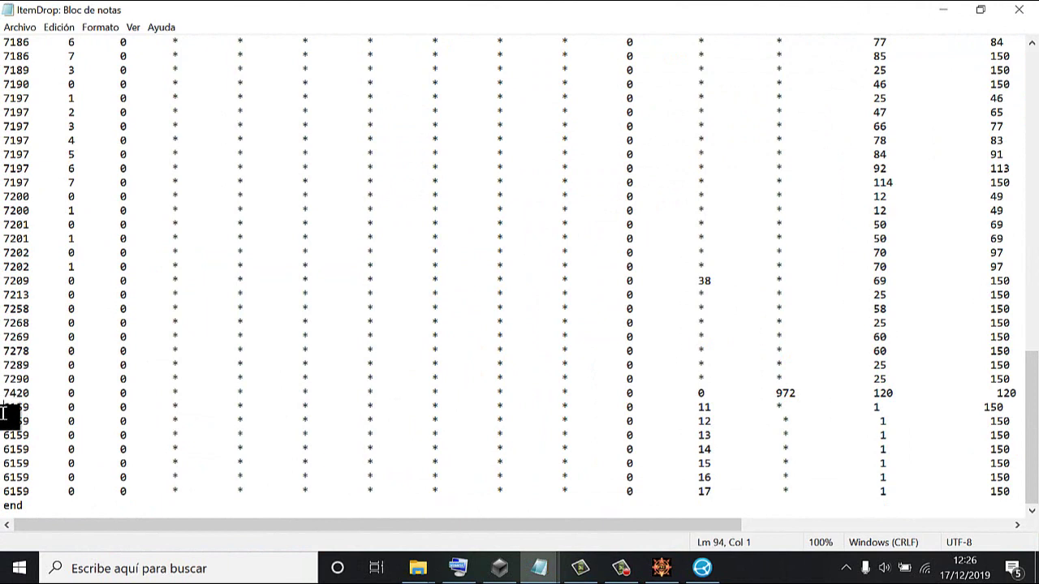
{"action": "left_click_drag", "start_coordinate": [3, 412], "coordinate": [3, 420]}
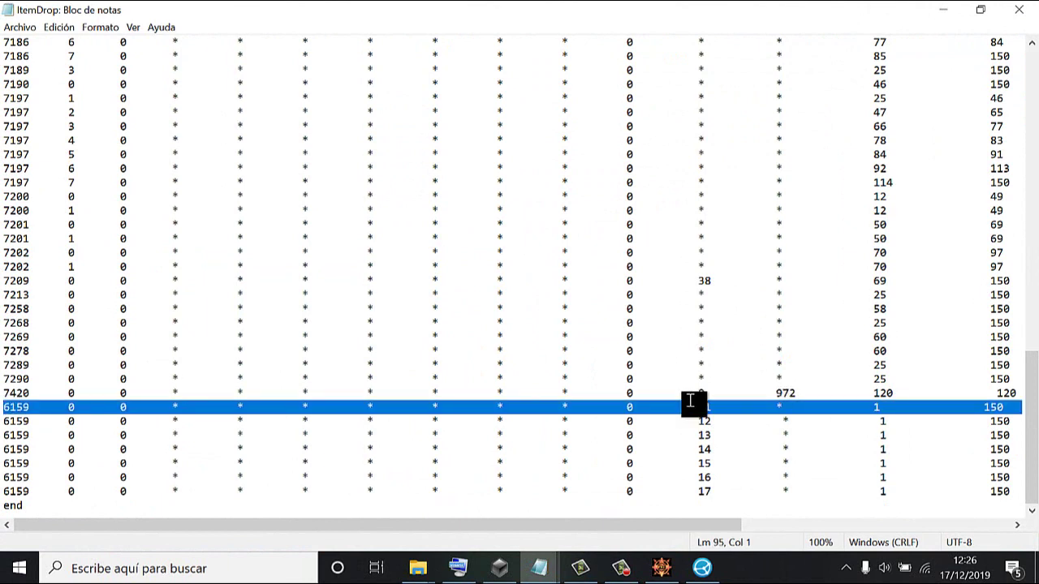
{"action": "left_click", "coordinate": [6, 406]}
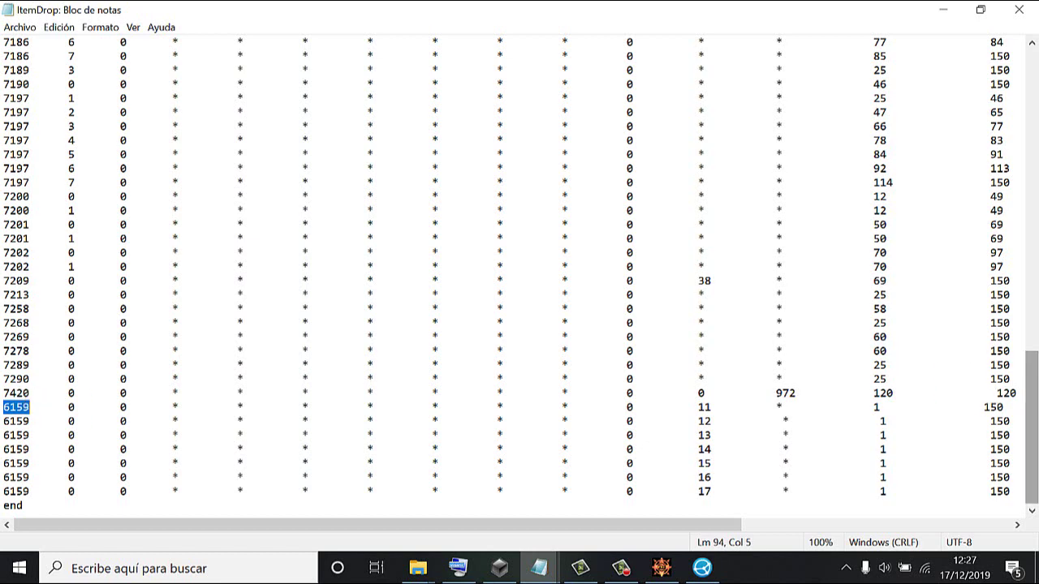
Turn the map 12 entry into a "Jewel of soul" drop with index 6234 and map number 11
{"action": "scroll", "coordinate": [686, 406], "scroll_direction": "up", "scroll_amount": 20}
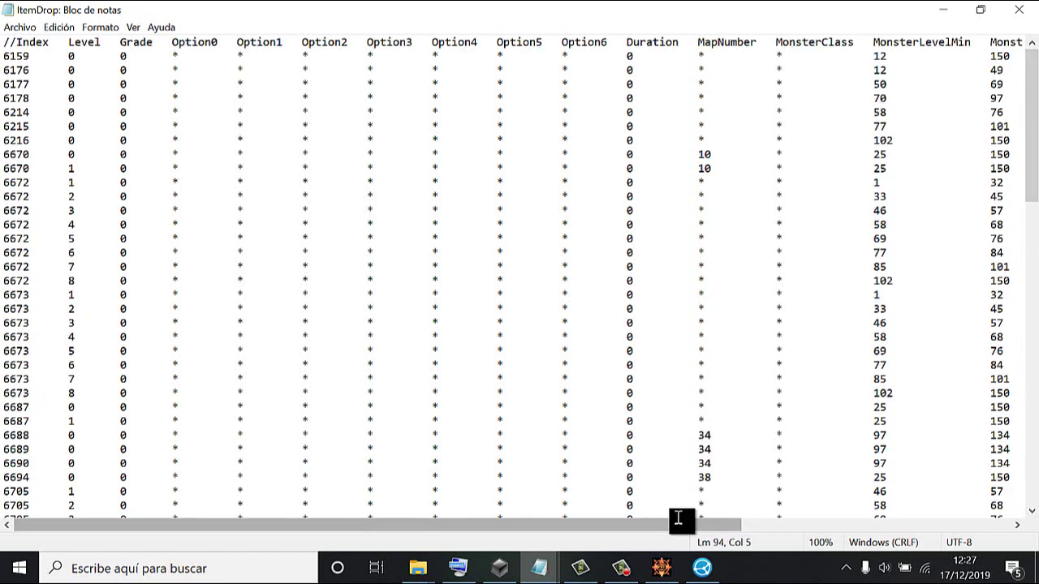
{"action": "left_click_drag", "start_coordinate": [679, 526], "coordinate": [827, 532]}
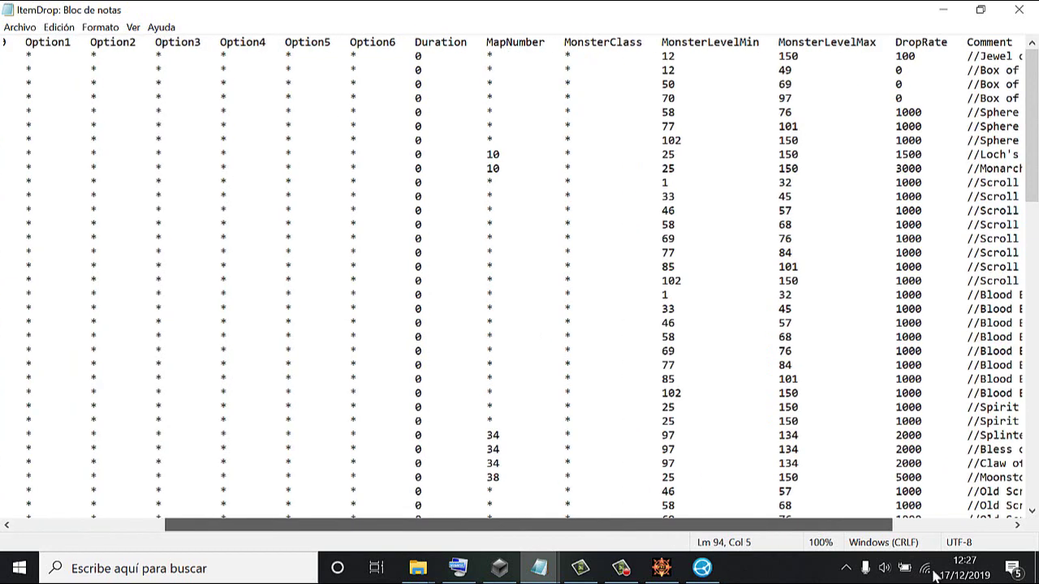
{"action": "left_click_drag", "start_coordinate": [935, 575], "coordinate": [1038, 568]}
{"action": "left_click_drag", "start_coordinate": [1034, 160], "coordinate": [1022, 500]}
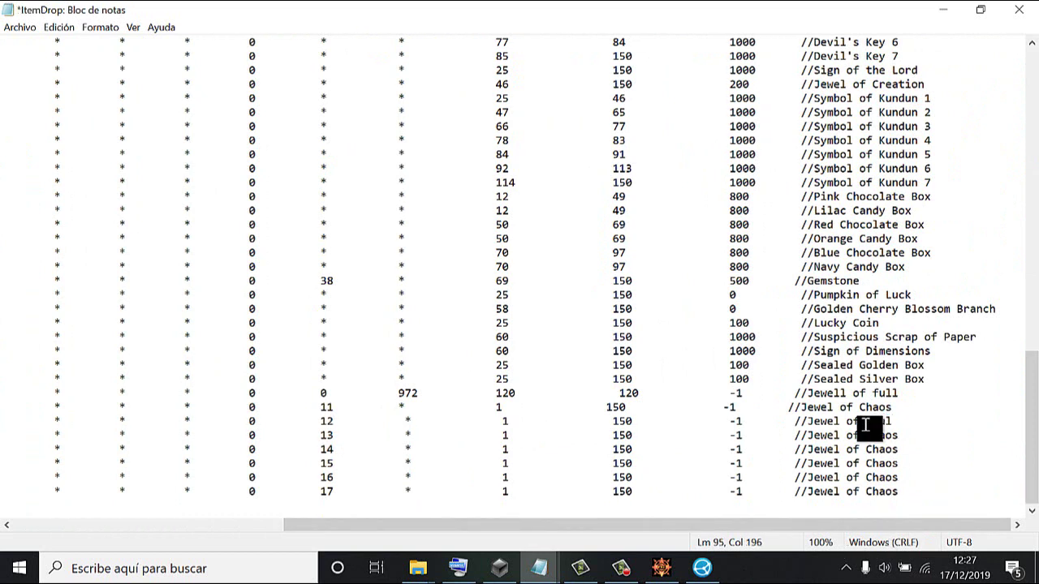
{"action": "left_click_drag", "start_coordinate": [706, 503], "coordinate": [436, 484]}
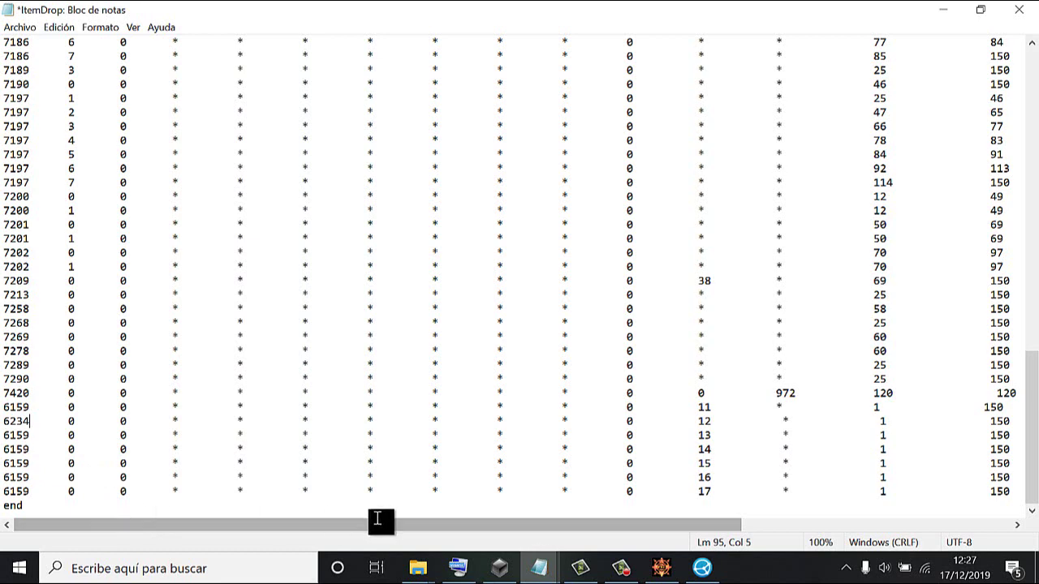
{"action": "left_click_drag", "start_coordinate": [381, 524], "coordinate": [490, 524]}
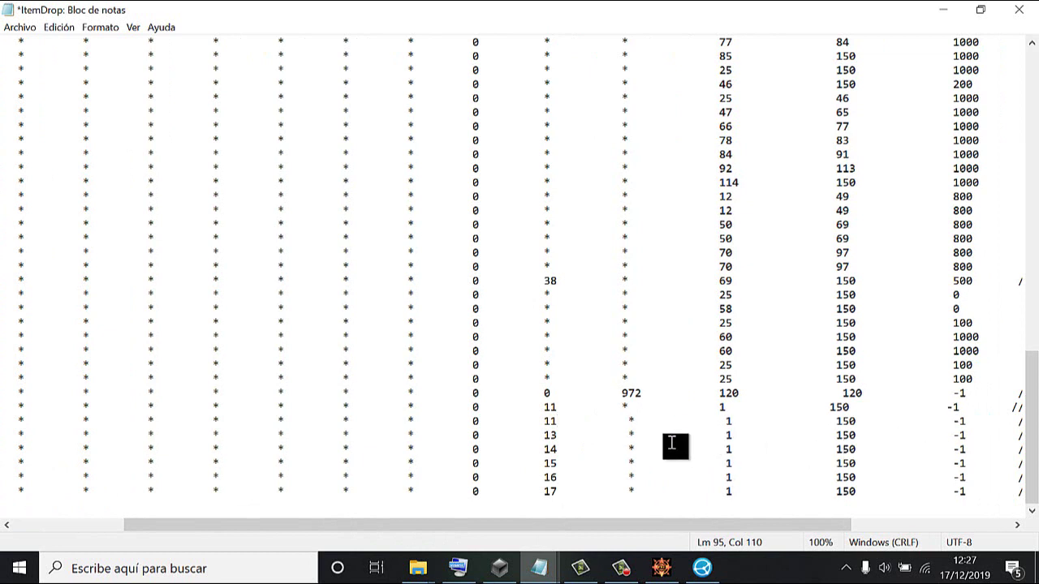
Set the drop rate of both map 11 entries, Jewel of Chaos and Jewel of soul, to 10000
{"action": "key", "text": "shift+Down"}
{"action": "key", "text": "shift+Down"}
{"action": "key", "text": "shift+Right"}
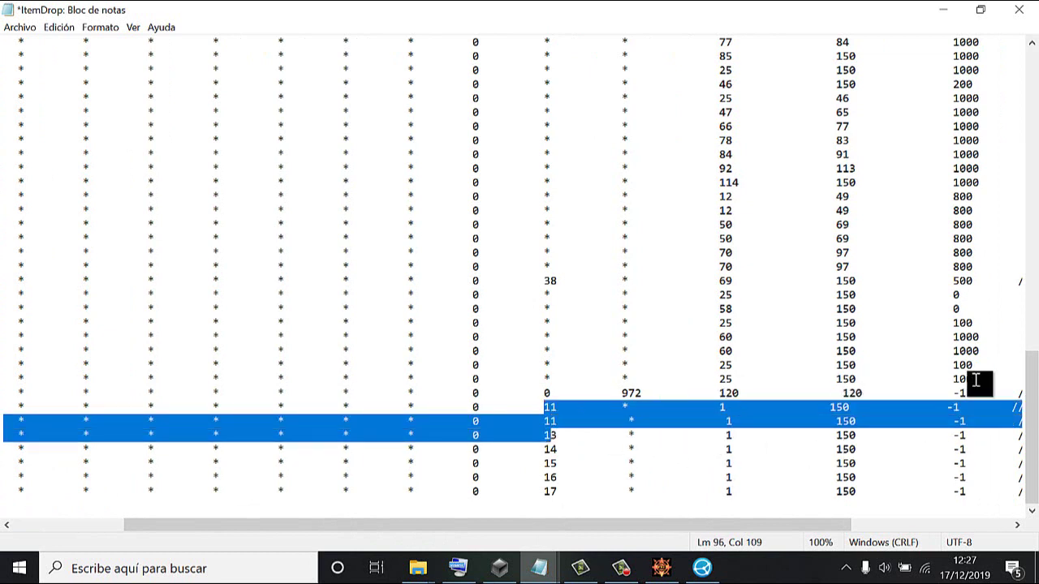
{"action": "left_click", "coordinate": [961, 407]}
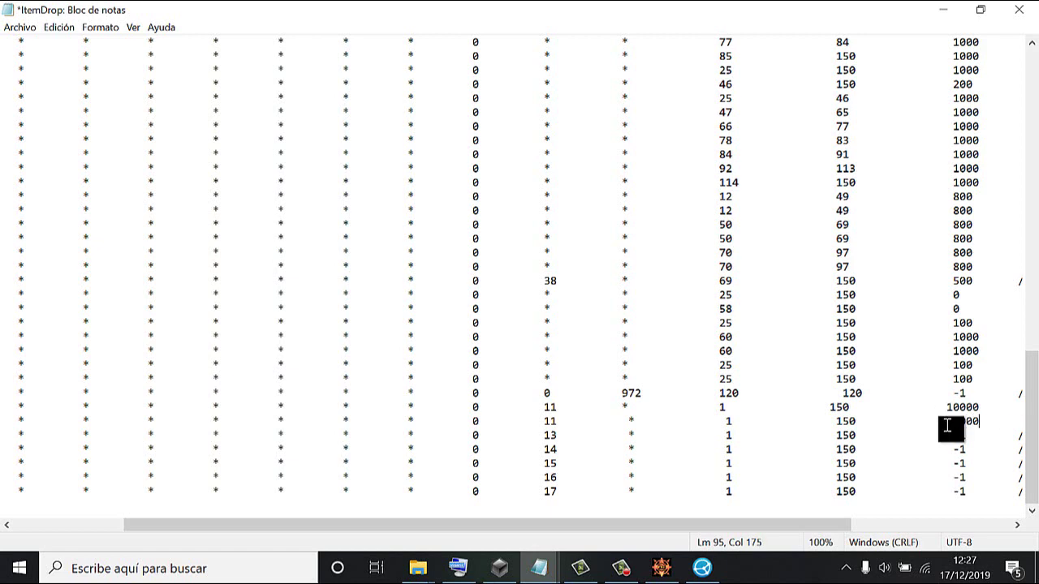
{"action": "left_click_drag", "start_coordinate": [841, 528], "coordinate": [958, 528]}
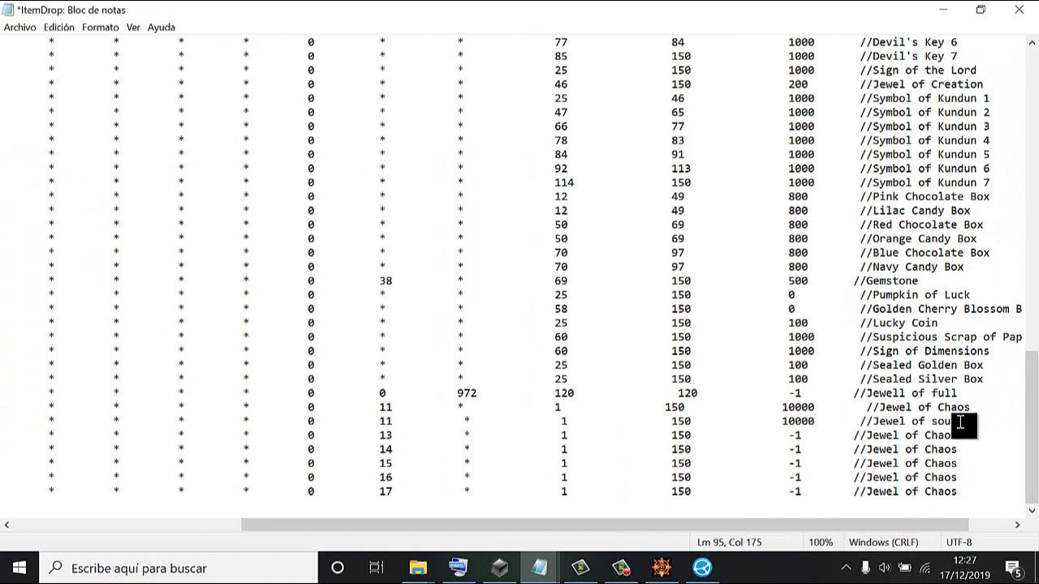
Review the two map 11 entries from item index through map number, level range, drop rate and comment
{"action": "left_click_drag", "start_coordinate": [752, 418], "coordinate": [749, 410]}
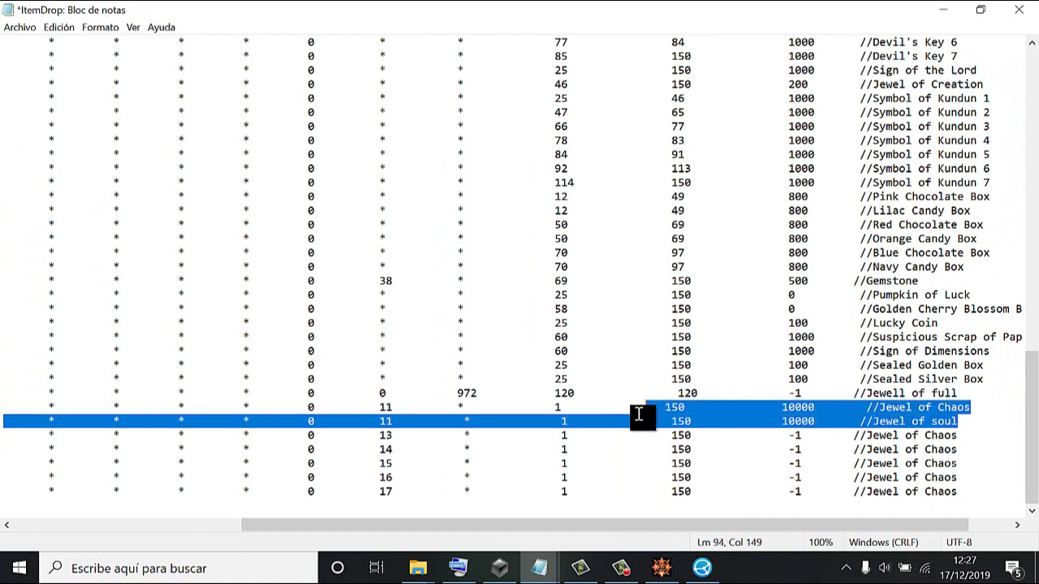
{"action": "left_click_drag", "start_coordinate": [637, 414], "coordinate": [286, 412]}
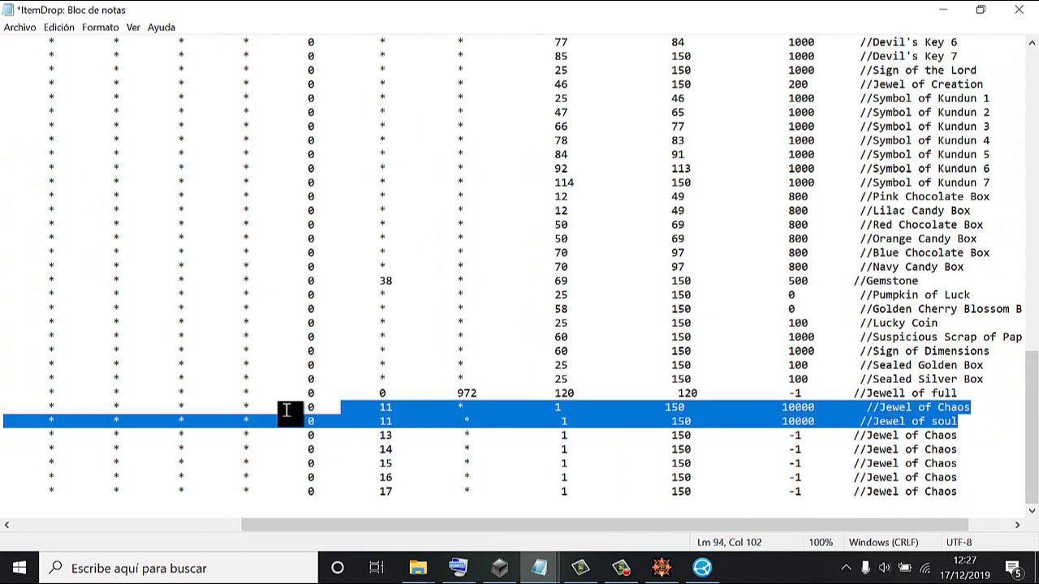
{"action": "left_click_drag", "start_coordinate": [124, 411], "coordinate": [2, 410]}
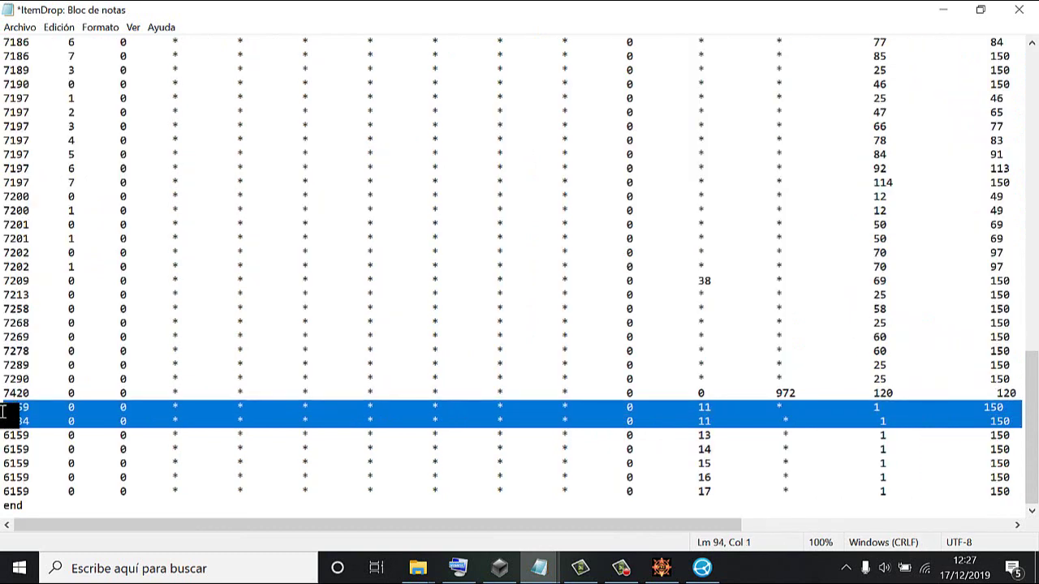
{"action": "left_click_drag", "start_coordinate": [512, 525], "coordinate": [799, 487]}
{"action": "left_click", "coordinate": [756, 436]}
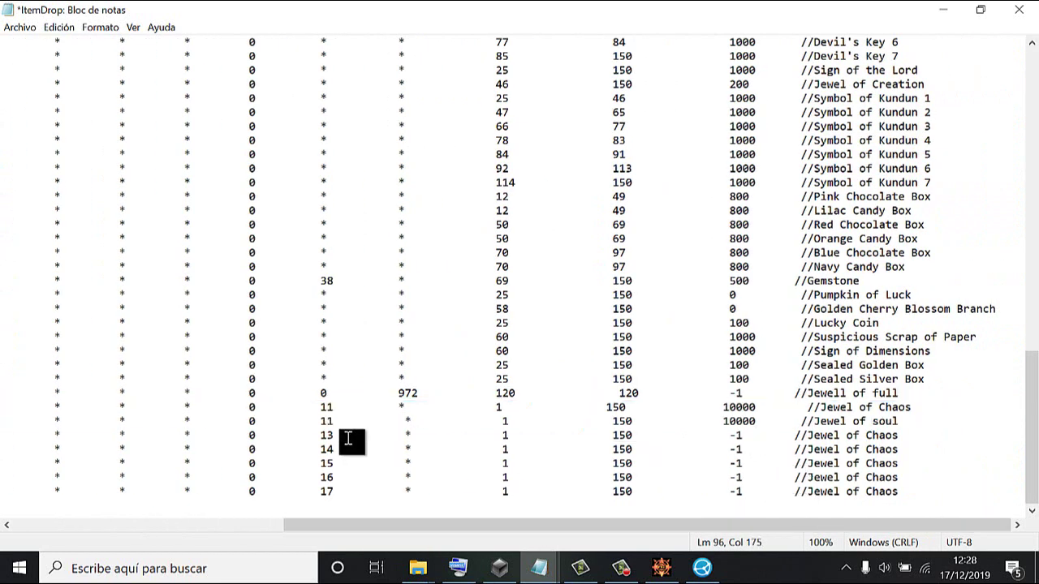
{"action": "left_click_drag", "start_coordinate": [330, 418], "coordinate": [328, 414]}
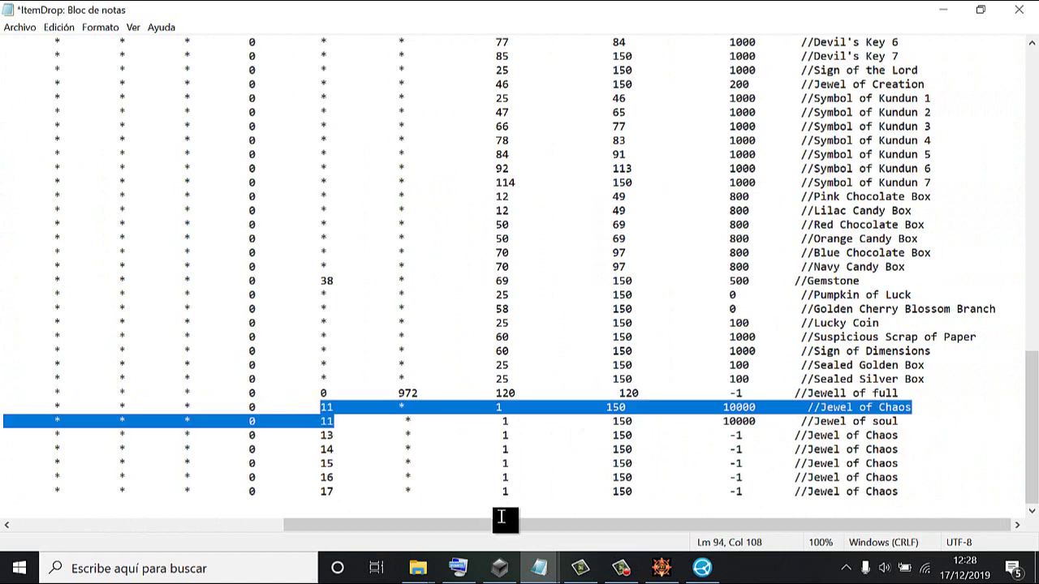
{"action": "left_click_drag", "start_coordinate": [494, 525], "coordinate": [316, 541]}
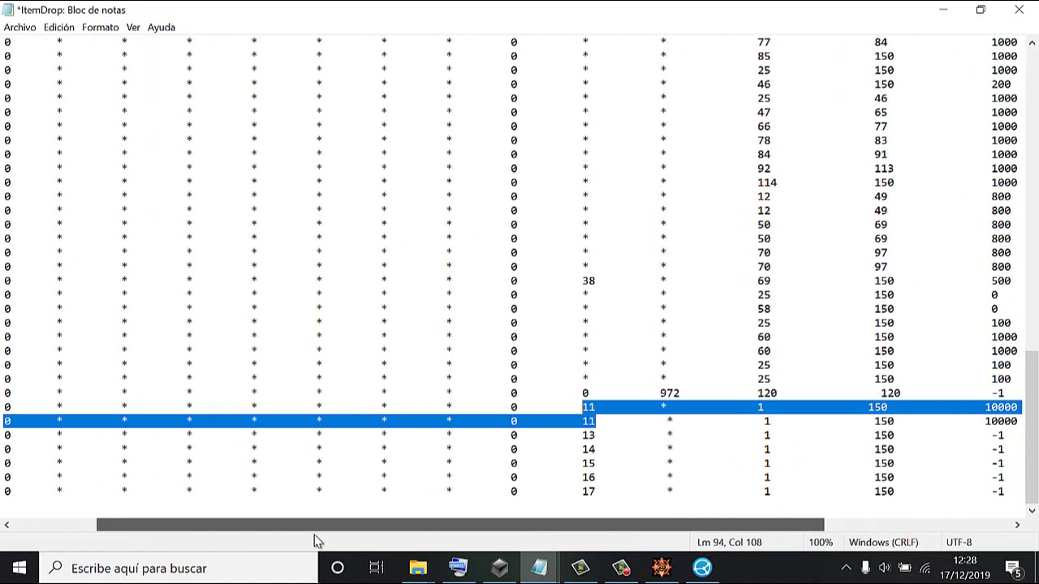
{"action": "left_click_drag", "start_coordinate": [389, 548], "coordinate": [605, 555]}
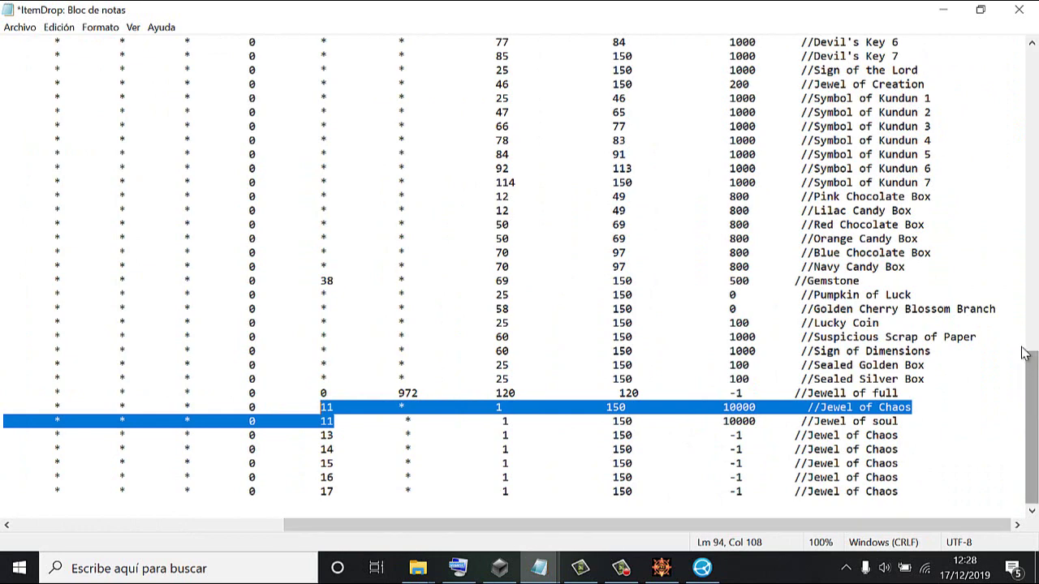
Compare the index, map number and level columns of the map 13 to 15 rows with the map 11 rows, then recheck the drop rates
{"action": "left_click_drag", "start_coordinate": [1024, 353], "coordinate": [1036, 442]}
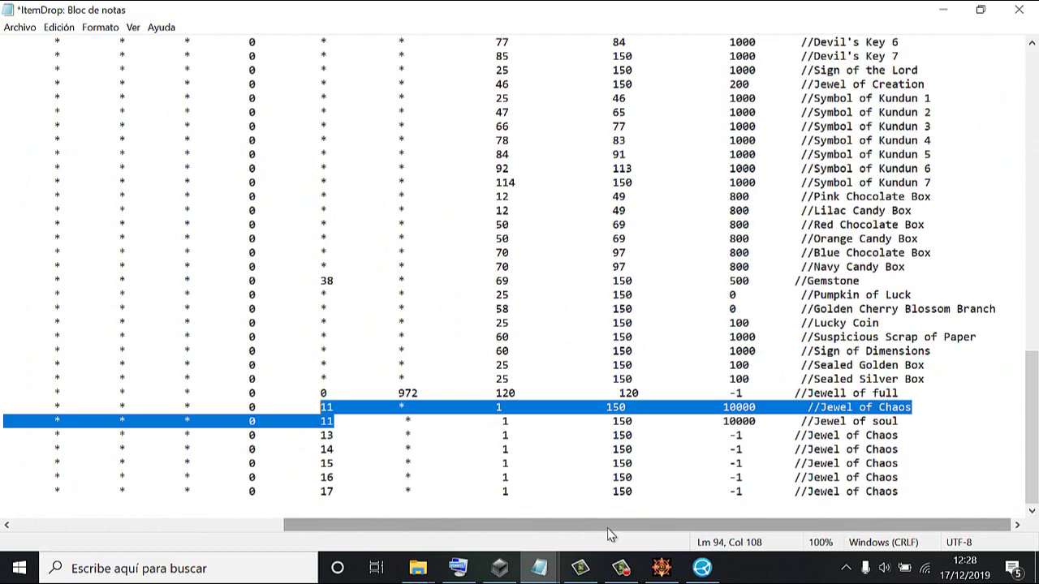
{"action": "left_click_drag", "start_coordinate": [609, 525], "coordinate": [387, 533]}
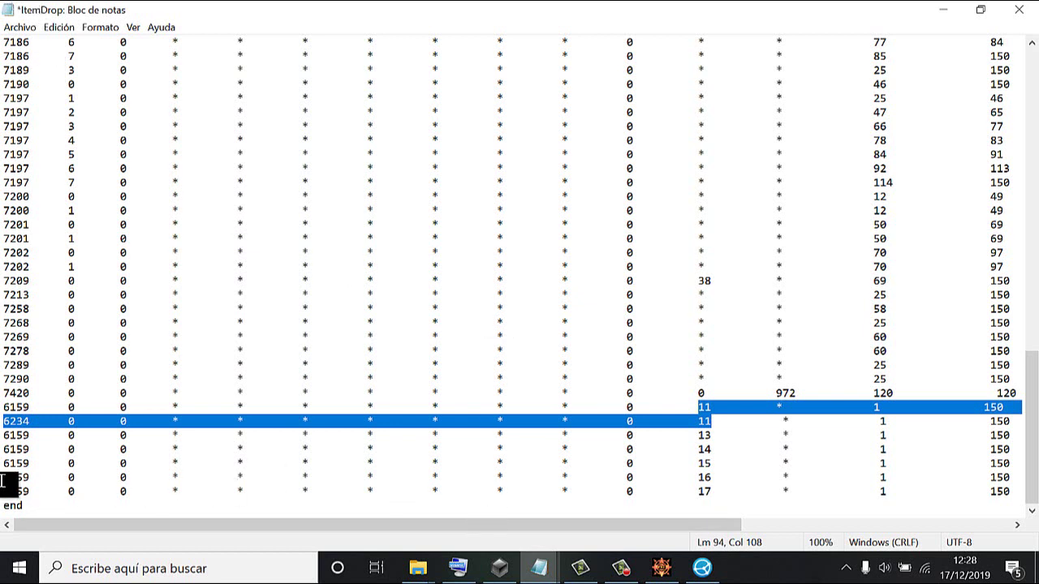
{"action": "left_click_drag", "start_coordinate": [4, 437], "coordinate": [24, 446]}
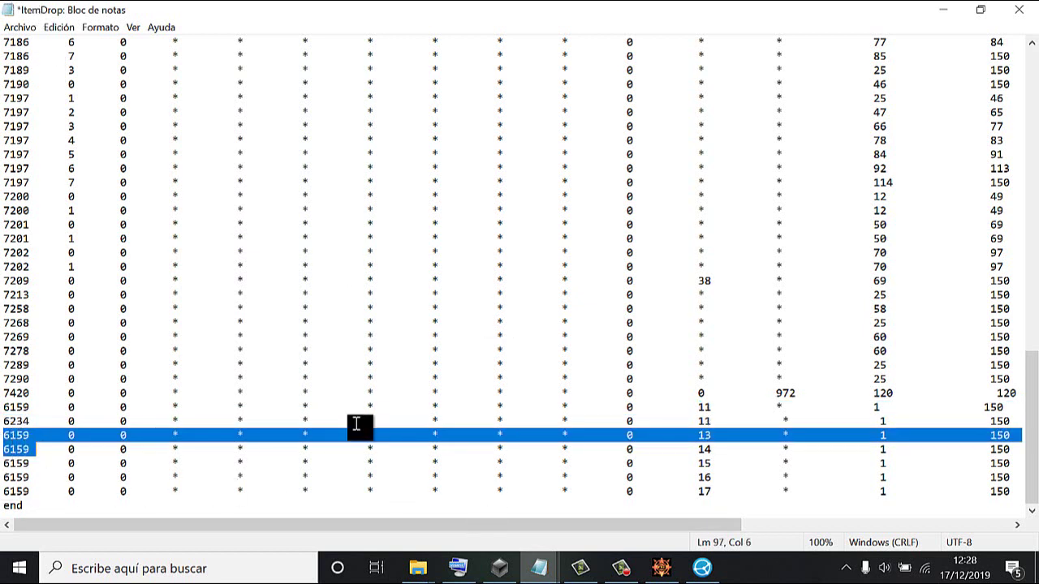
{"action": "left_click_drag", "start_coordinate": [698, 422], "coordinate": [703, 448]}
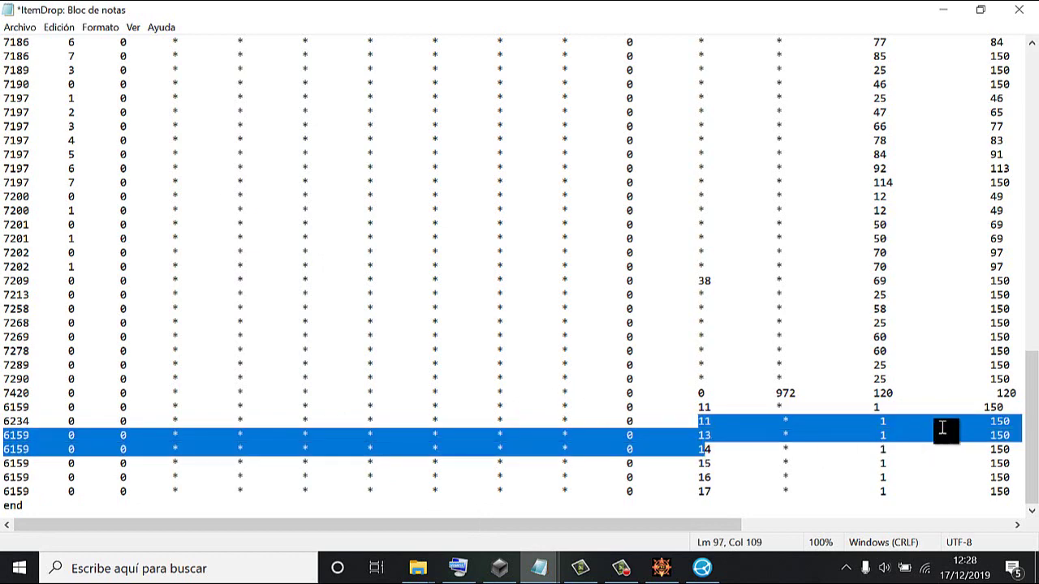
{"action": "left_click_drag", "start_coordinate": [877, 420], "coordinate": [1035, 464]}
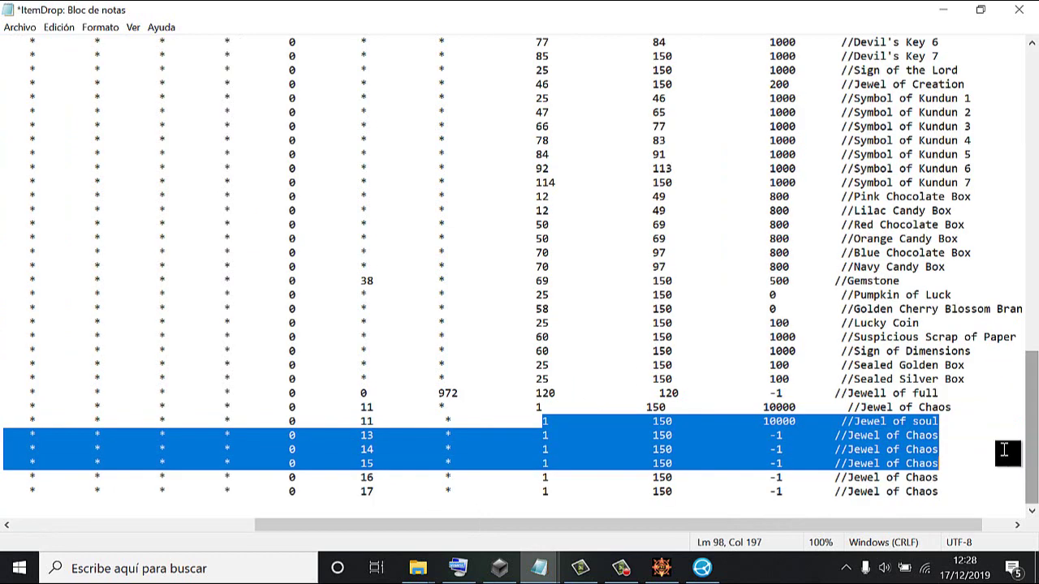
{"action": "left_click_drag", "start_coordinate": [766, 403], "coordinate": [807, 417]}
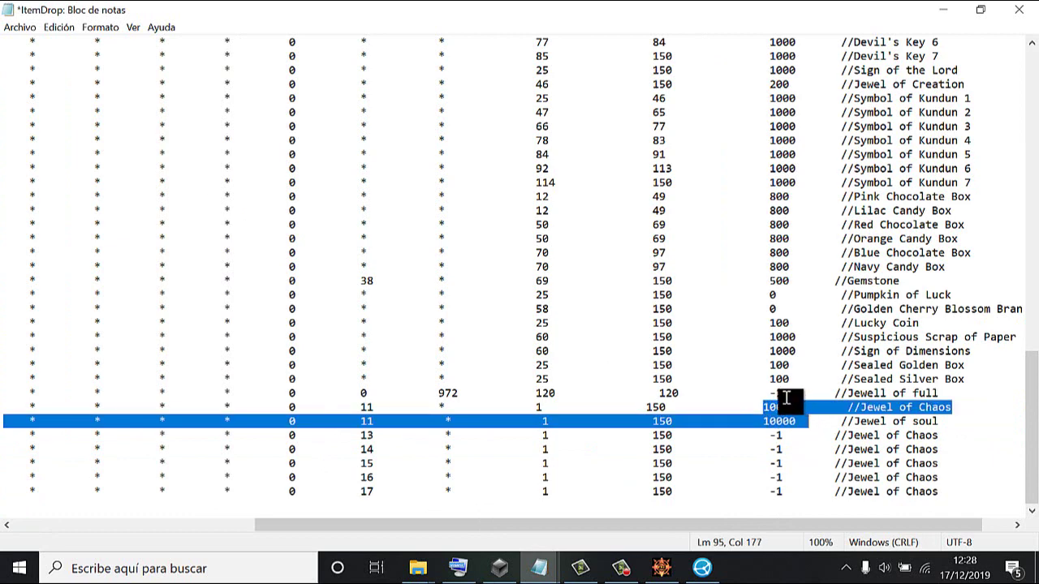
{"action": "left_click", "coordinate": [785, 397]}
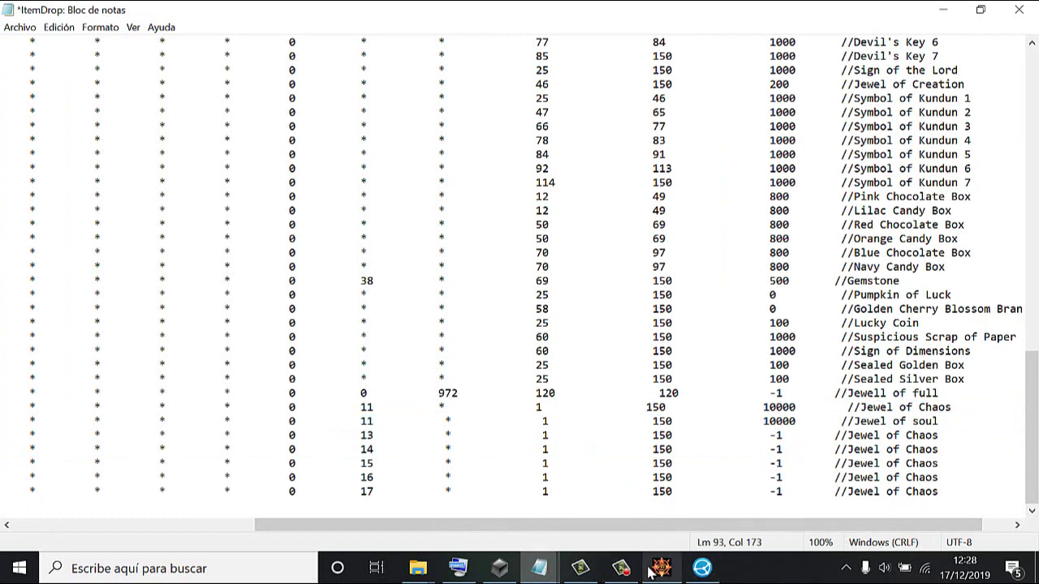
Switch back to the DarKMu game and kill the Giant Ogres and Dark Skull Soldiers while advancing along the bridge to 13, 63
{"action": "left_click", "coordinate": [650, 571]}
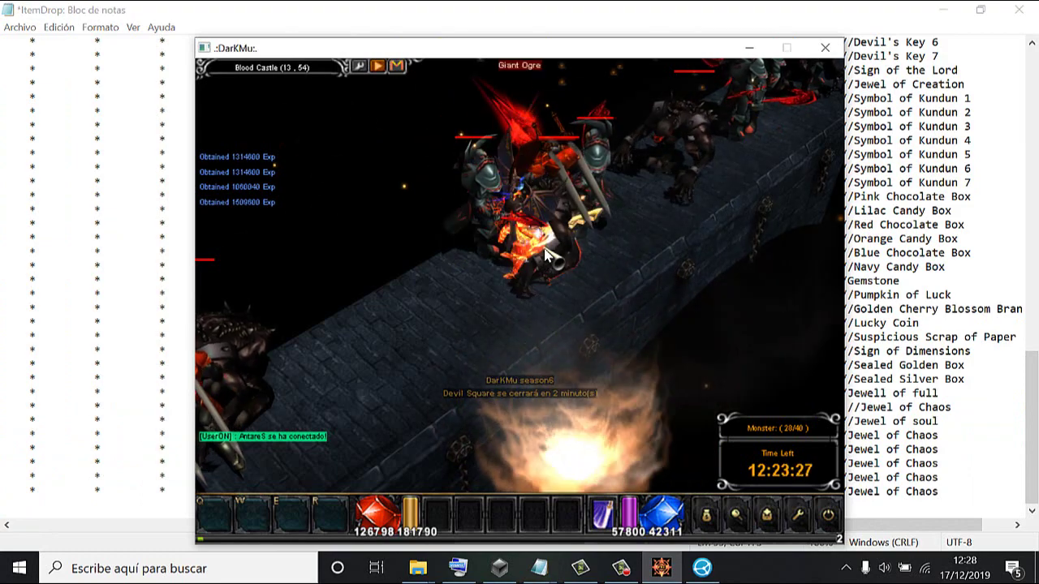
{"action": "right_click", "coordinate": [544, 255]}
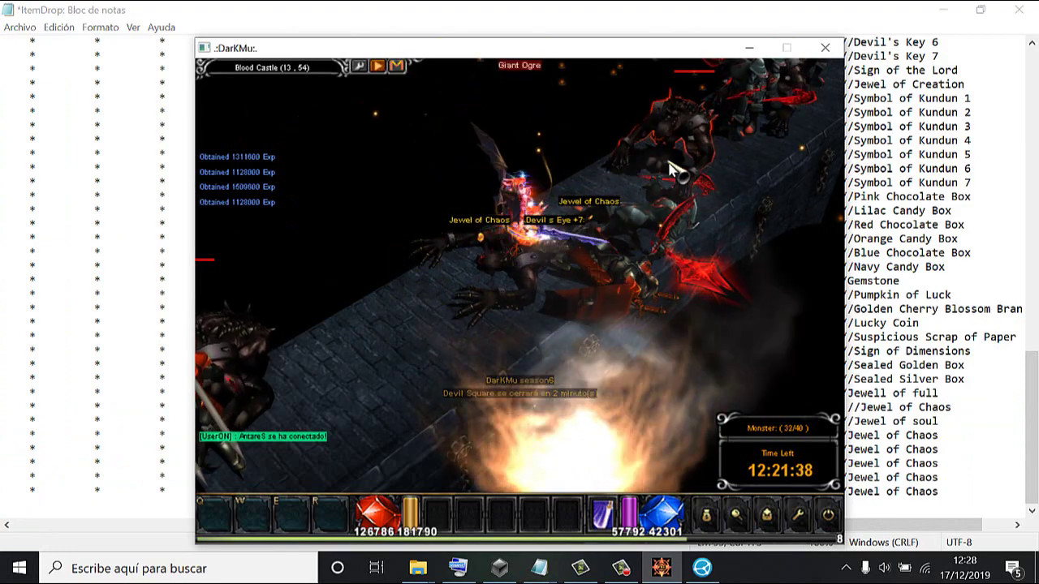
{"action": "left_click", "coordinate": [672, 168]}
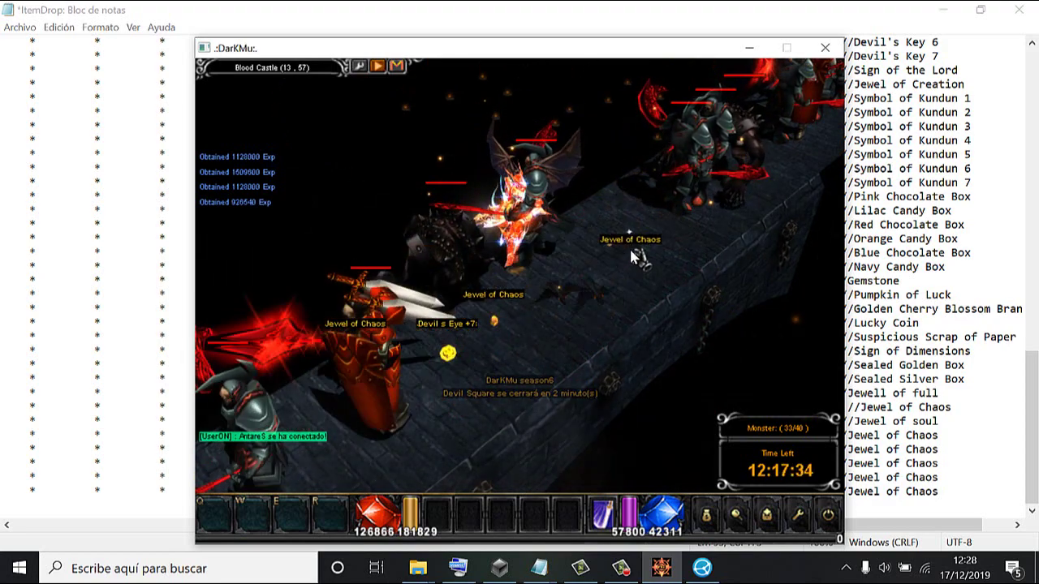
{"action": "left_click", "coordinate": [721, 167]}
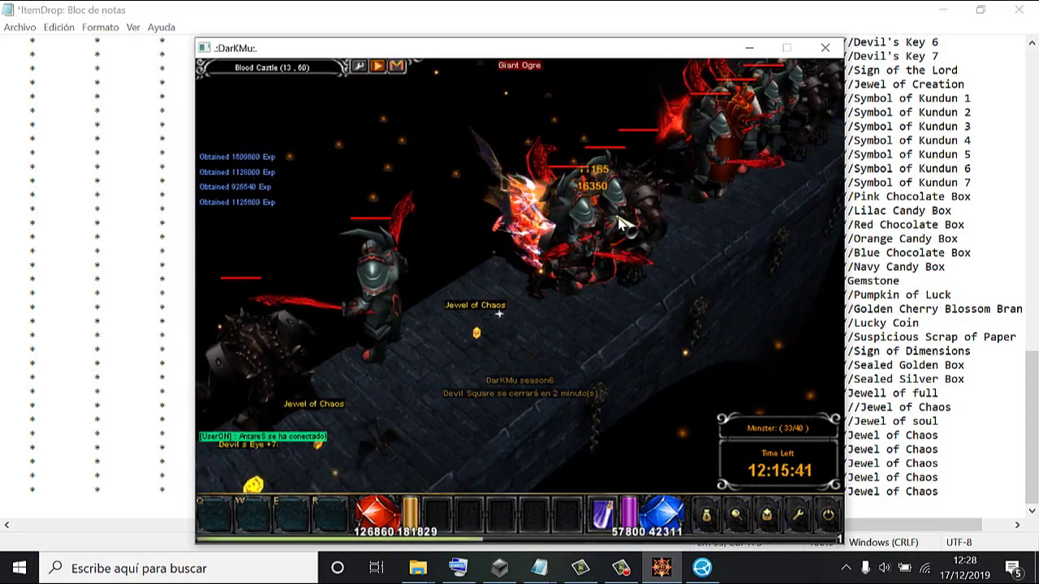
{"action": "right_click", "coordinate": [621, 224]}
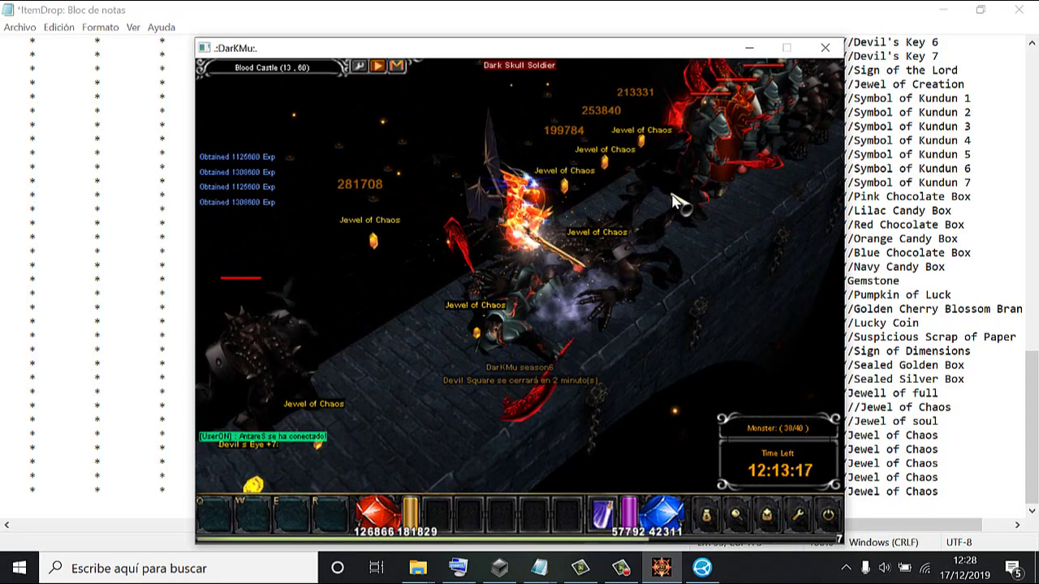
{"action": "left_click", "coordinate": [675, 200]}
{"action": "right_click", "coordinate": [622, 210]}
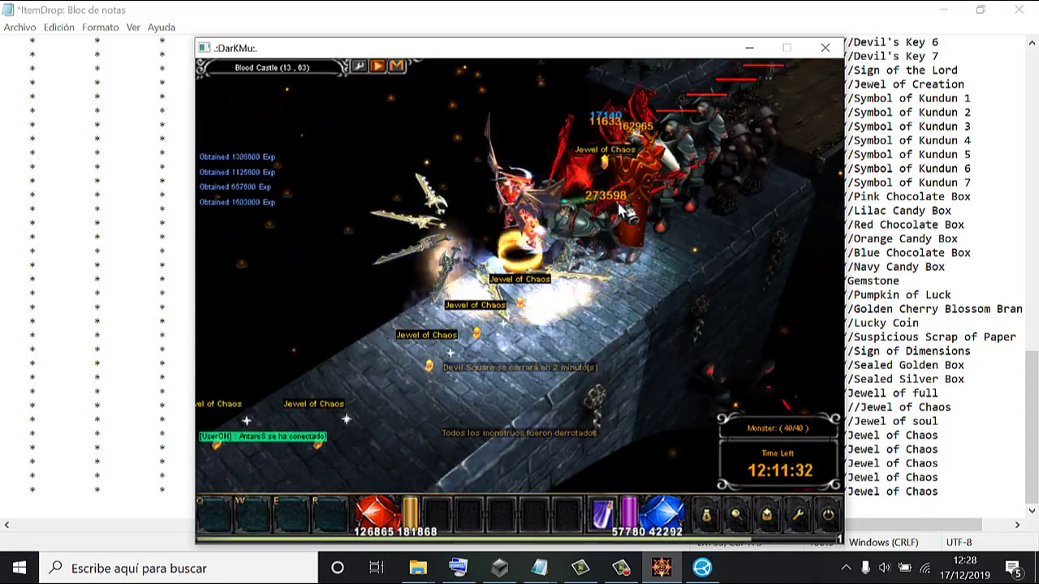
Advance to the end of the Blood Castle bridge and kill the Giant Ogres gathered there
{"action": "left_click", "coordinate": [621, 209]}
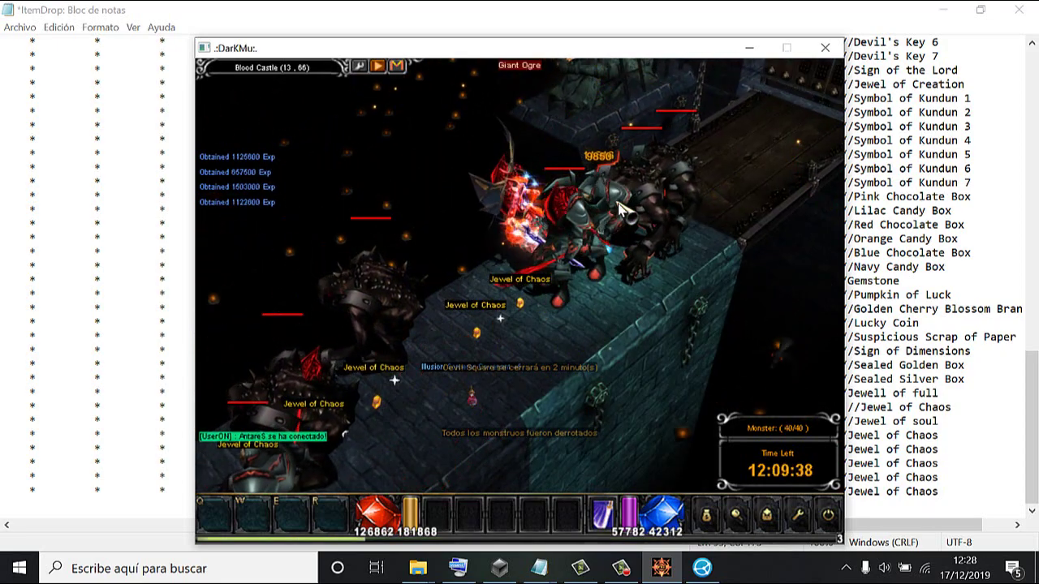
{"action": "right_click", "coordinate": [622, 210]}
{"action": "left_click", "coordinate": [649, 232]}
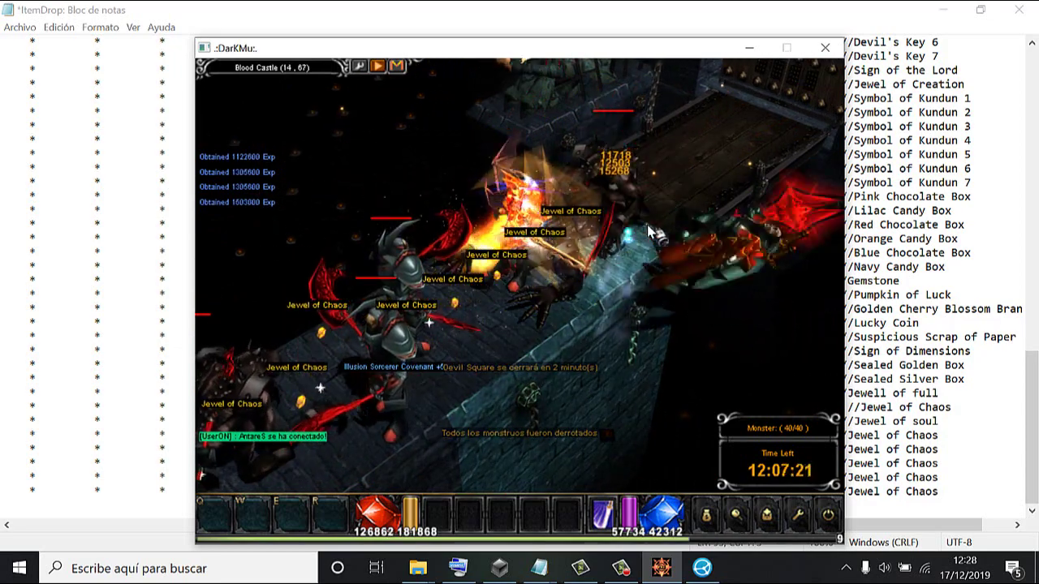
Cross the wooden drawbridge and destroy the Castle Gate
{"action": "left_click", "coordinate": [652, 232]}
{"action": "left_click", "coordinate": [672, 196]}
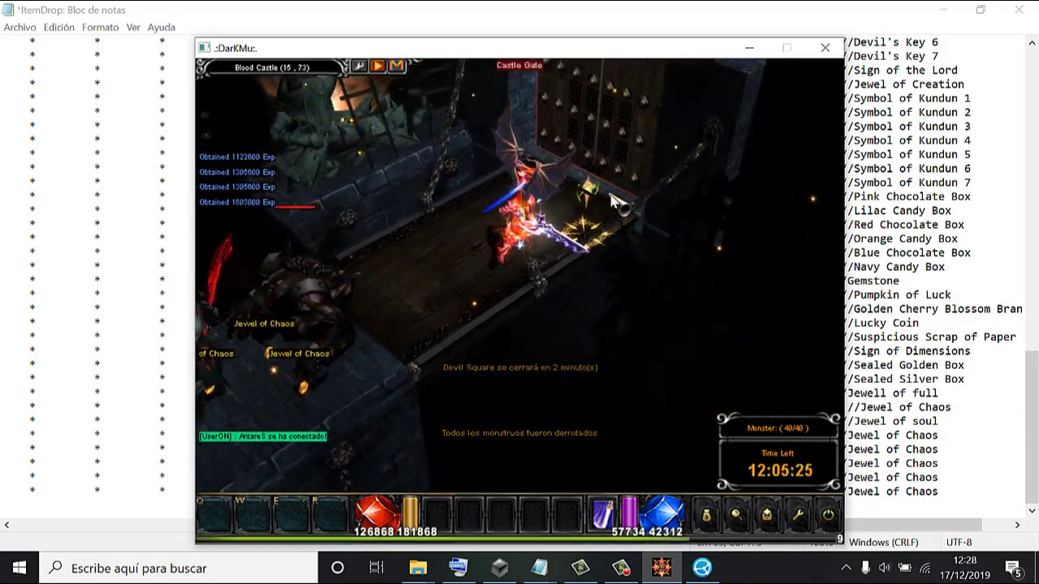
{"action": "right_click", "coordinate": [615, 203]}
{"action": "left_click", "coordinate": [587, 206]}
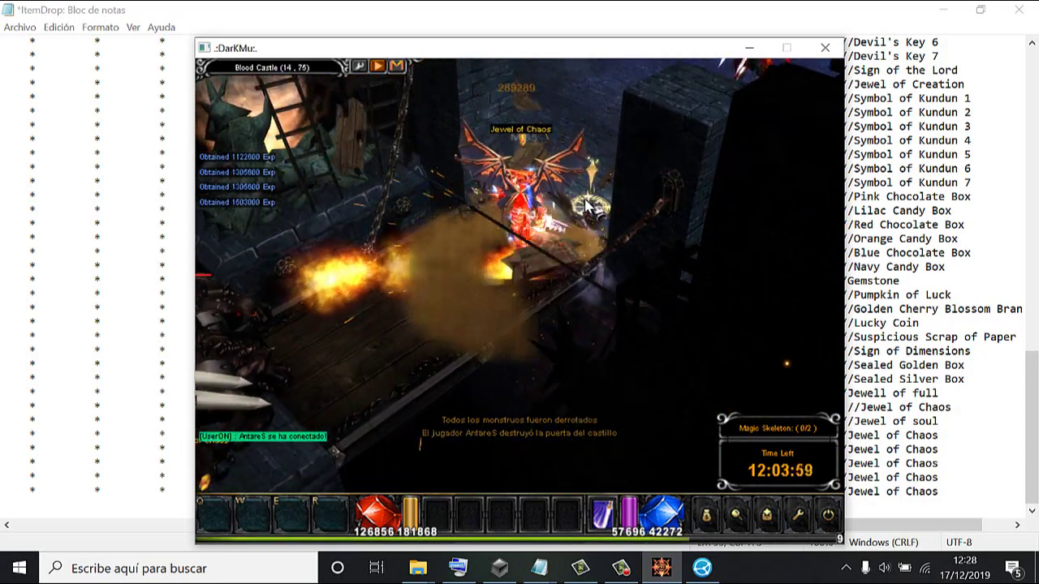
Enter the castle courtyard, approach the Magic Skeletons and kill one to test its drop
{"action": "left_click", "coordinate": [654, 214]}
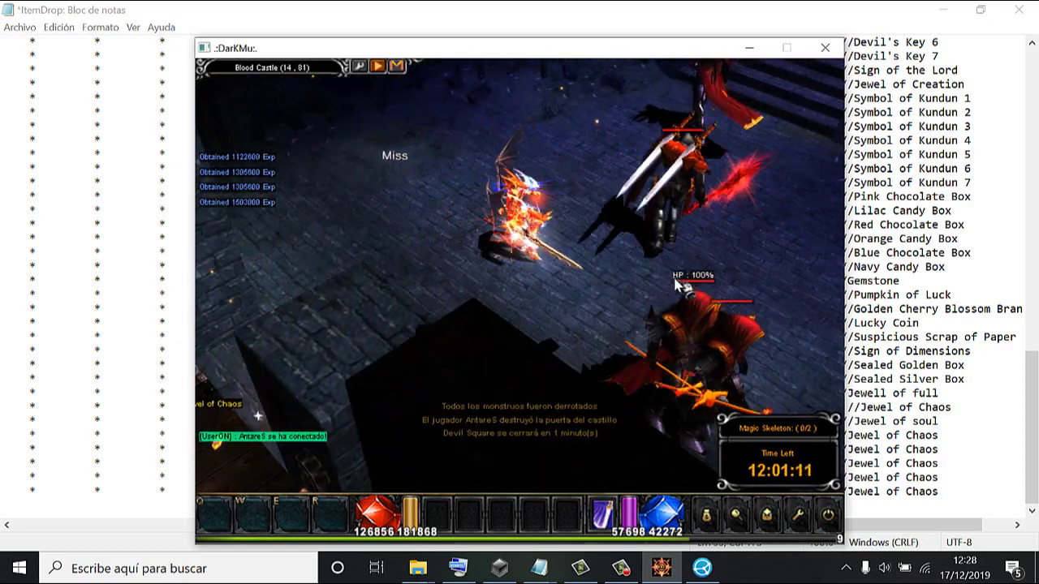
{"action": "left_click", "coordinate": [674, 284]}
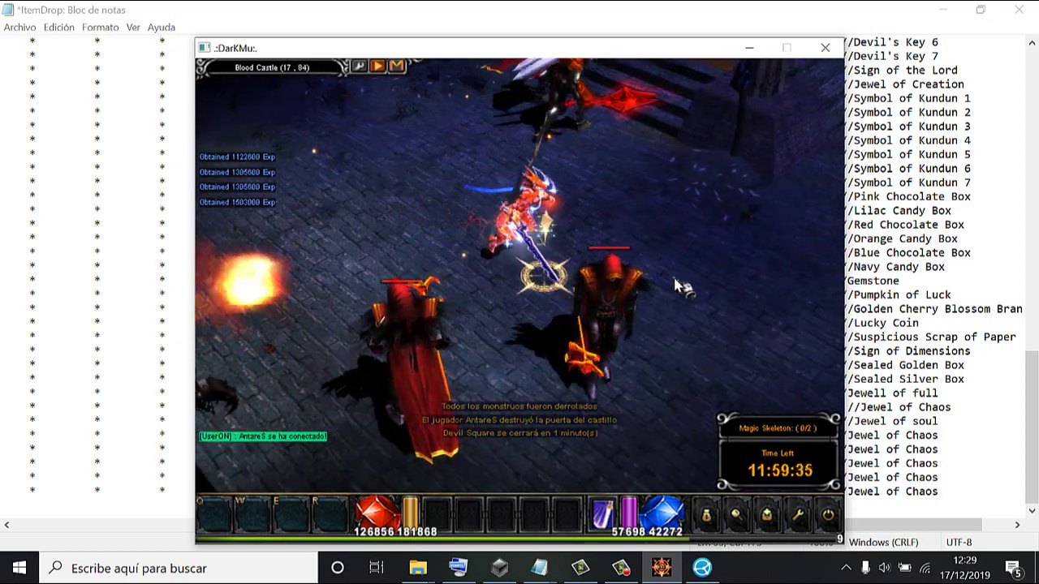
{"action": "left_click", "coordinate": [651, 310]}
{"action": "right_click", "coordinate": [532, 339]}
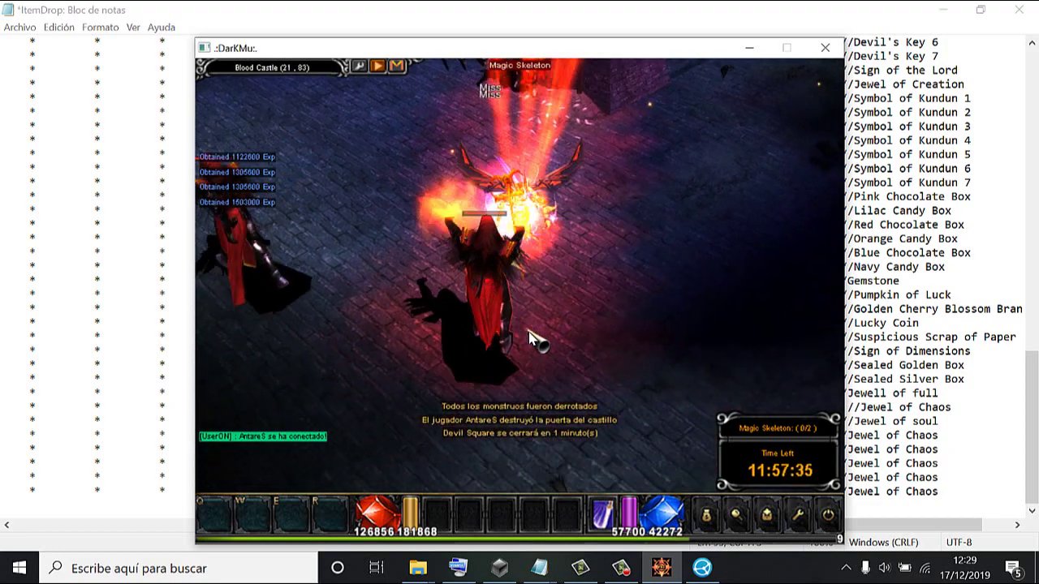
Leave Blood Castle by warping to Lorencia and walk a short way from the arrival point
{"action": "key", "text": "m"}
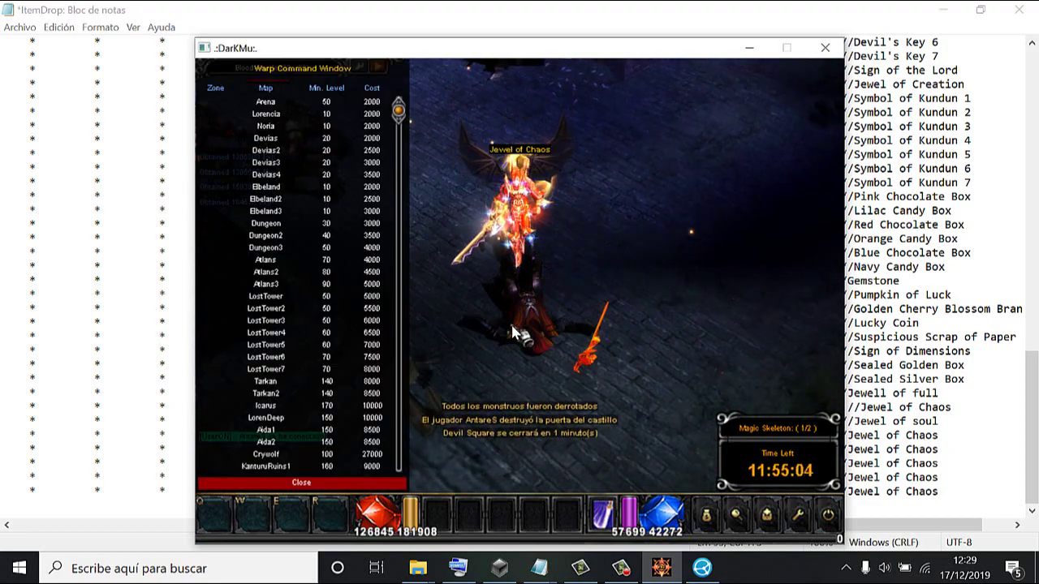
{"action": "left_click", "coordinate": [285, 114]}
{"action": "left_click", "coordinate": [625, 297]}
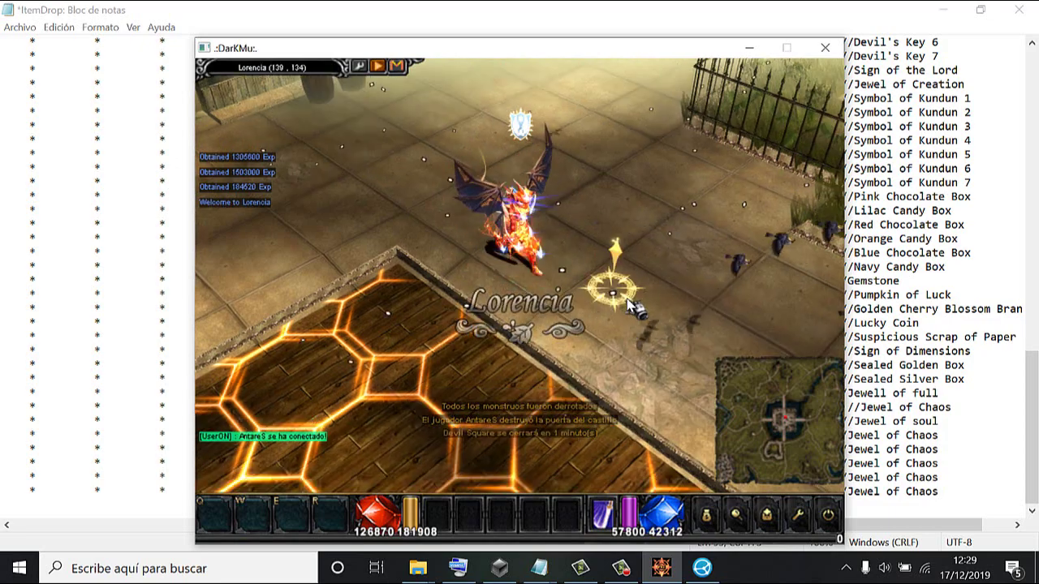